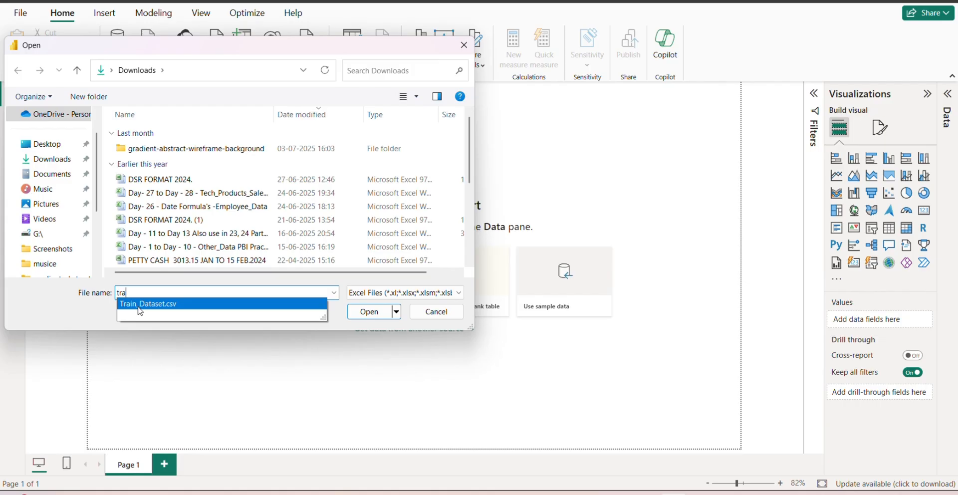
# Load Train_Dataset.csv into the report and look over the columns of the loaded table
pyautogui.click(213, 310)
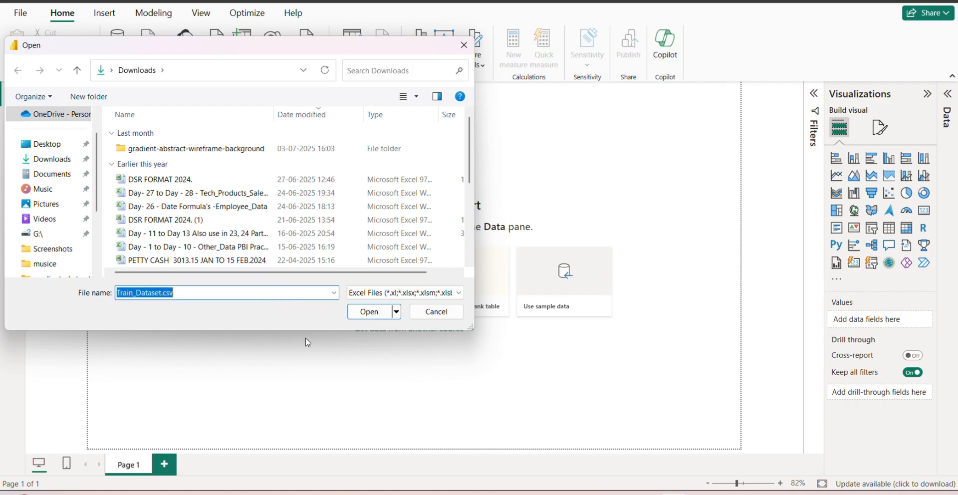
pyautogui.click(370, 314)
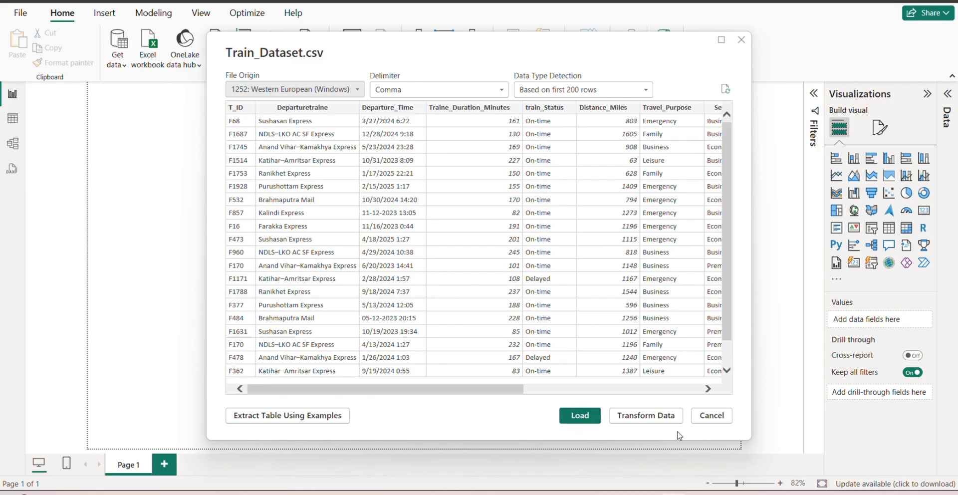
pyautogui.moveTo(488, 388); pyautogui.dragTo(475, 412)
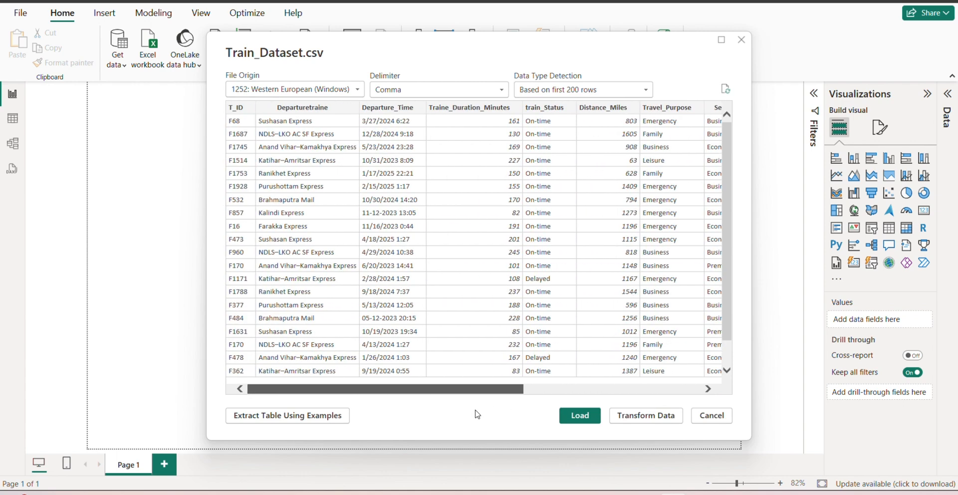
pyautogui.click(581, 415)
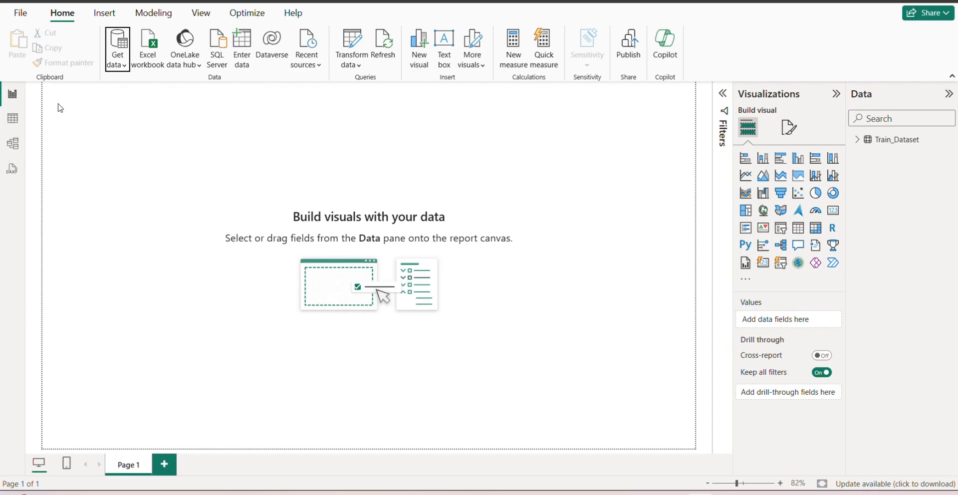
pyautogui.click(9, 129)
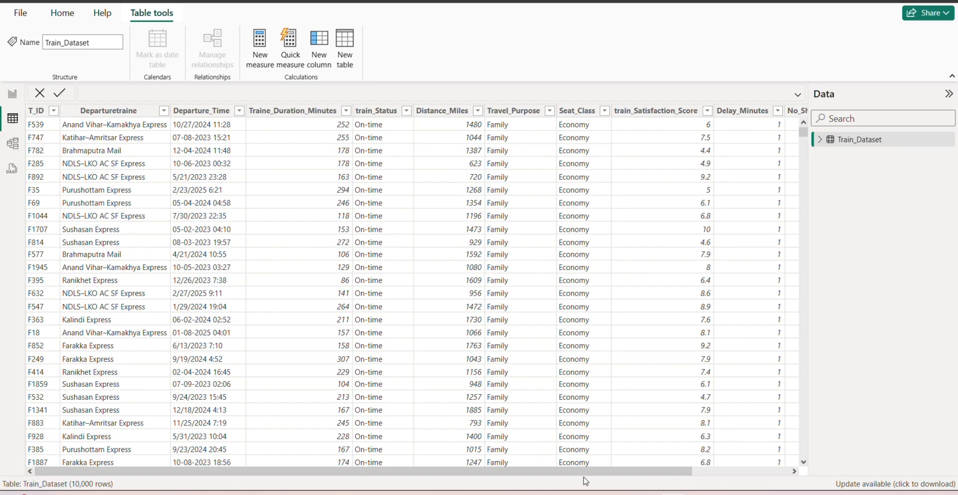
pyautogui.moveTo(606, 473); pyautogui.dragTo(705, 474)
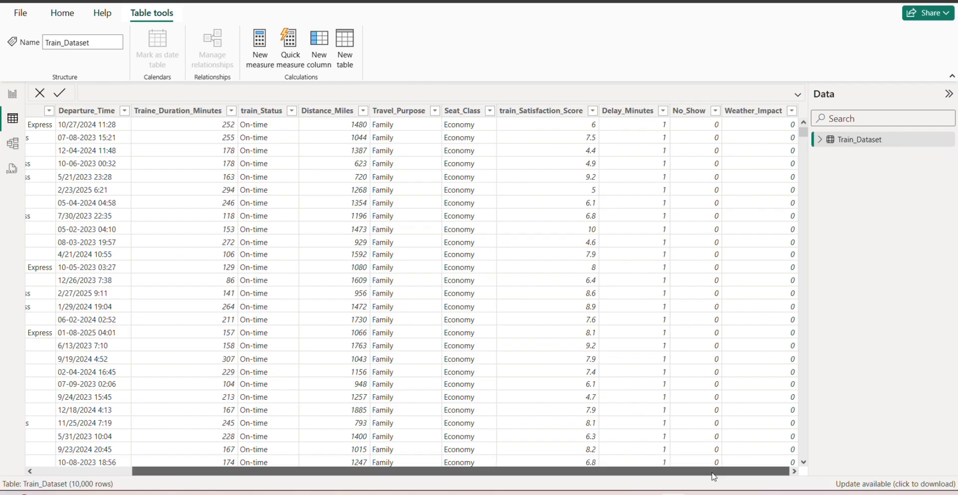
pyautogui.moveTo(714, 475); pyautogui.dragTo(617, 474)
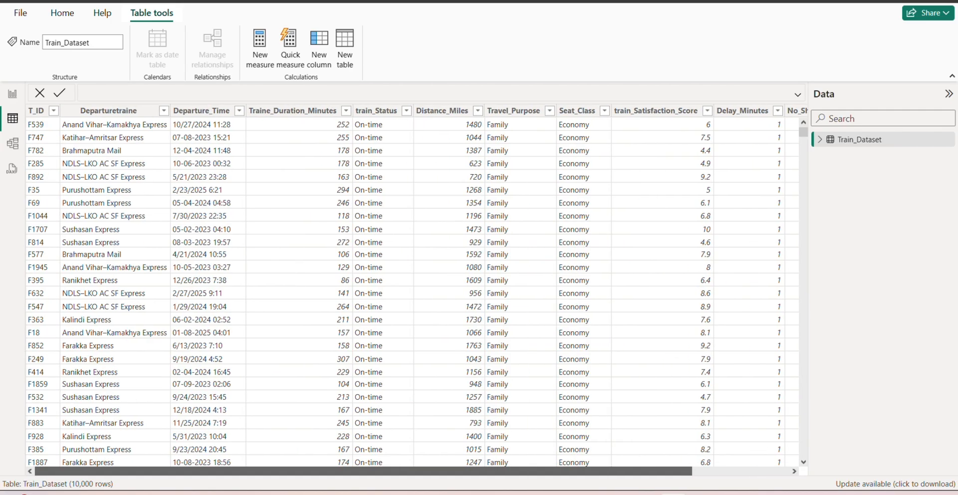
pyautogui.click(12, 94)
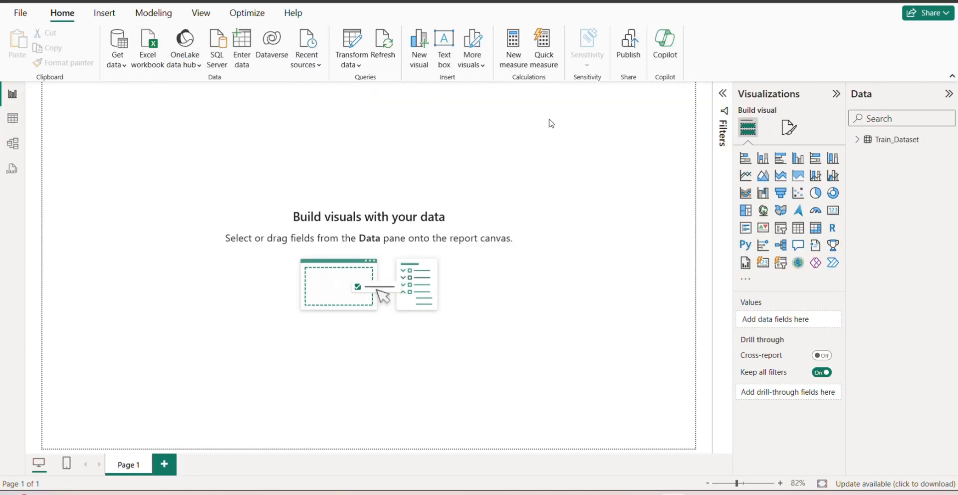
# Create a new measure in the Train_Dataset table and name it Trainconut
pyautogui.click(858, 140)
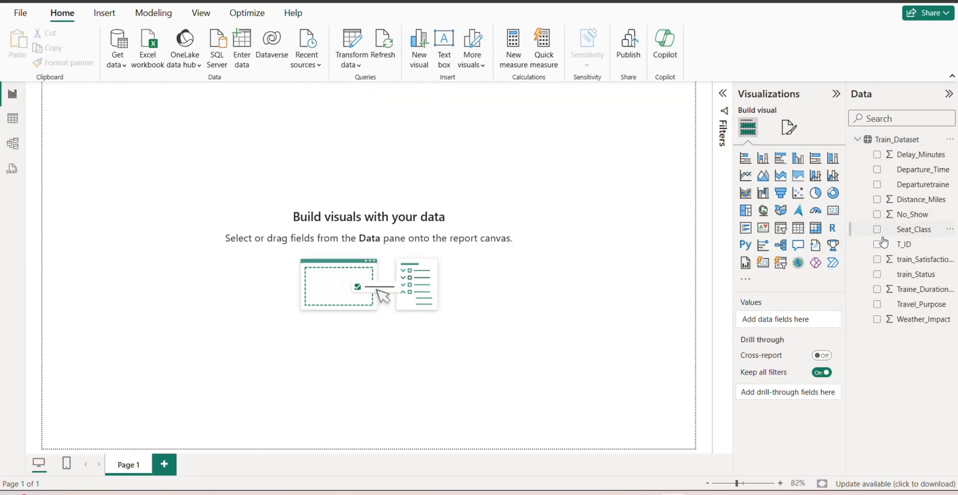
pyautogui.rightClick(887, 148)
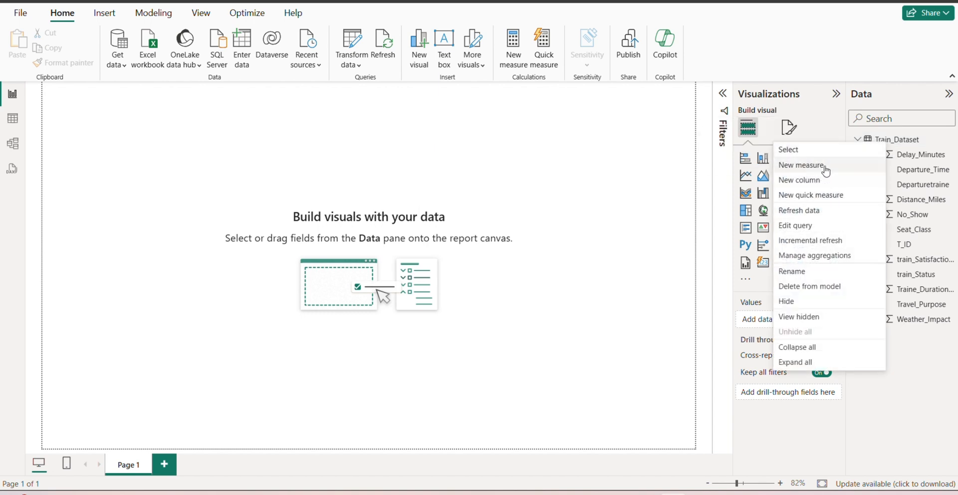
pyautogui.click(640, 145)
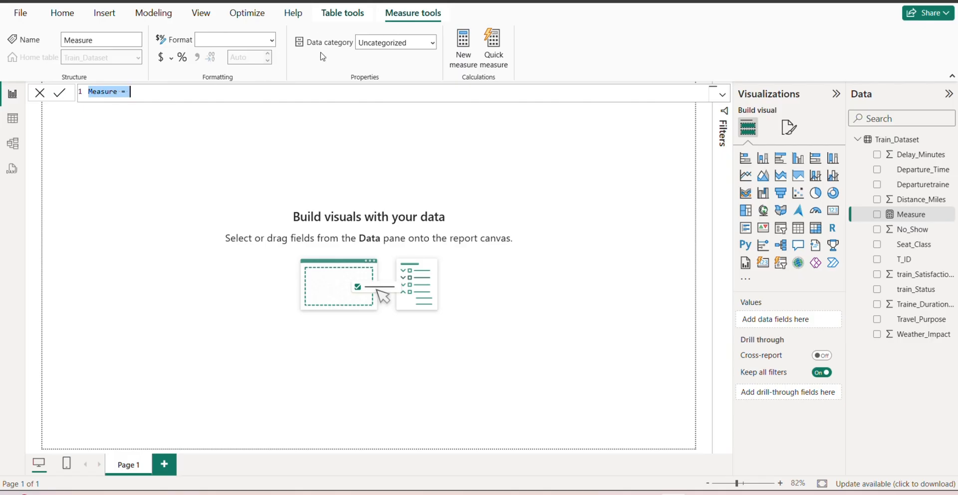
pyautogui.click(117, 91)
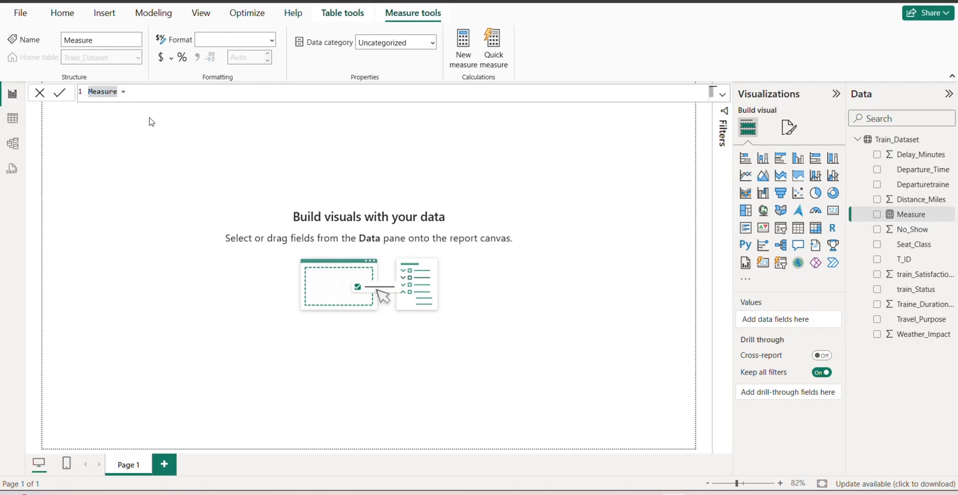
pyautogui.press('BackSpace')
pyautogui.press('BackSpace')
pyautogui.press('BackSpace')
pyautogui.press('BackSpace')
pyautogui.write('ut = co')
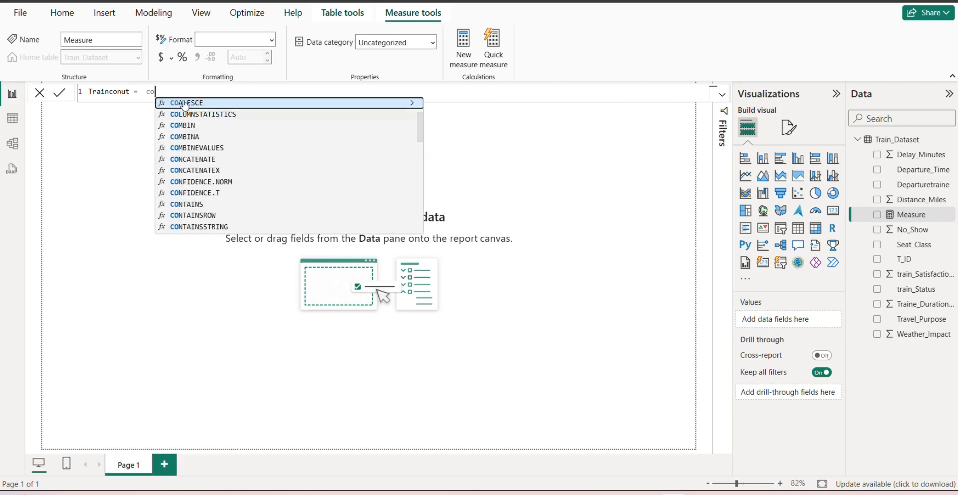
# Define the Trainconut measure as COUNTROWS(Train_Dataset) and commit the formula
pyautogui.press('BackSpace')
pyautogui.write('oun')
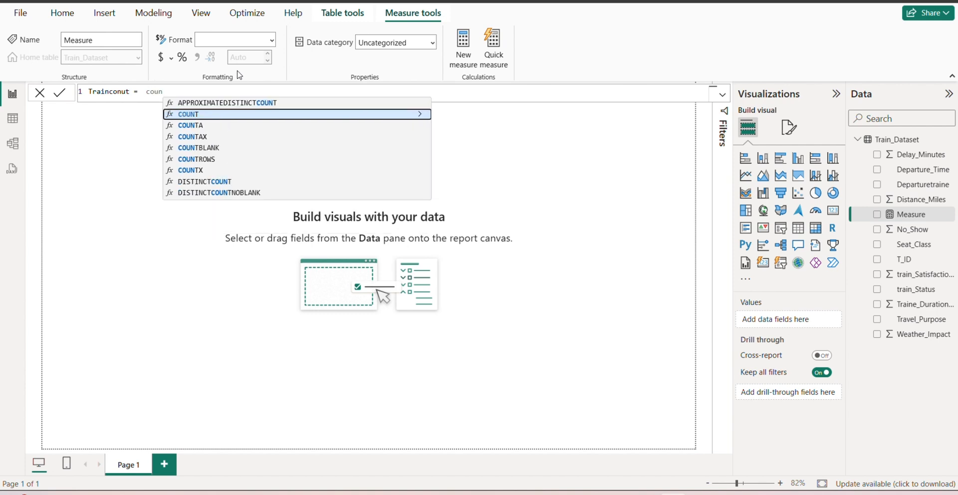
pyautogui.press('Down')
pyautogui.press('Down')
pyautogui.press('Down')
pyautogui.press('Down')
pyautogui.press('Tab')
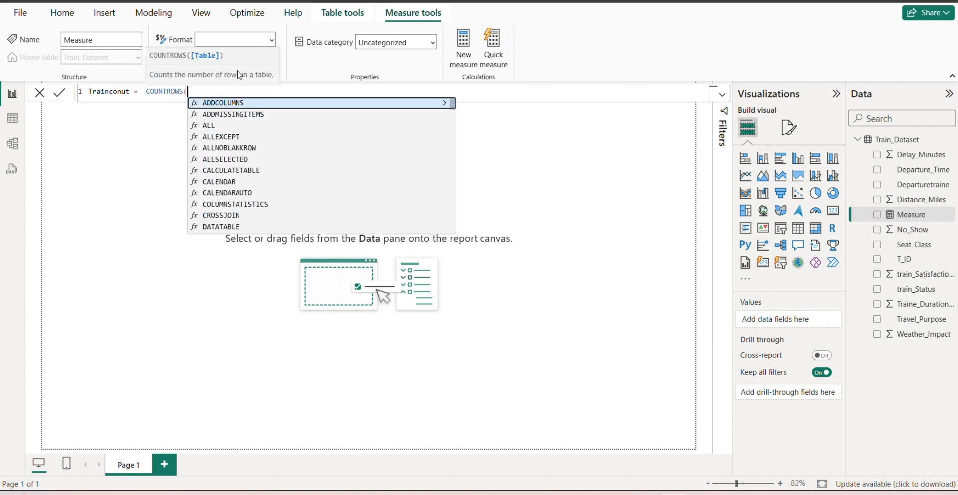
pyautogui.write('tra')
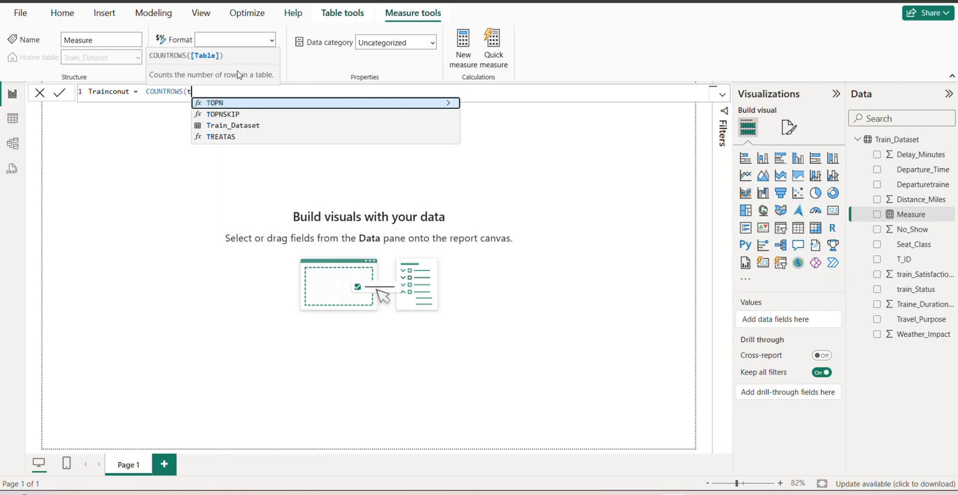
pyautogui.press('Tab')
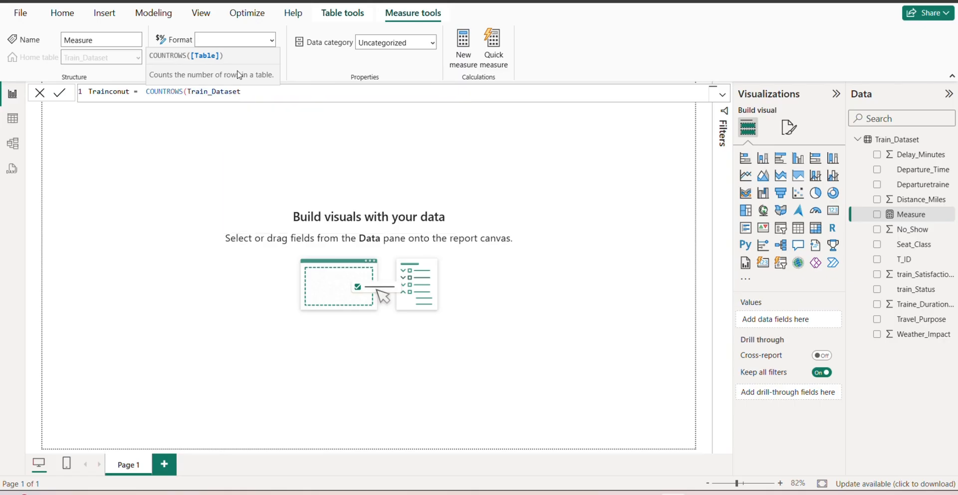
pyautogui.write(')')
pyautogui.press('Return')
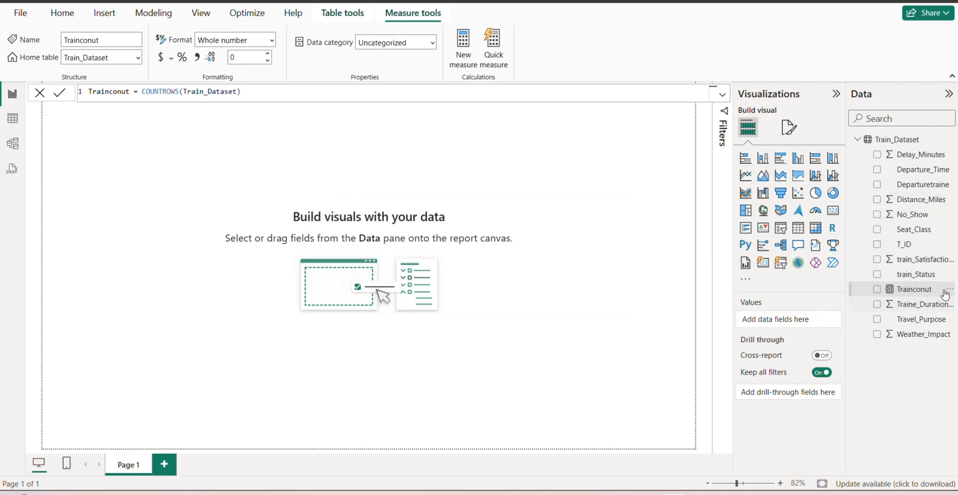
# Add a card visual to the report page and fill it with the Trainconut measure
pyautogui.click(603, 238)
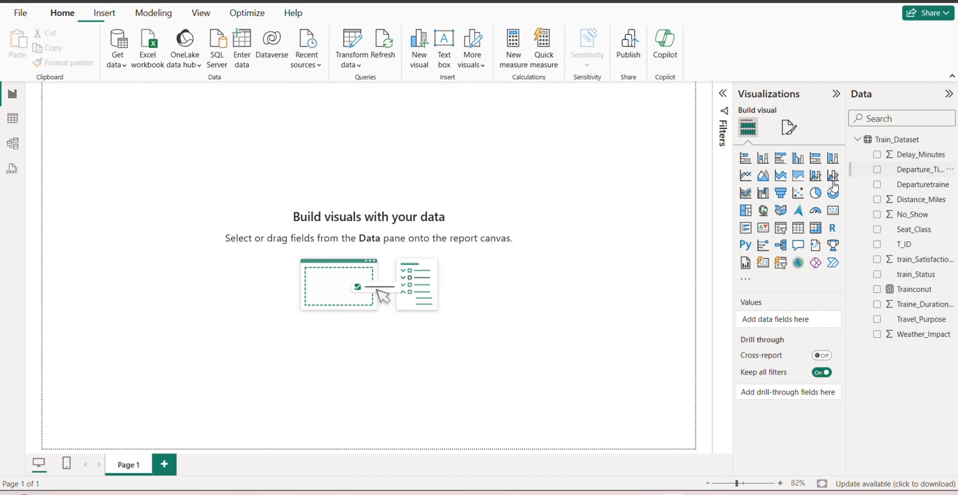
pyautogui.click(834, 211)
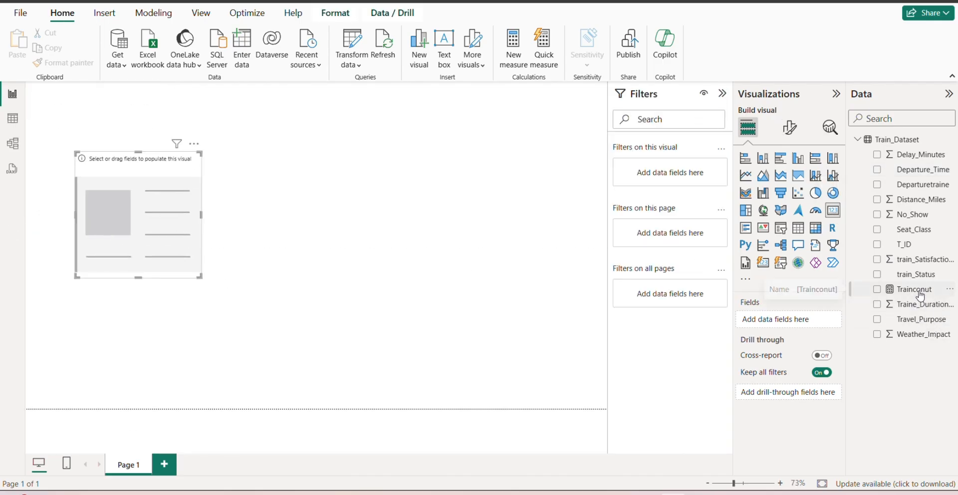
pyautogui.moveTo(915, 295); pyautogui.dragTo(145, 264)
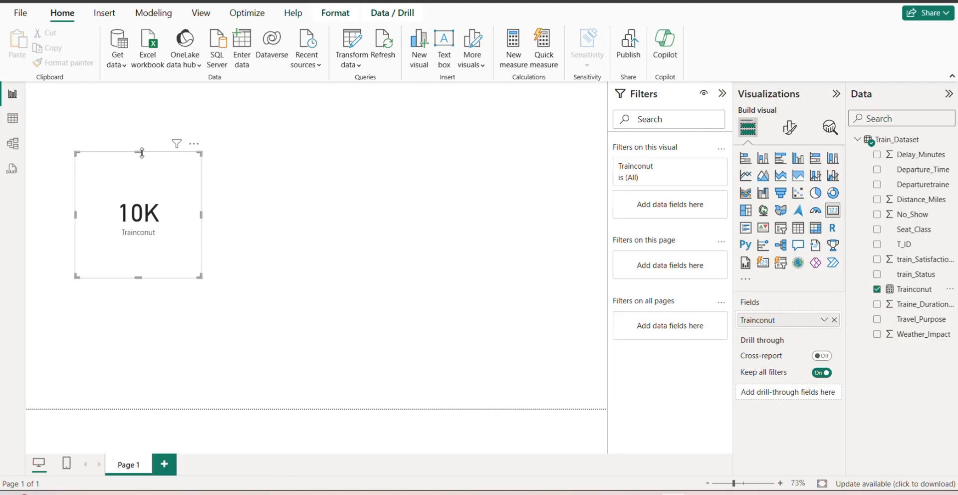
# Shrink the Trainconut card to a compact rectangle and position it near the left edge of the report page
pyautogui.moveTo(141, 153); pyautogui.dragTo(142, 213)
pyautogui.moveTo(144, 270); pyautogui.dragTo(140, 237)
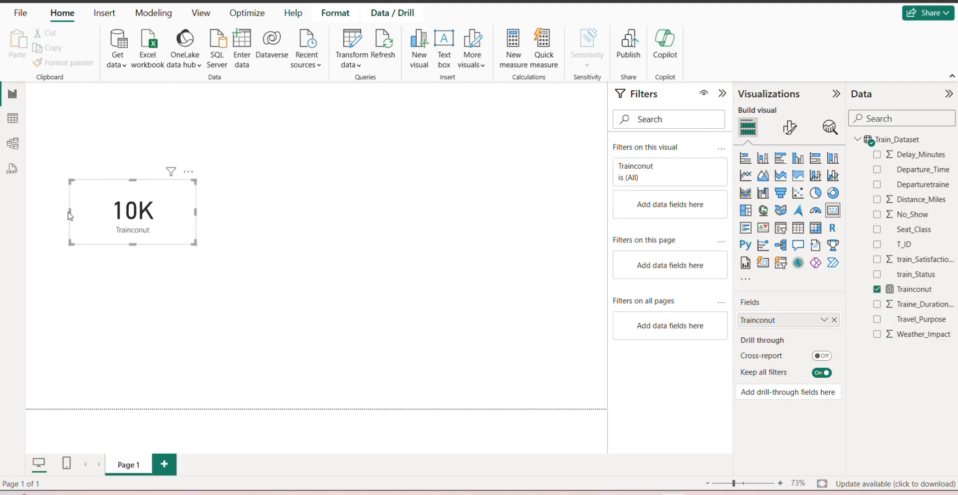
pyautogui.click(72, 215)
pyautogui.click(91, 220)
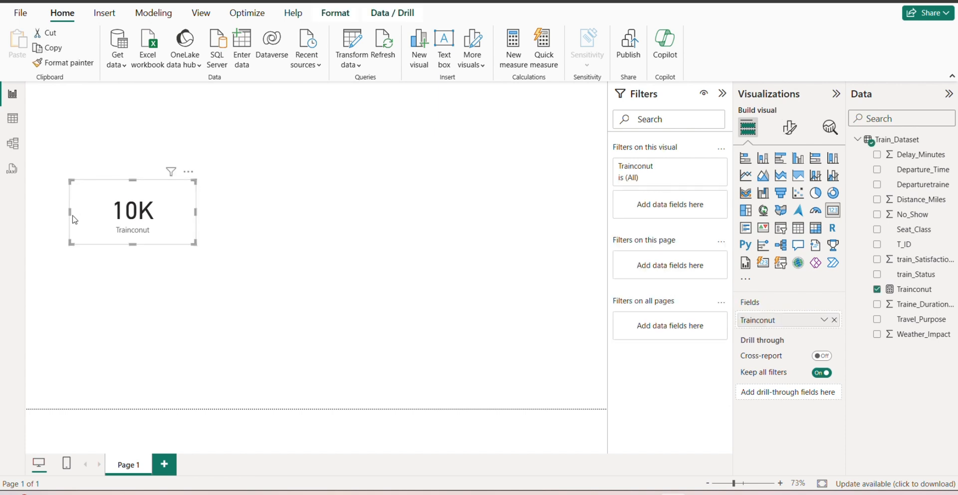
pyautogui.moveTo(73, 217)
pyautogui.mouseDown()
pyautogui.moveTo(83, 222)
pyautogui.moveTo(74, 202)
pyautogui.mouseUp()
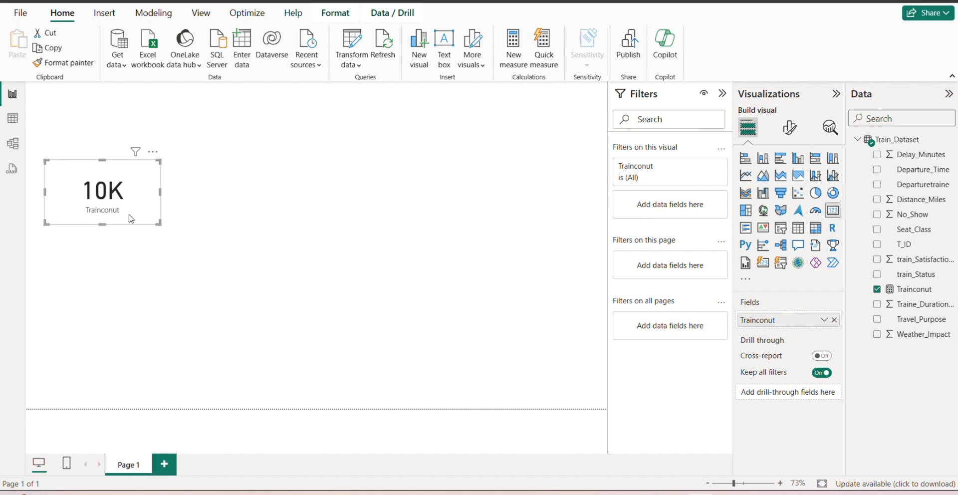
pyautogui.moveTo(131, 218); pyautogui.dragTo(145, 240)
# Duplicate the Trainconut card and place the copy directly beside the original
pyautogui.hotkey('ctrl', 'c')
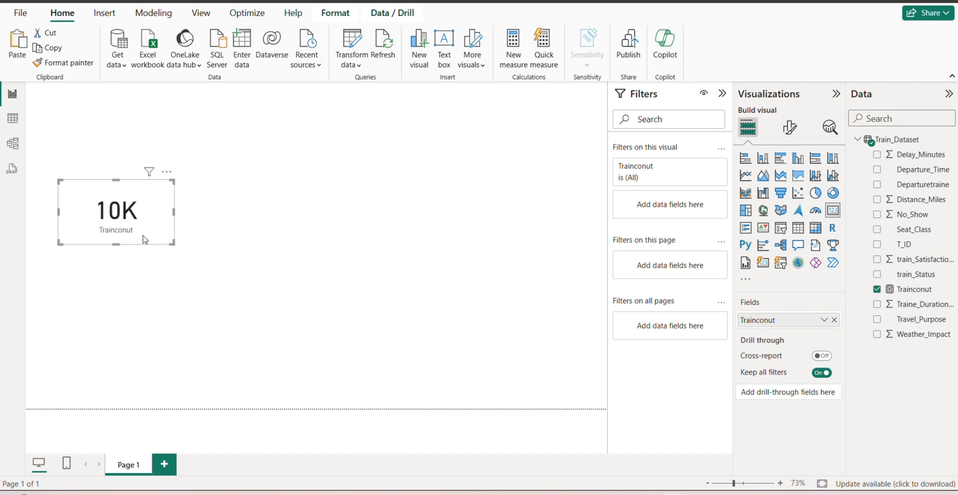
pyautogui.hotkey('ctrl', 'v')
pyautogui.moveTo(159, 245); pyautogui.dragTo(266, 245)
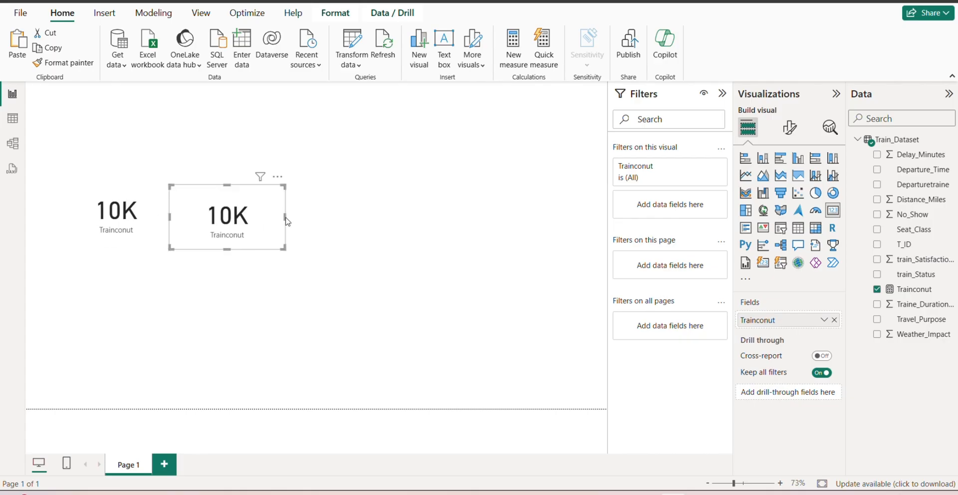
# Filter the Train_Dataset table to rows with a Weather_Impact of 0 and look through the filtered rows and columns
pyautogui.click(520, 60)
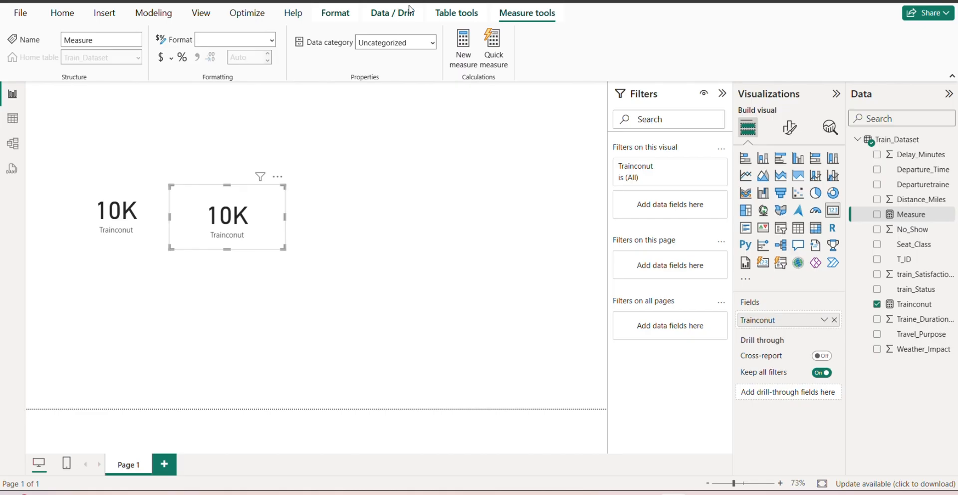
pyautogui.click(7, 121)
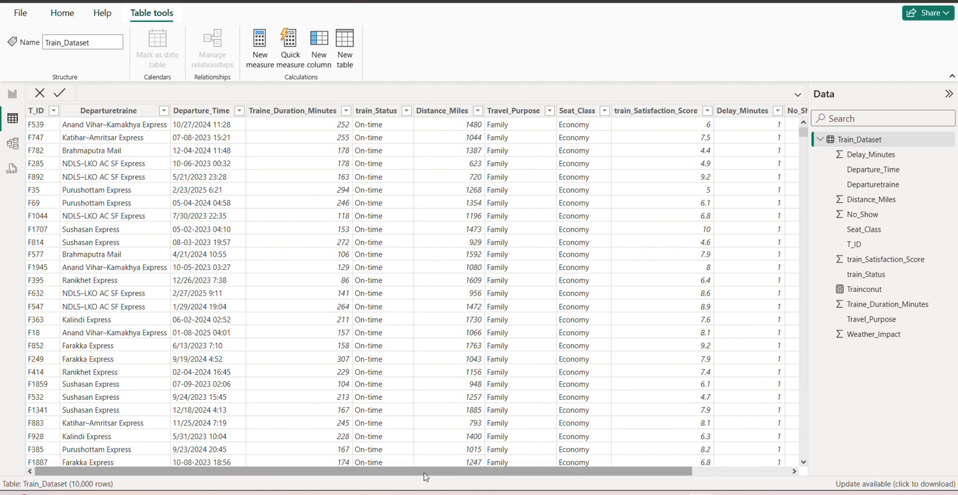
pyautogui.moveTo(426, 476); pyautogui.dragTo(642, 476)
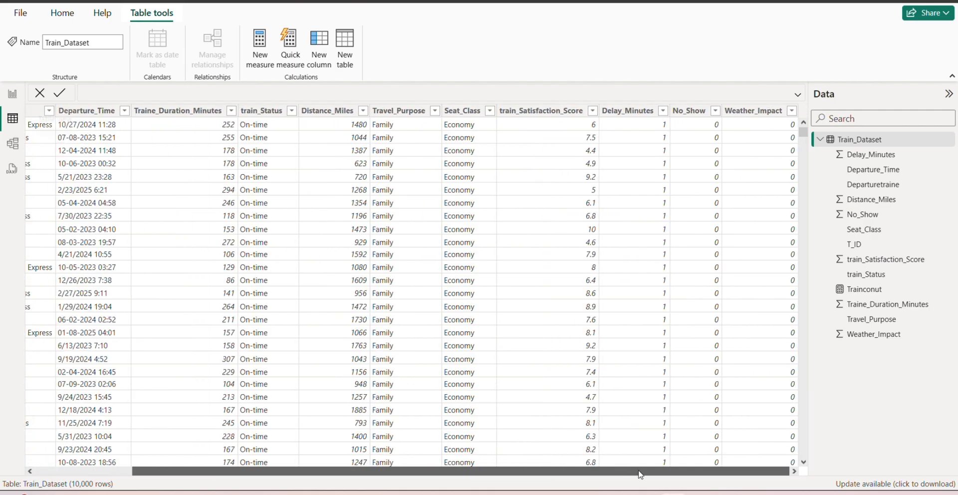
pyautogui.click(793, 110)
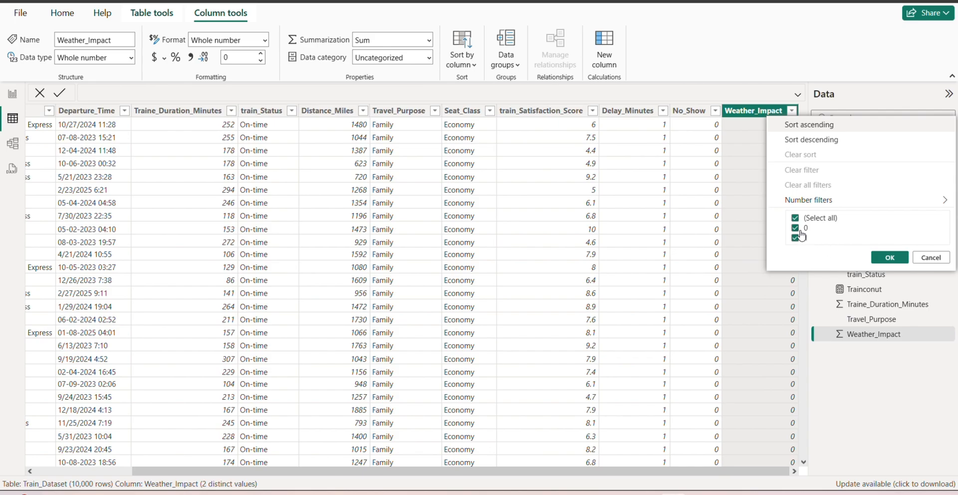
pyautogui.click(795, 218)
pyautogui.click(795, 228)
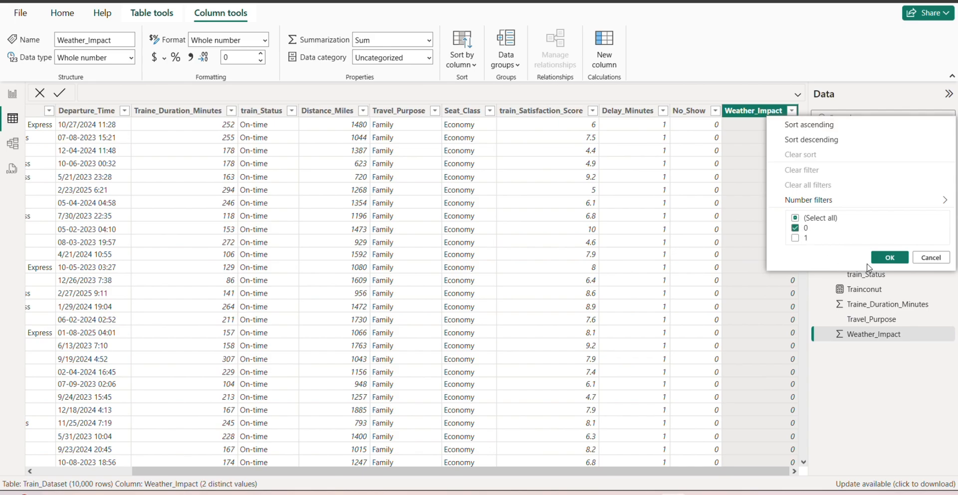
pyautogui.click(890, 258)
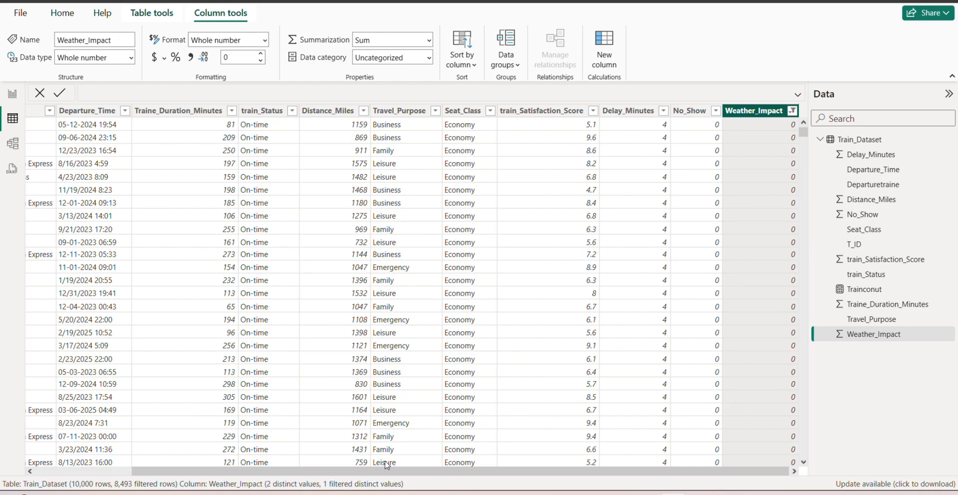
pyautogui.moveTo(520, 469); pyautogui.dragTo(399, 471)
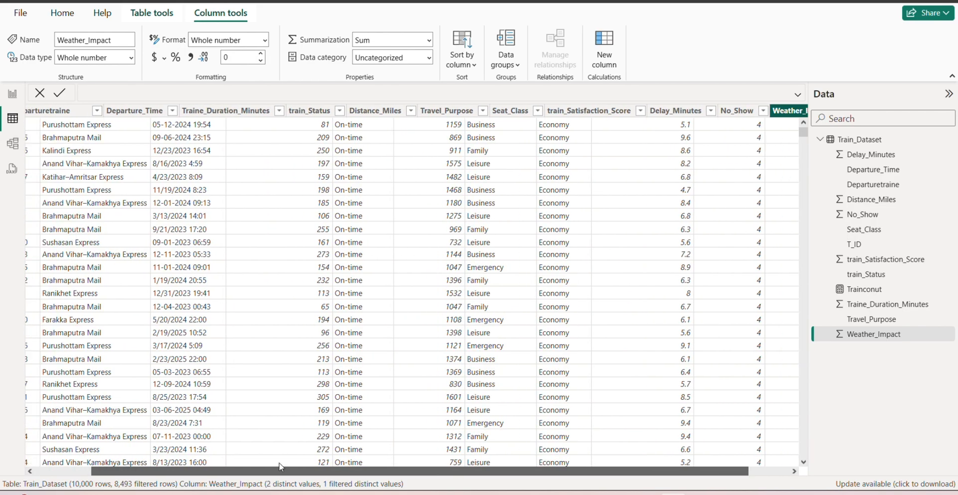
pyautogui.scroll(-19, 607, 236)
pyautogui.scroll(-2, 604, 346)
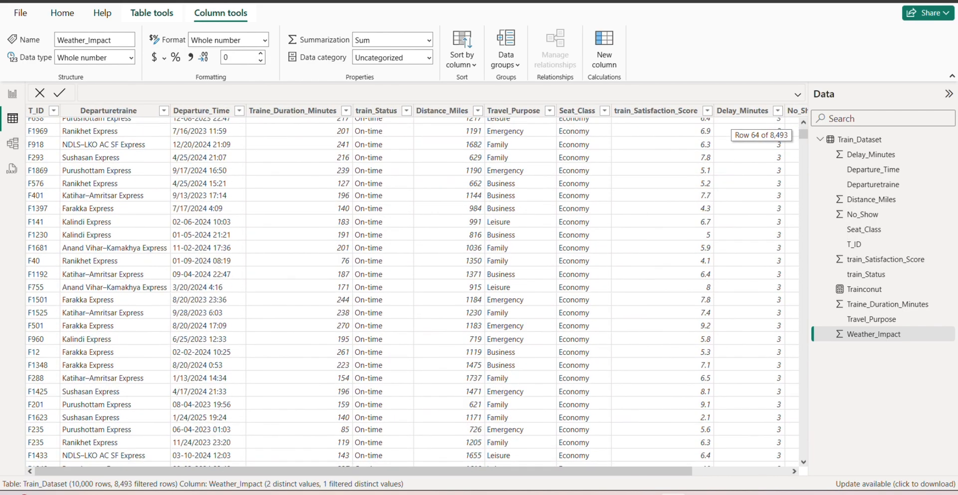
pyautogui.moveTo(539, 470); pyautogui.dragTo(636, 471)
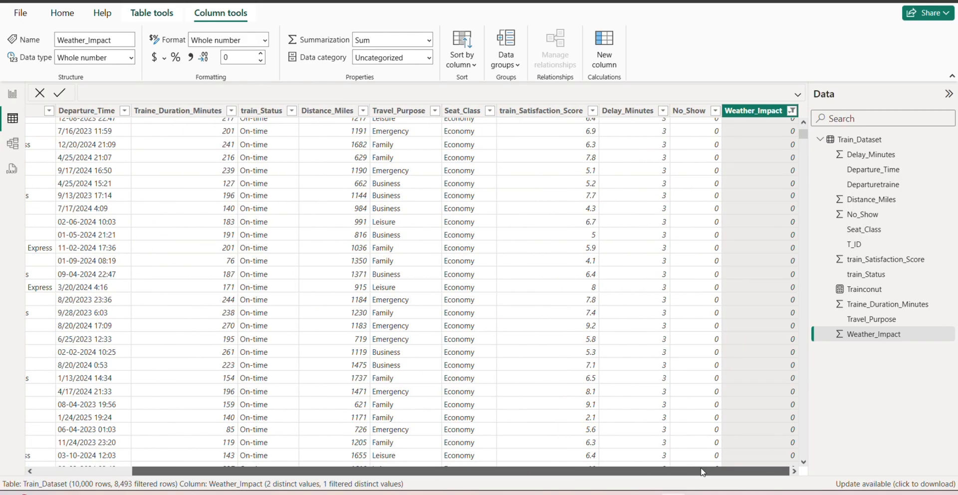
# Filter the Train_Dataset table to rows with a Weather_Impact of 1 and look through the filtered rows and columns
pyautogui.click(792, 111)
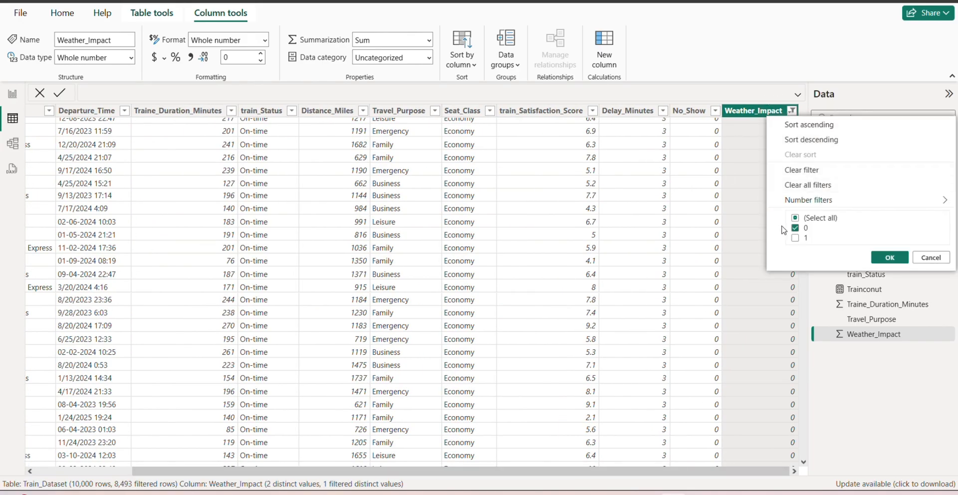
pyautogui.click(796, 238)
pyautogui.click(796, 228)
pyautogui.click(874, 259)
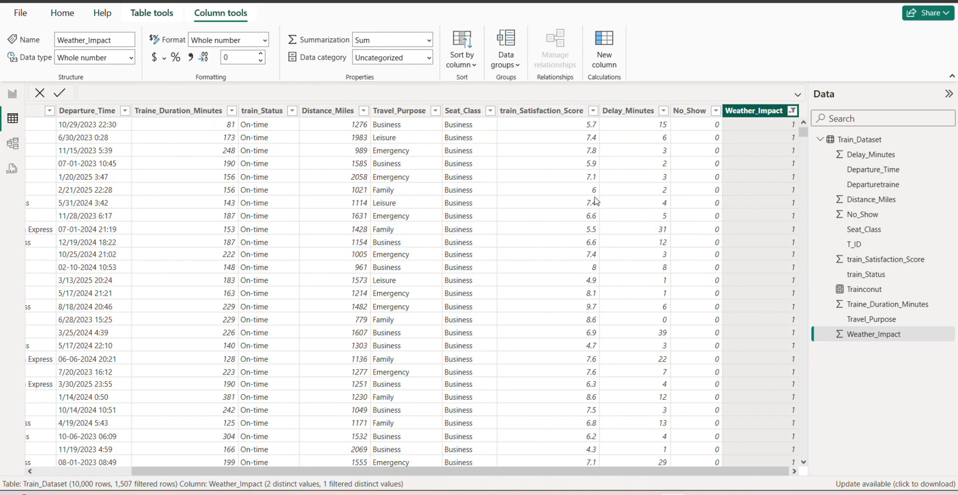
pyautogui.scroll(-10, 549, 299)
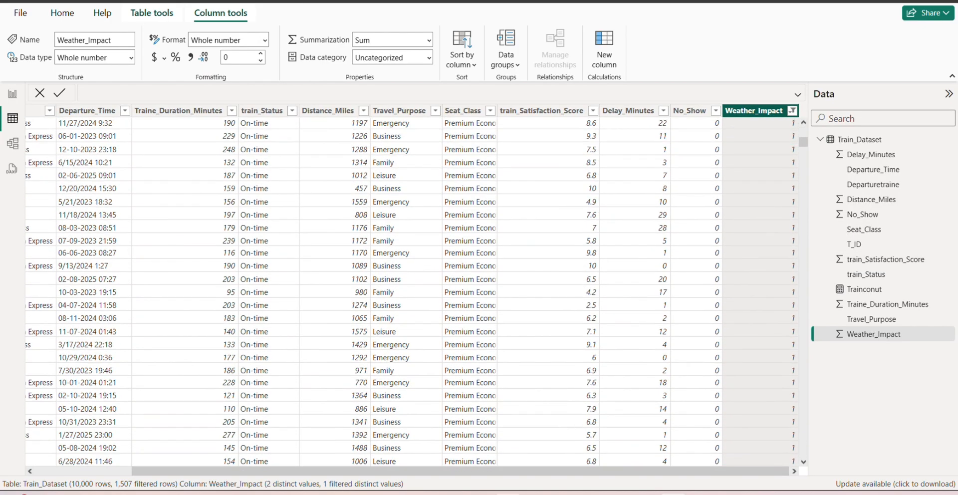
pyautogui.moveTo(526, 477); pyautogui.dragTo(429, 474)
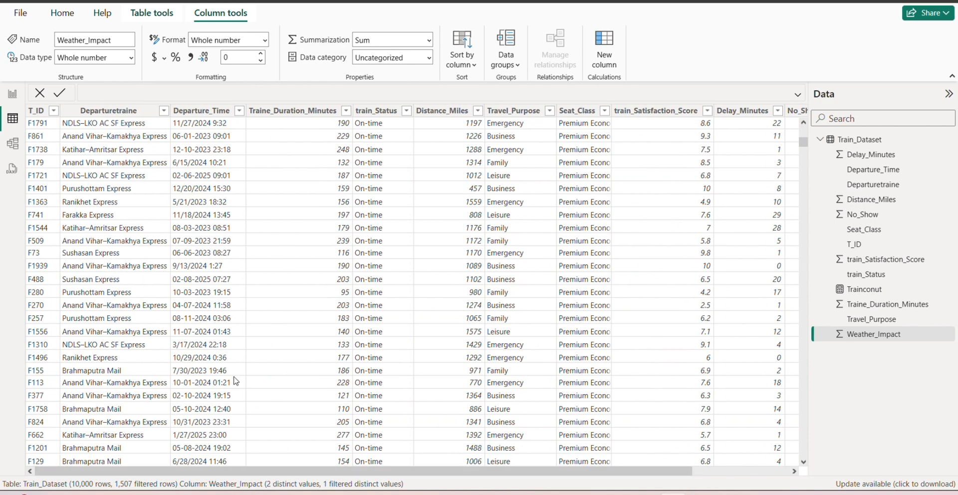
pyautogui.scroll(3, 499, 225)
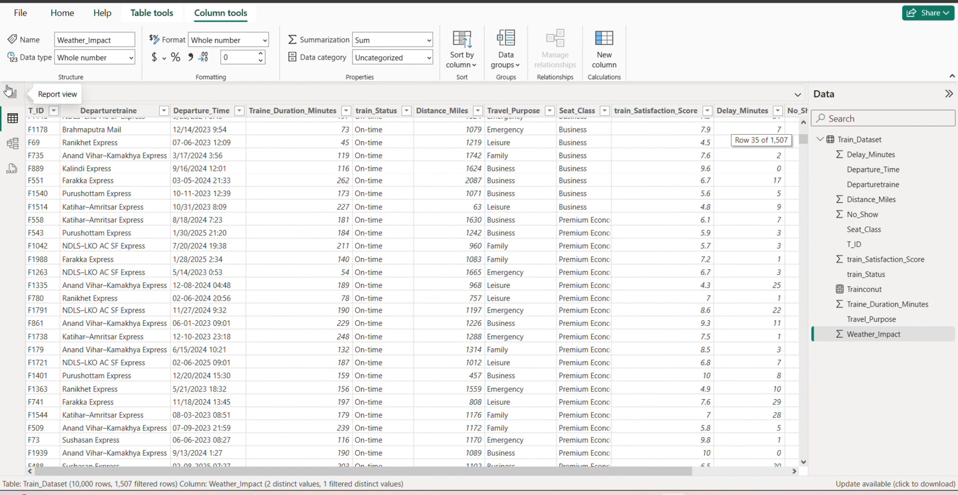
# Return to the report page, create a new measure named Train weather impact and start its formula with CALCULATE
pyautogui.click(12, 94)
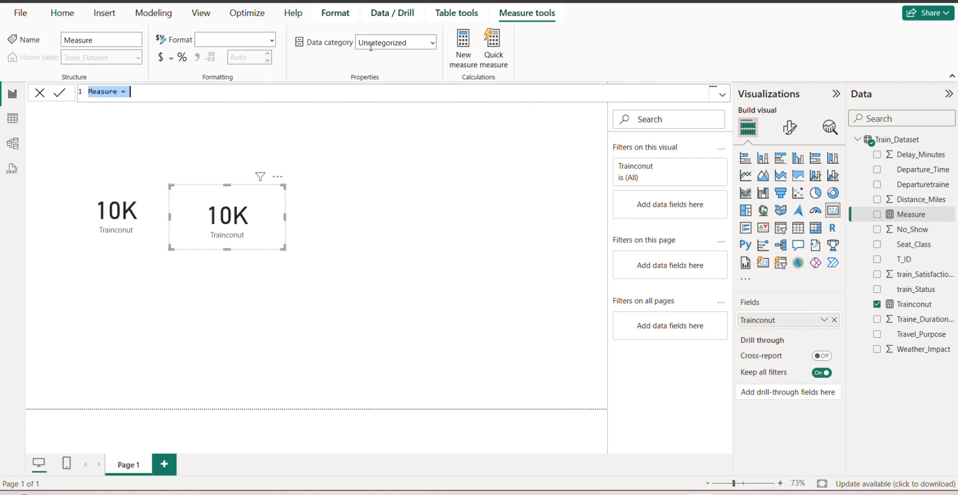
pyautogui.click(123, 91)
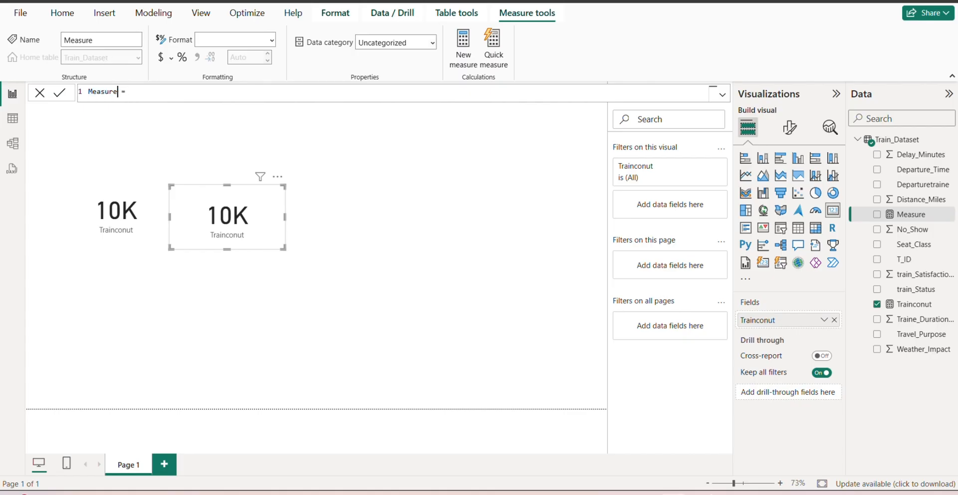
pyautogui.press('BackSpace')
pyautogui.press('BackSpace')
pyautogui.press('BackSpace')
pyautogui.press('BackSpace')
pyautogui.press('BackSpace')
pyautogui.press('BackSpace')
pyautogui.press('BackSpace')
pyautogui.write('T')
pyautogui.write('raun')
pyautogui.press('BackSpace')
pyautogui.write('in war')
pyautogui.press('BackSpace')
pyautogui.write('eather impactca')
pyautogui.press('Tab')
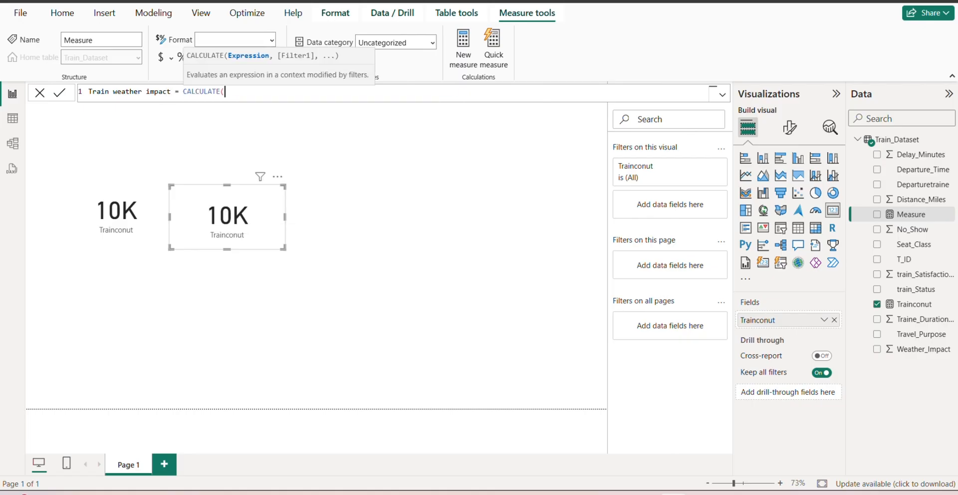
# Nest the COUNTROWS function inside CALCULATE as the expression of the Train weather impact measure
pyautogui.write('ci')
pyautogui.press('BackSpace')
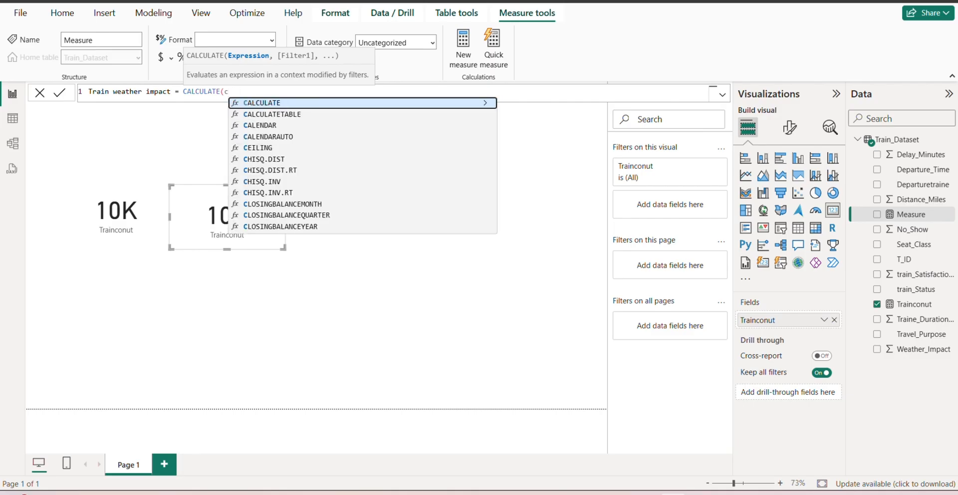
pyautogui.write('oun')
pyautogui.press('Down')
pyautogui.press('Down')
pyautogui.press('Down')
pyautogui.press('Down')
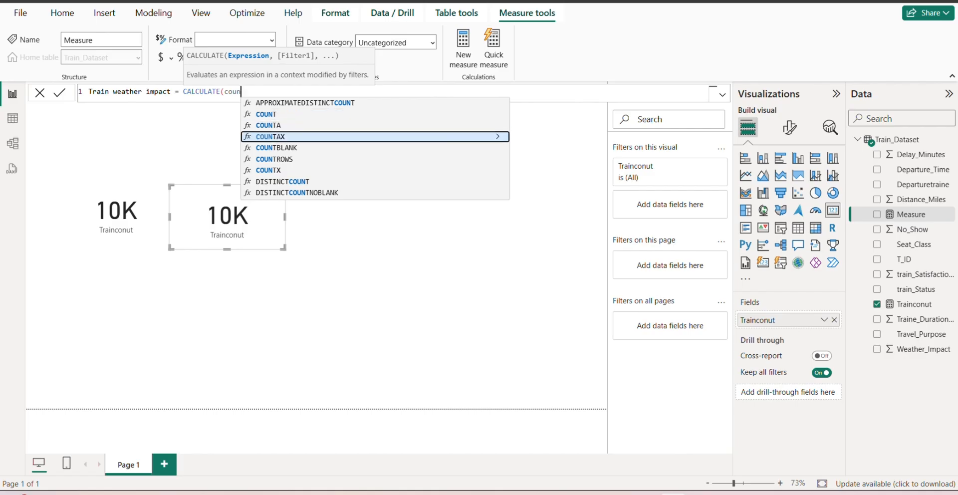
pyautogui.press('Tab')
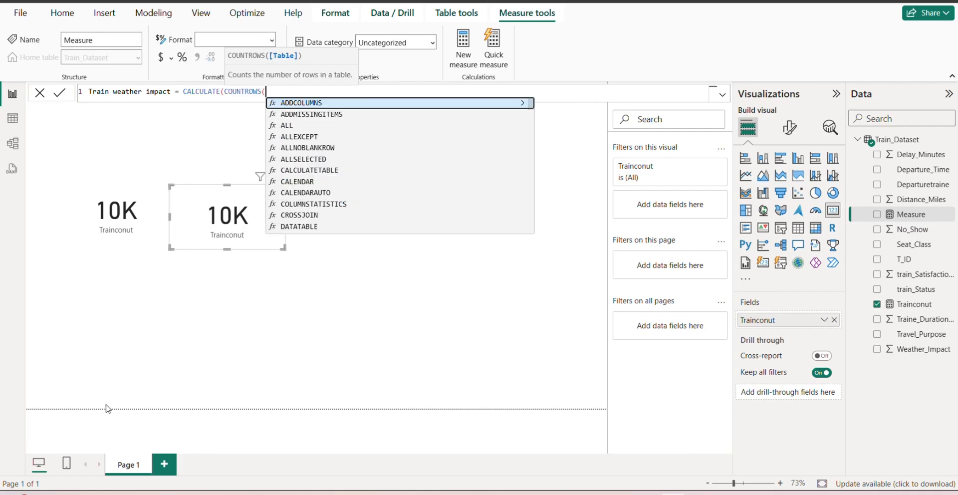
pyautogui.click(414, 11)
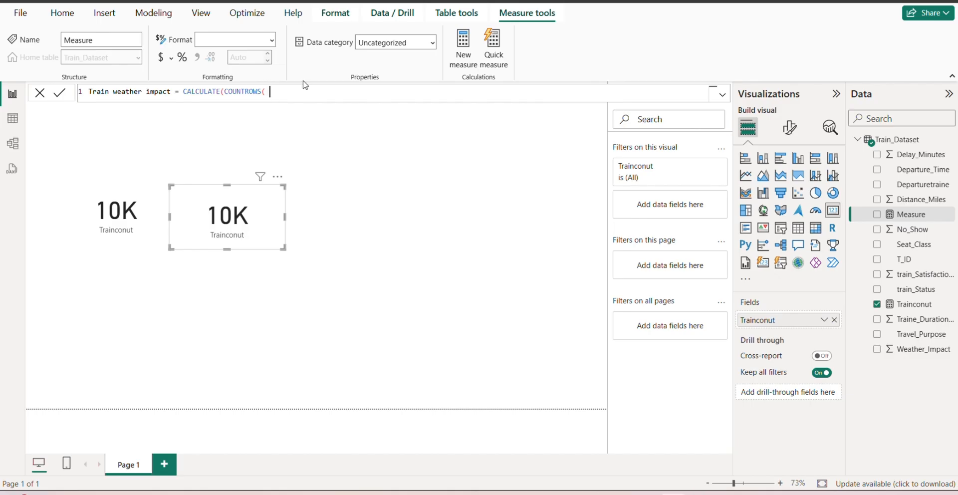
pyautogui.write('f')
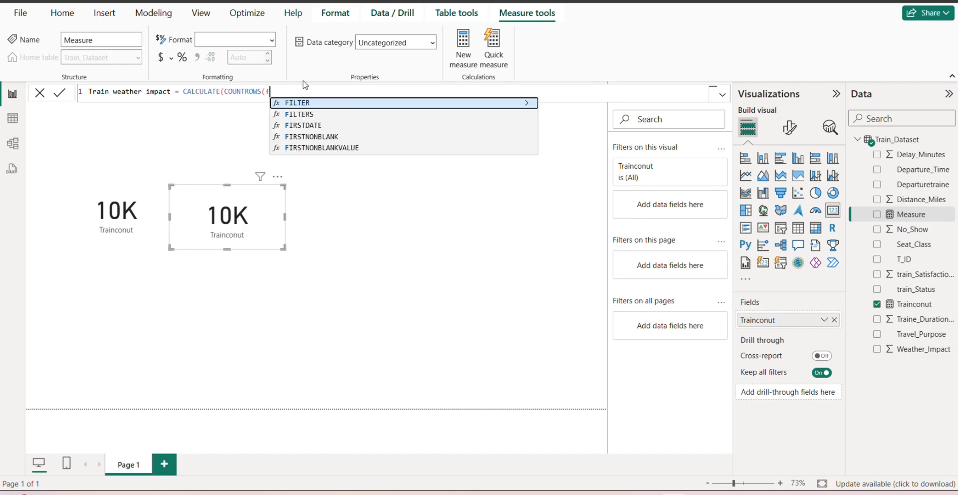
pyautogui.write('il')
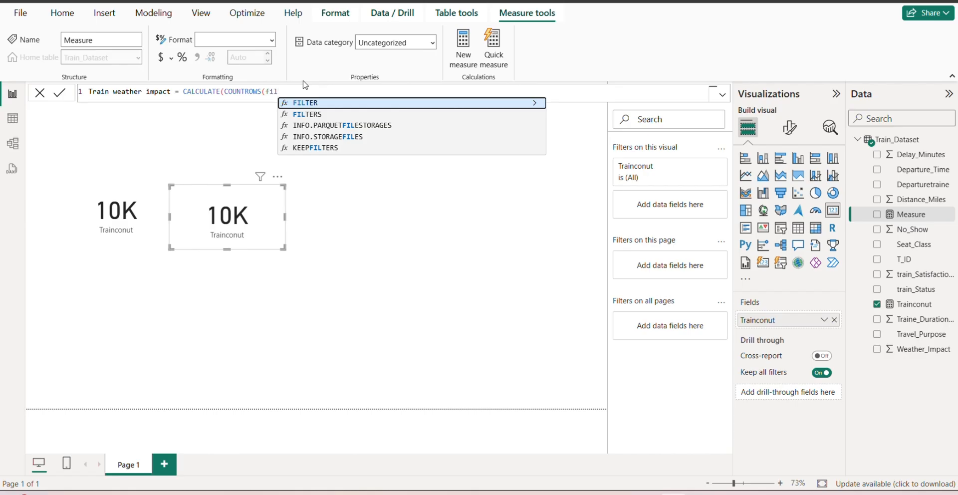
pyautogui.press('BackSpace')
pyautogui.press('BackSpace')
pyautogui.press('BackSpace')
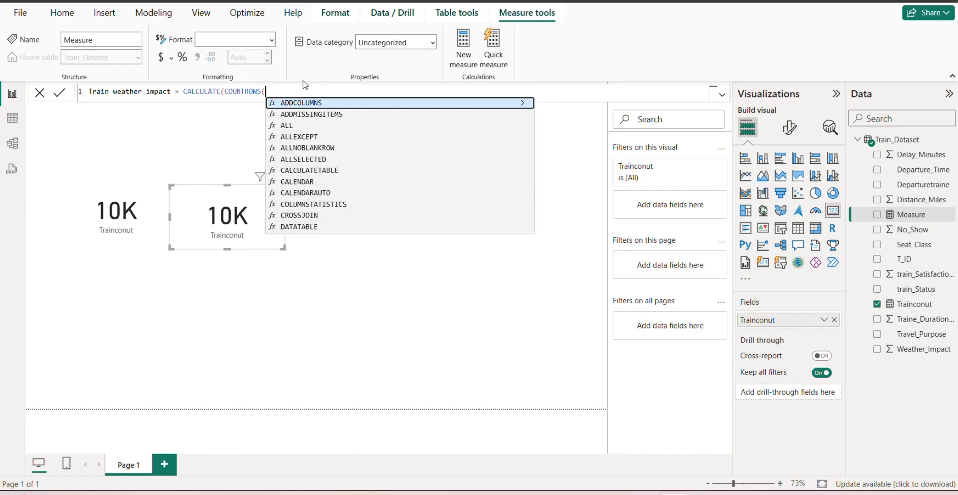
# Give COUNTROWS the Train_Dataset table as its argument and close that part of the formula with a comma
pyautogui.write('tr')
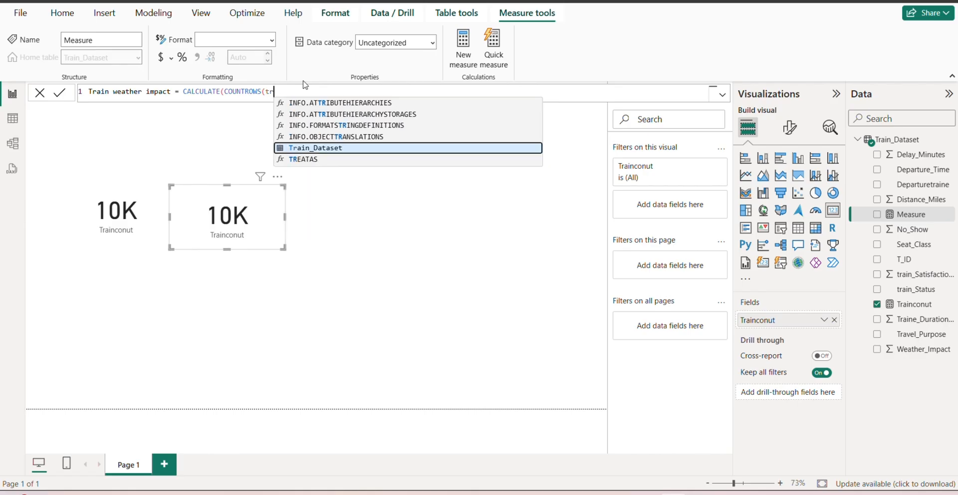
pyautogui.press('Tab')
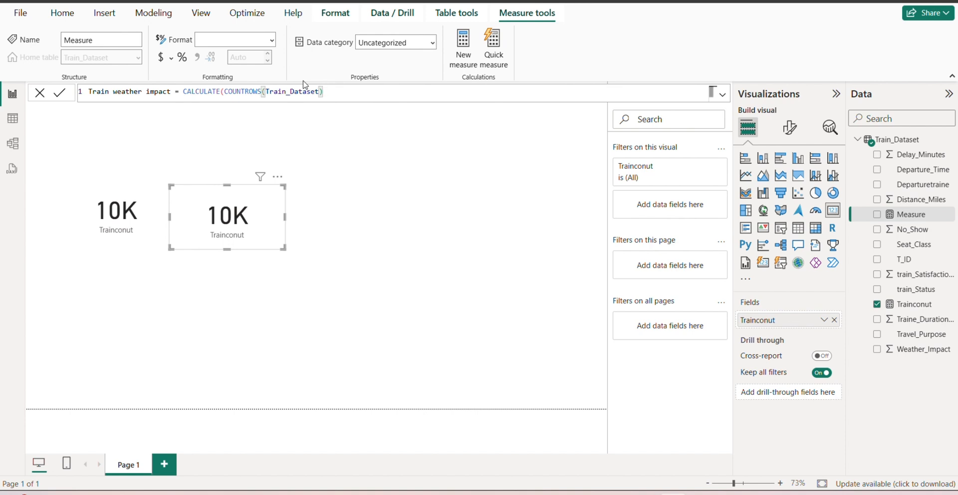
pyautogui.write(',')
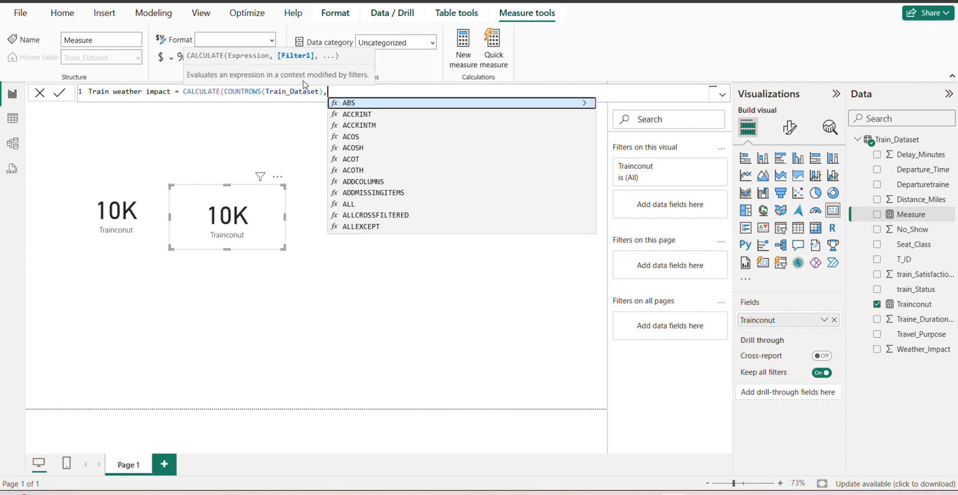
# Add the filter condition Train_Dataset[Weather_Impact] = 1 to the CALCULATE formula, close it and commit the Train weather impact measure
pyautogui.write('f')
pyautogui.press('BackSpace')
pyautogui.write('im')
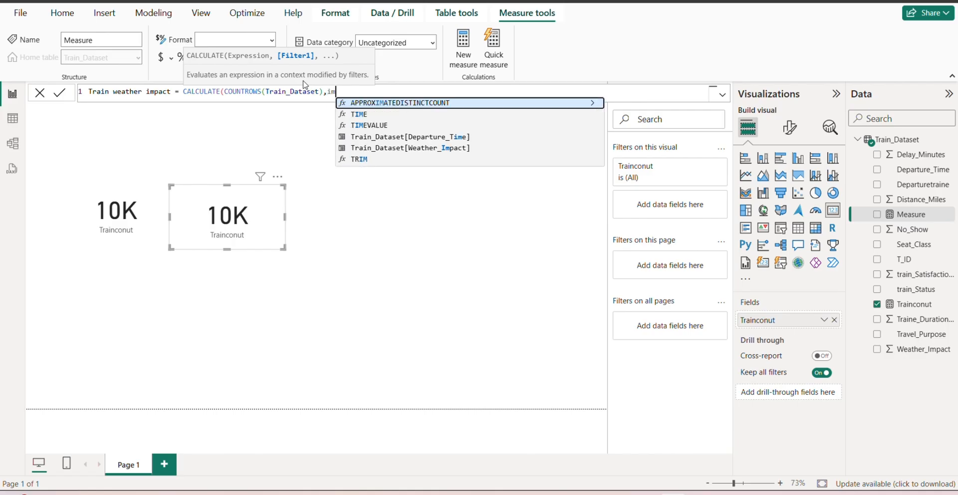
pyautogui.press('Down')
pyautogui.press('Down')
pyautogui.press('Down')
pyautogui.press('Down')
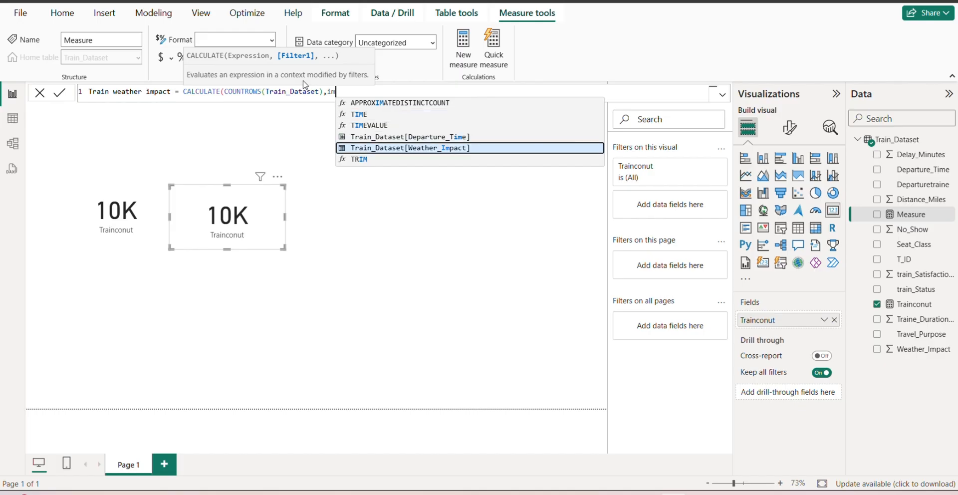
pyautogui.press('Tab')
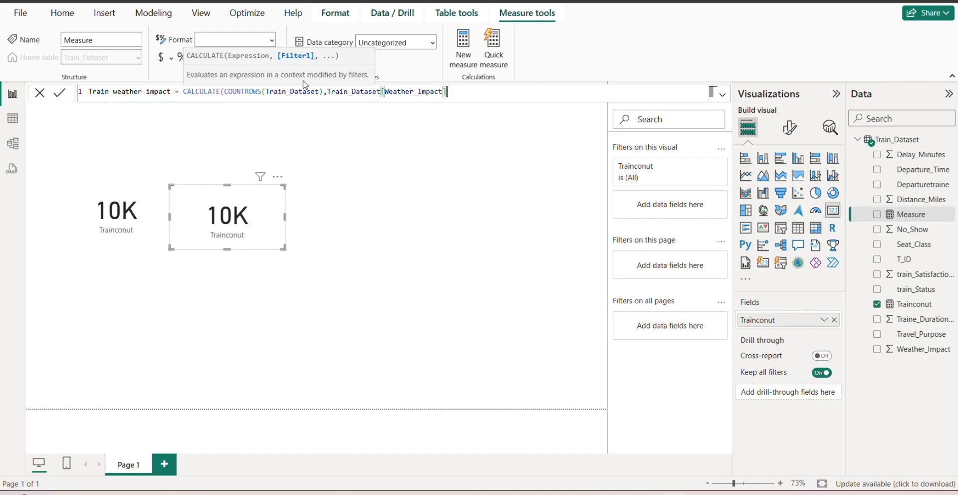
pyautogui.write('= 1 ')
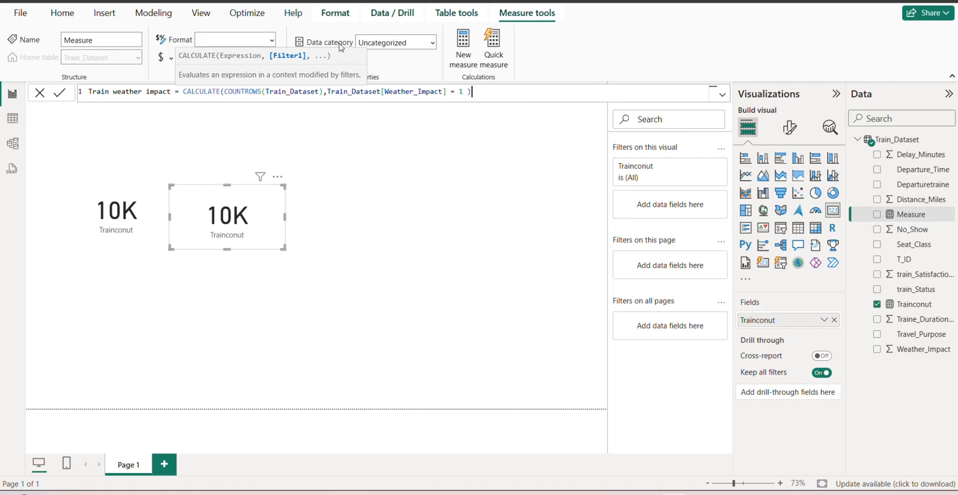
pyautogui.write(')')
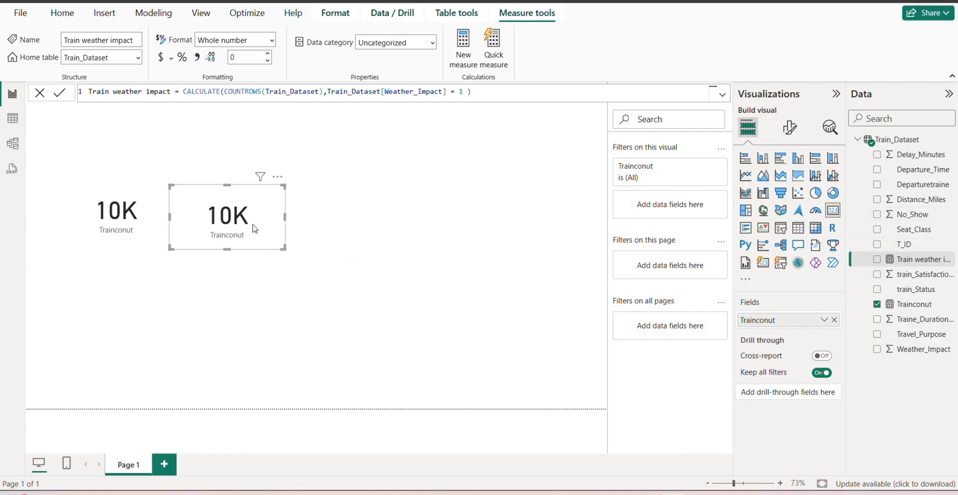
# Replace Trainconut in the duplicated card with the Train weather impact measure and shift the card beside the original
pyautogui.moveTo(255, 228); pyautogui.dragTo(270, 223)
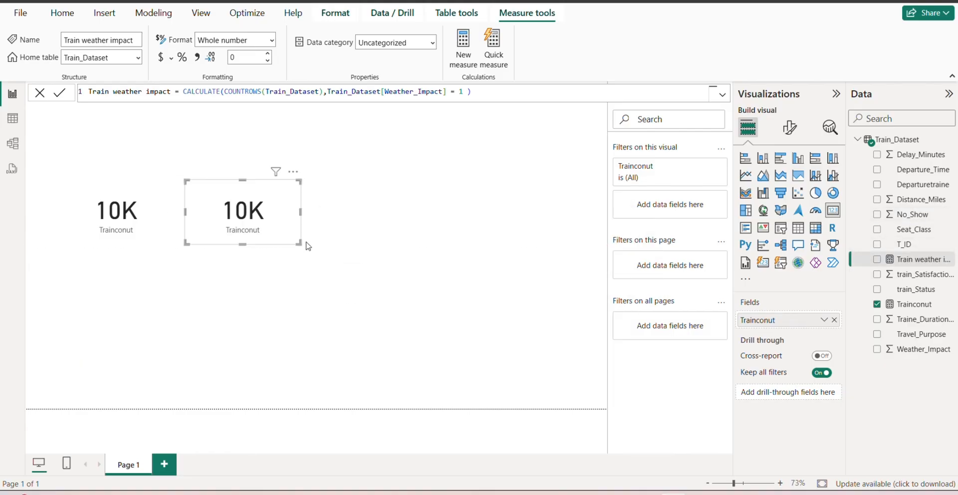
pyautogui.click(835, 320)
pyautogui.moveTo(919, 259); pyautogui.dragTo(794, 324)
pyautogui.moveTo(286, 218); pyautogui.dragTo(276, 222)
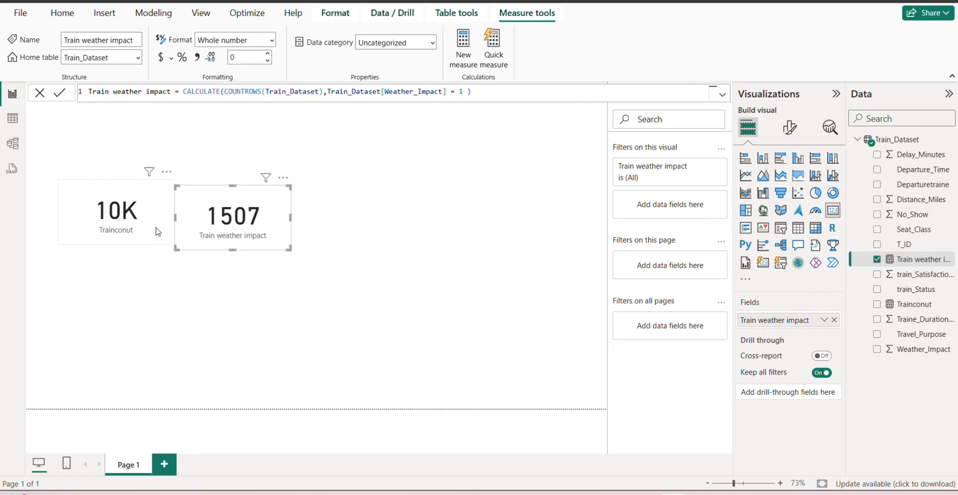
# Rearrange the two cards near the page's left edge, with the Train weather impact card stacked below the Trainconut card
pyautogui.click(104, 224)
pyautogui.click(209, 210)
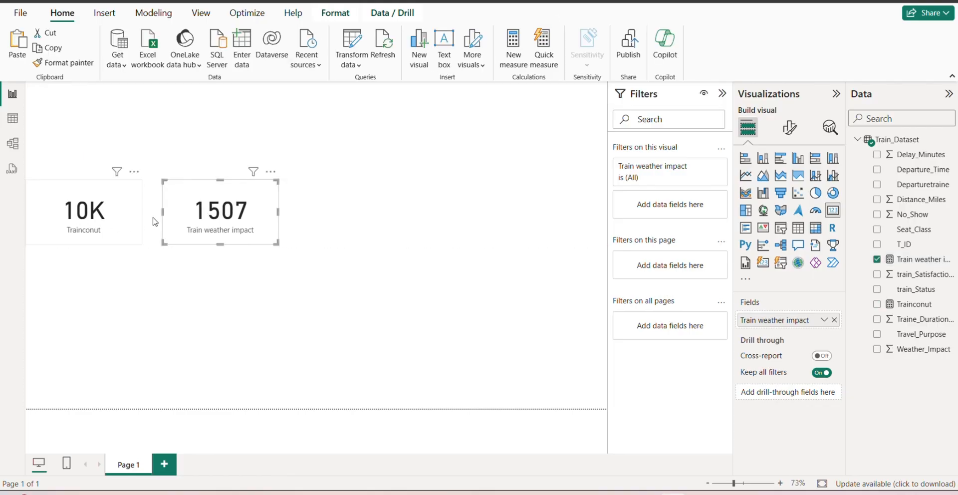
pyautogui.moveTo(161, 223); pyautogui.dragTo(64, 305)
pyautogui.moveTo(68, 217); pyautogui.dragTo(68, 207)
pyautogui.click(127, 313)
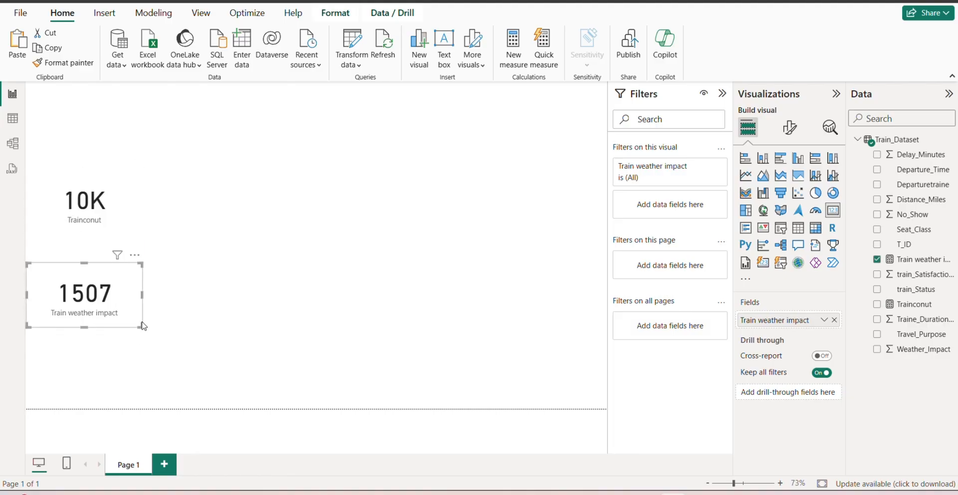
pyautogui.moveTo(126, 299); pyautogui.dragTo(133, 287)
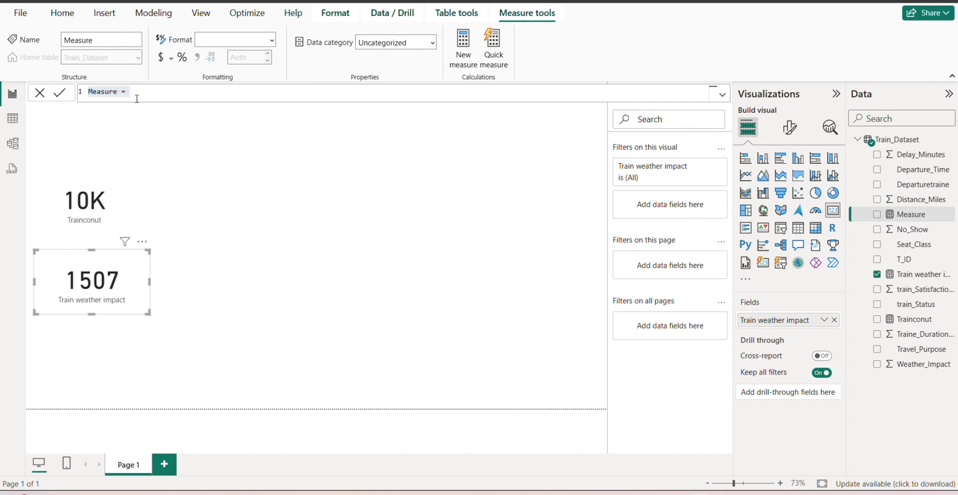
# Create another new measure and replace its default name with AVG DELAY
pyautogui.click(114, 91)
pyautogui.doubleClick(114, 92)
pyautogui.press('Right')
pyautogui.press('BackSpace')
pyautogui.press('BackSpace')
pyautogui.press('BackSpace')
pyautogui.press('BackSpace')
pyautogui.press('BackSpace')
pyautogui.press('BackSpace')
pyautogui.press('BackSpace')
pyautogui.write('AGY')
pyautogui.press('BackSpace')
pyautogui.write('VG DELA')
# Define the AVG DELAY formula as AVERAGE(Train_Dataset[Delay_Minutes]) followed by a comma
pyautogui.press('Right')
pyautogui.write('AV')
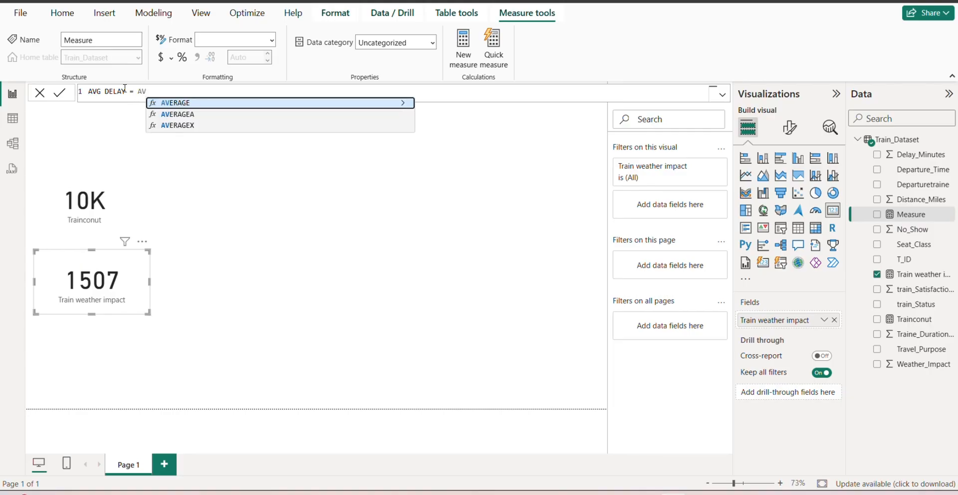
pyautogui.press('Tab')
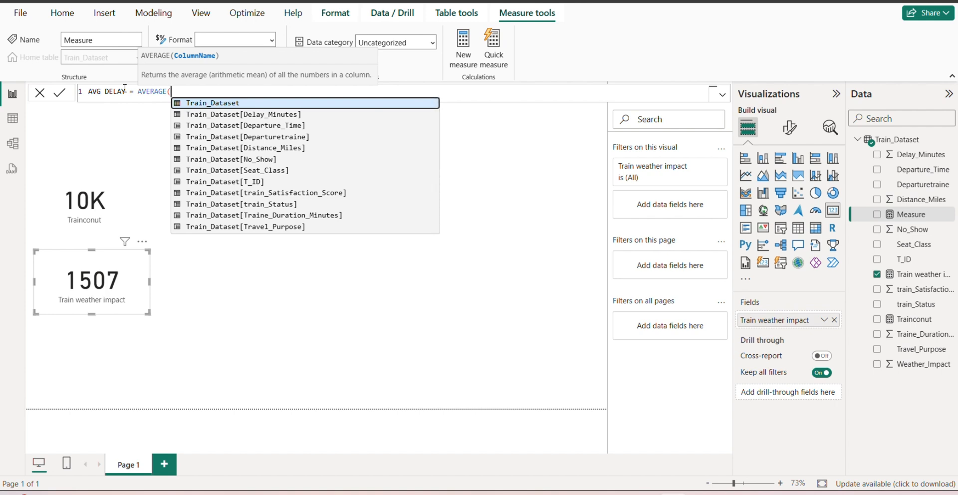
pyautogui.click(187, 114)
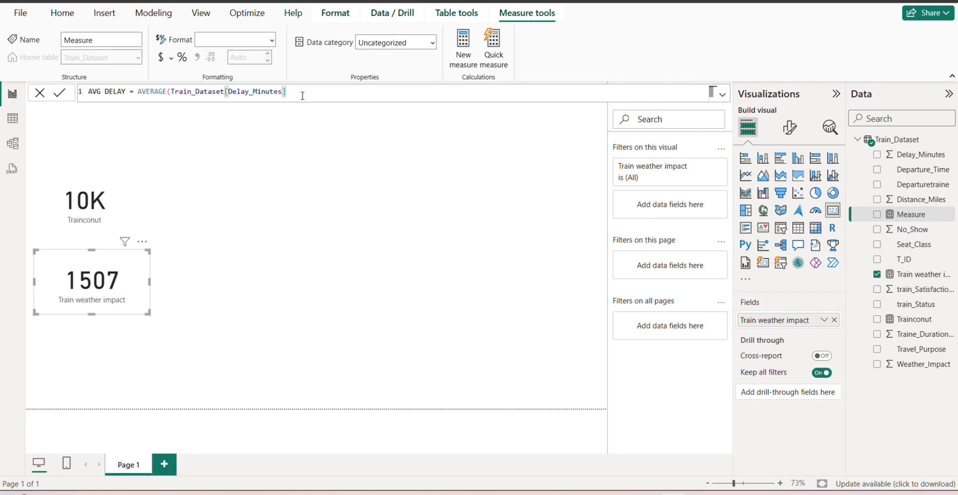
pyautogui.write(',')
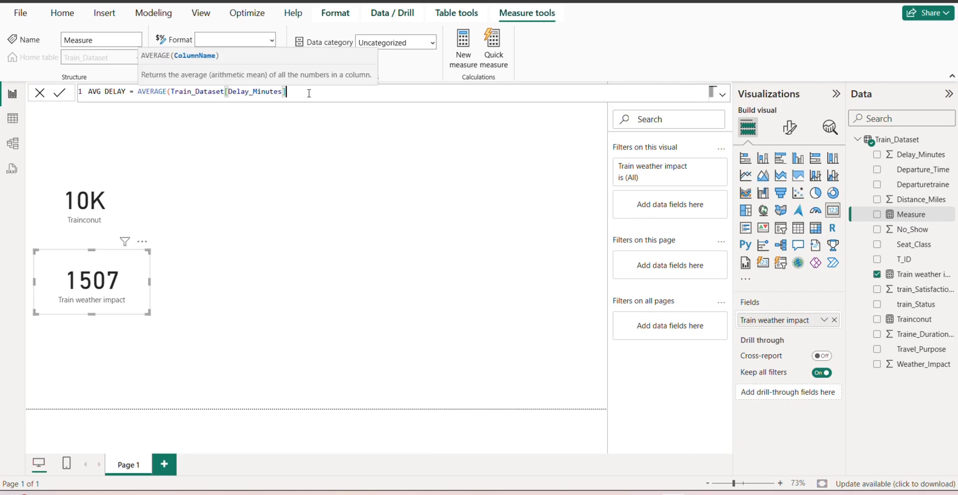
pyautogui.press('BackSpace')
pyautogui.write('),')
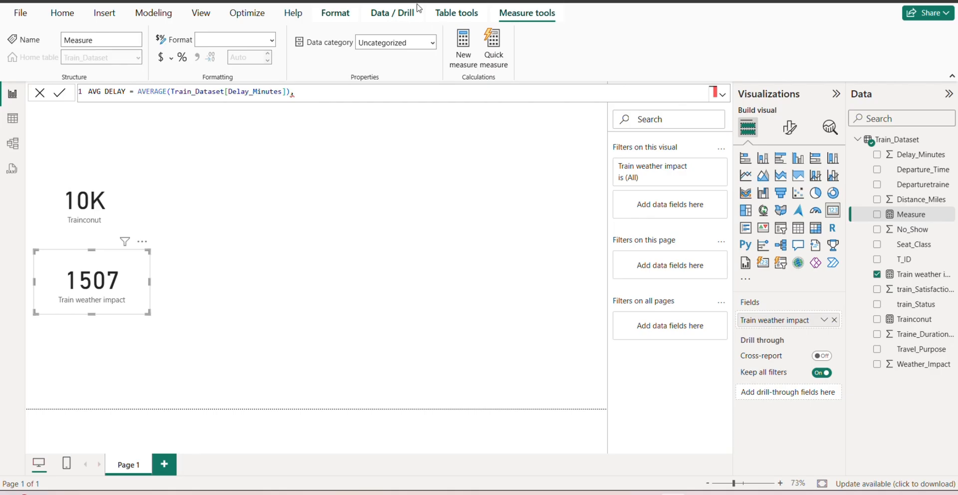
# Wrap the AVERAGE expression in the AVG DELAY formula with the CALCULATE function
pyautogui.doubleClick(138, 95)
pyautogui.press('Left')
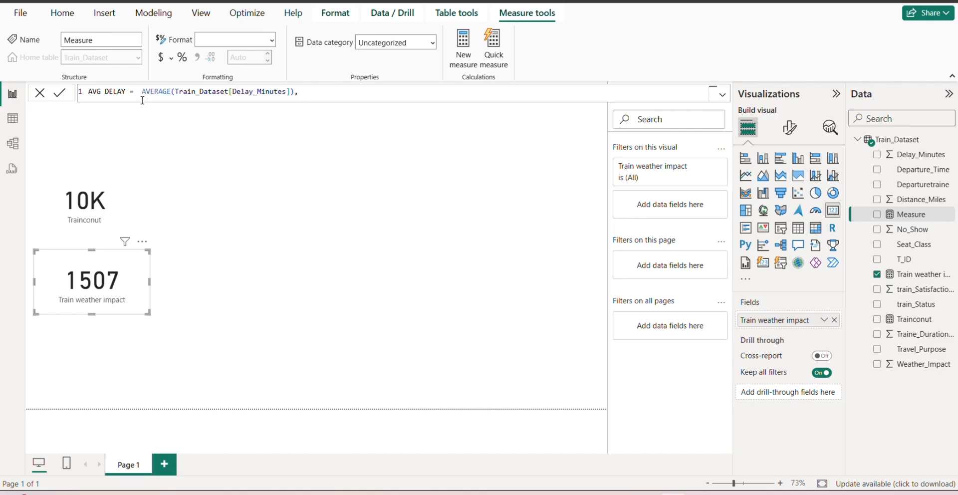
pyautogui.write('CSA')
pyautogui.press('BackSpace')
pyautogui.press('BackSpace')
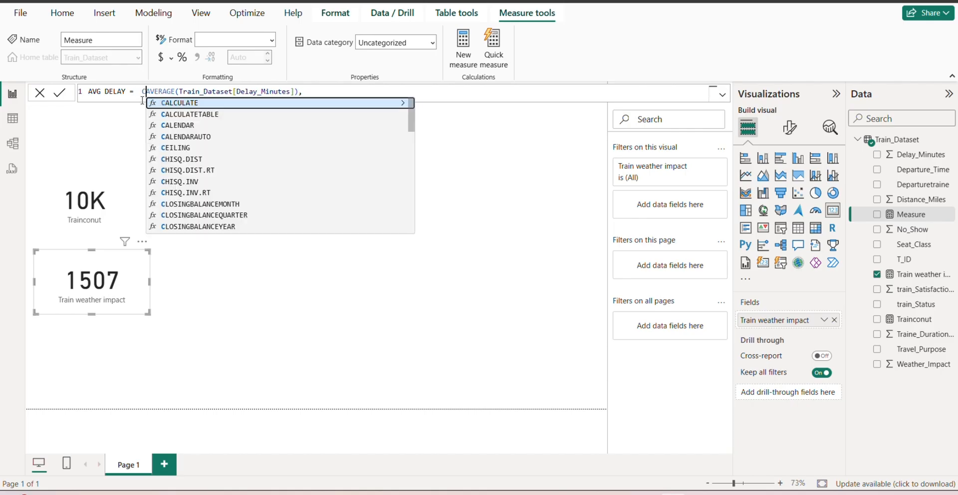
pyautogui.press('Tab')
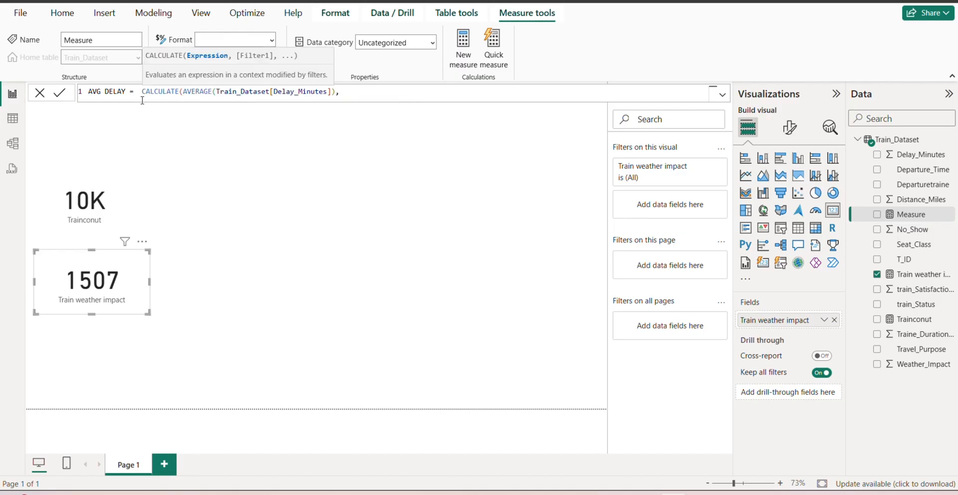
# Complete the AVG DELAY formula's CALCULATE with FILTER('Train_Dataset', [Train weather impact] = 1) as its filter and commit the measure
pyautogui.click(359, 94)
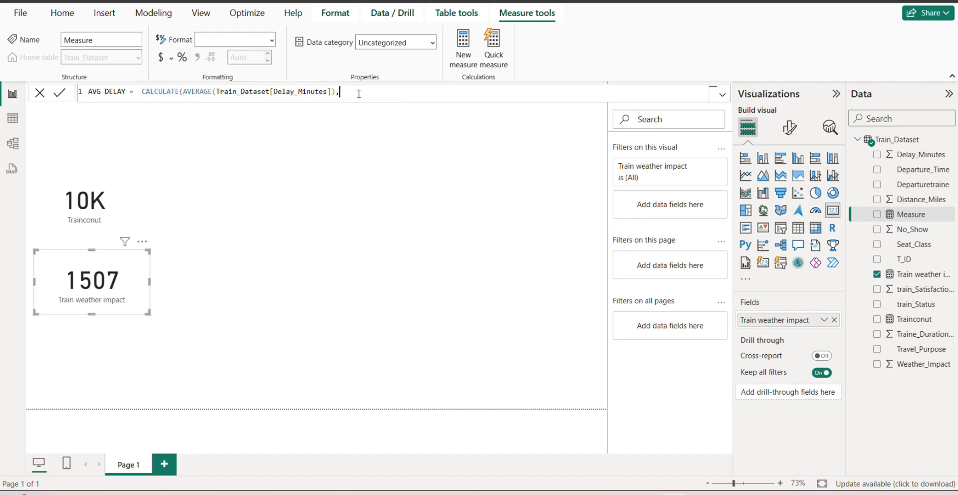
pyautogui.write('f')
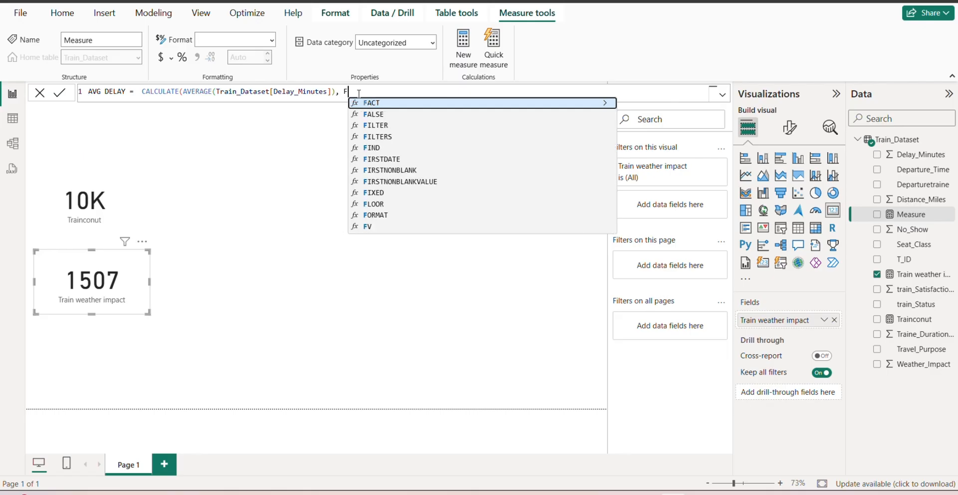
pyautogui.press('BackSpace')
pyautogui.press('BackSpace')
pyautogui.write('IM')
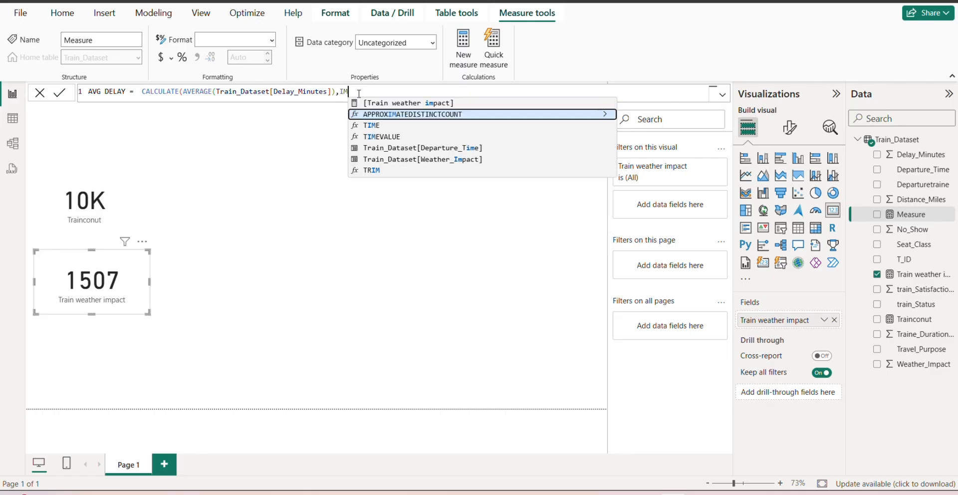
pyautogui.press('Up')
pyautogui.press('Tab')
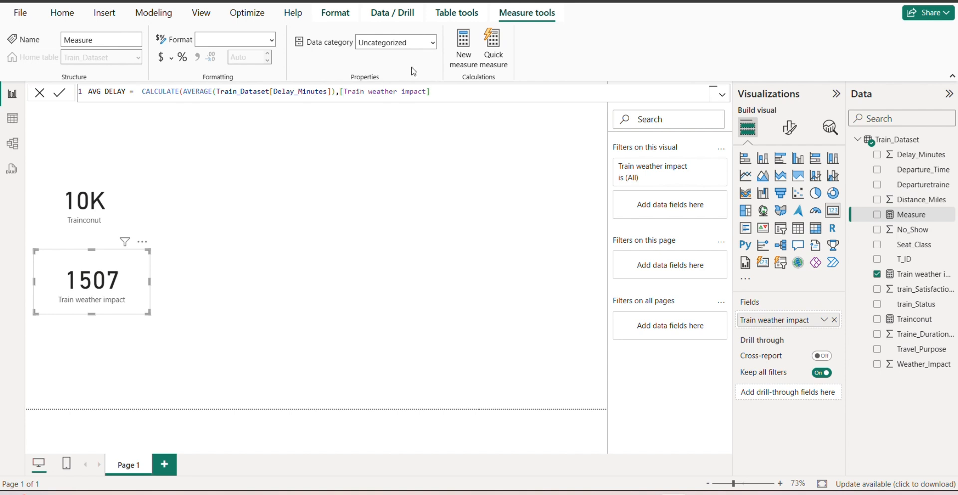
pyautogui.write('= 1 )')
pyautogui.press('Return')
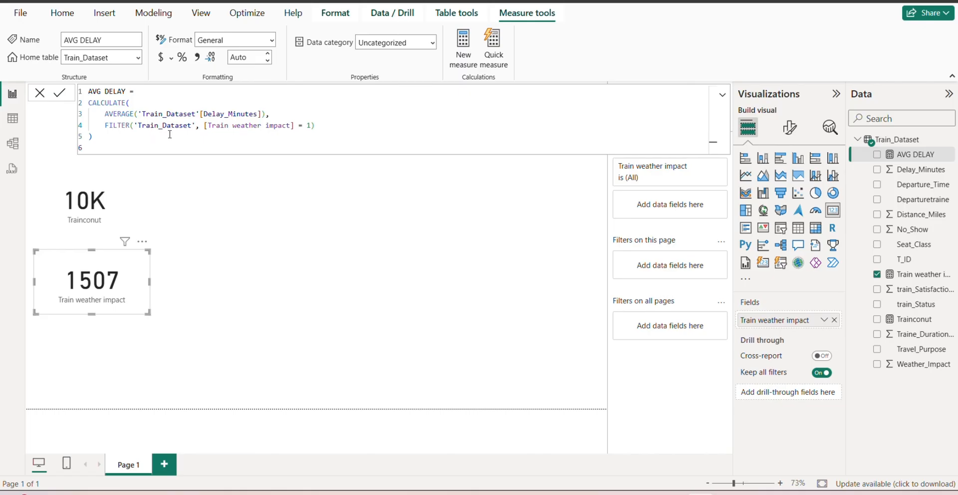
pyautogui.moveTo(196, 138); pyautogui.dragTo(198, 130)
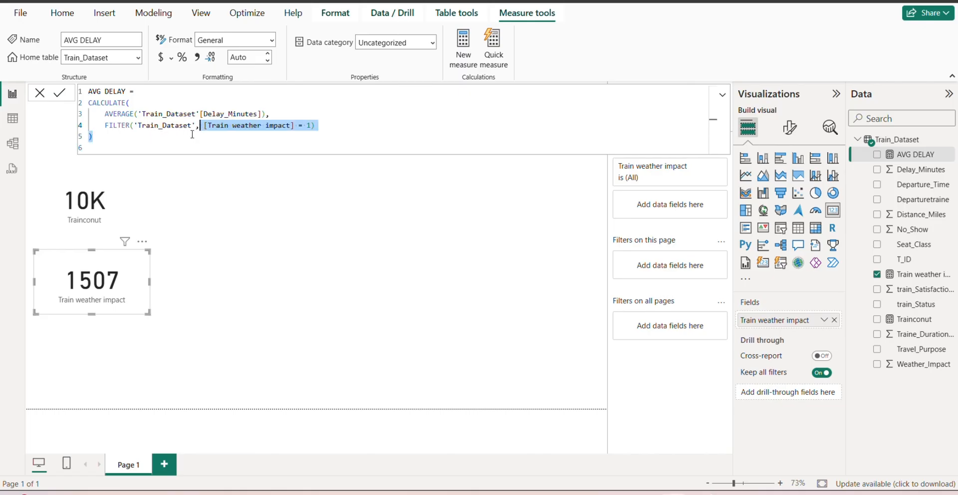
pyautogui.click(195, 139)
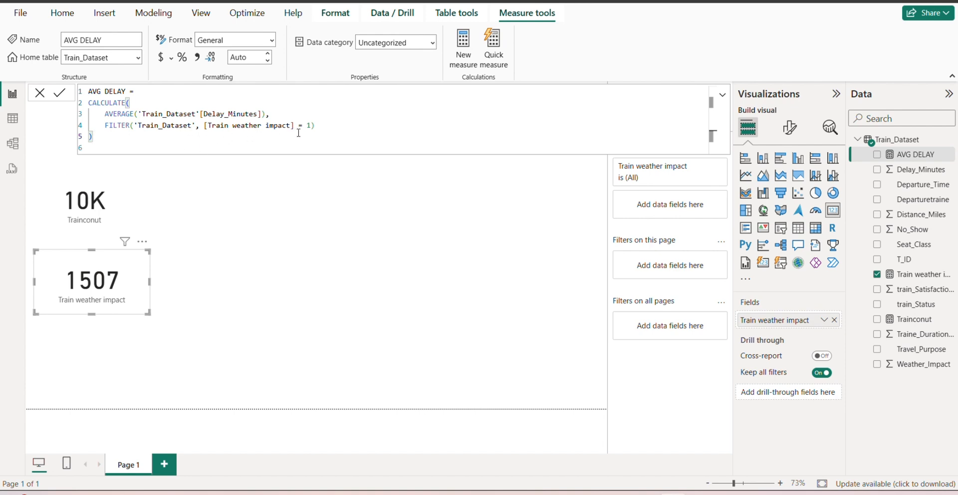
pyautogui.click(161, 134)
# Duplicate the Train weather impact card and move the copy beside the original
pyautogui.click(135, 274)
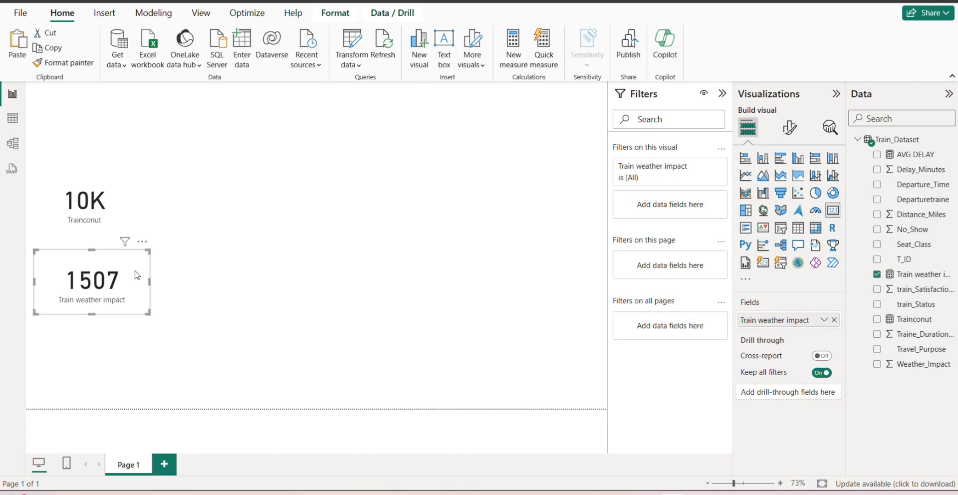
pyautogui.hotkey('ctrl', 'c')
pyautogui.hotkey('ctrl', 'v')
pyautogui.moveTo(137, 274); pyautogui.dragTo(329, 248)
# Replace the copied card's field with the AVG DELAY measure and place it below the Train weather impact card
pyautogui.click(834, 320)
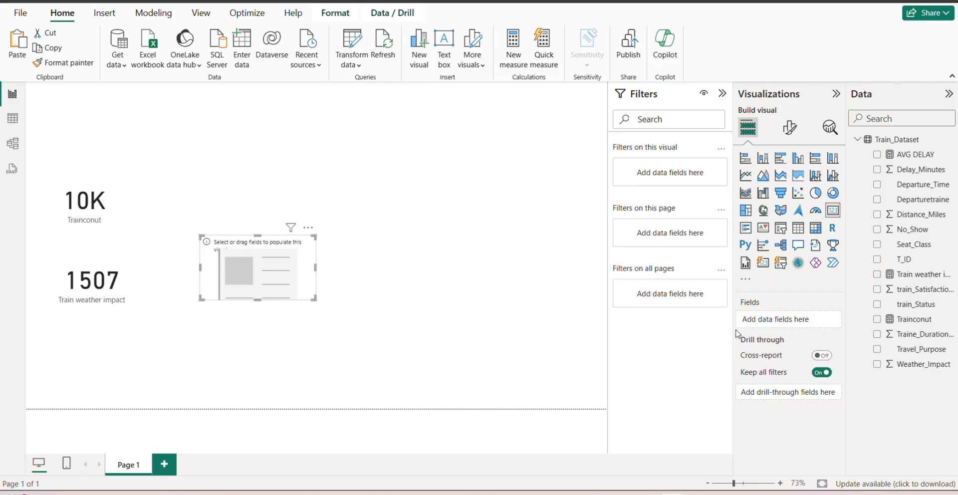
pyautogui.moveTo(927, 154); pyautogui.dragTo(819, 322)
pyautogui.moveTo(234, 271); pyautogui.dragTo(86, 356)
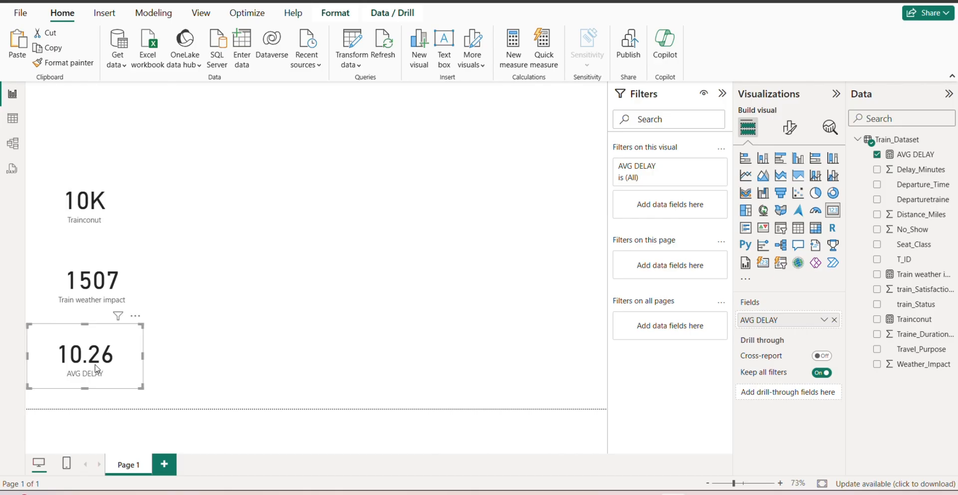
pyautogui.click(57, 222)
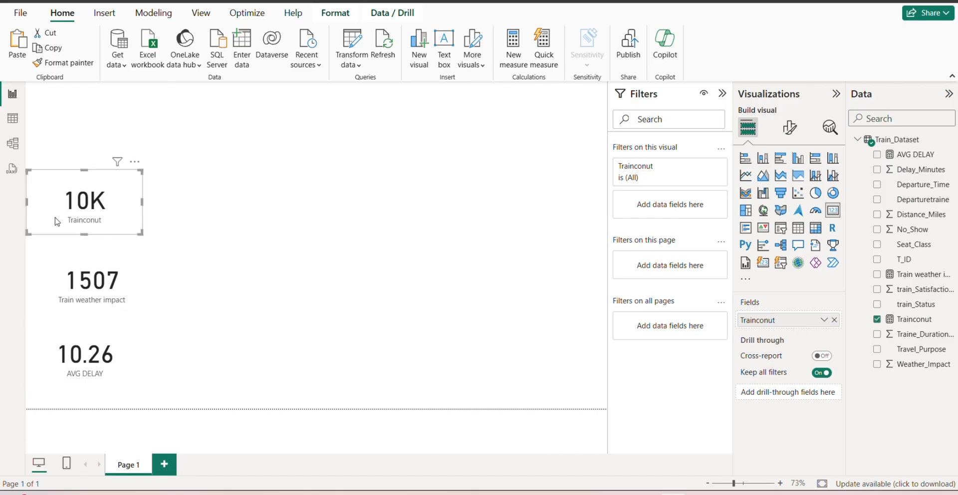
pyautogui.click(74, 281)
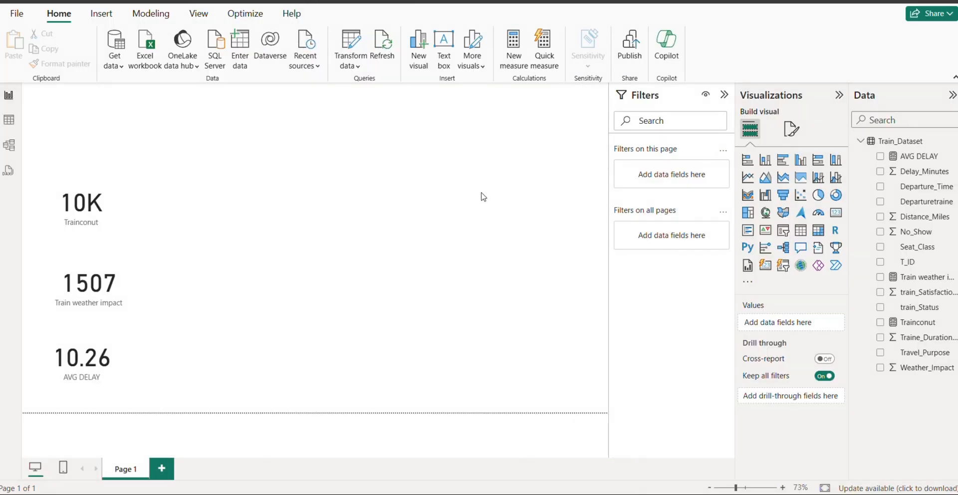
# Examine the Delay_Minutes, No_Show and Weather_Impact columns in the Train_Dataset table data and return to the report page
pyautogui.click(7, 121)
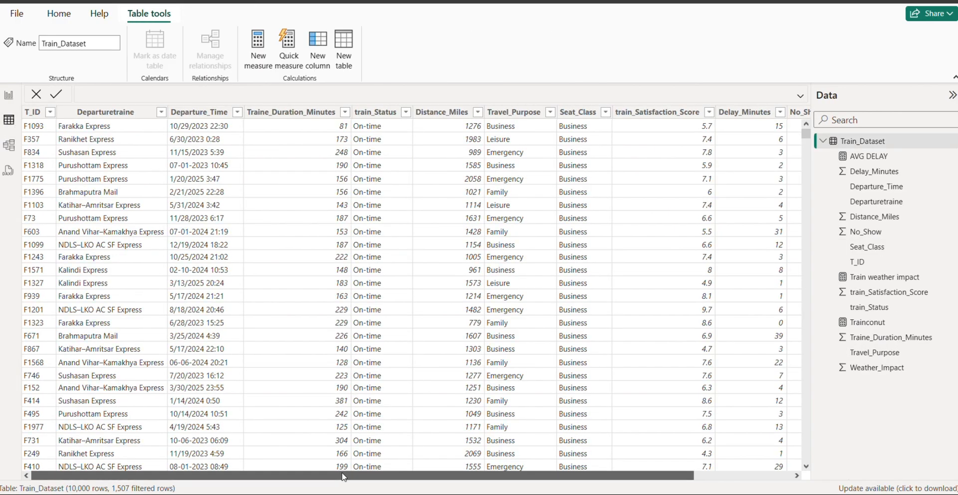
pyautogui.moveTo(343, 477); pyautogui.dragTo(548, 482)
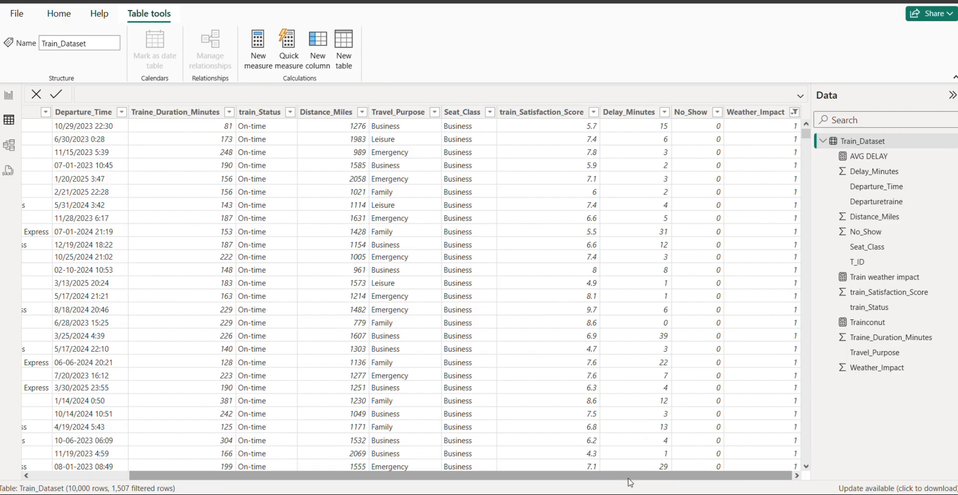
pyautogui.moveTo(629, 480); pyautogui.dragTo(664, 490)
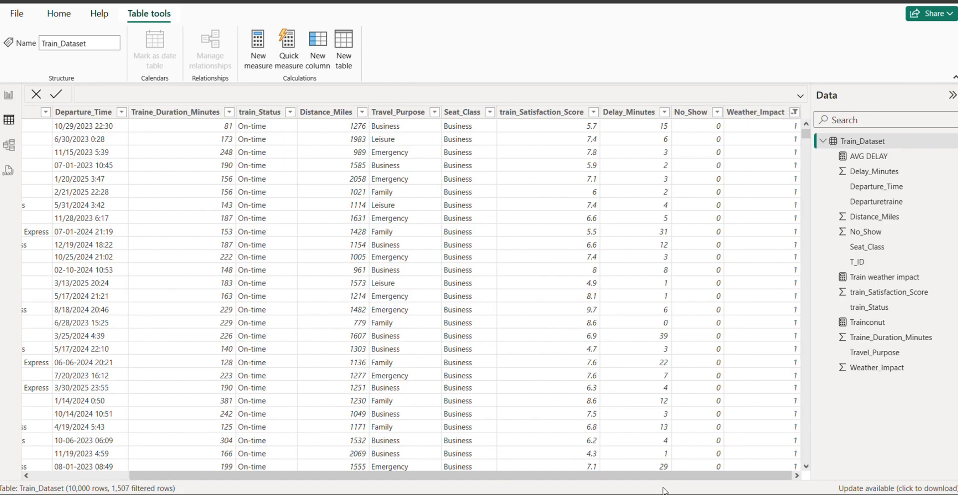
pyautogui.click(3, 100)
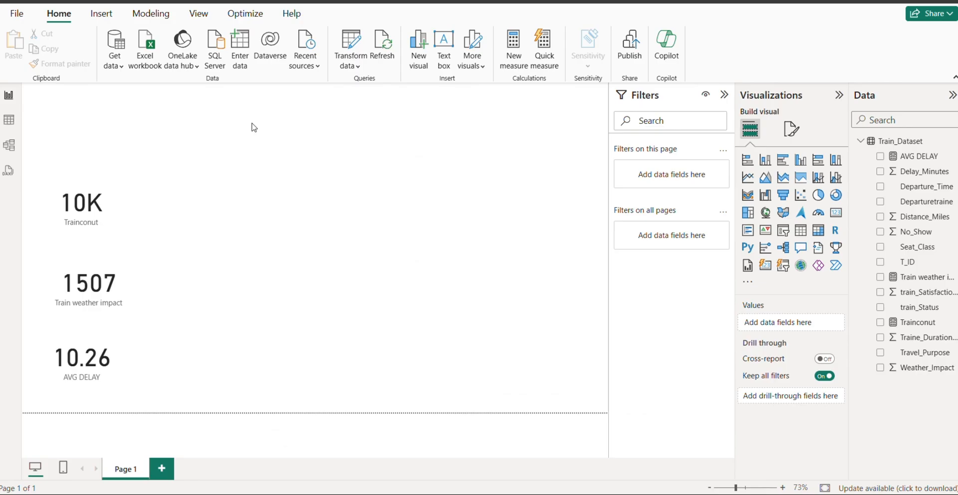
# Create an On-Time(%Weather_Impact) measure dividing Train_Dataset rows with Weather_Impact = 1 and Delay_Minutes <= 15 by all rows with Weather_Impact = 1
pyautogui.click(520, 64)
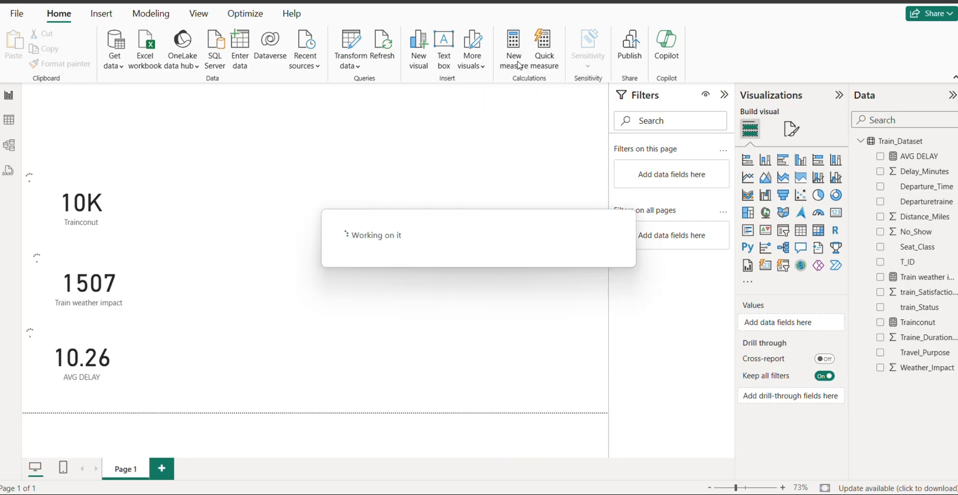
pyautogui.click(148, 95)
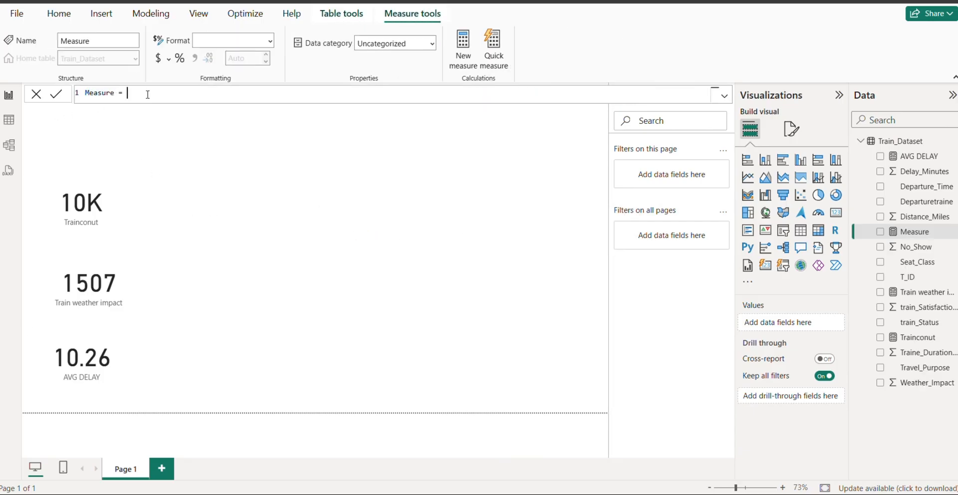
pyautogui.hotkey('ctrl', 'a')
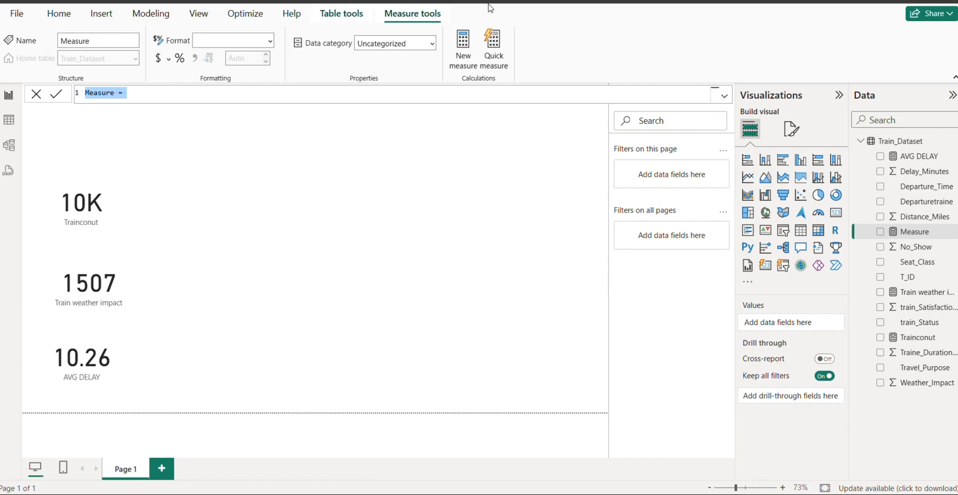
pyautogui.write("On-Time(%Weather_Impact) = VAR TotalTrain = CALCULATE( COUNTROWS('Train_Dataset'),  Train_Dataset[Weather_Impact] = 1 )  VAR OnTimetrain = CALCULATE( COUNTROWS('Train_Dataset'), Train_Dataset[Weather_Impact] = 1, Train_Dataset[Delay_Minutes] <= 15 )   RETURN DIVIDE(OnTimetrain, TotalTrain)")
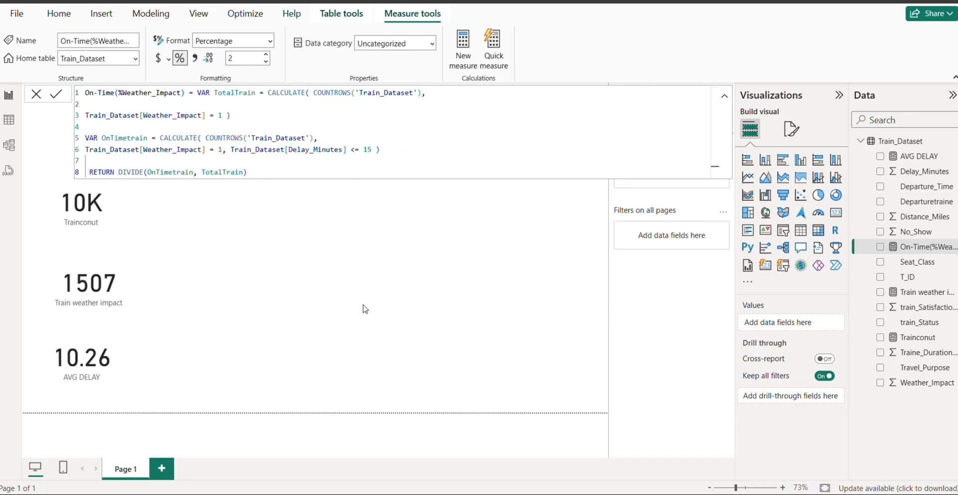
# Duplicate the AVG DELAY card and move the copy into the empty area beside the original
pyautogui.click(93, 373)
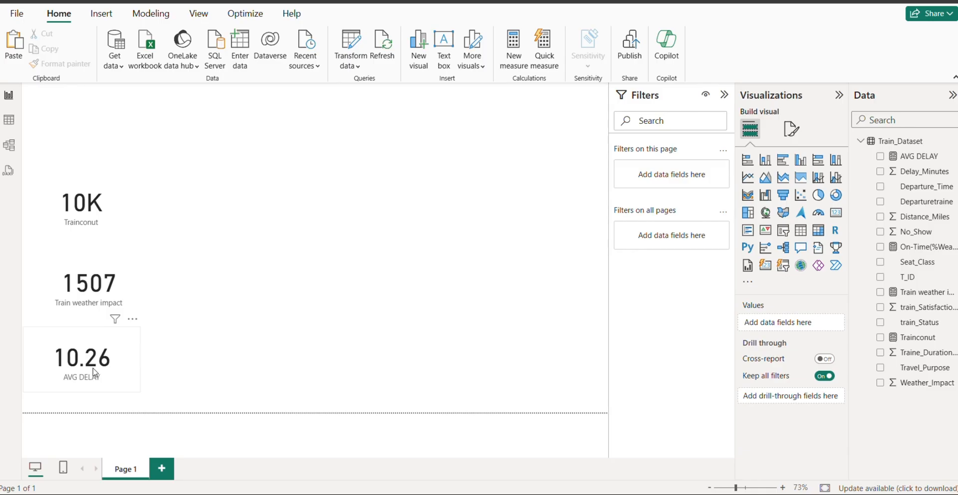
pyautogui.click(94, 373)
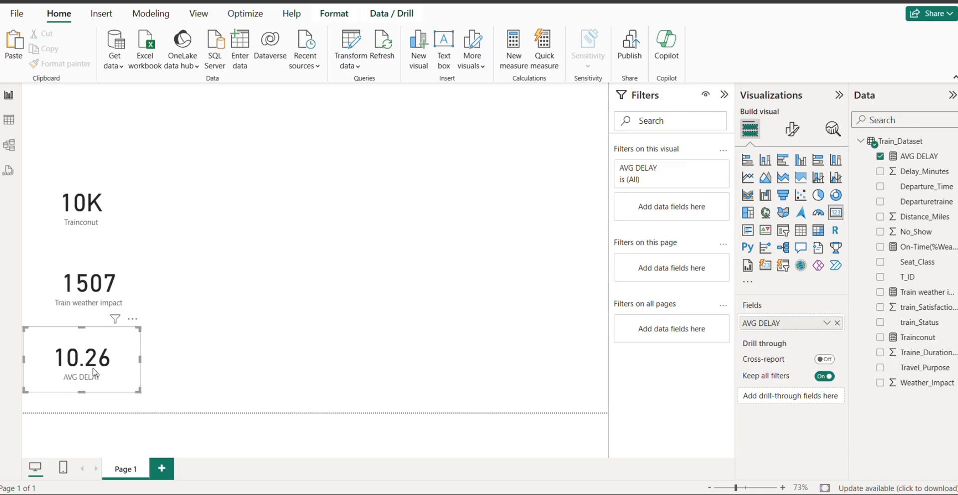
pyautogui.hotkey('ctrl', 'c')
pyautogui.hotkey('ctrl', 'v')
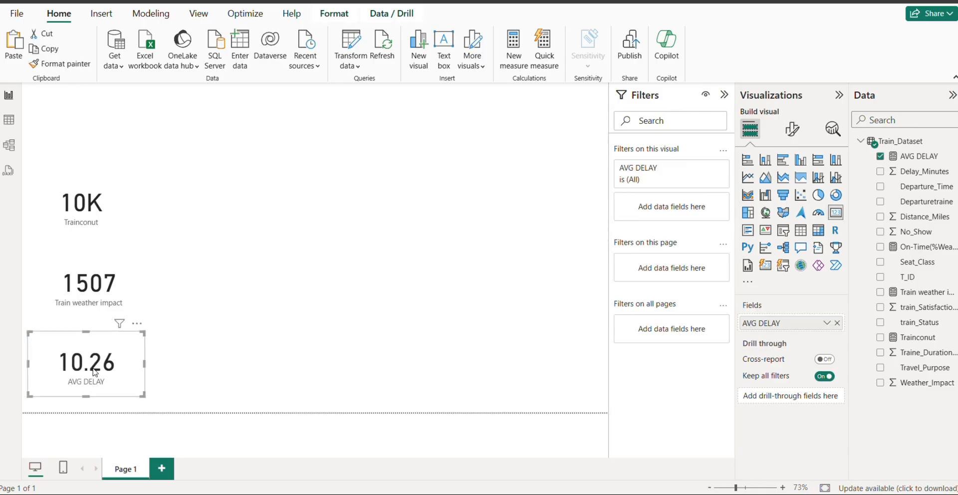
pyautogui.moveTo(94, 374); pyautogui.dragTo(296, 357)
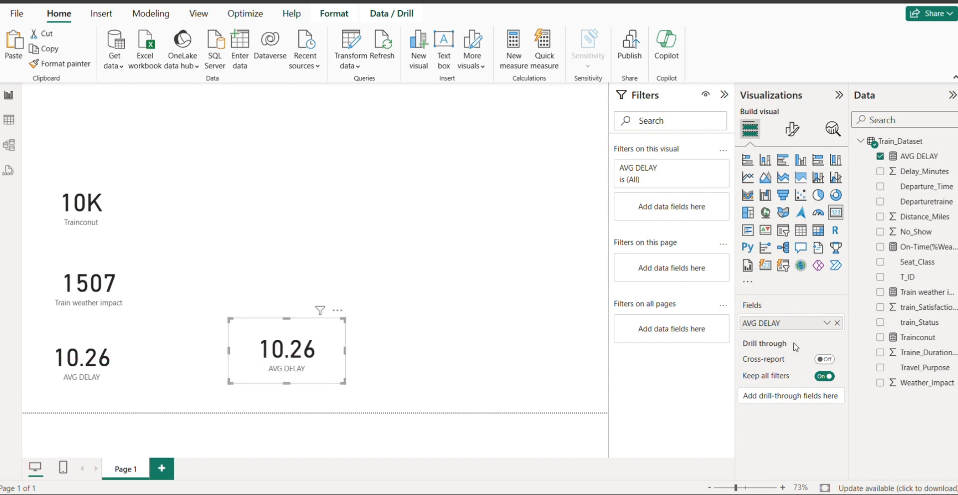
# Replace AVG DELAY in the copied card with On-Time(%Weather_Impact) and shift the card slightly closer to the stacked cards
pyautogui.click(837, 323)
pyautogui.moveTo(919, 247); pyautogui.dragTo(791, 322)
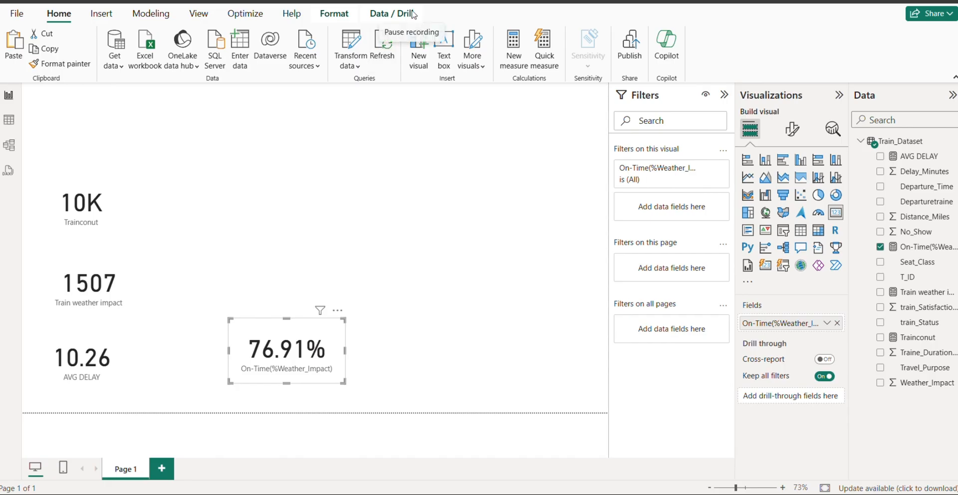
pyautogui.moveTo(312, 340); pyautogui.dragTo(272, 315)
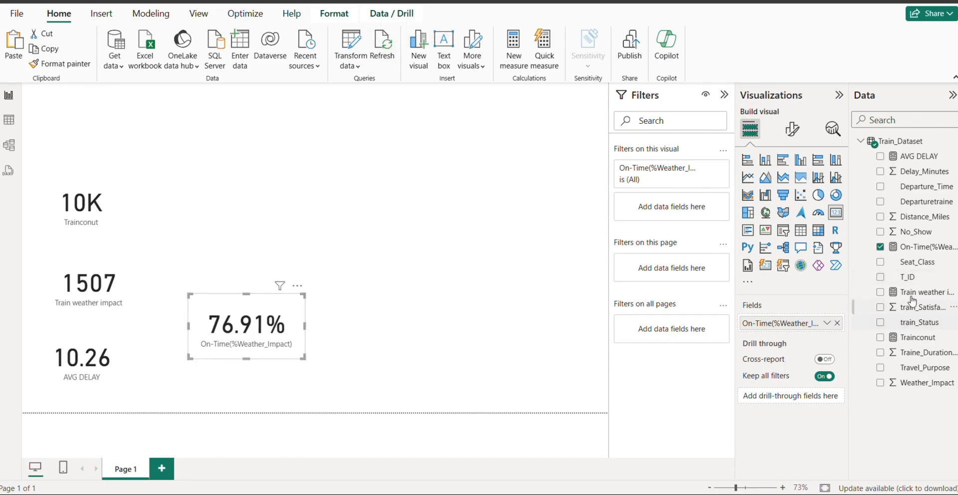
# Try to reduce the On-Time(%Weather_Impact) measure's percentage format to 0 decimal places
pyautogui.click(927, 250)
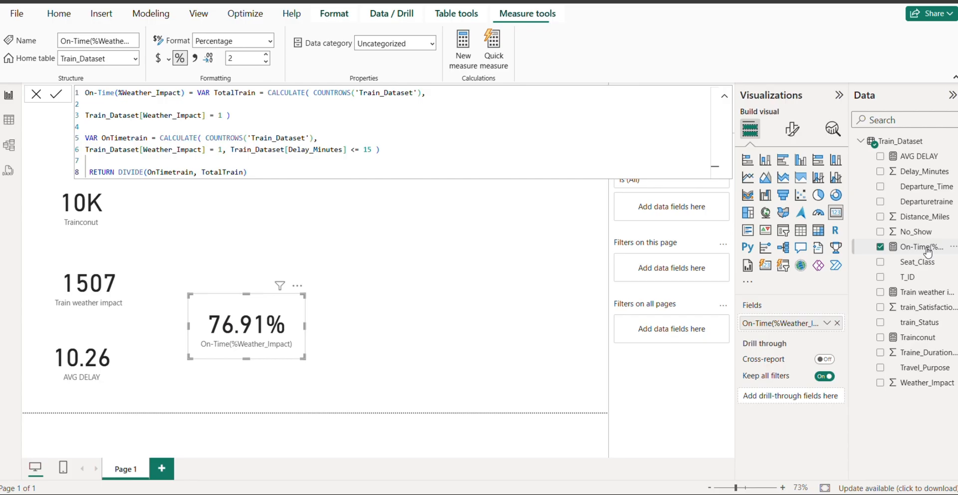
pyautogui.click(266, 61)
pyautogui.click(267, 61)
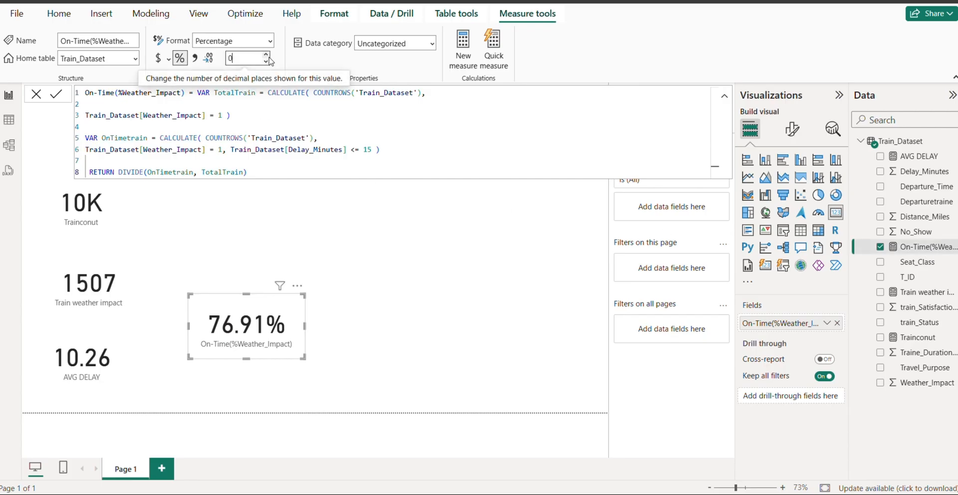
pyautogui.click(295, 215)
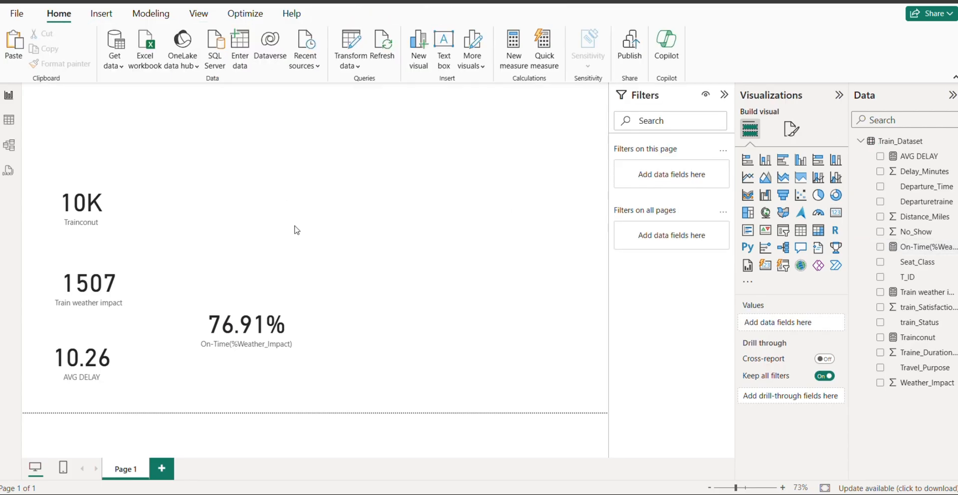
# Set the decimal places of the On-Time(%Weather_Impact) measure to 0
pyautogui.click(278, 345)
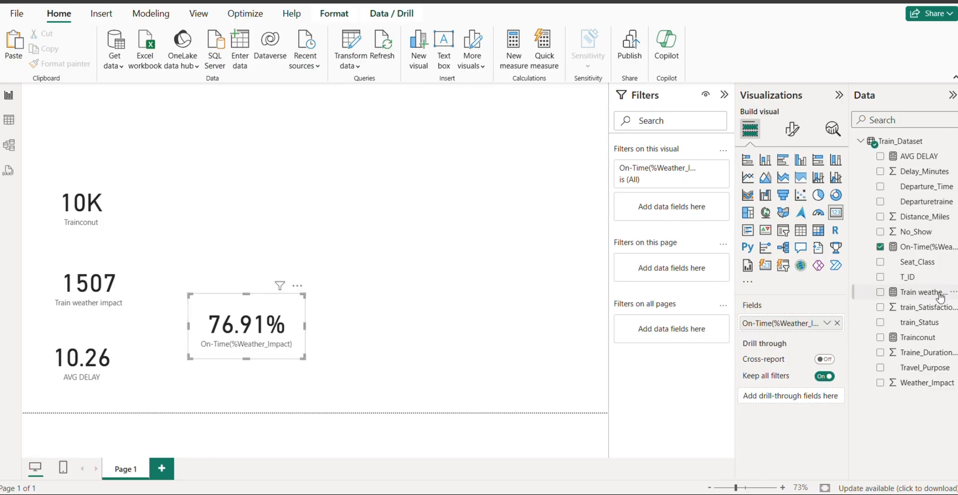
pyautogui.click(920, 247)
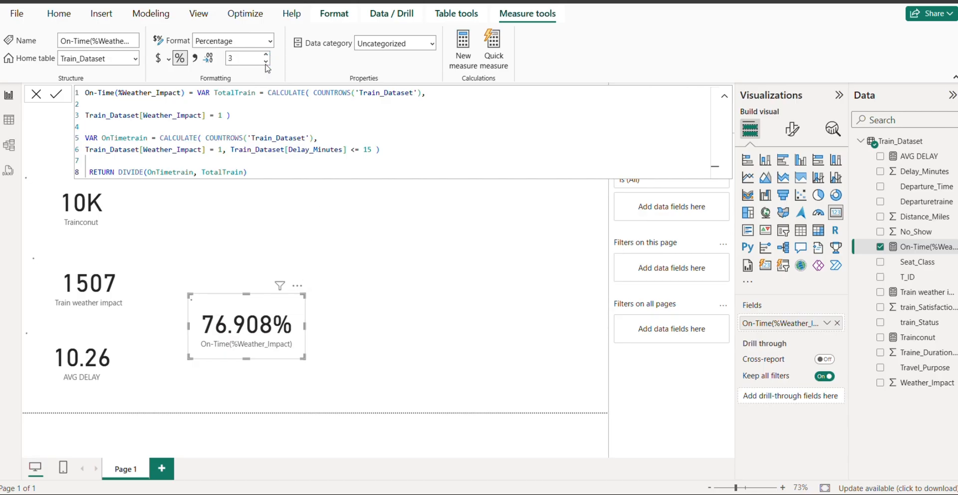
pyautogui.click(266, 63)
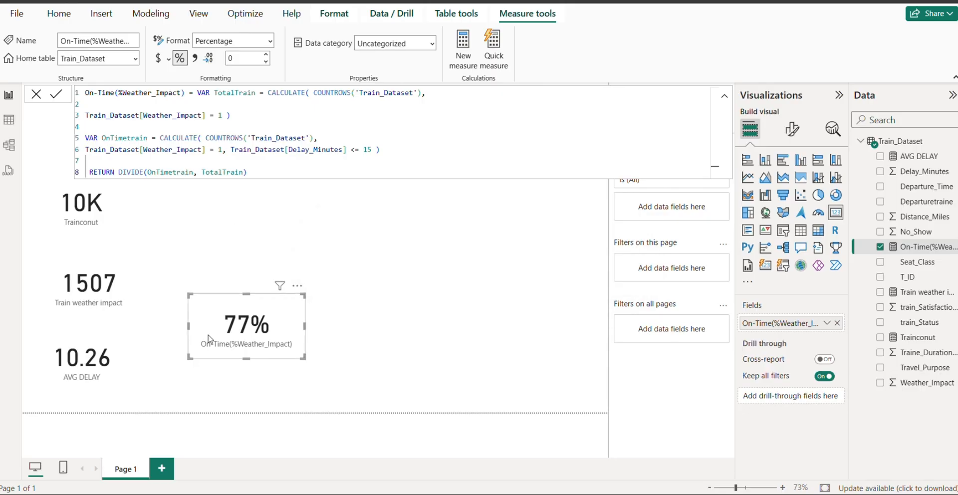
# Move the On-Time(%Weather_Impact) card down beside the AVG DELAY card
pyautogui.moveTo(209, 339); pyautogui.dragTo(191, 330)
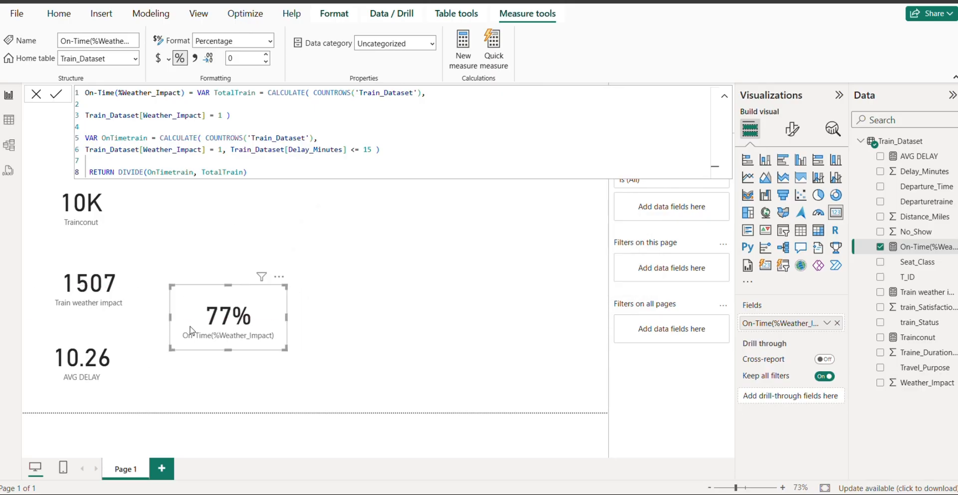
pyautogui.click(416, 18)
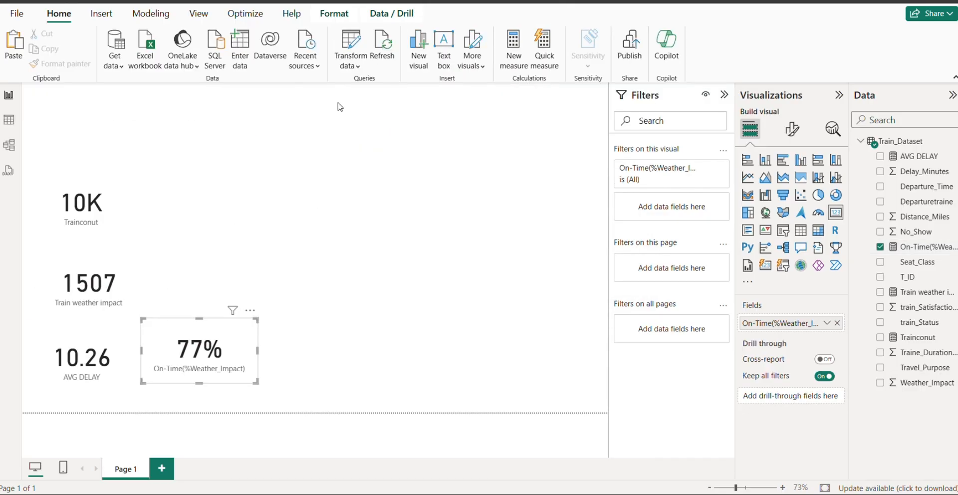
# Check in the table data which status values the train_Status column's filter list offers
pyautogui.click(9, 119)
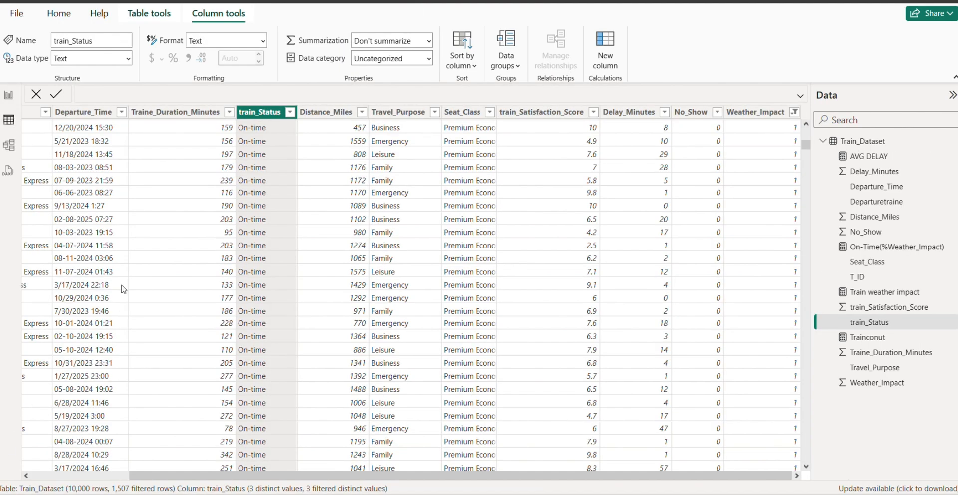
pyautogui.click(290, 116)
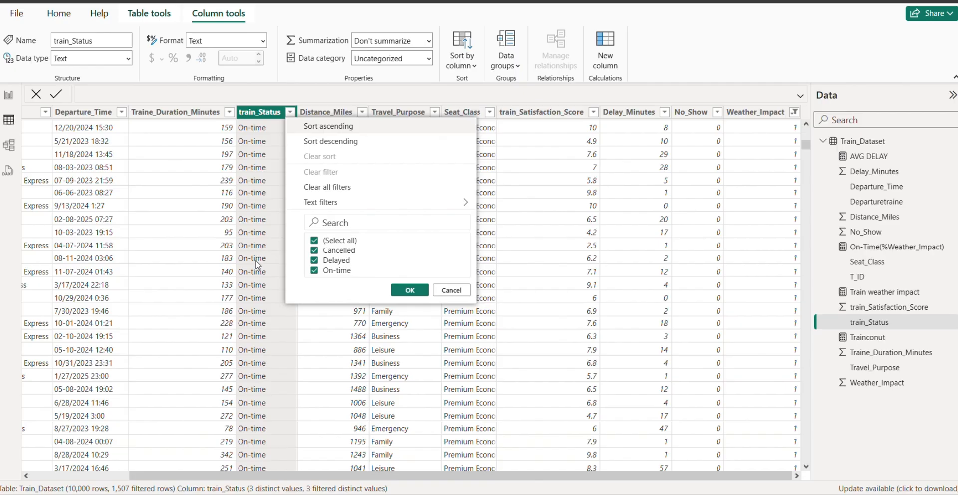
pyautogui.click(6, 96)
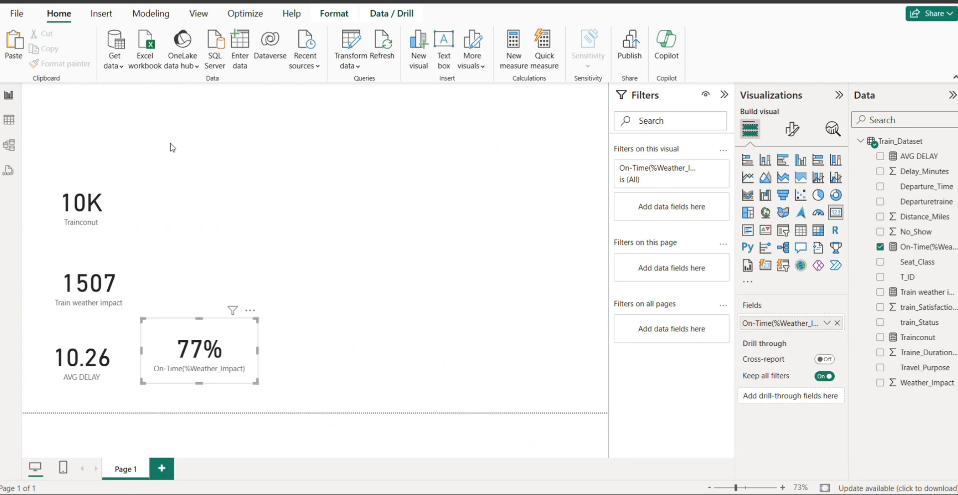
# Create a new measure named TTCanceled and start its formula with the CALCULATE function
pyautogui.click(273, 449)
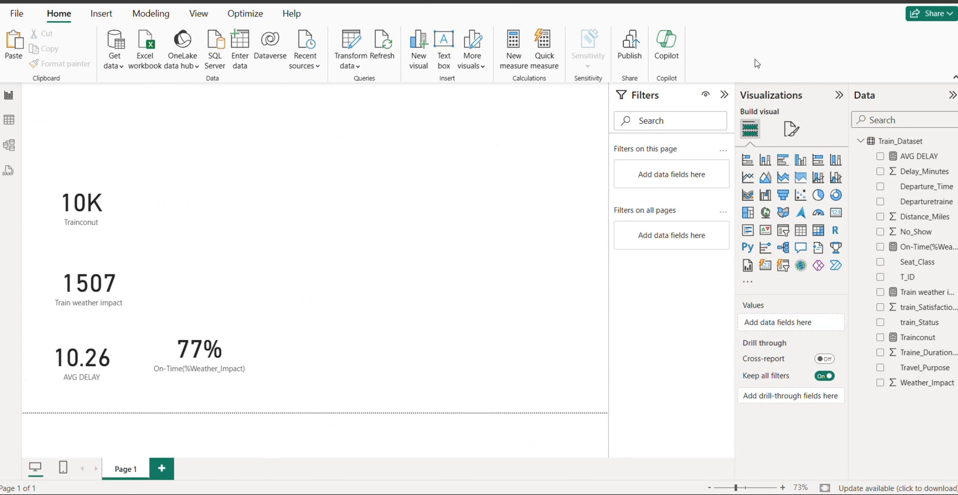
pyautogui.click(515, 50)
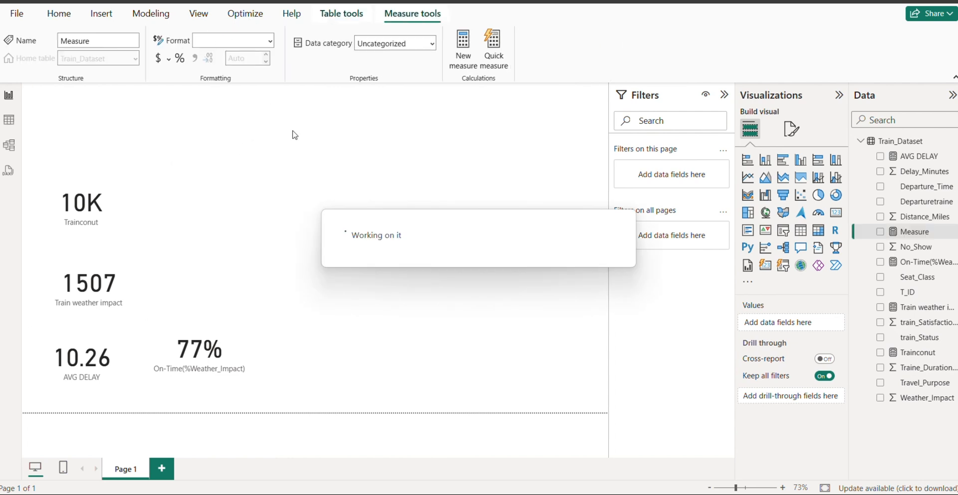
pyautogui.click(120, 93)
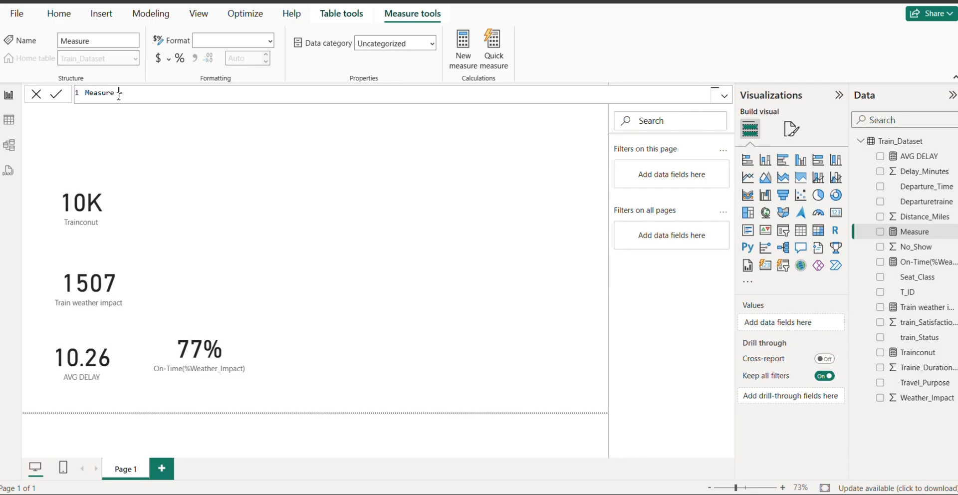
pyautogui.press('BackSpace')
pyautogui.press('BackSpace')
pyautogui.press('BackSpace')
pyautogui.press('BackSpace')
pyautogui.press('BackSpace')
pyautogui.press('BackSpace')
pyautogui.write('T')
pyautogui.press('BackSpace')
pyautogui.write('TCanceled')
pyautogui.click(144, 94)
pyautogui.write('ca')
pyautogui.press('Tab')
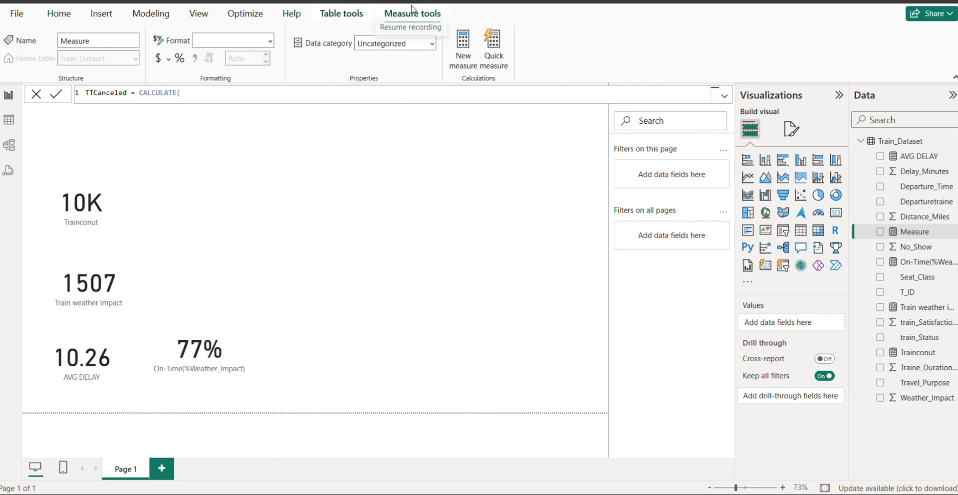
# Enter COUNTROWS('Train_Dataset') as the expression inside the TTCanceled measure's CALCULATE function
pyautogui.write('c')
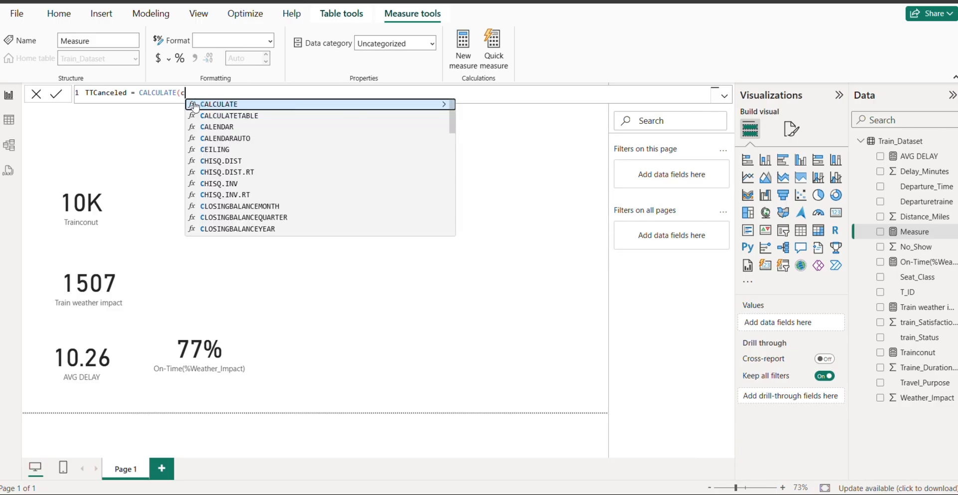
pyautogui.write('oun')
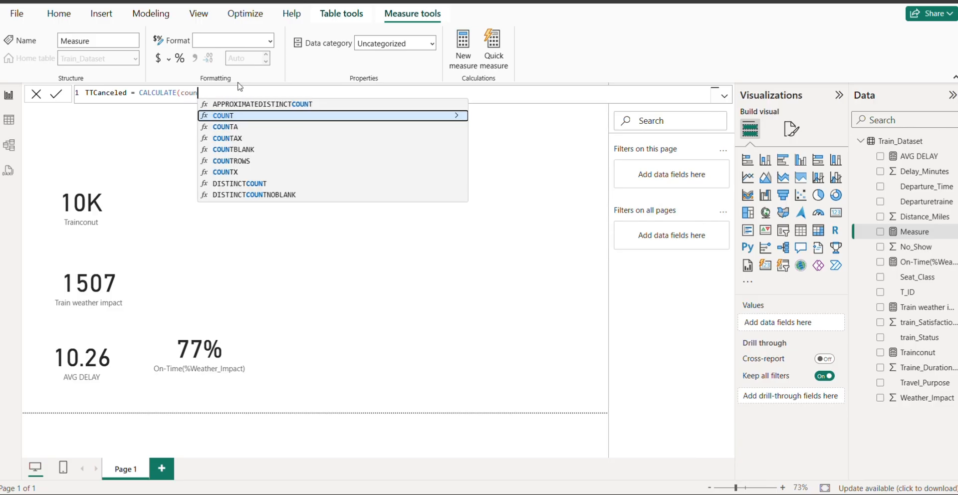
pyautogui.press('Down')
pyautogui.press('Down')
pyautogui.press('Down')
pyautogui.press('Down')
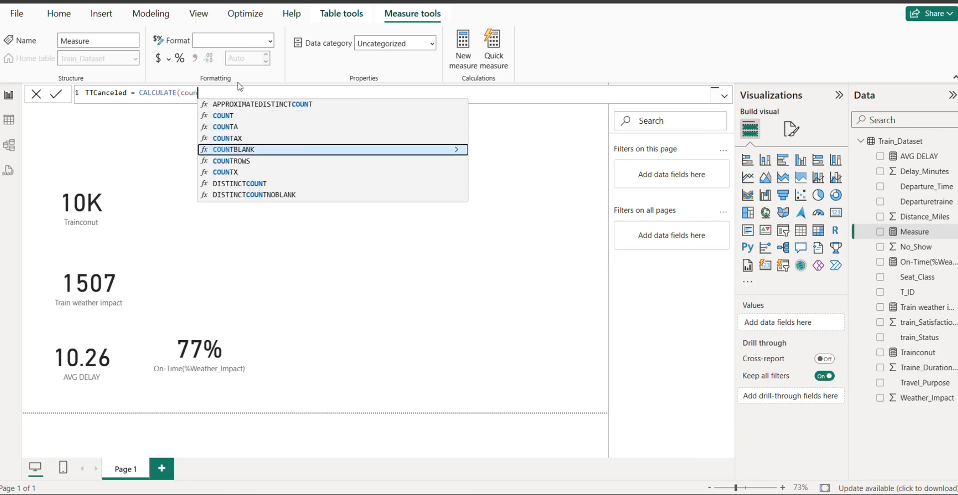
pyautogui.press('Tab')
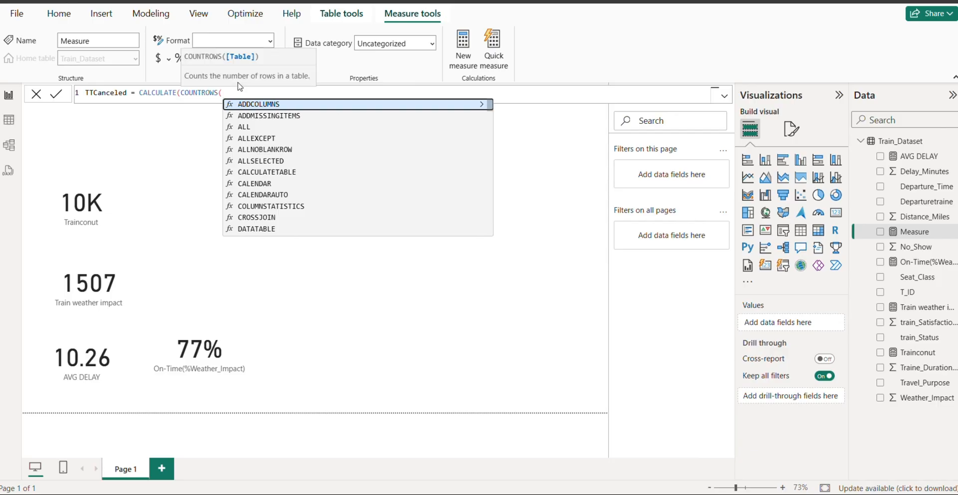
pyautogui.write(':')
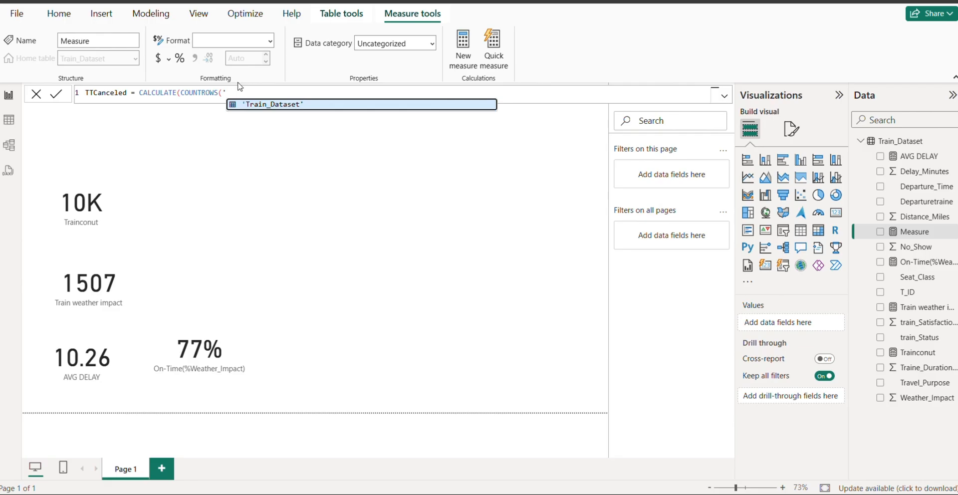
pyautogui.press('Tab')
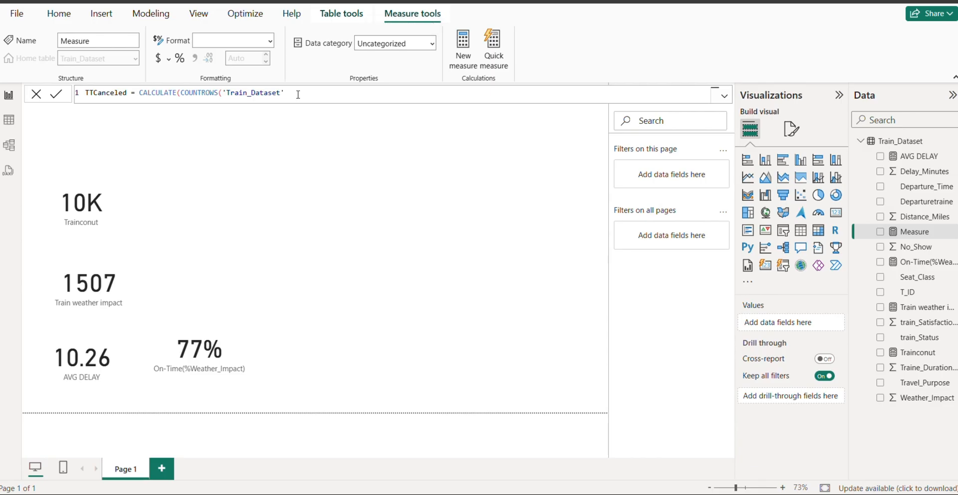
pyautogui.write('),')
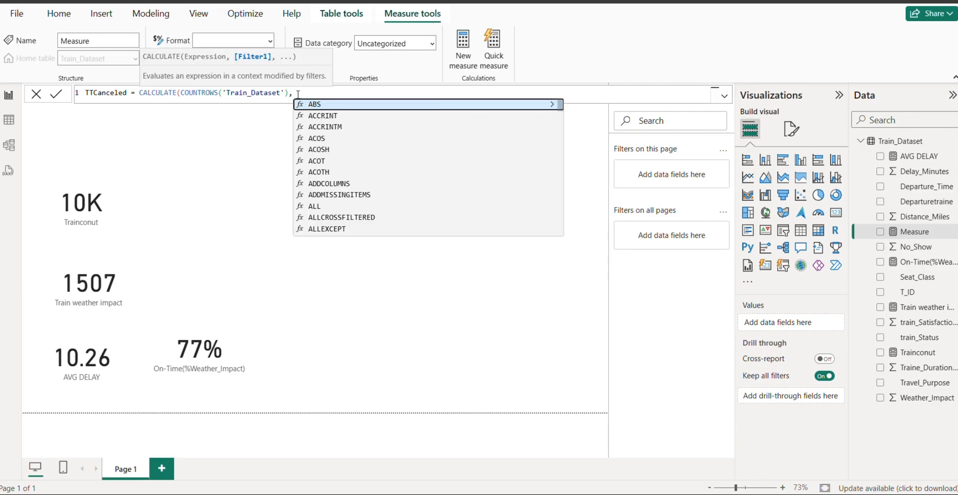
# Add [Train weather impact]=1 as the first filter condition of the TTCanceled formula
pyautogui.write('f')
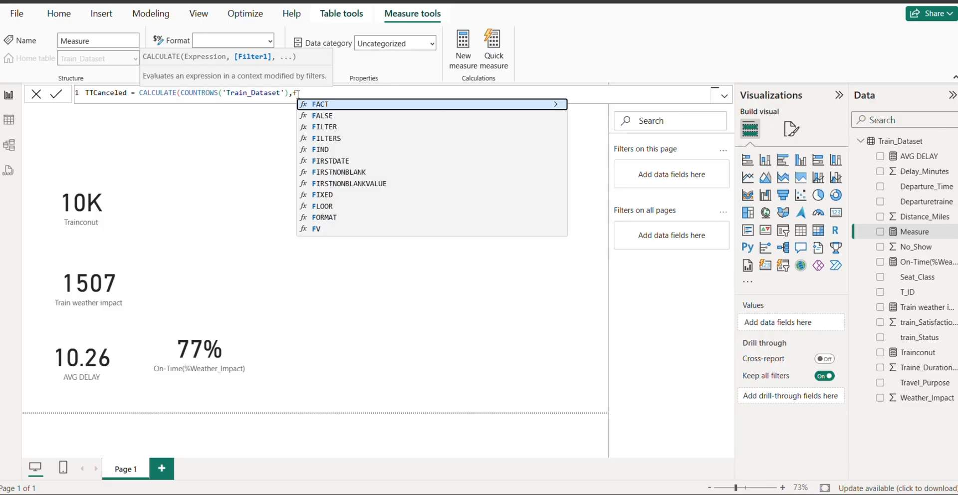
pyautogui.press('BackSpace')
pyautogui.write('im')
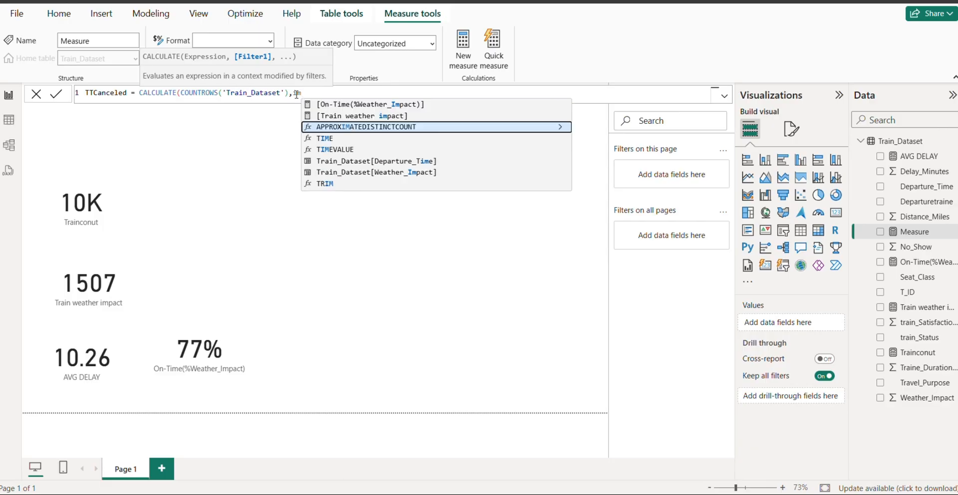
pyautogui.press('Up')
pyautogui.press('Tab')
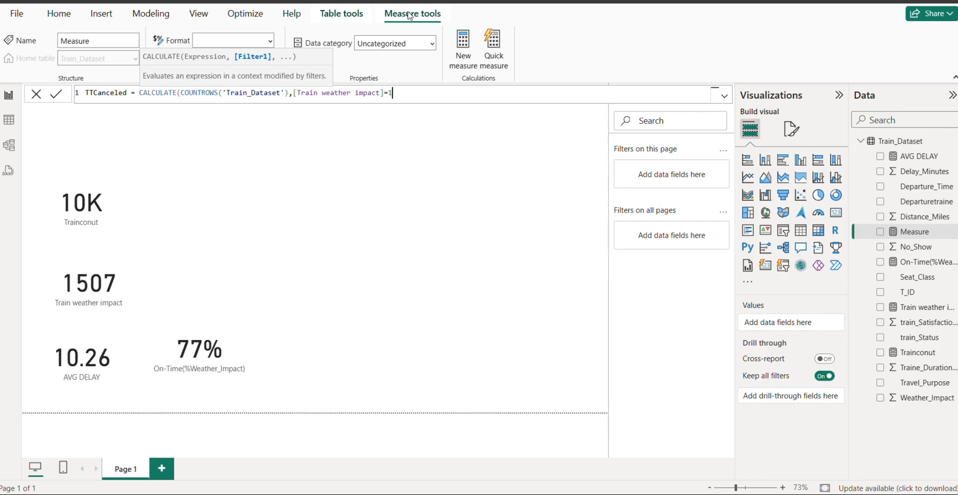
# Insert the column Train_Dataset[train_Status] as the second filter argument of the TTCanceled formula
pyautogui.write(',')
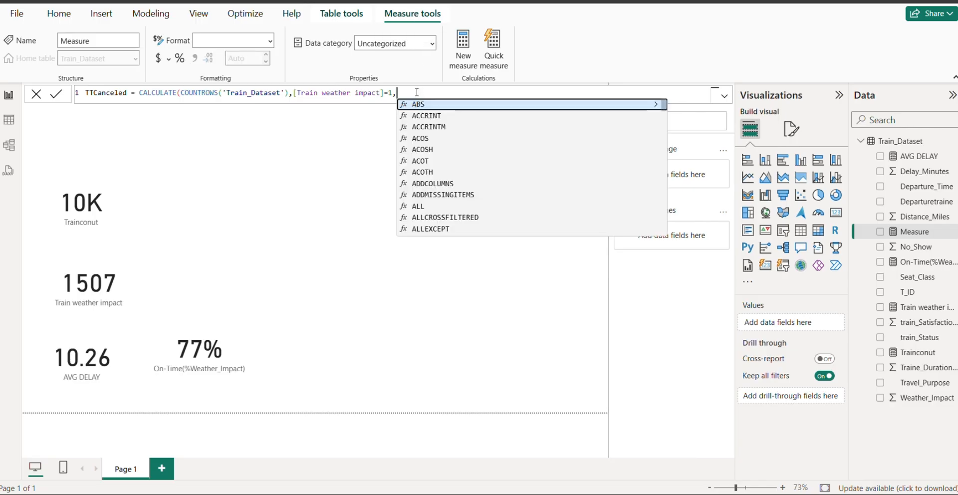
pyautogui.write(' f')
pyautogui.press('BackSpace')
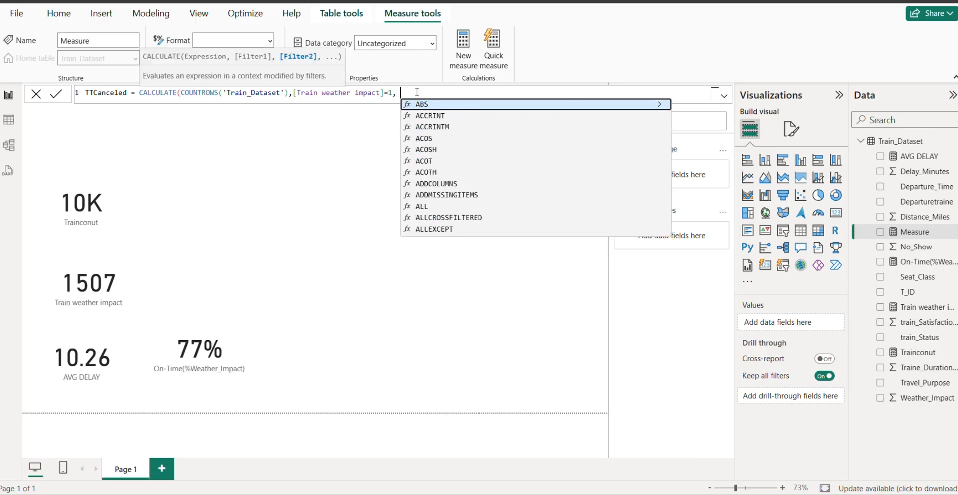
pyautogui.write('tr')
pyautogui.press('Down')
pyautogui.press('Down')
pyautogui.press('Down')
pyautogui.press('Down')
pyautogui.press('Down')
pyautogui.press('Down')
pyautogui.press('Down')
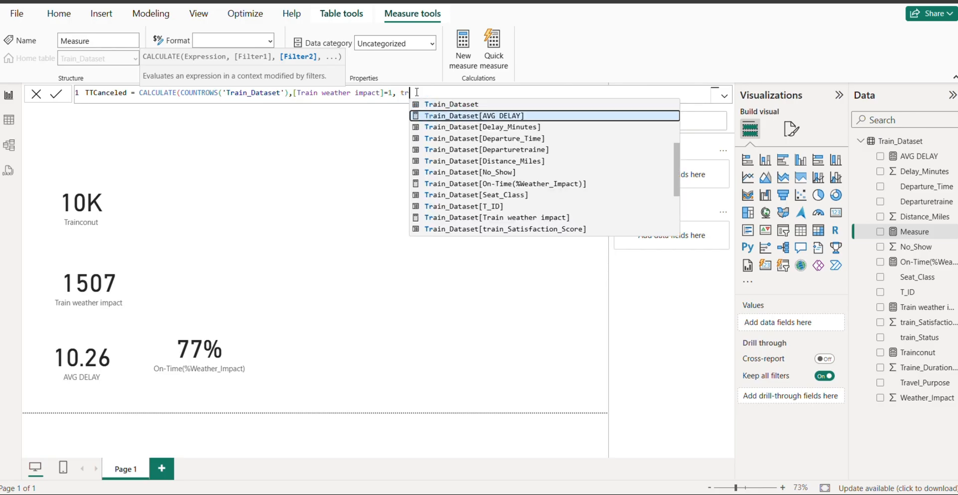
pyautogui.press('Down')
pyautogui.press('Down')
pyautogui.press('Down')
pyautogui.press('Down')
pyautogui.press('Down')
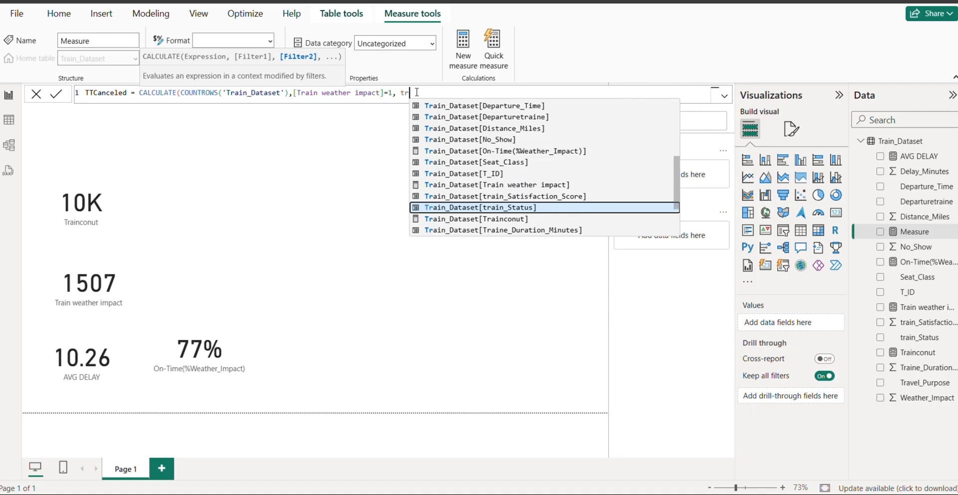
pyautogui.press('Tab')
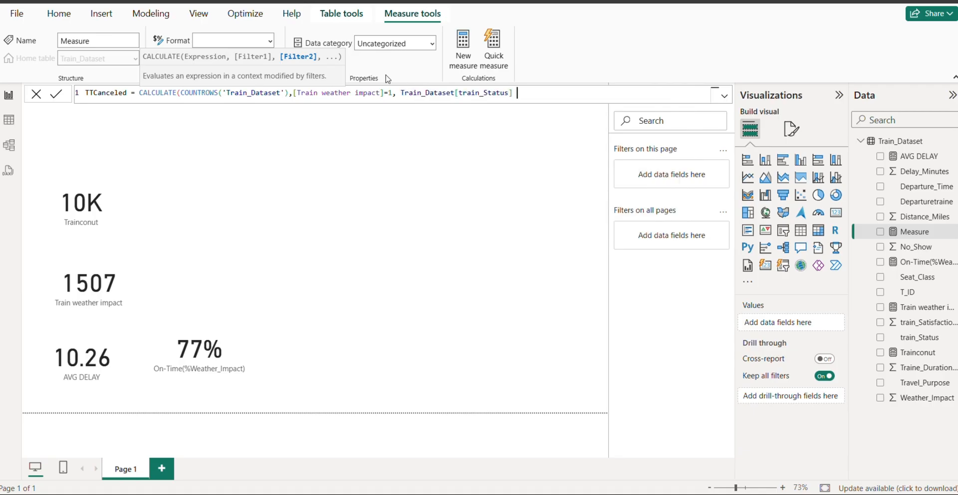
# Complete the train_Status condition so that it equals "cancelled", and break the formula onto a new line
pyautogui.write('"')
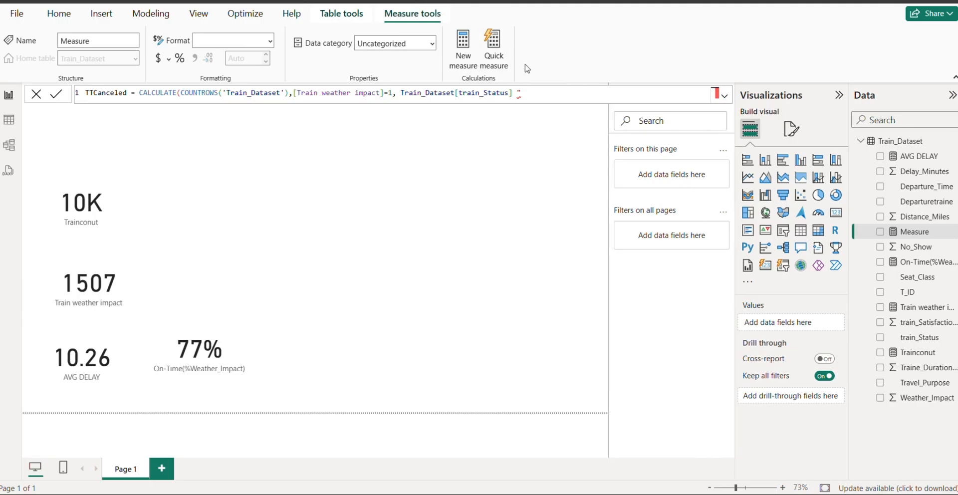
pyautogui.write('cancelled')
pyautogui.click(519, 93)
pyautogui.write('=')
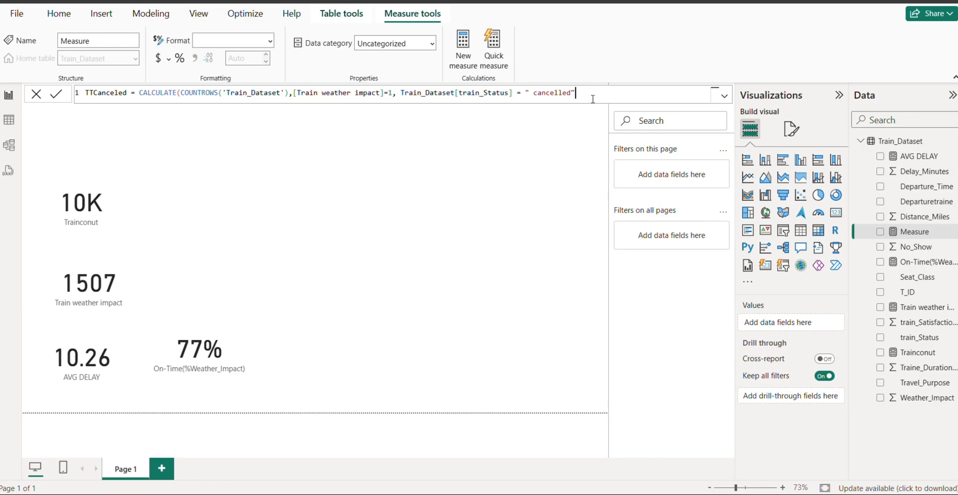
pyautogui.press('Return')
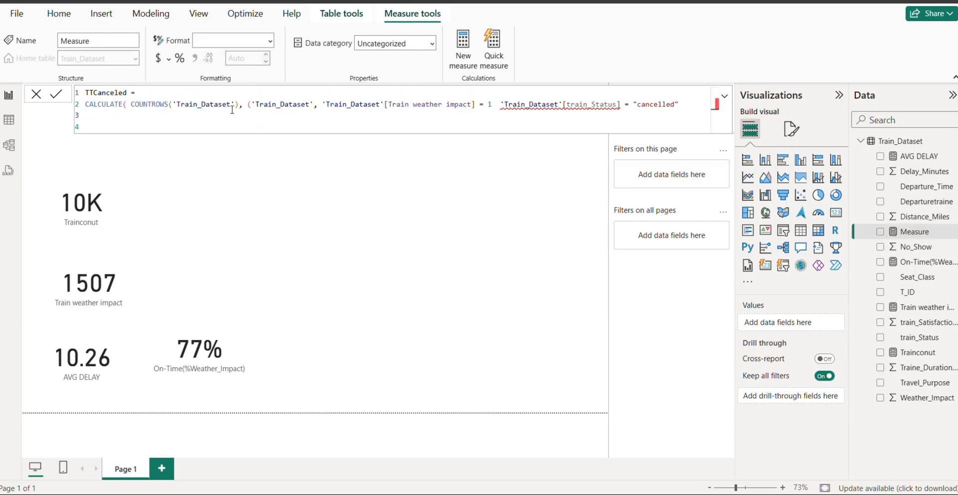
# Wrap the conditions in a FILTER over 'Train_Dataset' and join the weather impact and train_Status tests with &&
pyautogui.click(246, 104)
pyautogui.write('fil')
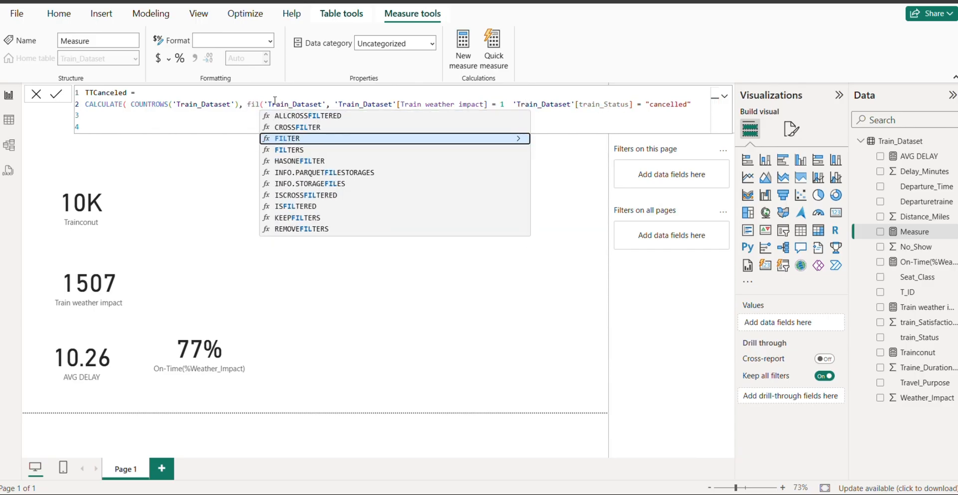
pyautogui.press('Tab')
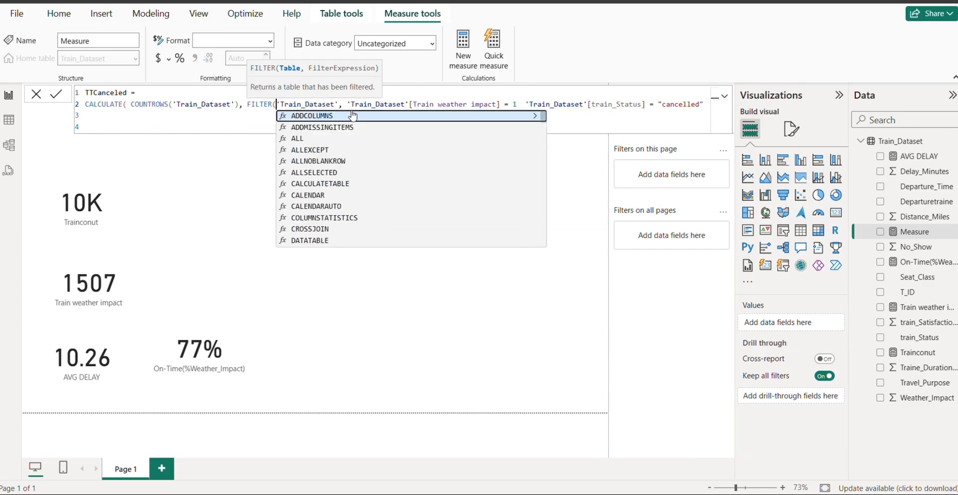
pyautogui.press('Escape')
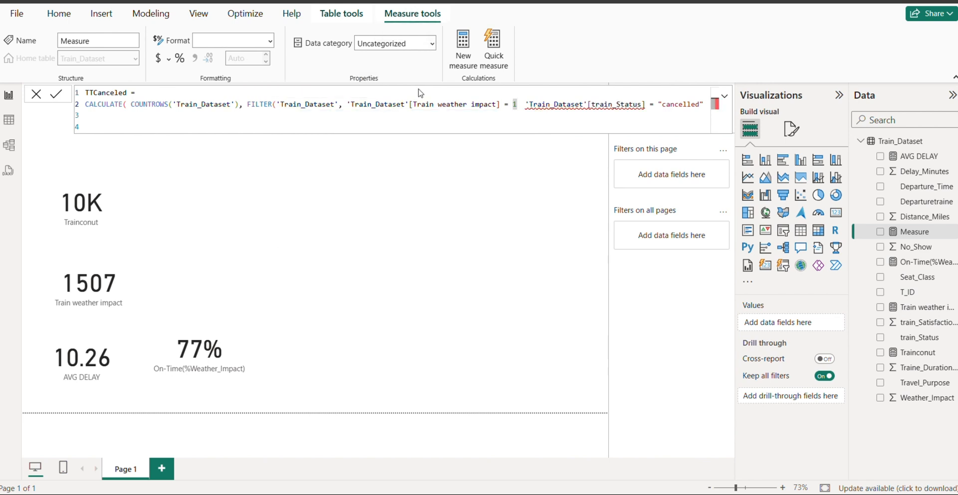
pyautogui.click(525, 106)
pyautogui.write('&&')
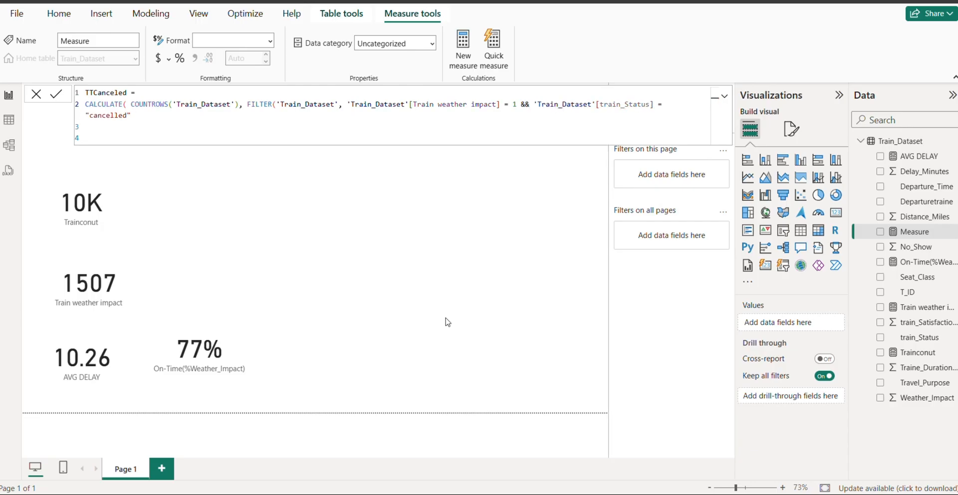
# Close the FILTER and CALCULATE functions with two parentheses and commit the TTCanceled measure
pyautogui.click(110, 127)
pyautogui.write('))')
pyautogui.click(189, 140)
pyautogui.press('Return')
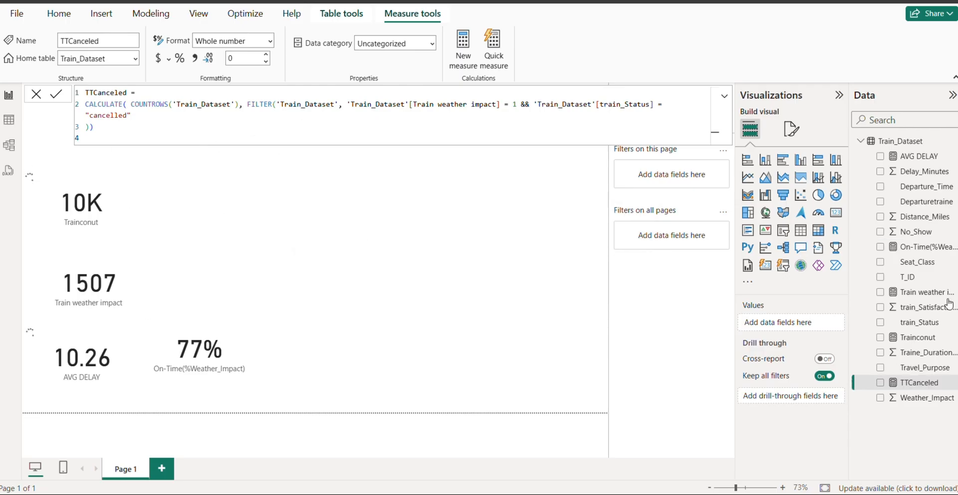
# Duplicate the On-Time(%Weather_Impact) card, place the copy above the original, and replace its field with TTCanceled
pyautogui.click(213, 372)
pyautogui.hotkey('ctrl', 'c')
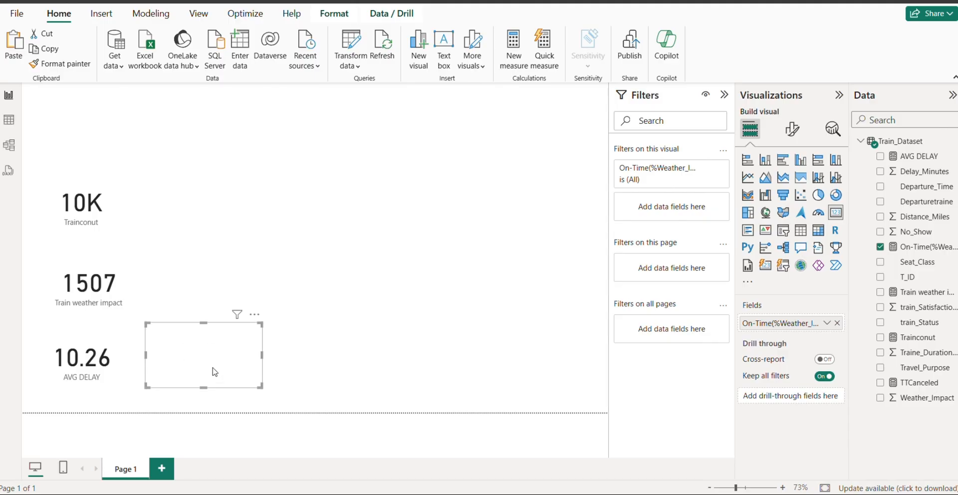
pyautogui.hotkey('ctrl', 'v')
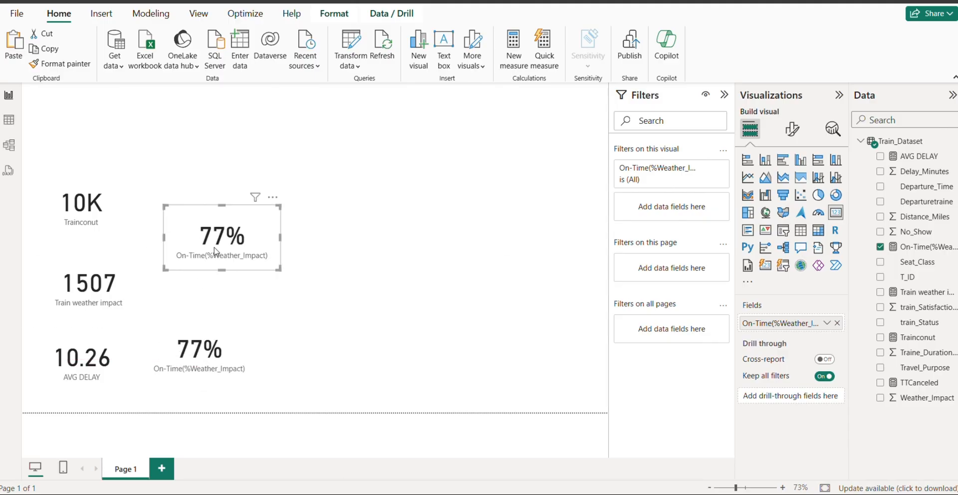
pyautogui.click(839, 323)
pyautogui.moveTo(941, 383); pyautogui.dragTo(216, 277)
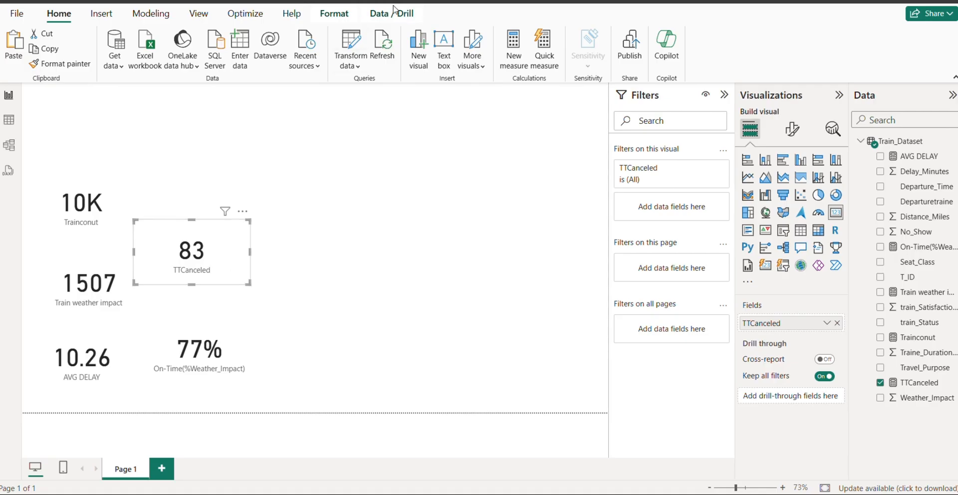
# Add a blank card beside the existing cards and examine the distinct values of the No_Show column in the table data
pyautogui.click(419, 50)
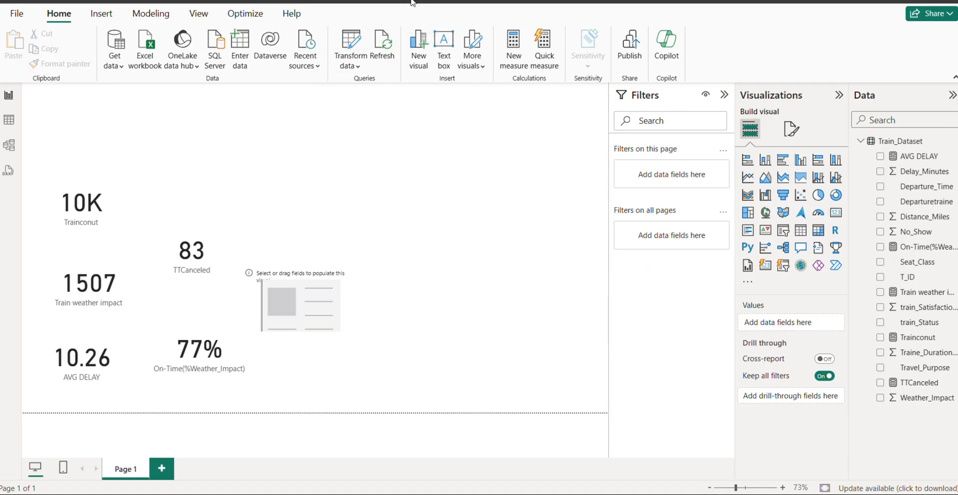
pyautogui.click(9, 121)
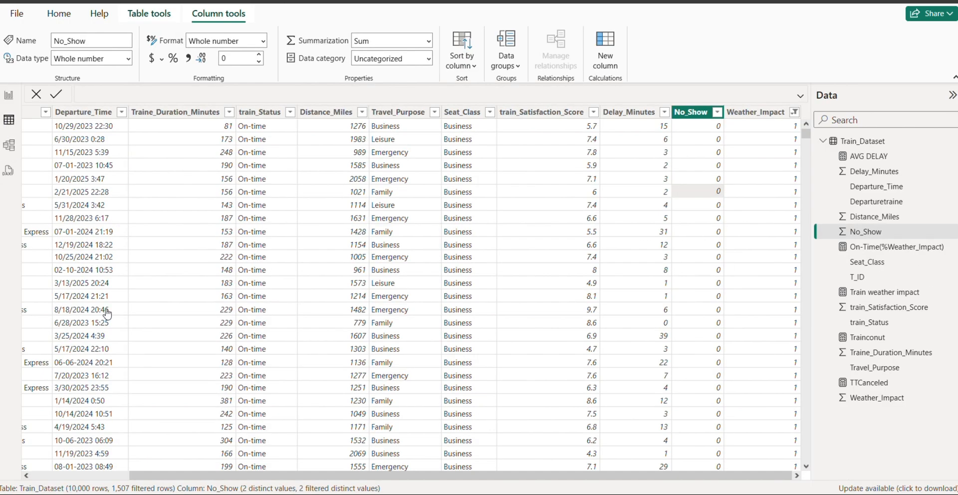
pyautogui.moveTo(334, 475); pyautogui.dragTo(534, 480)
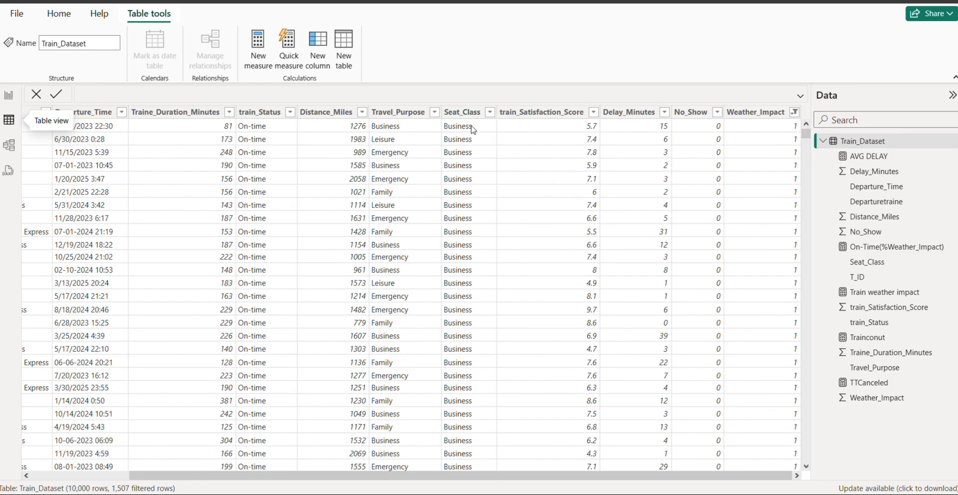
pyautogui.click(867, 231)
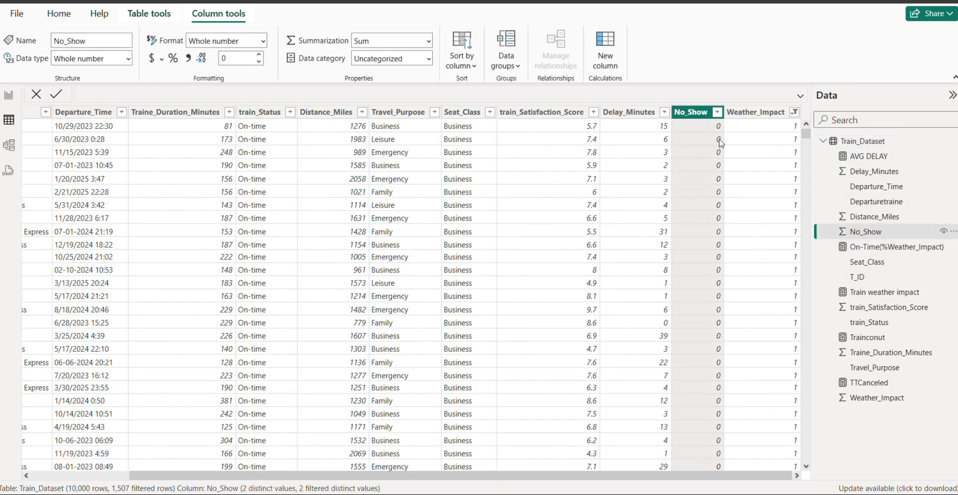
pyautogui.click(717, 112)
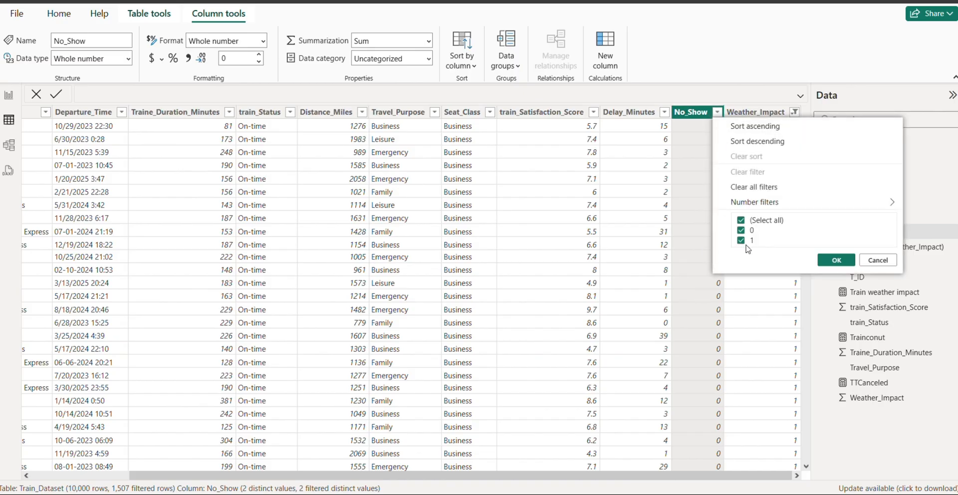
pyautogui.click(718, 296)
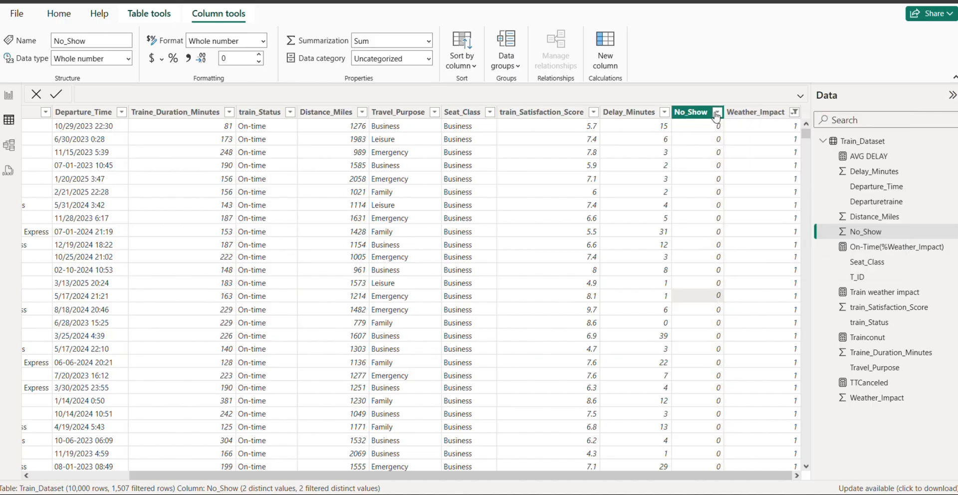
pyautogui.click(9, 95)
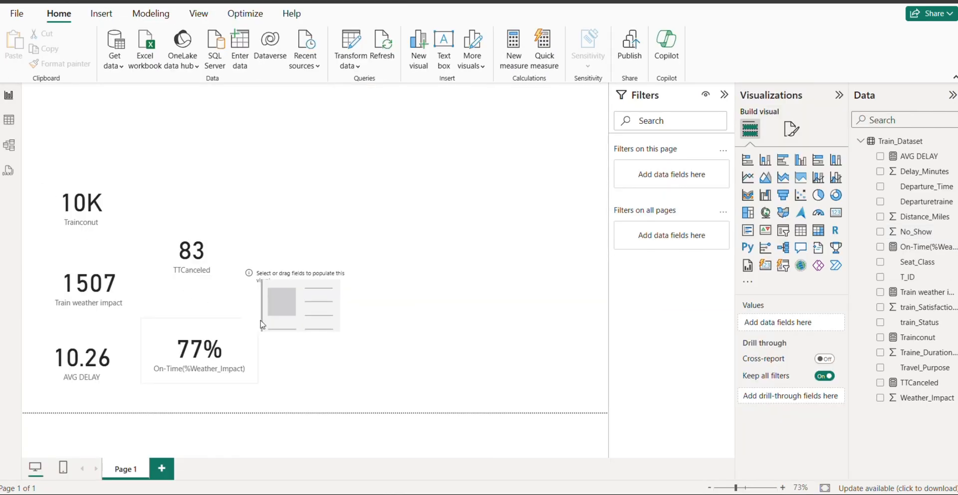
pyautogui.click(319, 324)
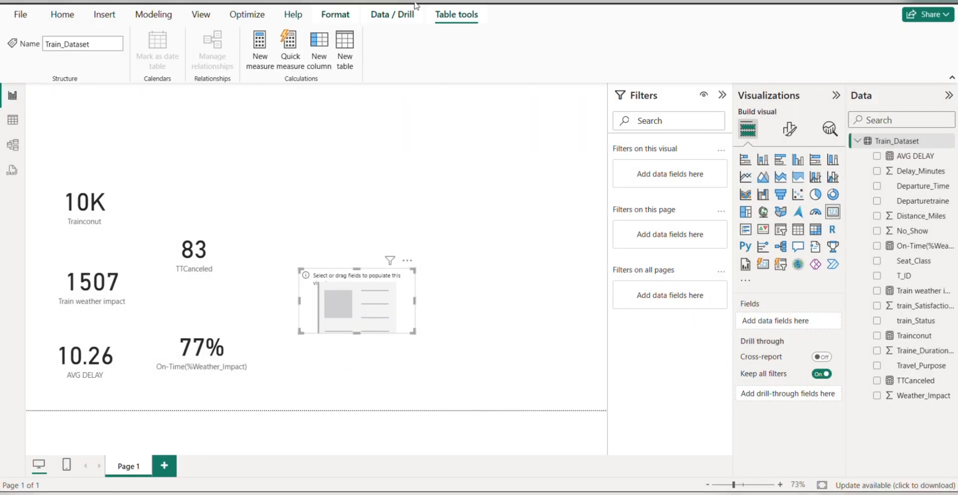
# Create the measure No-Show_Rate(Weather_Impact), dividing NoShowtrain (rows with Weather_Impact = 1 and No_Show = 1) by Totaltrain (rows with Weather_Impact = 1)
pyautogui.click(274, 138)
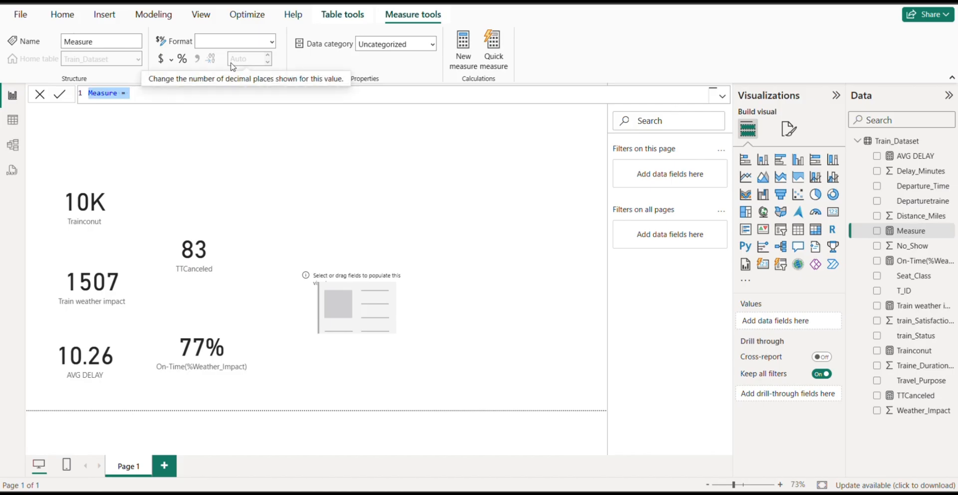
pyautogui.write("No-Show_Rate(Weather_Impact) = VAR Totaltrain =     CALCULATE(COUNTROWS('Train_Dataset'), Train_Dataset[Weather_Impact] = 1) VAR NoShowtrain =     CALCULATE(         COUNTROWS('Train_Dataset'),         Train_Dataset[Weather_Impact] = 1,         Train_Dataset[No_Show] = 1     ) RETURN     DIVIDE(NoShowtrain, Totaltrain)")
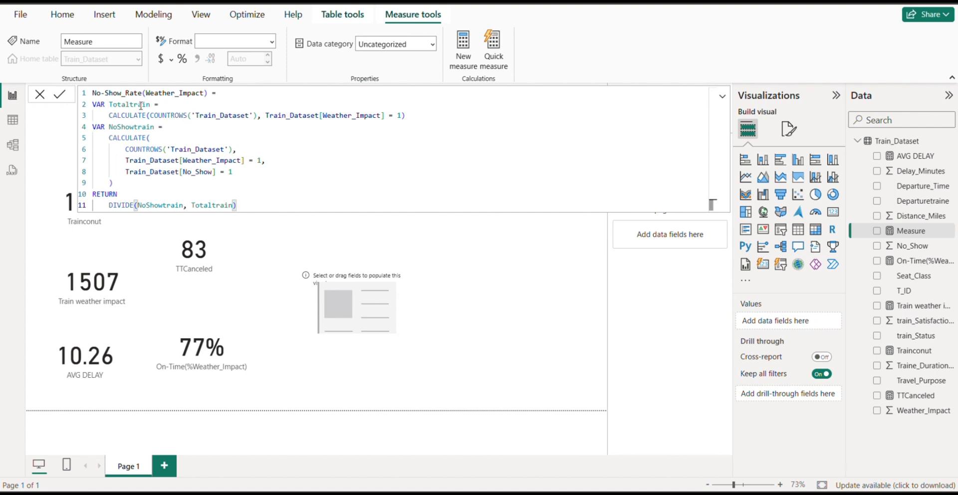
# Re-enter NoShowtrain in the DIVIDE function, commit the No-Show_Rate(Weather_Impact) measure and display it in the blank card
pyautogui.click(217, 94)
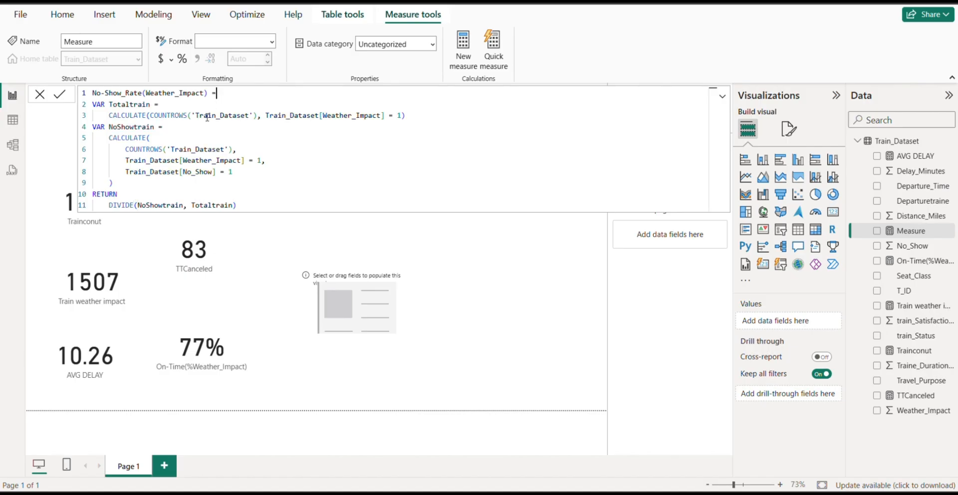
pyautogui.click(159, 104)
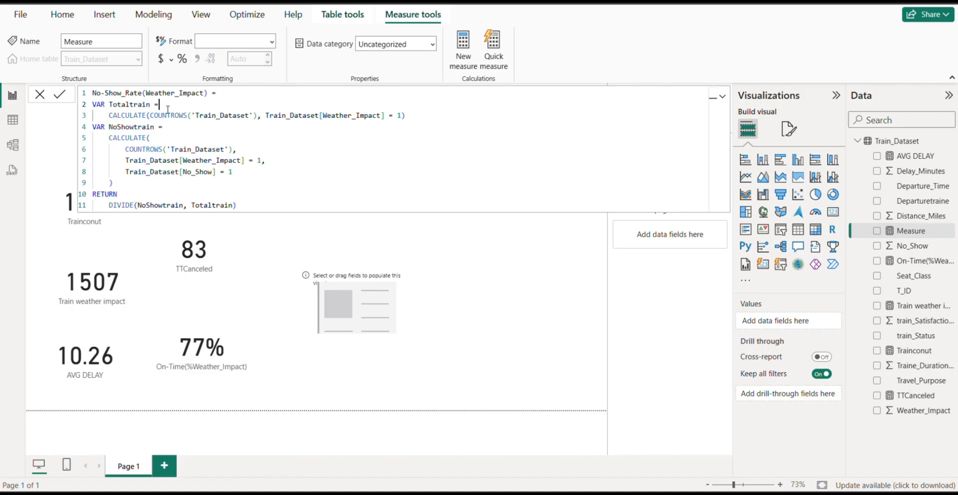
pyautogui.click(196, 134)
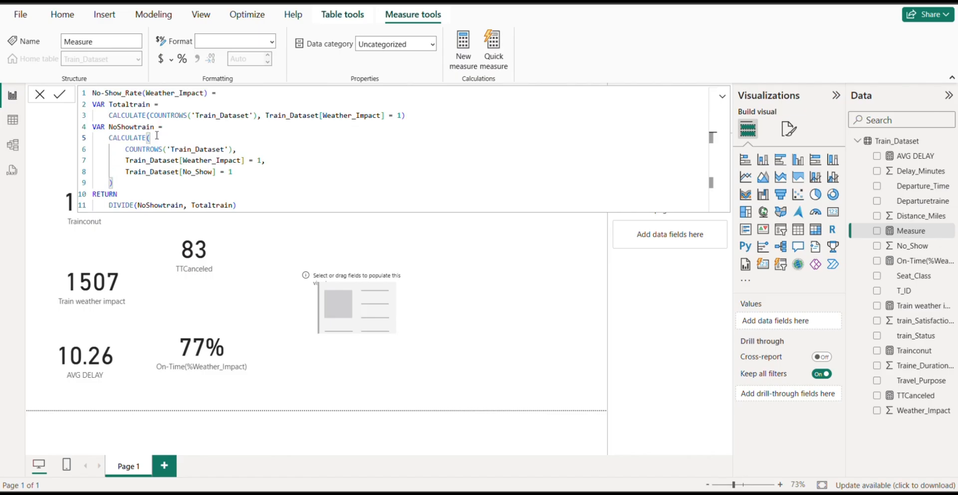
pyautogui.click(185, 205)
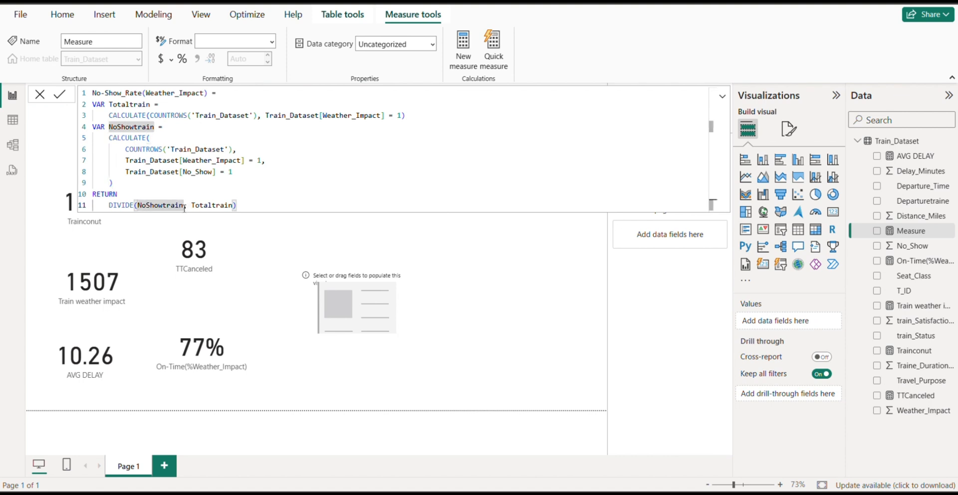
pyautogui.press('BackSpace')
pyautogui.press('BackSpace')
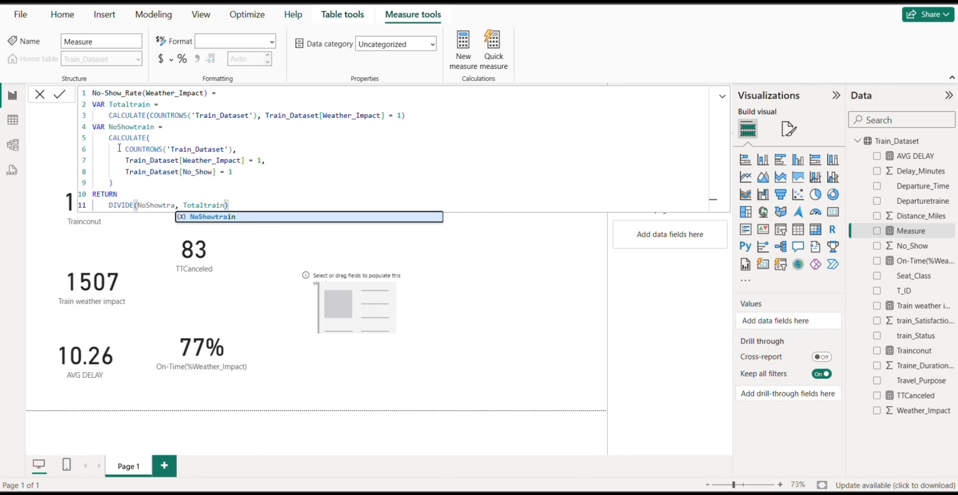
pyautogui.click(213, 219)
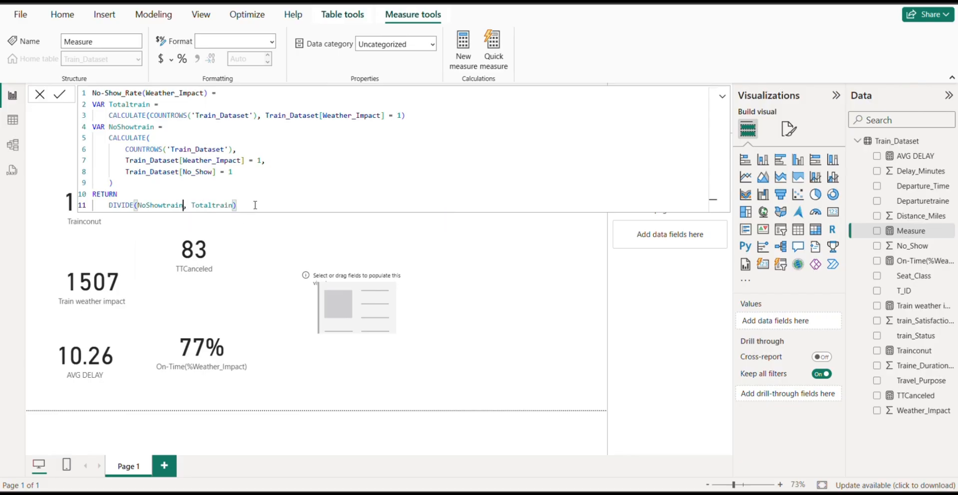
pyautogui.press('Return')
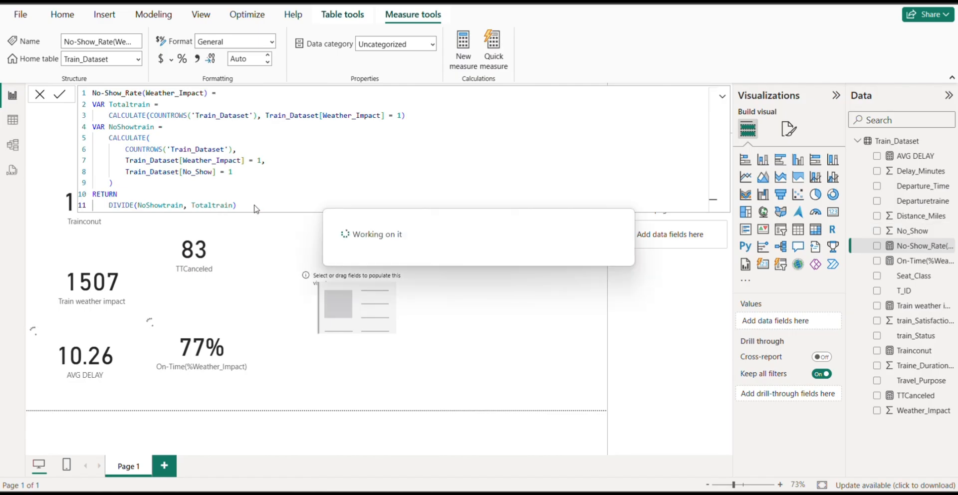
pyautogui.click(272, 262)
pyautogui.moveTo(904, 245); pyautogui.dragTo(372, 309)
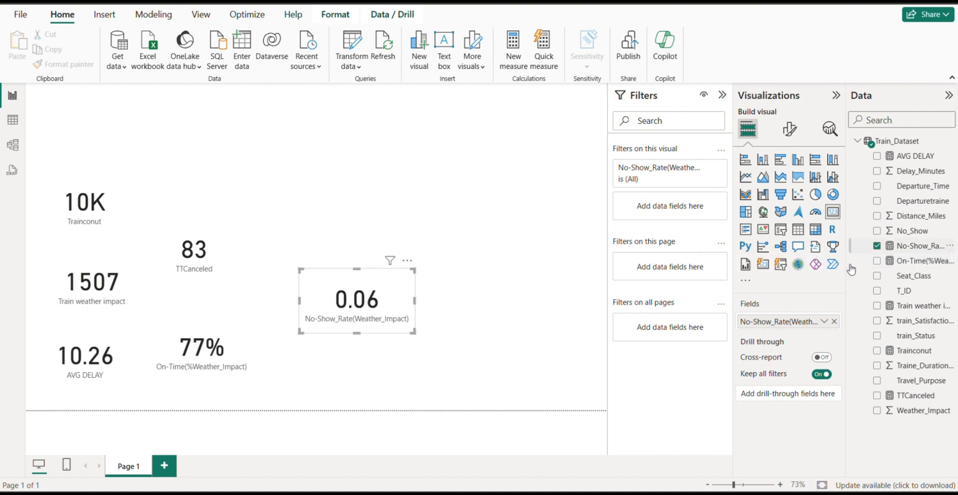
# Format the No-Show_Rate(Weather_Impact) measure as a percentage with 0 decimal places and move its card beside the TTCanceled card
pyautogui.click(919, 246)
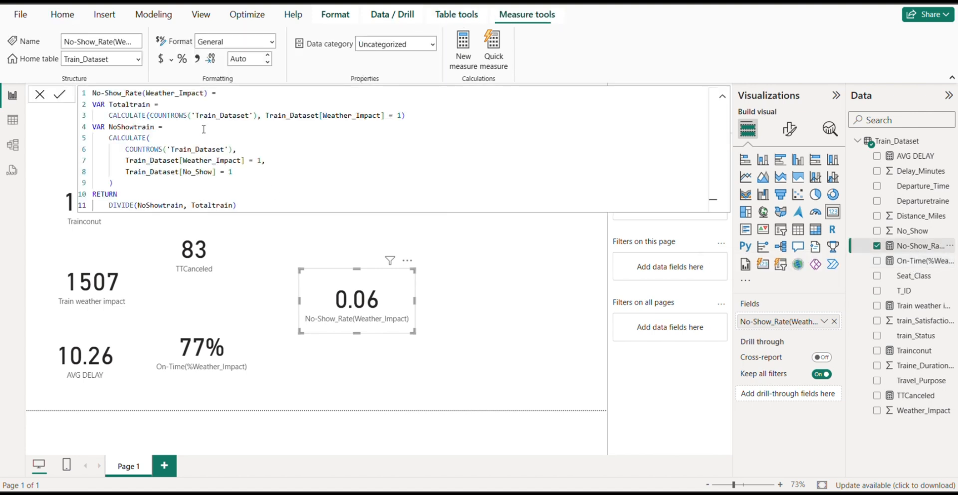
pyautogui.click(183, 61)
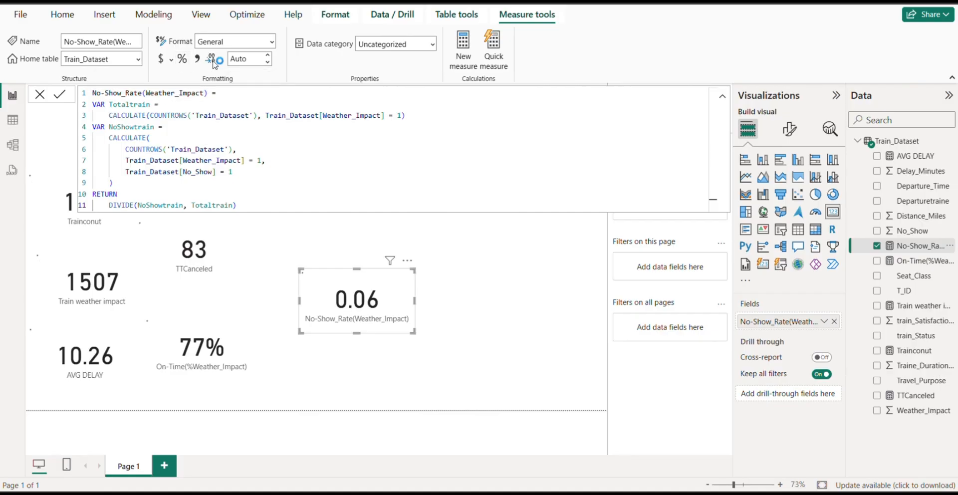
pyautogui.doubleClick(249, 59)
pyautogui.write('0')
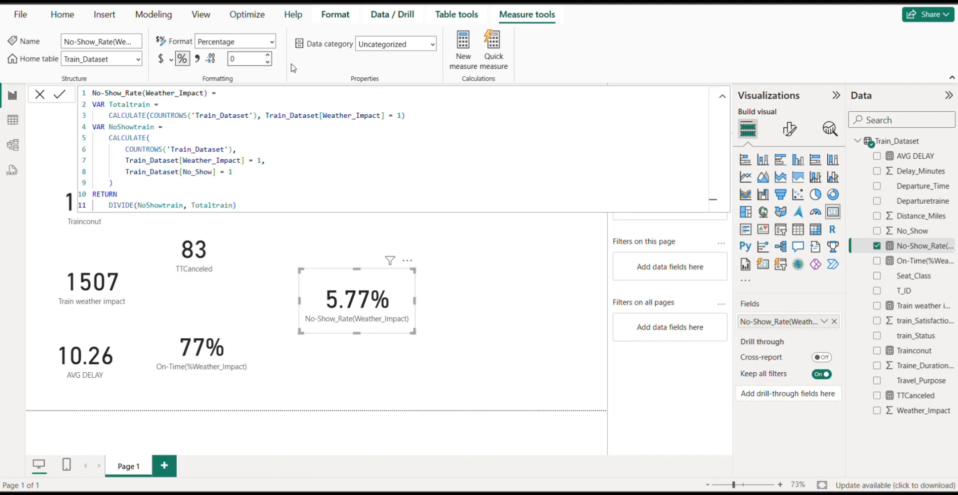
pyautogui.press('Escape')
pyautogui.click(267, 56)
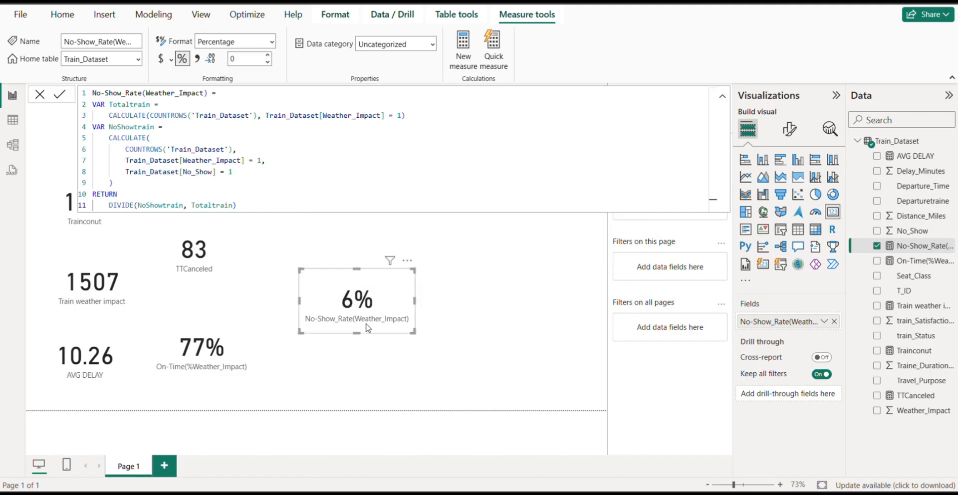
pyautogui.moveTo(368, 327); pyautogui.dragTo(305, 283)
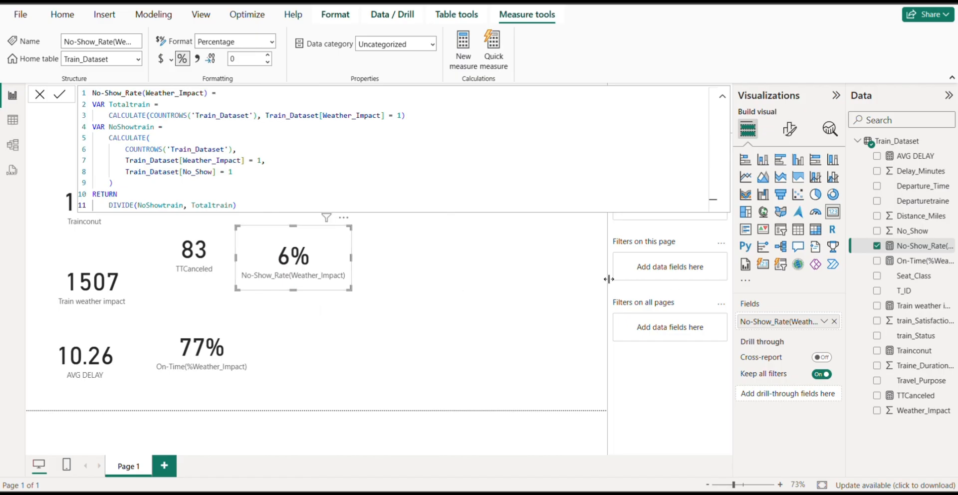
pyautogui.click(446, 260)
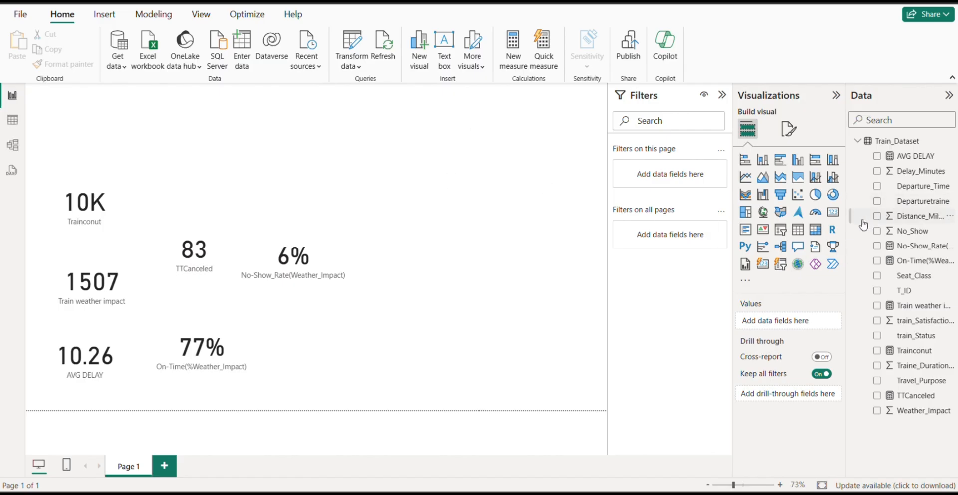
# Try a separate card showing the sum of No_Show and remove it from the page
pyautogui.click(833, 212)
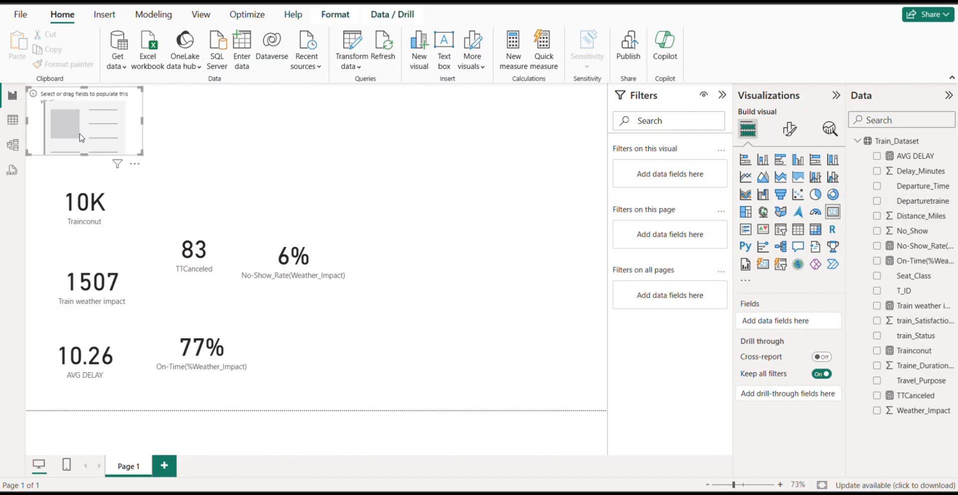
pyautogui.moveTo(82, 139); pyautogui.dragTo(492, 208)
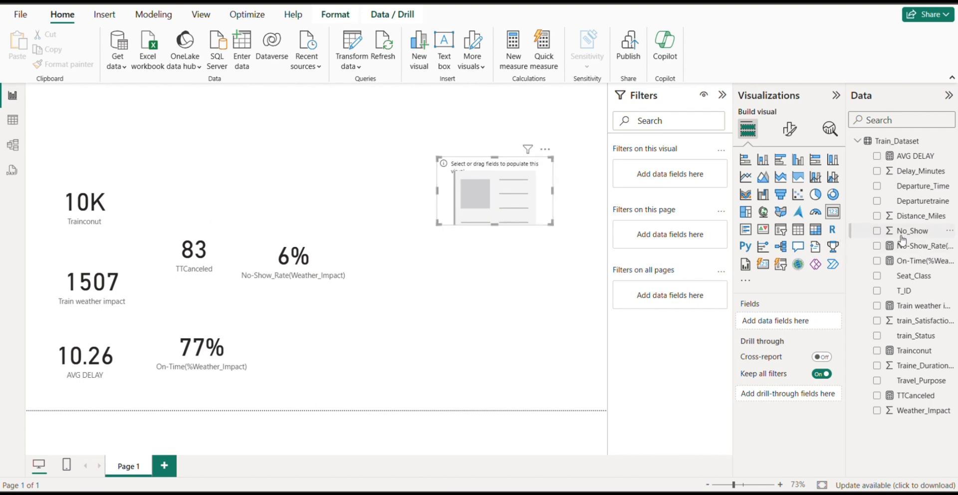
pyautogui.moveTo(913, 231); pyautogui.dragTo(499, 210)
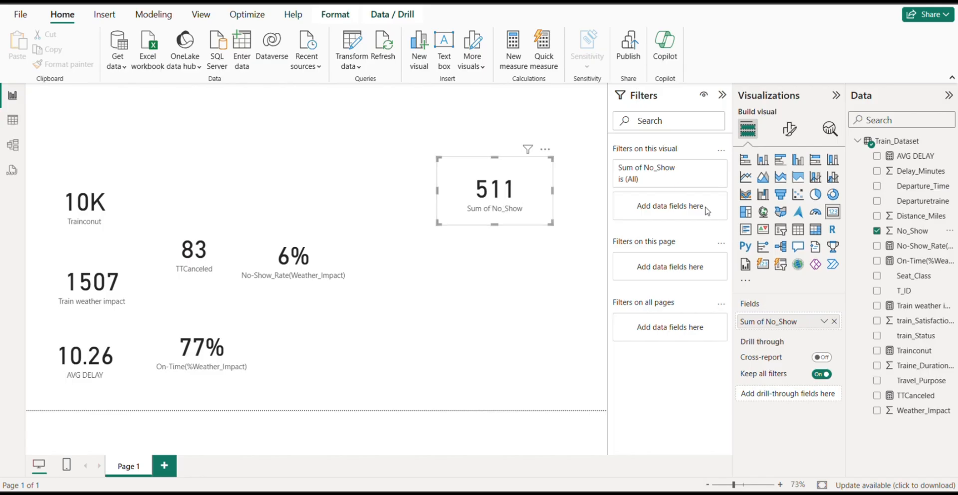
pyautogui.click(825, 322)
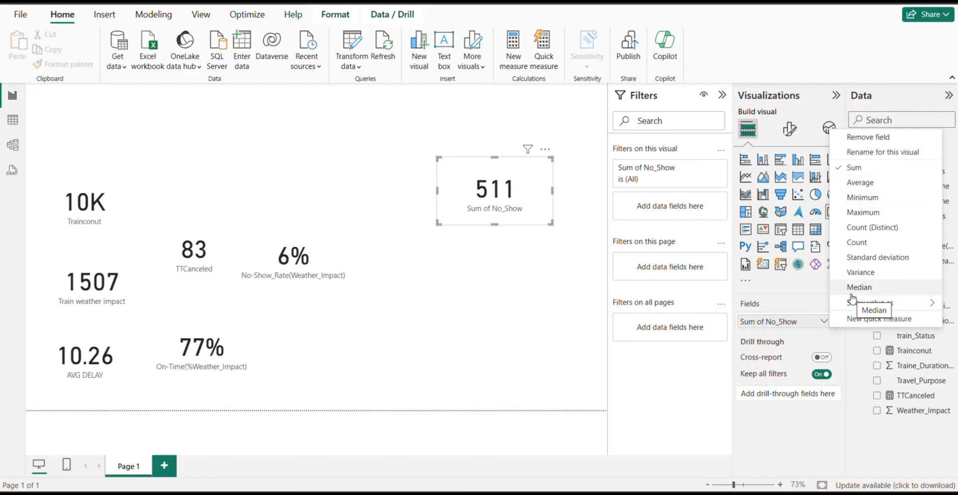
pyautogui.click(452, 285)
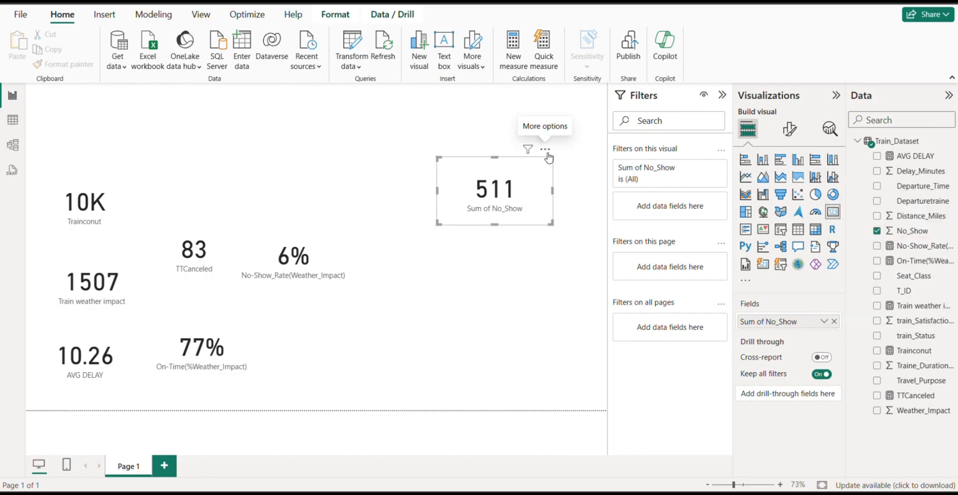
pyautogui.moveTo(535, 197); pyautogui.dragTo(473, 210)
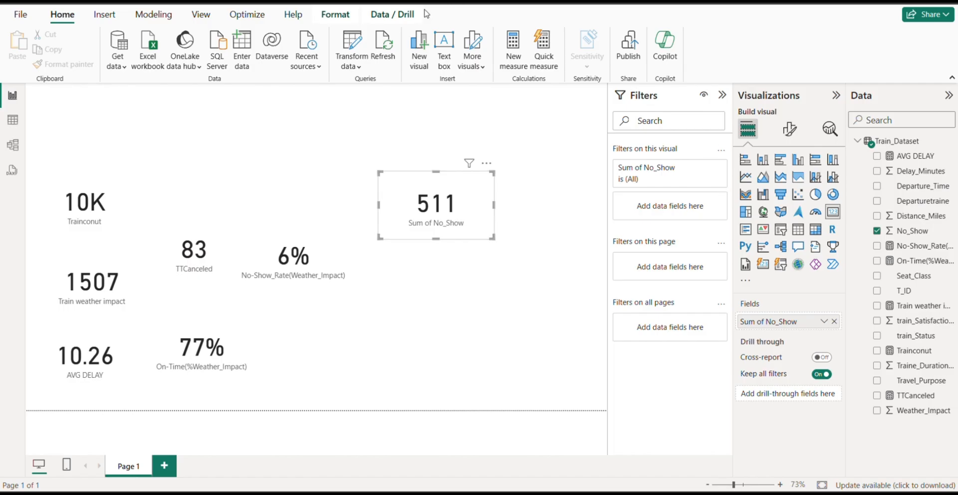
pyautogui.press('Escape')
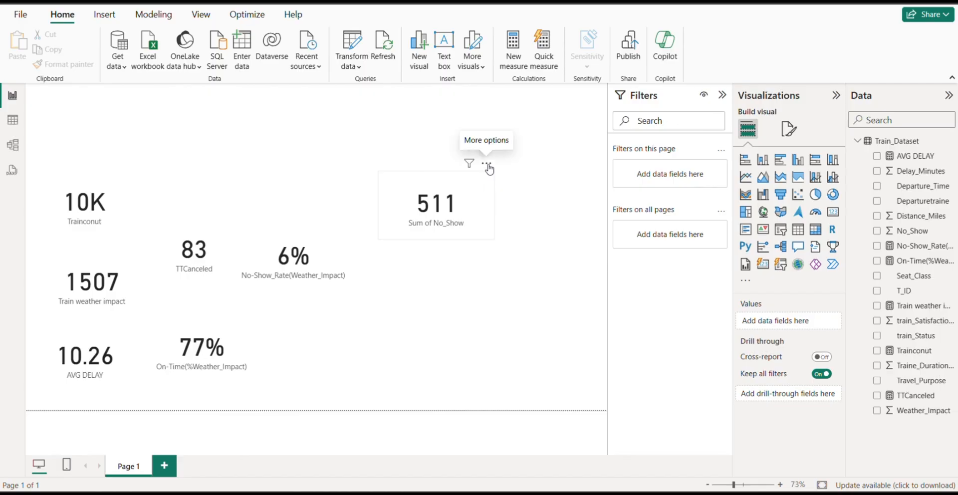
pyautogui.click(487, 163)
pyautogui.click(490, 193)
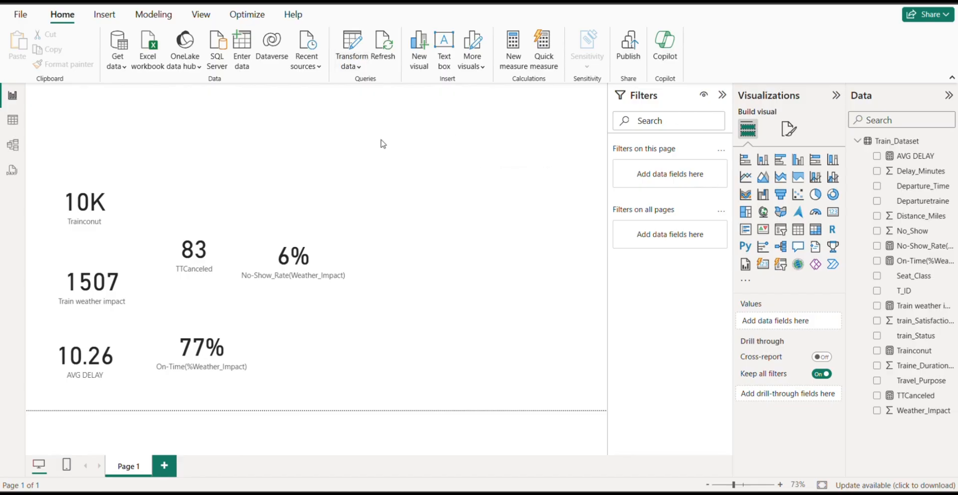
# Create a new measure in Train_Dataset and name it Avg dmint
pyautogui.click(511, 61)
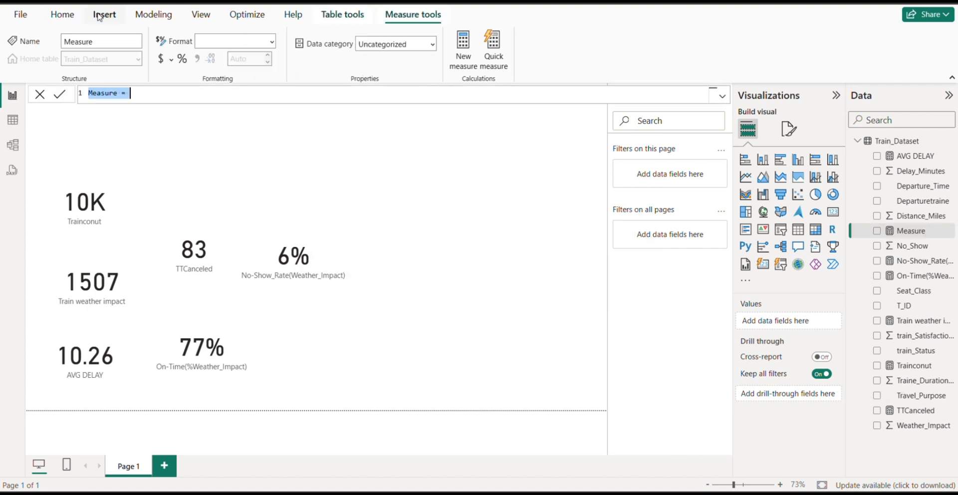
pyautogui.click(120, 93)
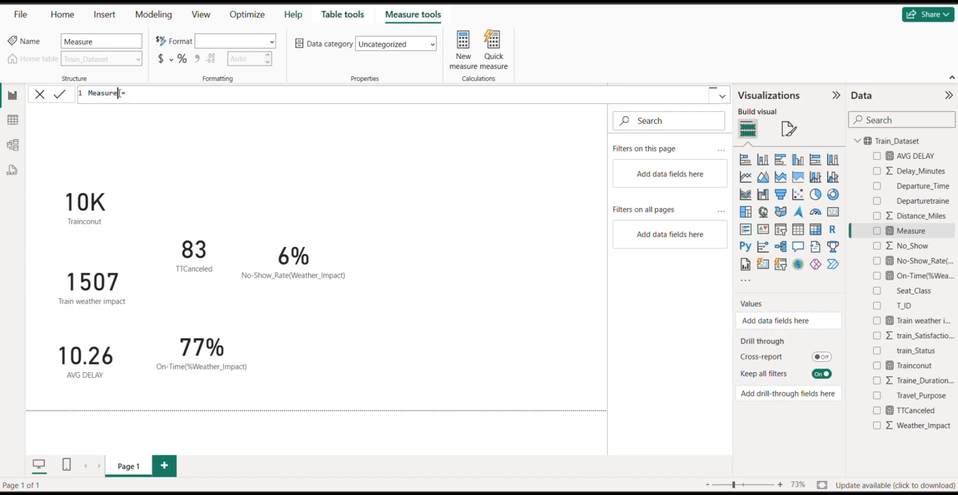
pyautogui.press('BackSpace')
pyautogui.press('BackSpace')
pyautogui.press('BackSpace')
pyautogui.press('BackSpace')
pyautogui.press('BackSpace')
pyautogui.press('BackSpace')
pyautogui.press('BackSpace')
pyautogui.write('Avg')
pyautogui.write(' mint')
pyautogui.hotkey('ctrl', 'shift', 'Left')
pyautogui.press('Left')
pyautogui.press('BackSpace')
pyautogui.write('d')
# Define the Avg dmint measure as CALCULATE(AVERAGE(Train_Dataset[Delay_Minutes])) and commit it
pyautogui.press('End')
pyautogui.write('ca')
pyautogui.press('Tab')
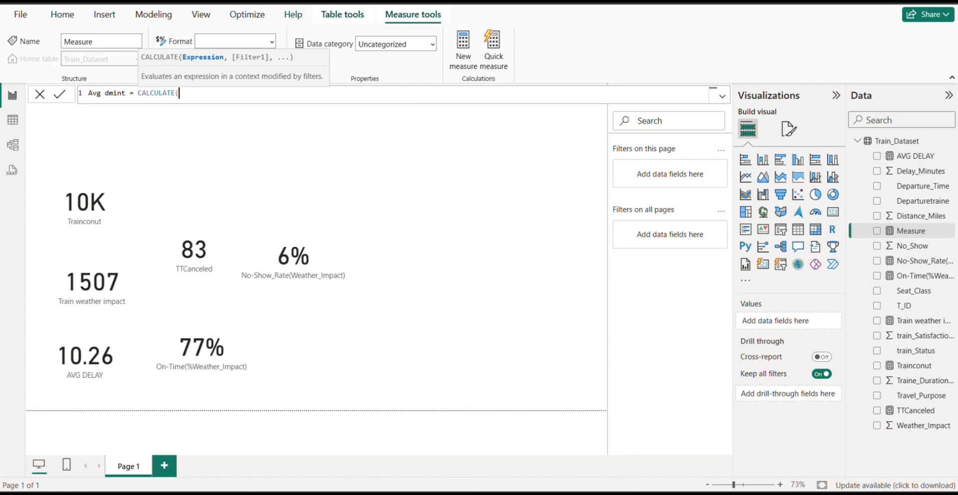
pyautogui.write('a')
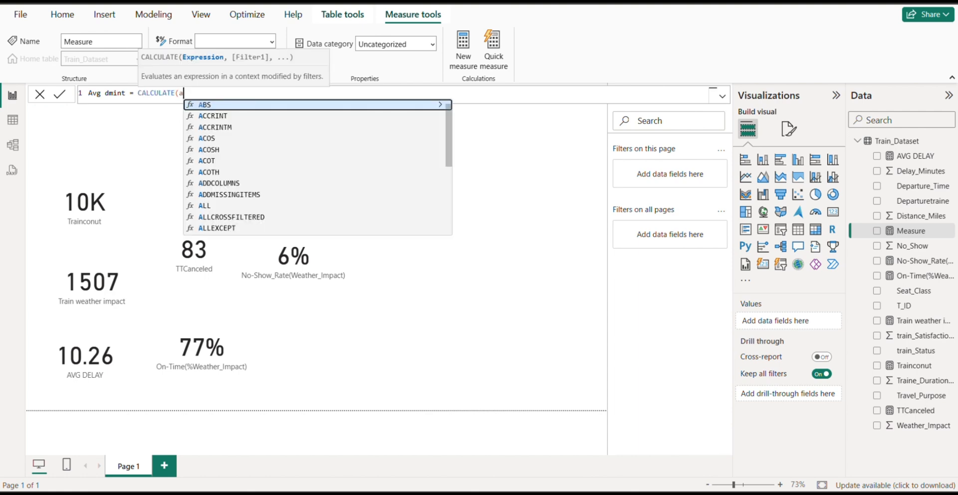
pyautogui.write('v')
pyautogui.press('Tab')
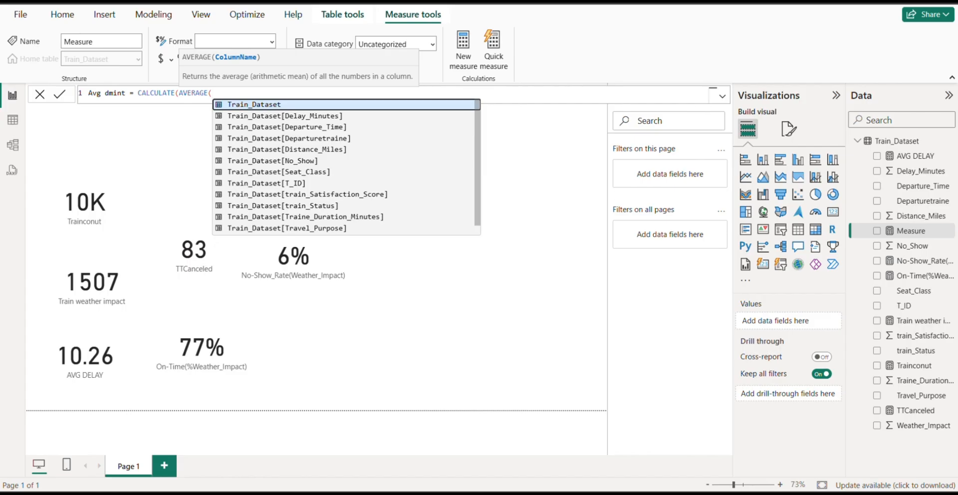
pyautogui.press('Down')
pyautogui.press('Tab')
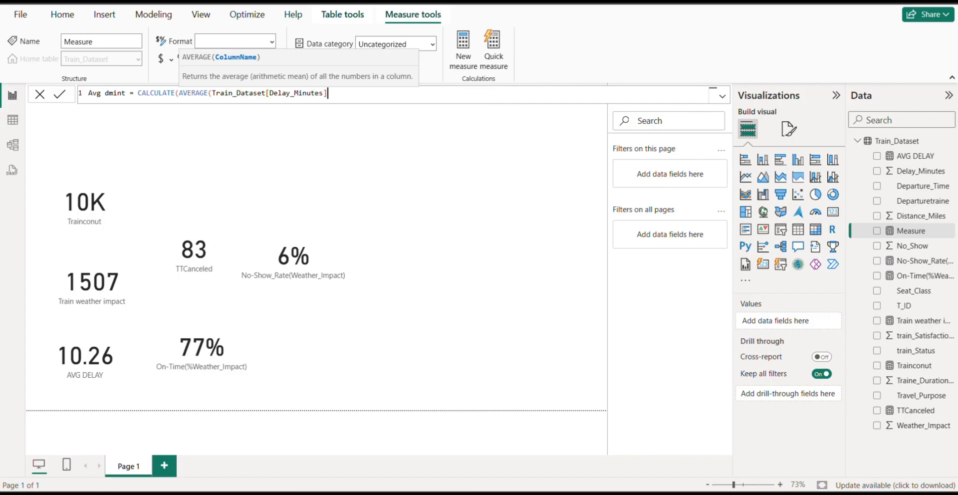
pyautogui.write(')')
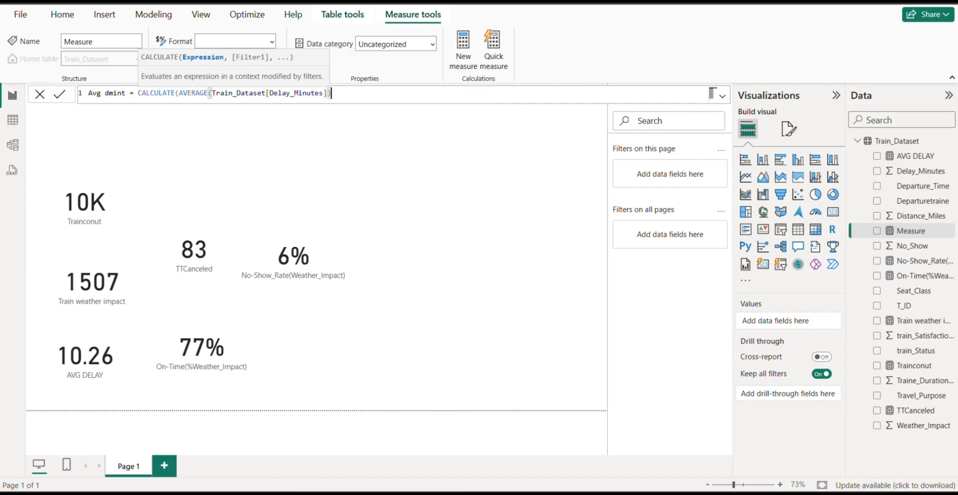
pyautogui.write(')')
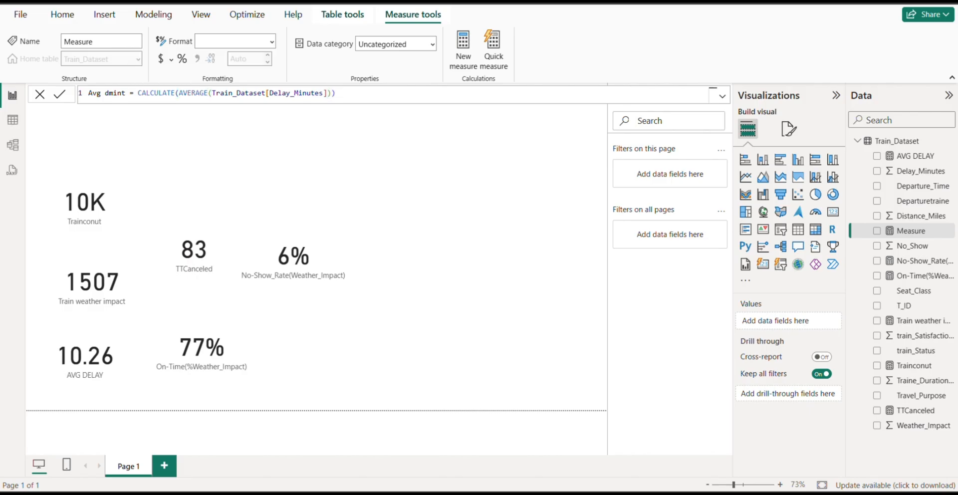
pyautogui.press('Return')
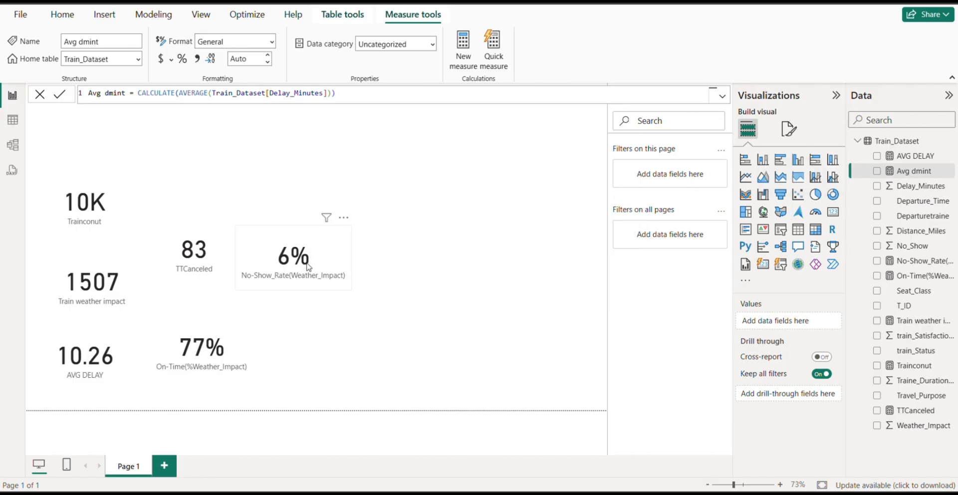
# Duplicate the No-Show_Rate(Weather_Impact) card, place the copy above and to the right of the original, and replace its field with Avg dmint
pyautogui.click(308, 267)
pyautogui.hotkey('ctrl', 'c')
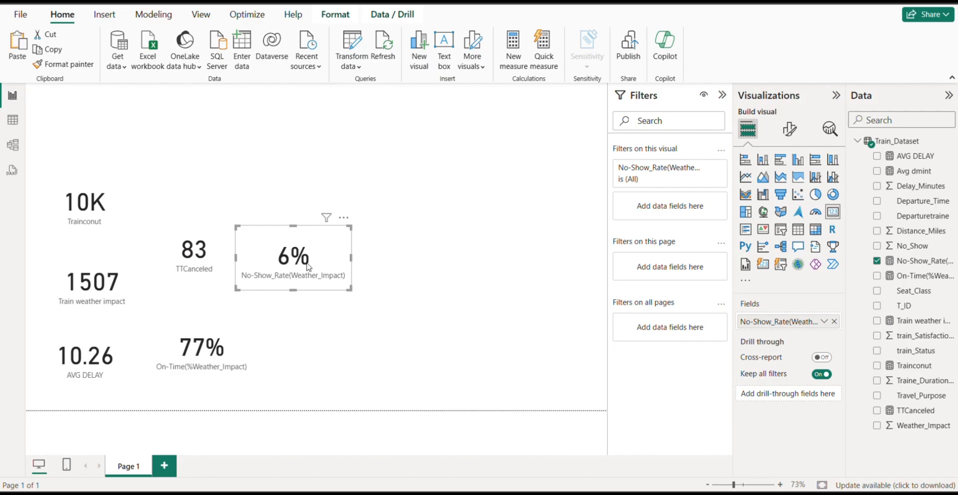
pyautogui.hotkey('ctrl', 'v')
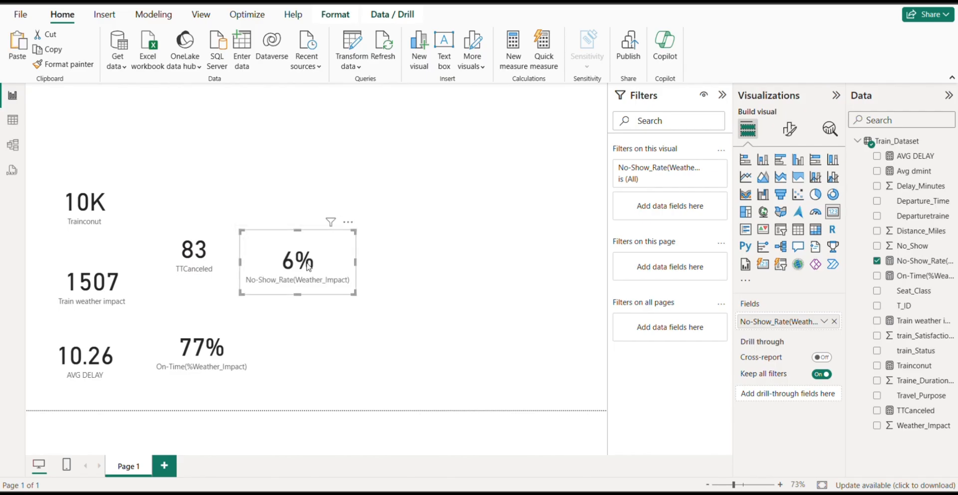
pyautogui.moveTo(308, 267); pyautogui.dragTo(421, 197)
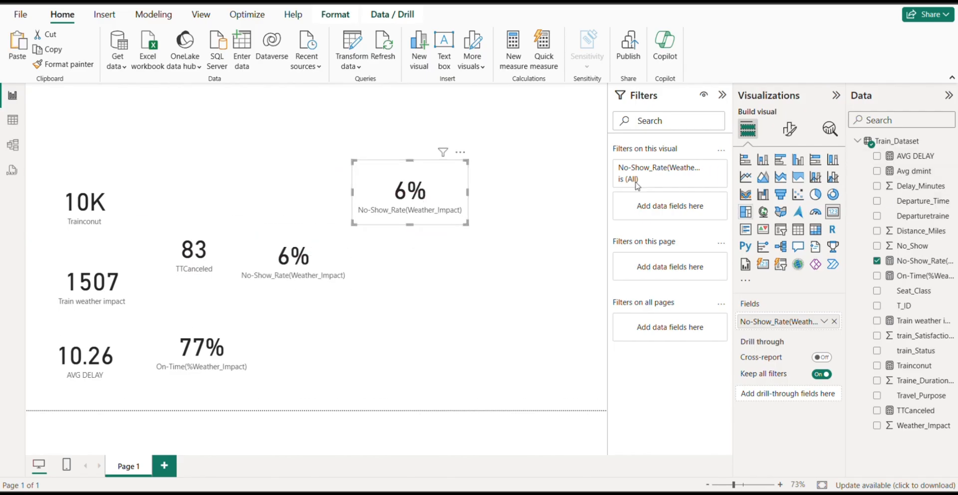
pyautogui.click(834, 322)
pyautogui.moveTo(906, 155); pyautogui.dragTo(417, 183)
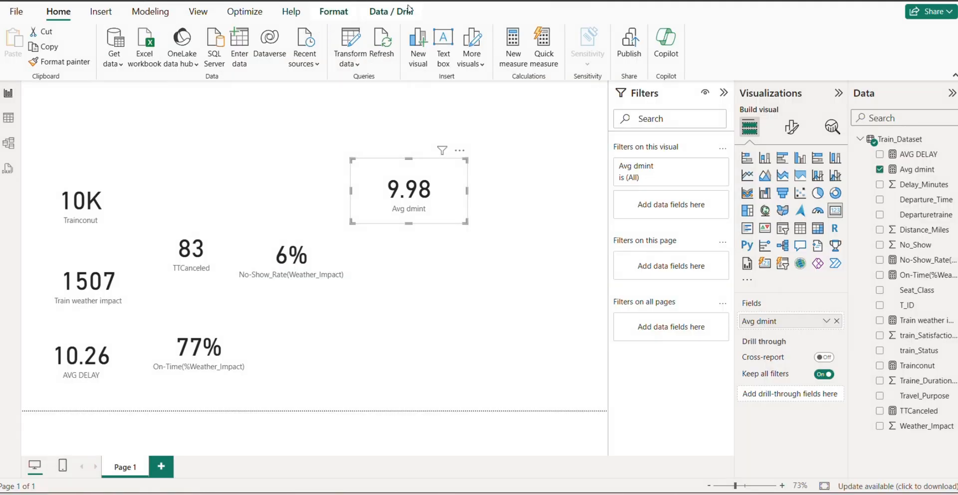
# Add a calculated column to Train_Dataset in the table view, name it weather impact and start an IF formula
pyautogui.click(8, 117)
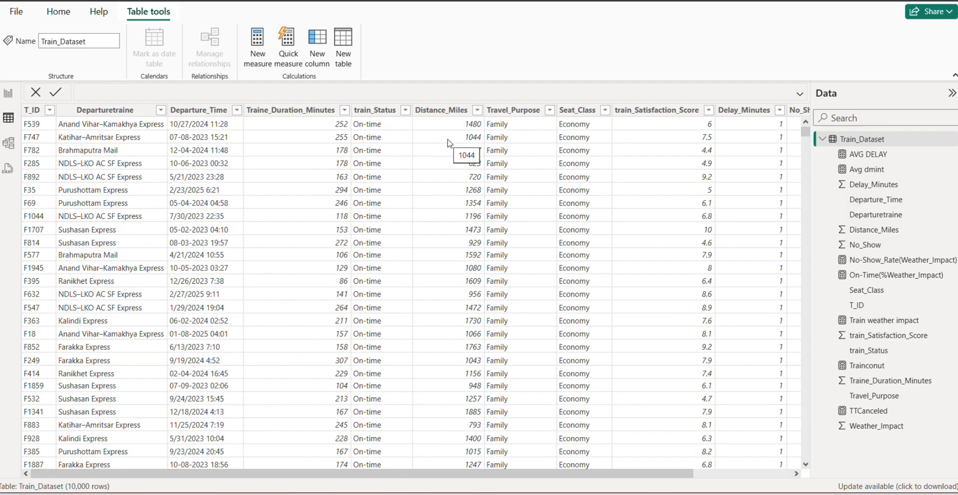
pyautogui.click(320, 47)
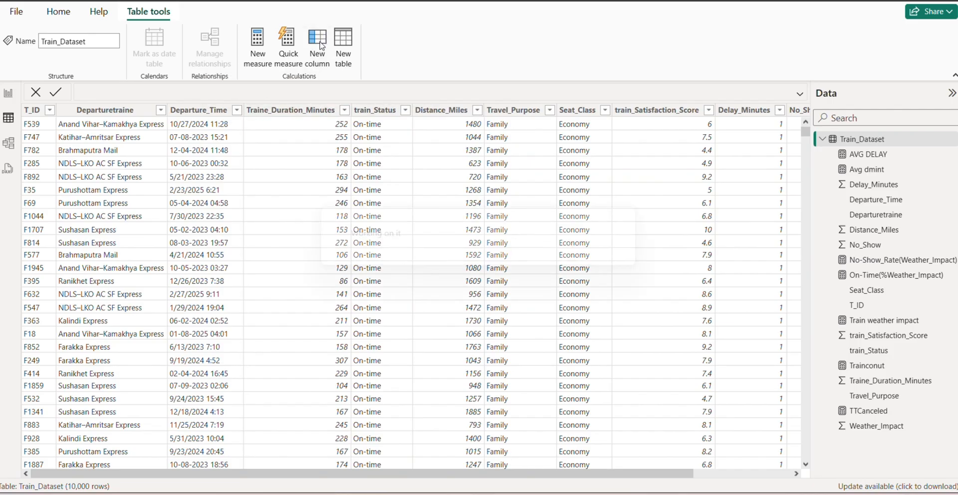
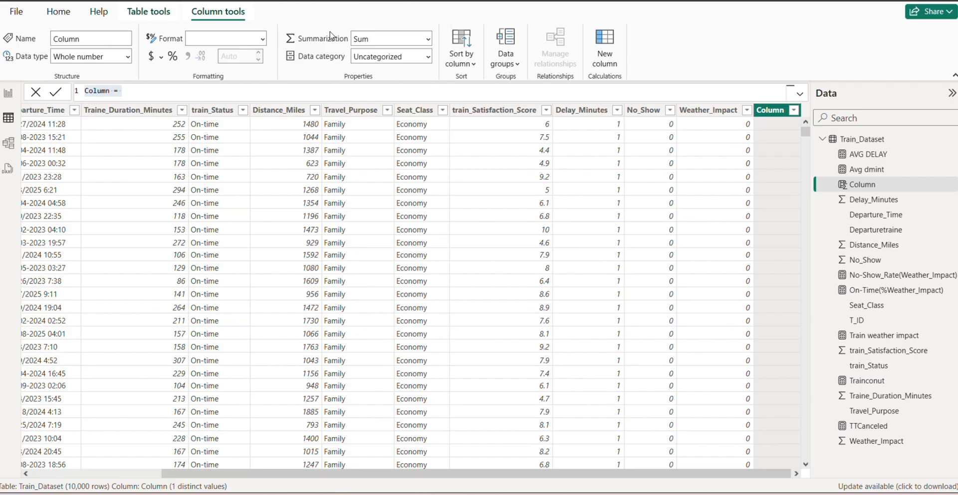
pyautogui.click(111, 91)
pyautogui.press('BackSpace')
pyautogui.press('BackSpace')
pyautogui.press('BackSpace')
pyautogui.press('BackSpace')
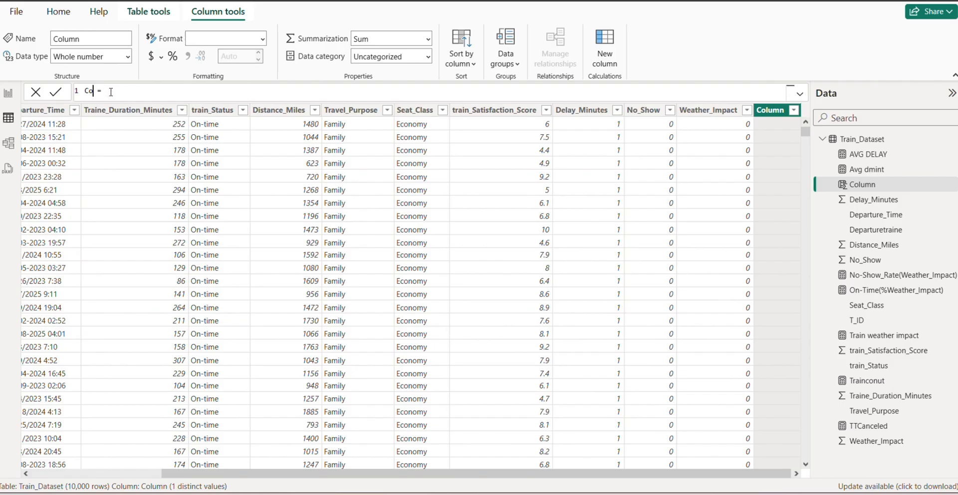
pyautogui.press('BackSpace')
pyautogui.press('BackSpace')
pyautogui.write('weather impa')
pyautogui.write('v')
pyautogui.write('=ct')
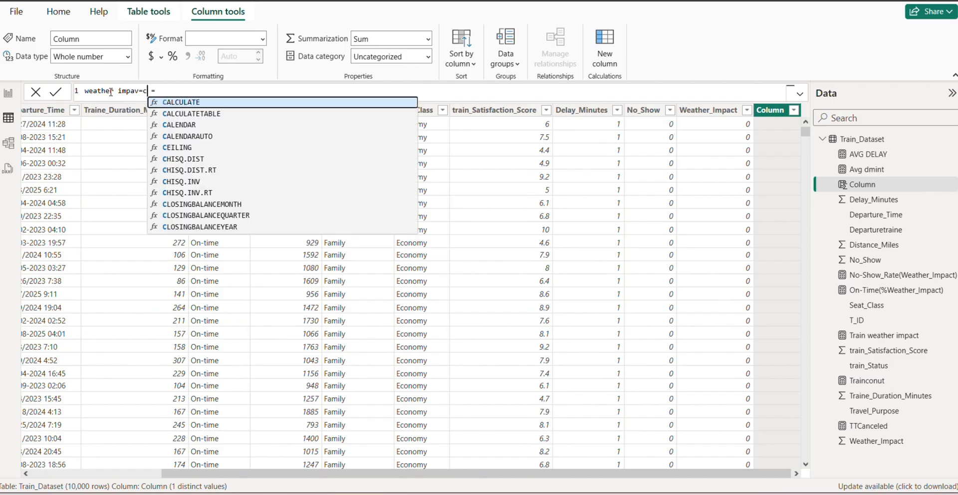
pyautogui.press('BackSpace')
pyautogui.press('BackSpace')
pyautogui.press('BackSpace')
pyautogui.press('BackSpace')
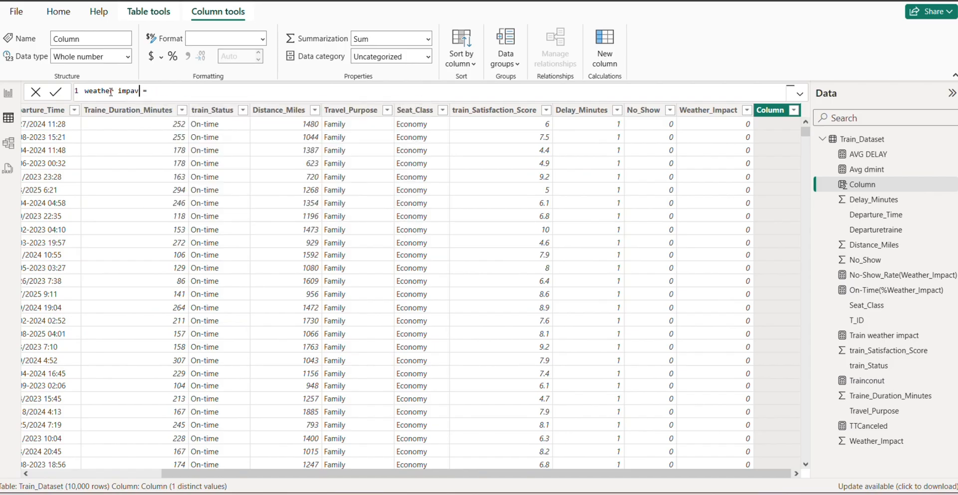
pyautogui.write('ct = if')
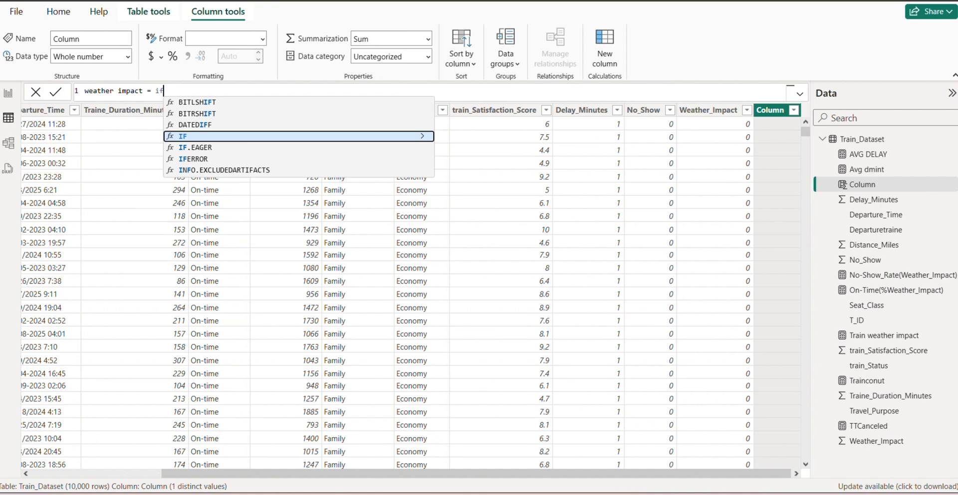
# Enter Train_Dataset[Weather_Impact]=1 as the logical test of the weather impact column's IF function
pyautogui.press('Tab')
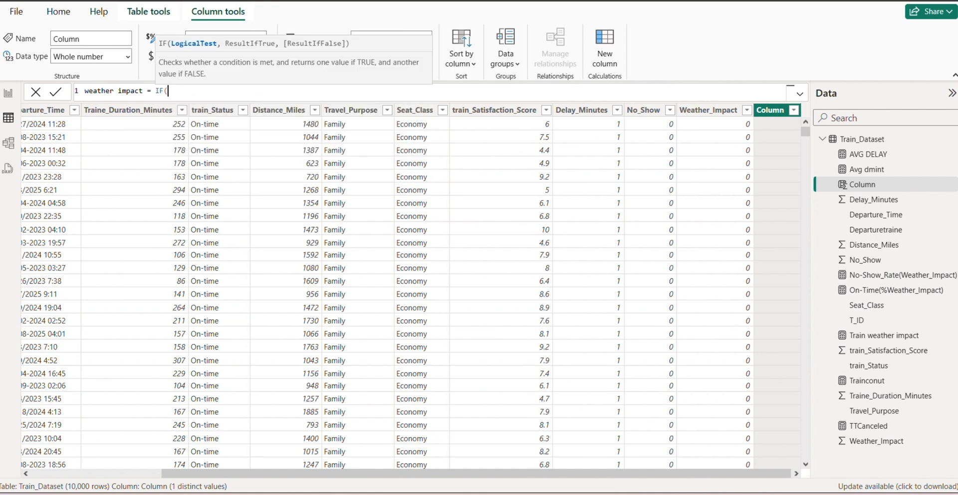
pyautogui.write('ta')
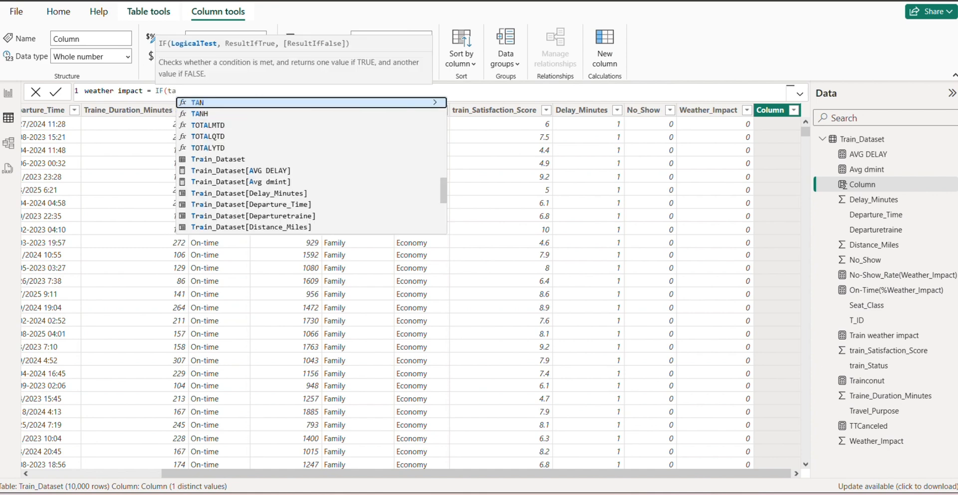
pyautogui.click(215, 159)
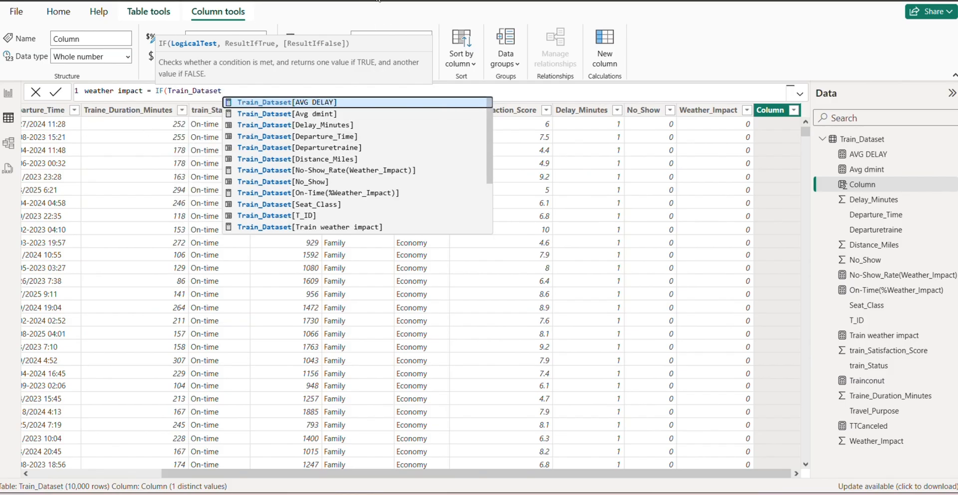
pyautogui.write('e')
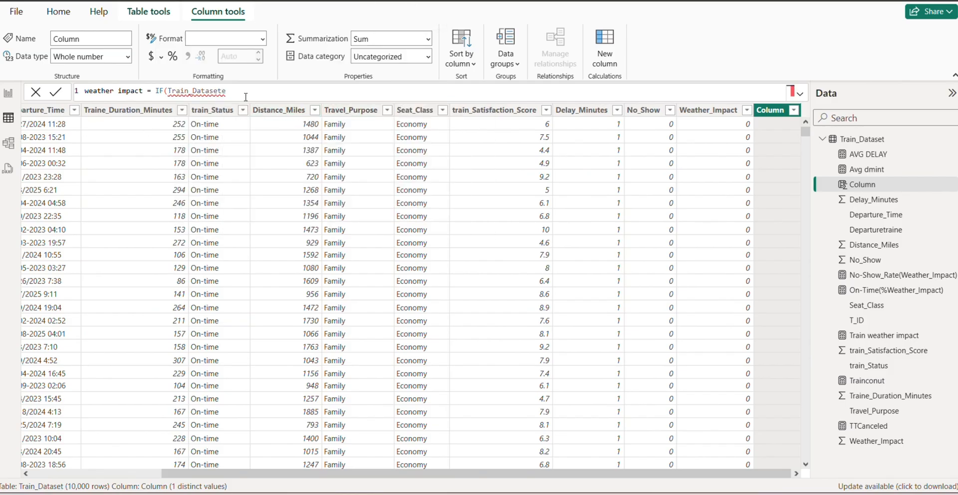
pyautogui.press('BackSpace')
pyautogui.press('BackSpace')
pyautogui.press('BackSpace')
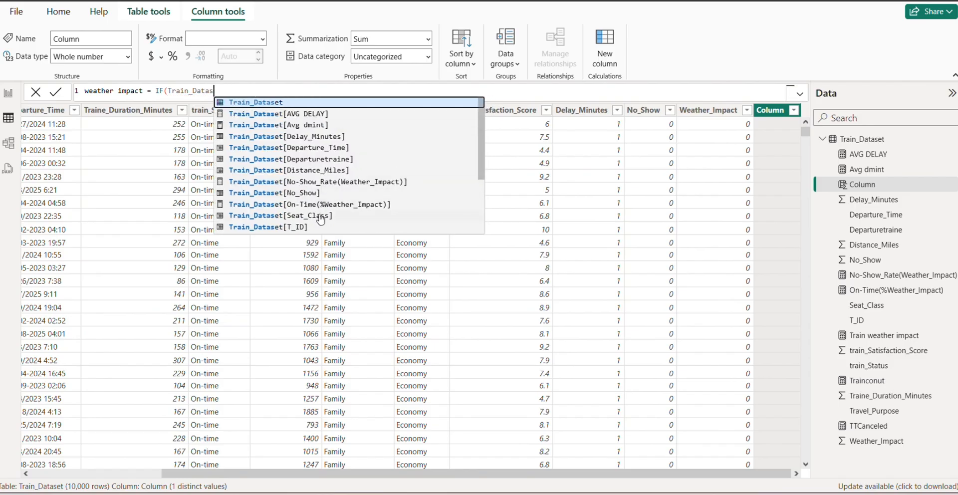
pyautogui.scroll(-3, 349, 204)
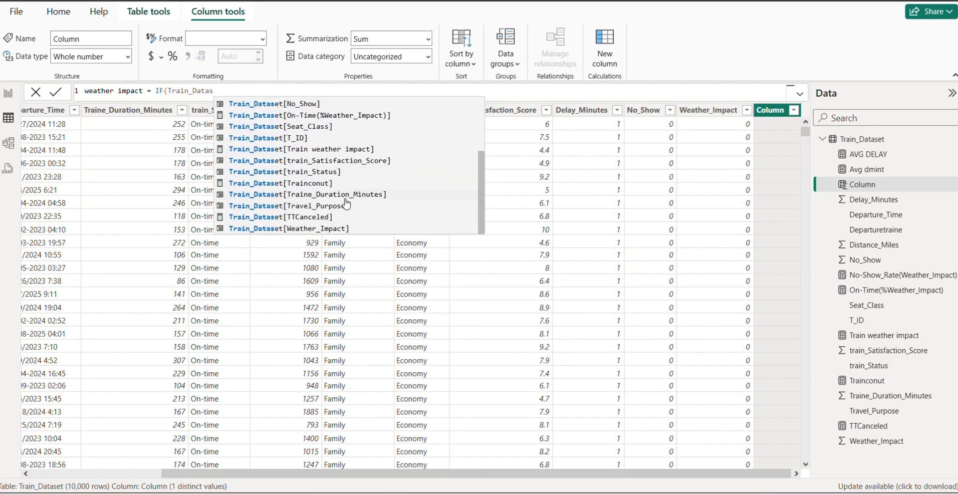
pyautogui.click(326, 229)
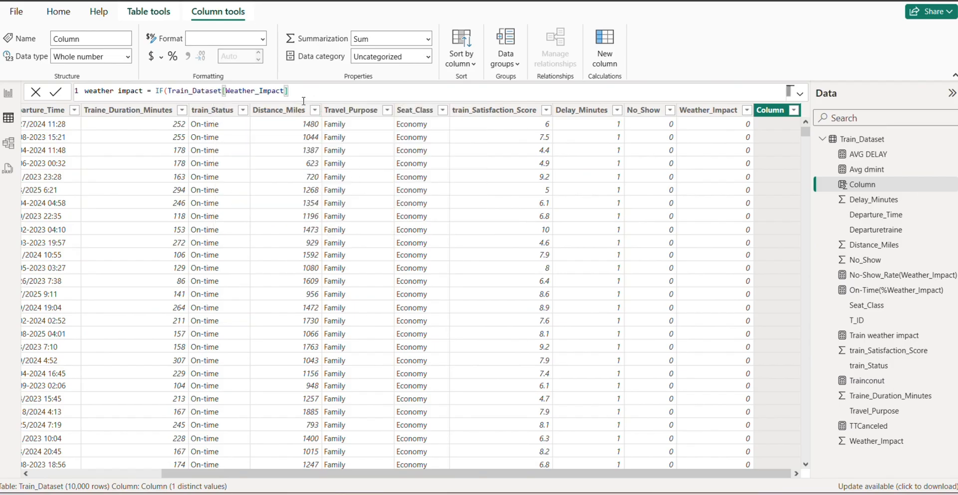
pyautogui.write('=1 "w')
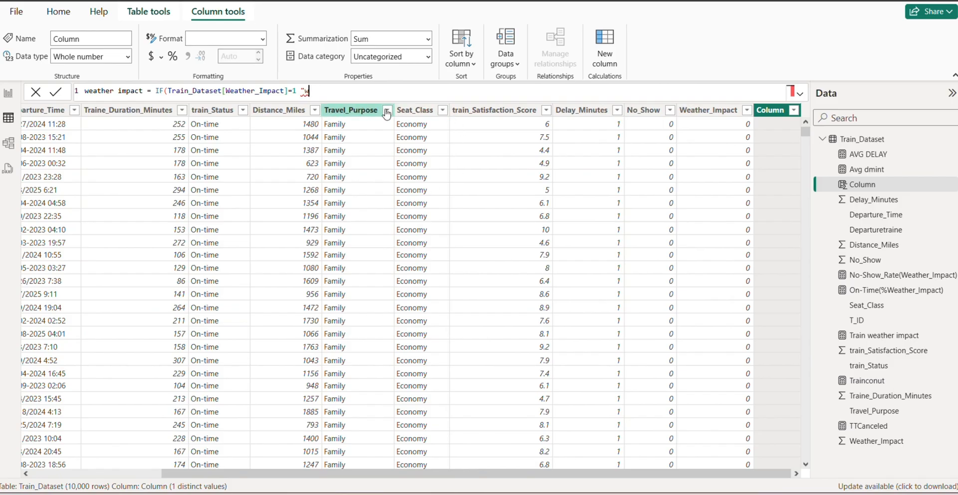
# Enter "weatherimpact" as the result for a true condition, followed by a comma
pyautogui.write('aeatj')
pyautogui.write('her')
pyautogui.press('BackSpace')
pyautogui.write('im=act')
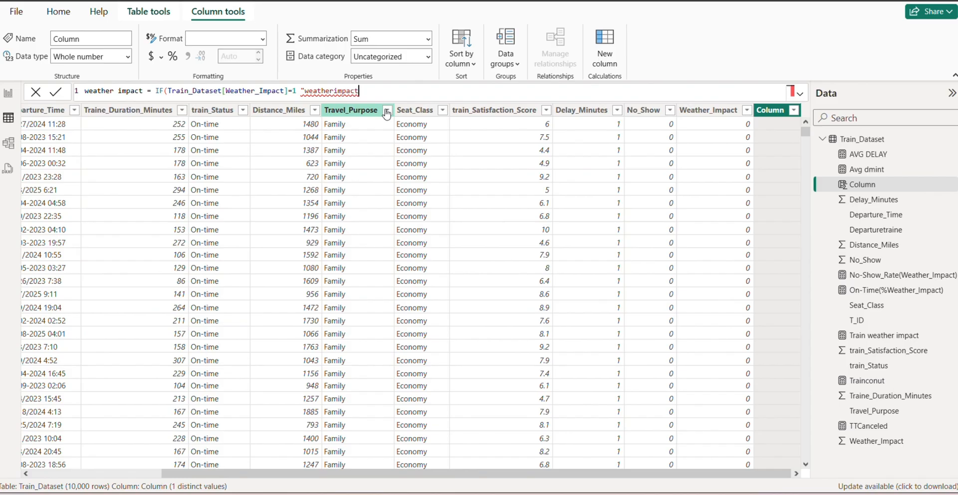
pyautogui.write('"')
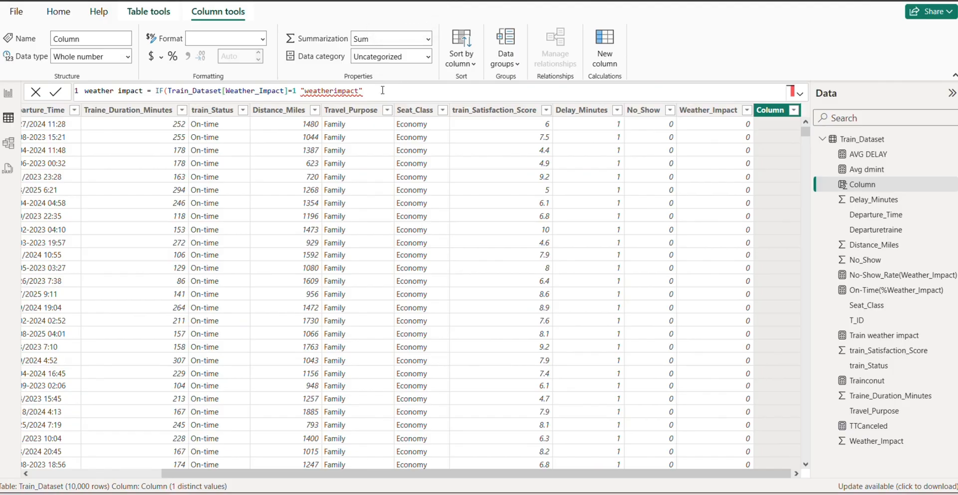
pyautogui.write(',')
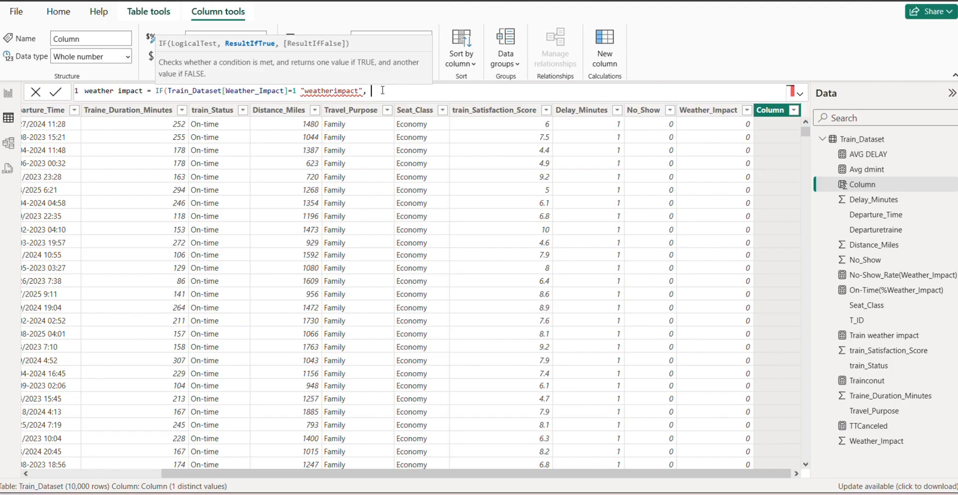
# Enter "no weather impact" in quotation marks as the IF function's result for a false condition
pyautogui.write('no')
pyautogui.press('BackSpace')
pyautogui.press('BackSpace')
pyautogui.write('west')
pyautogui.press('BackSpace')
pyautogui.write('s')
pyautogui.press('BackSpace')
pyautogui.write('a')
pyautogui.write('tj')
pyautogui.write('er')
pyautogui.write(' impact')
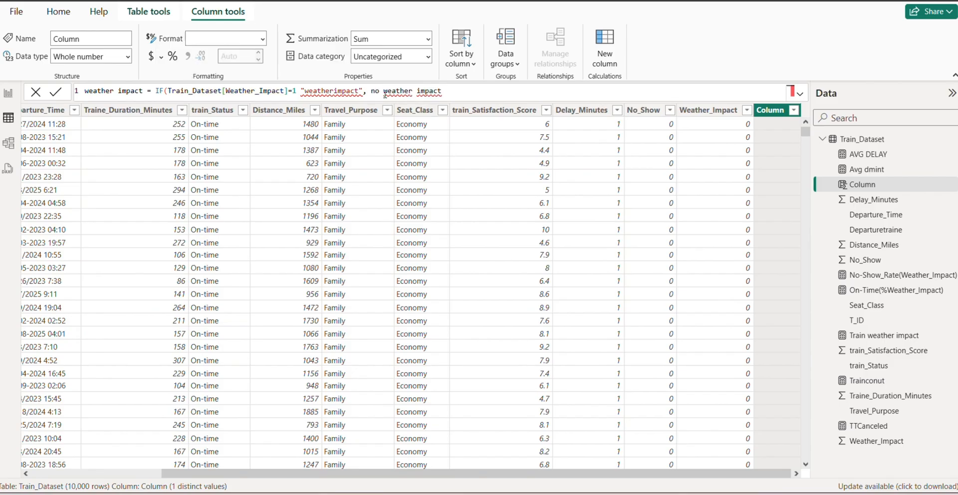
pyautogui.doubleClick(372, 92)
pyautogui.press('Left')
pyautogui.write('"')
pyautogui.press('BackSpace')
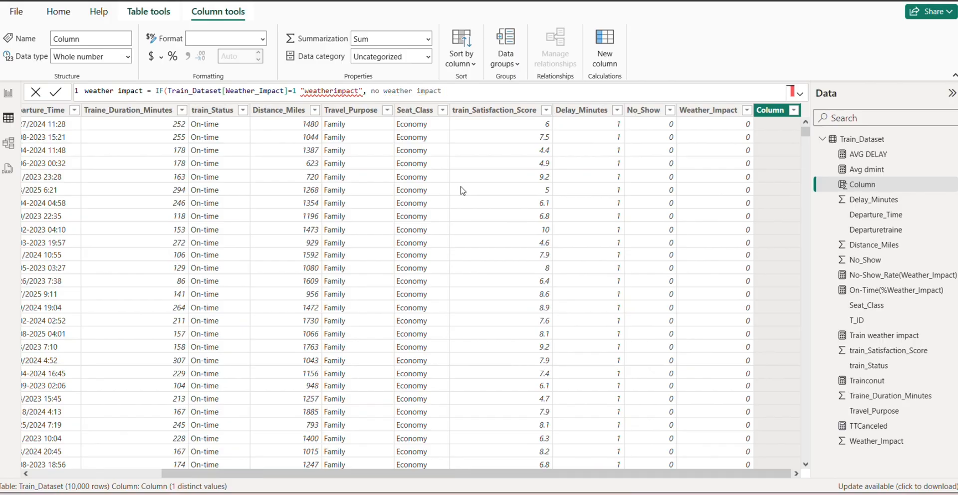
pyautogui.write('"')
pyautogui.click(463, 92)
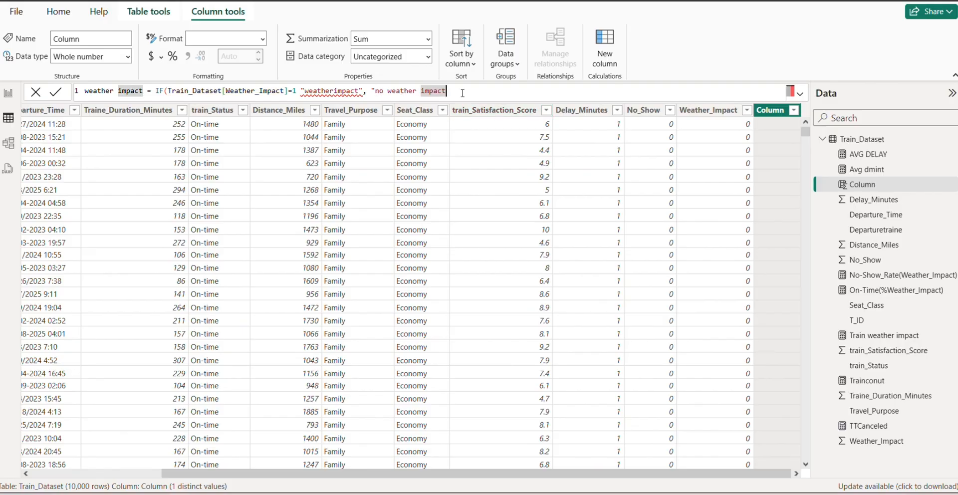
pyautogui.write('"')
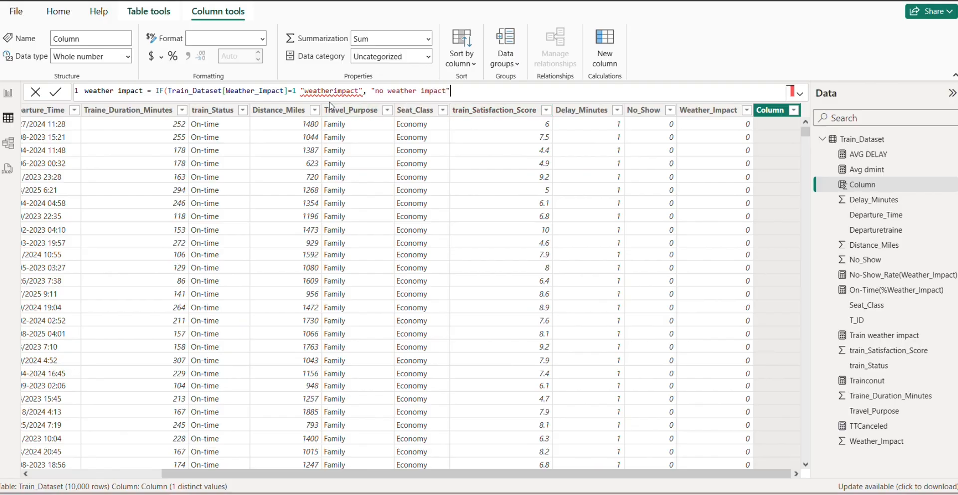
# Correct the true result to "weather impact" with a space and insert the missing comma after the =1 condition
pyautogui.click(332, 93)
pyautogui.write('_')
pyautogui.click(470, 90)
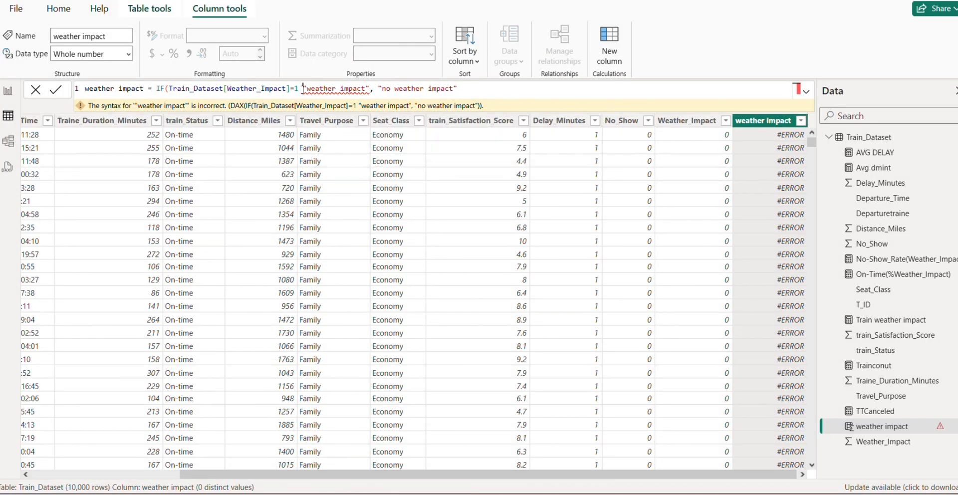
pyautogui.press('Left')
pyautogui.write(',')
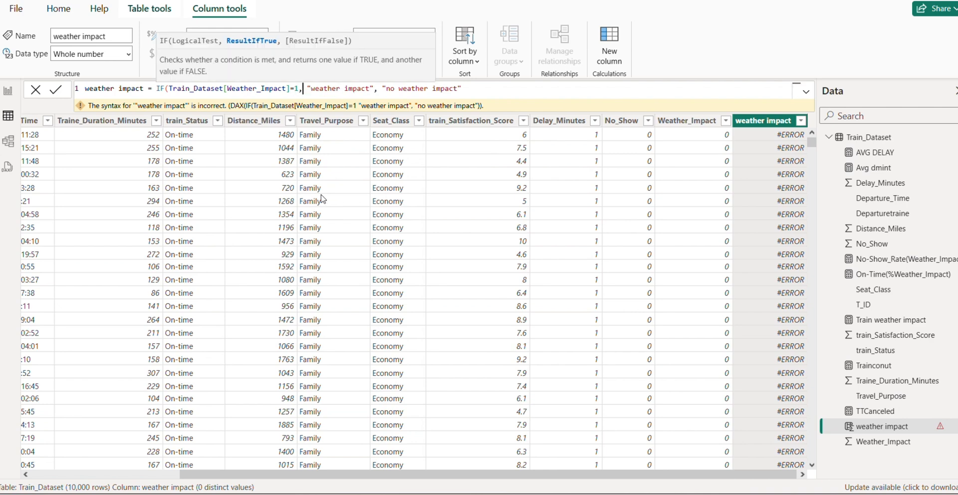
# Close the weather impact IF formula with a parenthesis, commit it, and check the new column's distinct values
pyautogui.click(474, 89)
pyautogui.press('Return')
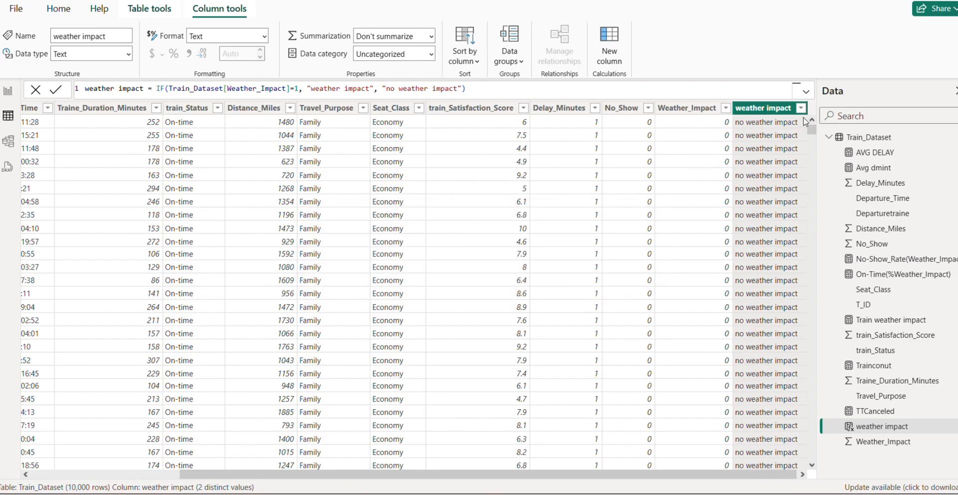
pyautogui.click(801, 109)
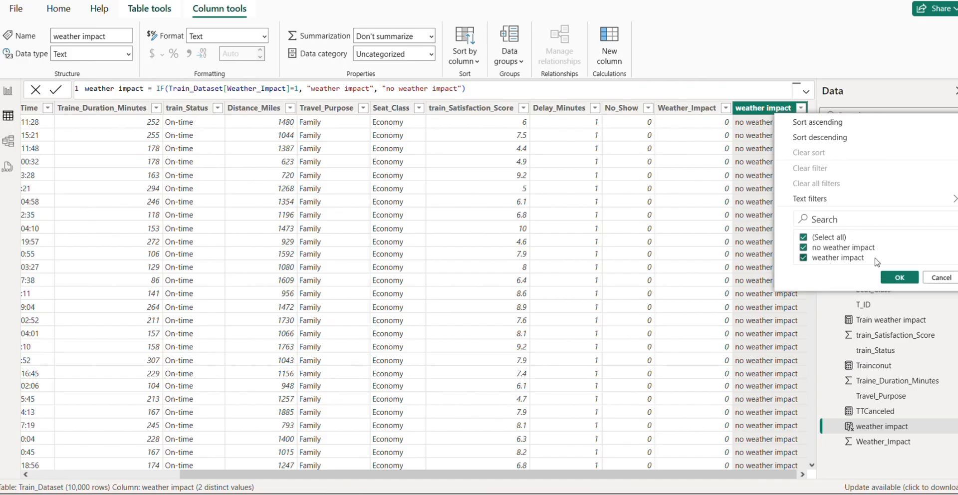
pyautogui.click(703, 245)
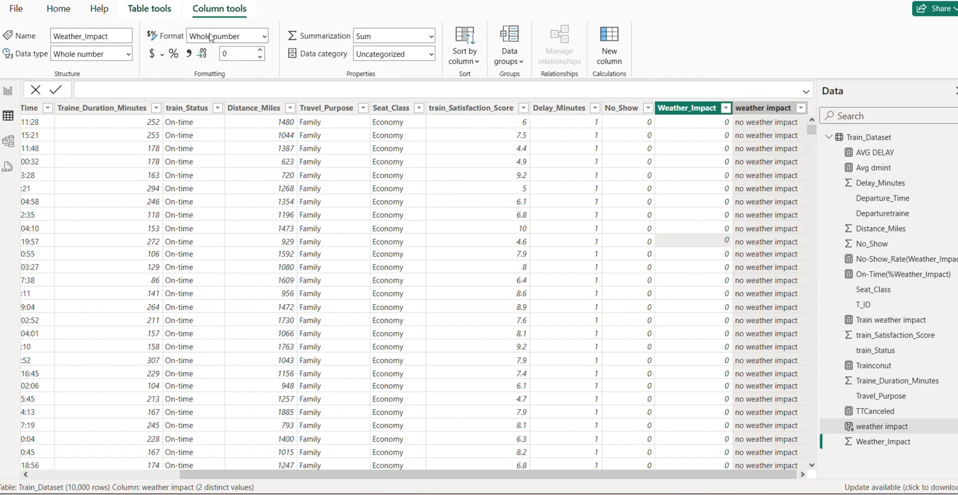
# Return to the report page and move the Avg dmint card above the TTCanceled card
pyautogui.click(8, 91)
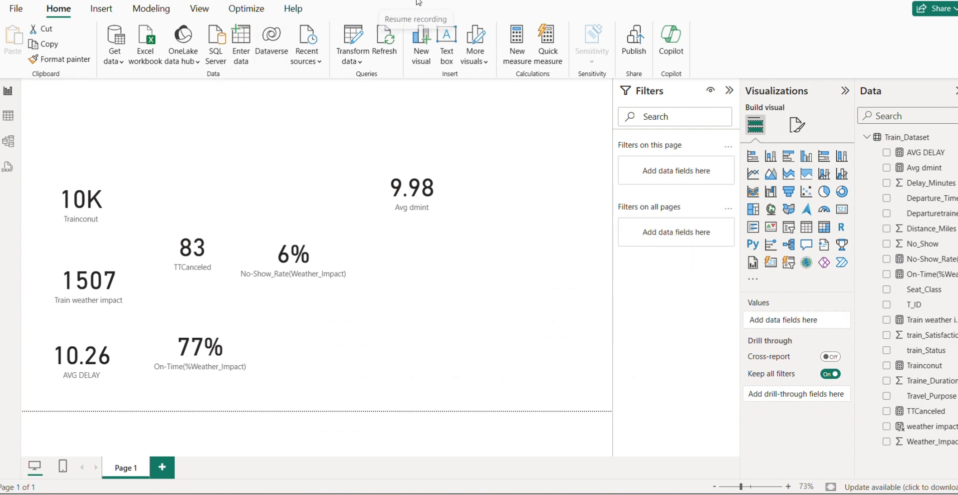
pyautogui.moveTo(433, 168); pyautogui.dragTo(301, 134)
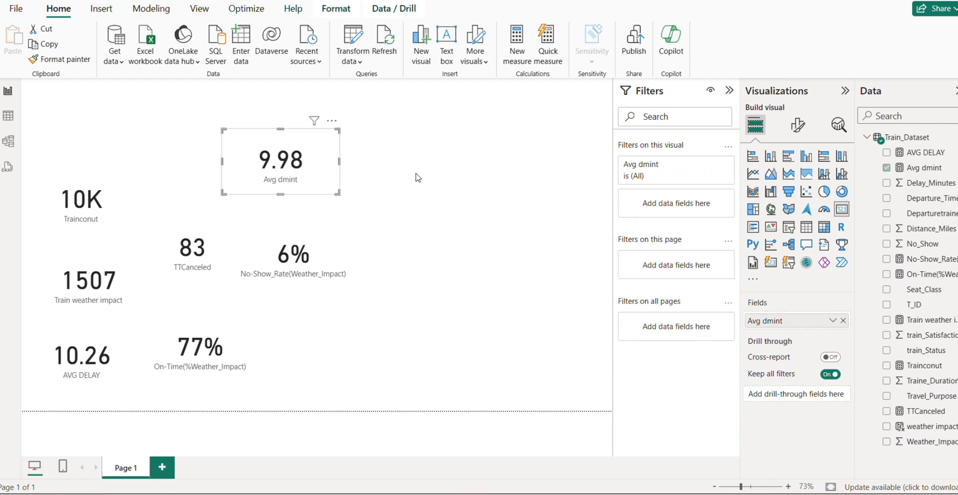
pyautogui.moveTo(282, 167); pyautogui.dragTo(201, 154)
pyautogui.click(439, 225)
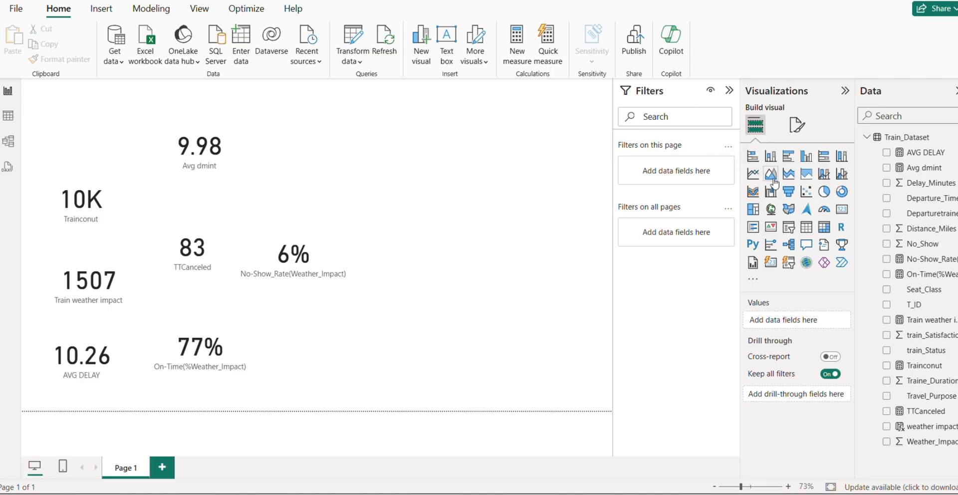
# Insert an area chart in the open space with Avg dmint on the Y-axis and weather impact on the X-axis
pyautogui.click(771, 175)
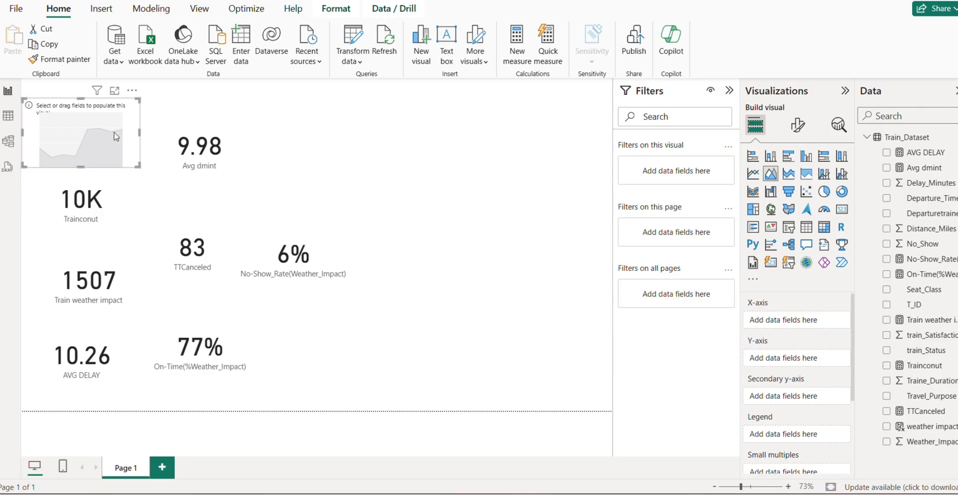
pyautogui.moveTo(116, 136); pyautogui.dragTo(464, 185)
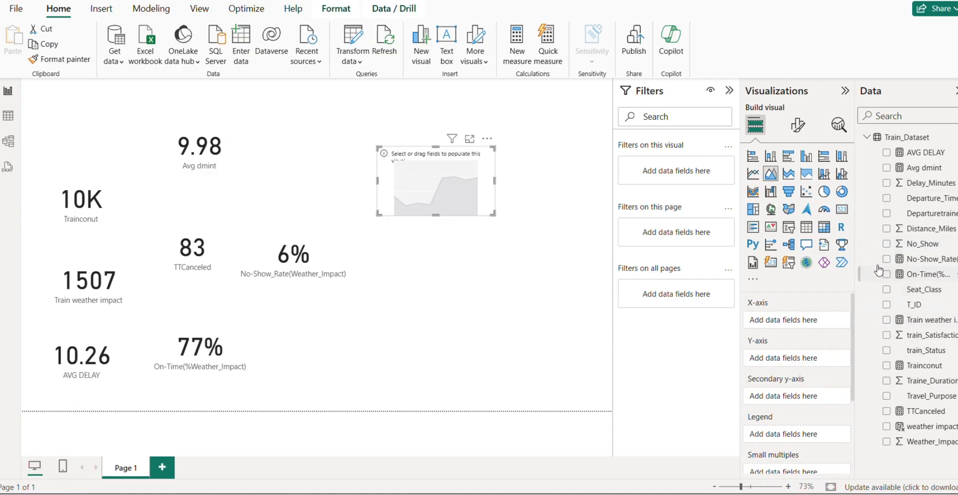
pyautogui.moveTo(926, 174); pyautogui.dragTo(479, 177)
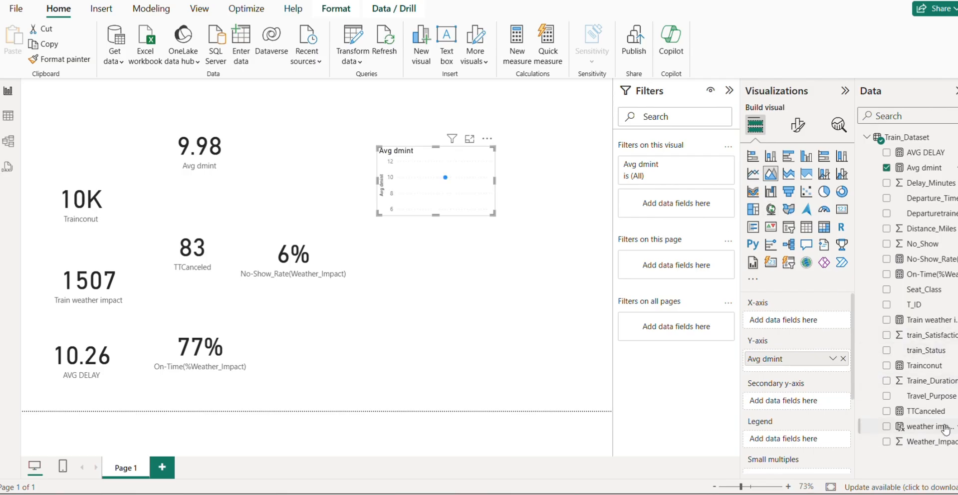
pyautogui.moveTo(942, 428); pyautogui.dragTo(478, 217)
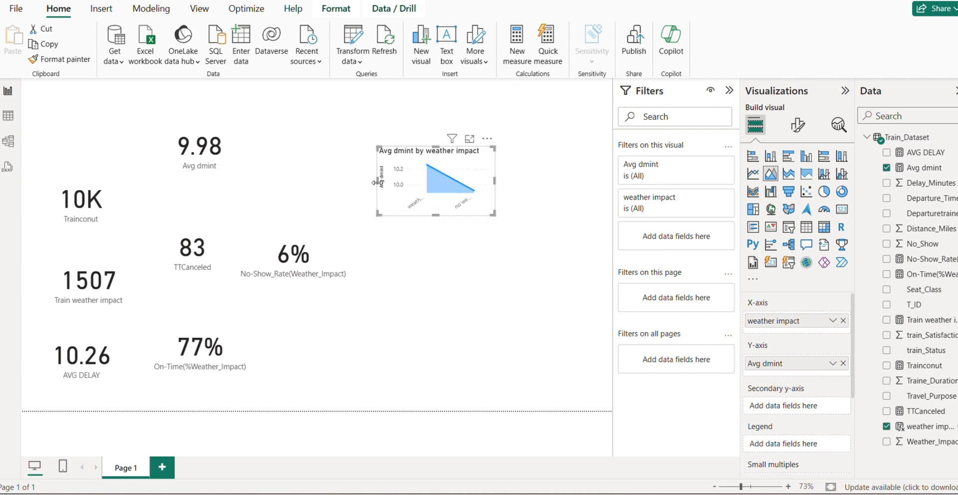
# Widen and heighten the Avg dmint area chart, placing it beside the Avg dmint card
pyautogui.moveTo(378, 180); pyautogui.dragTo(315, 174)
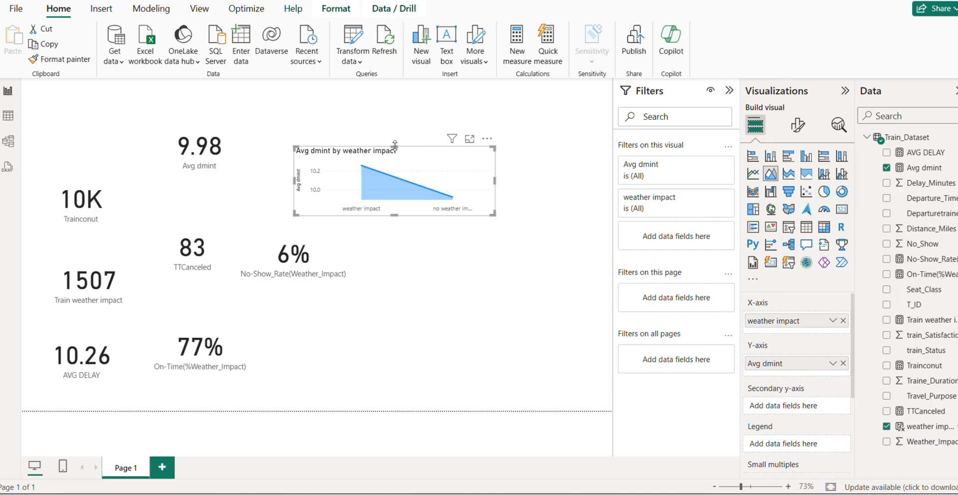
pyautogui.moveTo(394, 147); pyautogui.dragTo(395, 123)
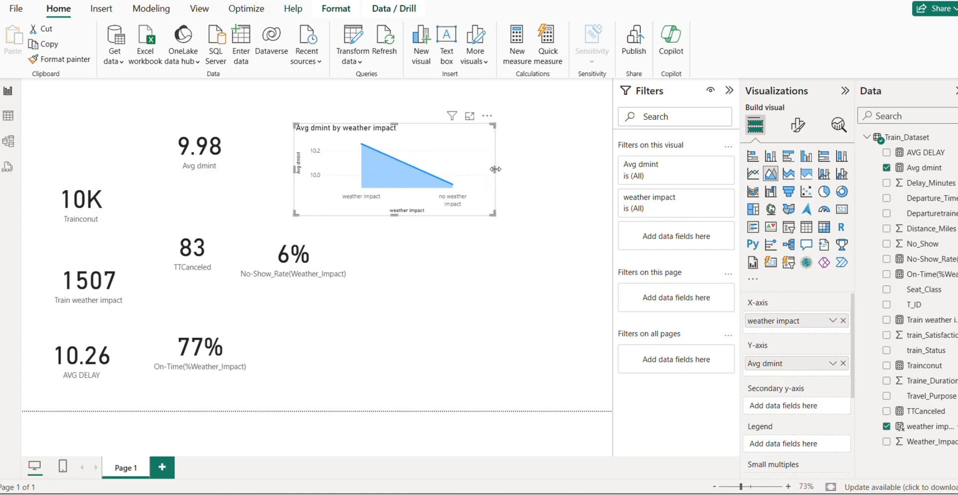
pyautogui.moveTo(494, 171); pyautogui.dragTo(559, 170)
pyautogui.moveTo(458, 198); pyautogui.dragTo(449, 209)
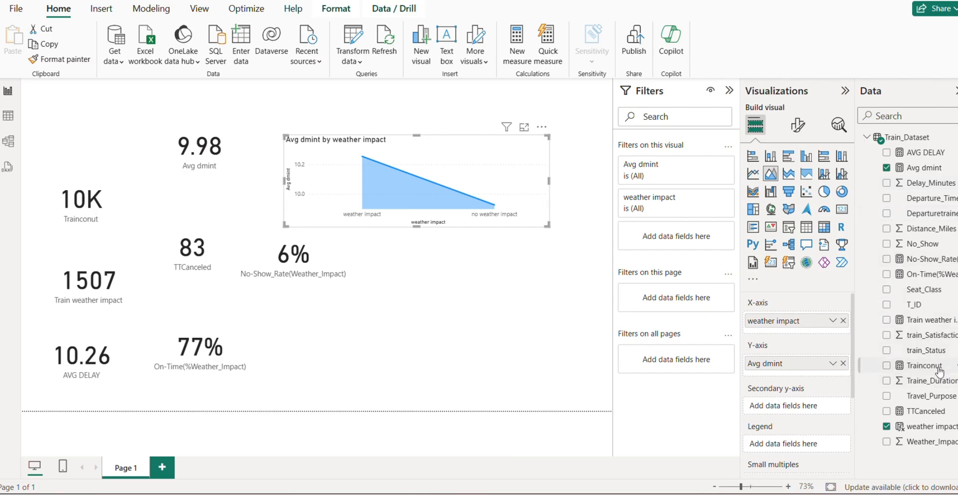
# Add Trainconut to the area chart's Y-axis, then move the chart above the Trainconut card and narrow it to fit
pyautogui.moveTo(940, 372); pyautogui.dragTo(453, 206)
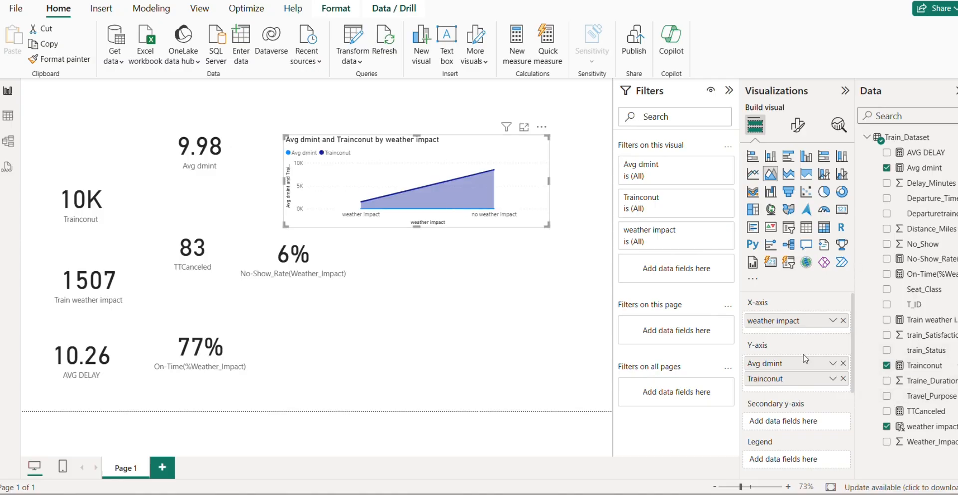
pyautogui.moveTo(446, 195)
pyautogui.moveTo(363, 168); pyautogui.dragTo(117, 123)
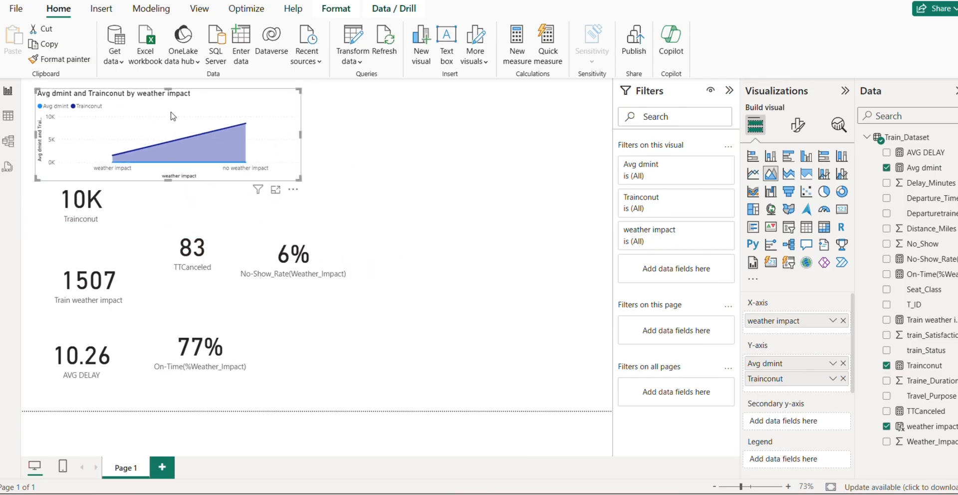
pyautogui.moveTo(300, 140); pyautogui.dragTo(130, 135)
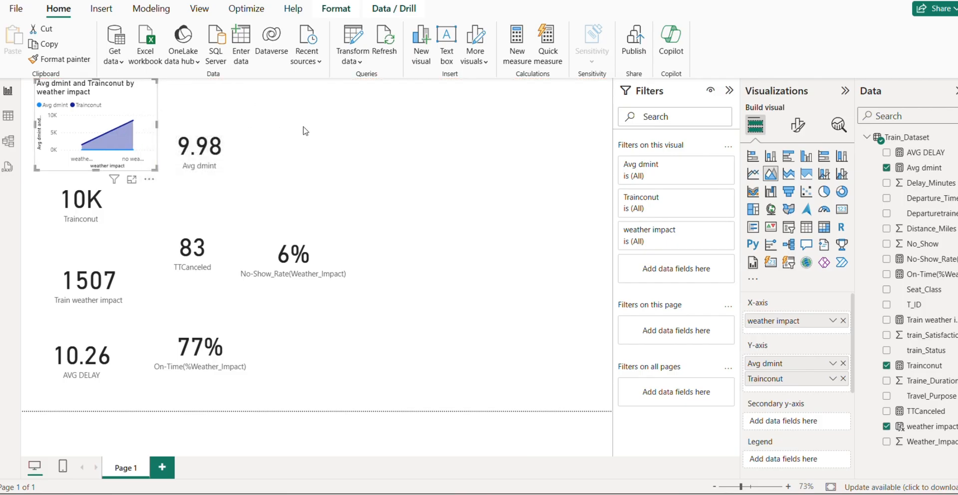
pyautogui.click(588, 317)
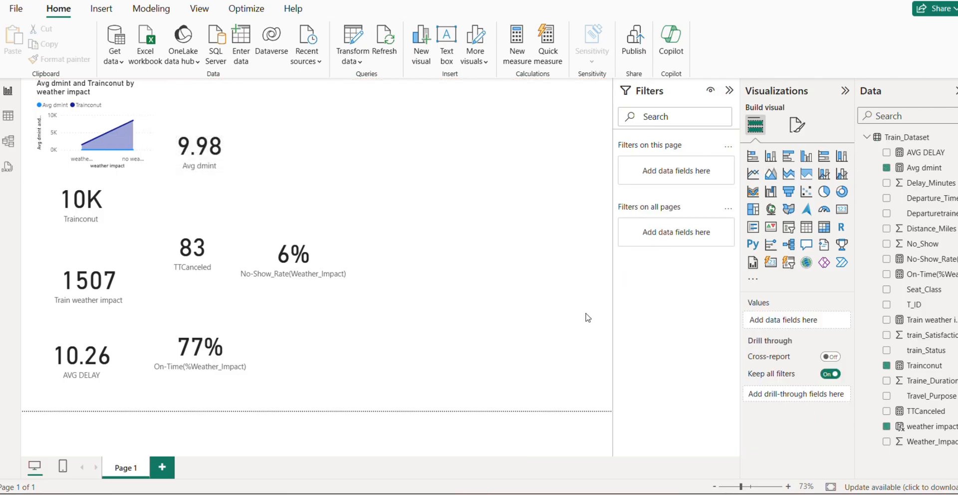
# Insert an empty clustered column chart and place it to the right of the Avg dmint card
pyautogui.click(804, 159)
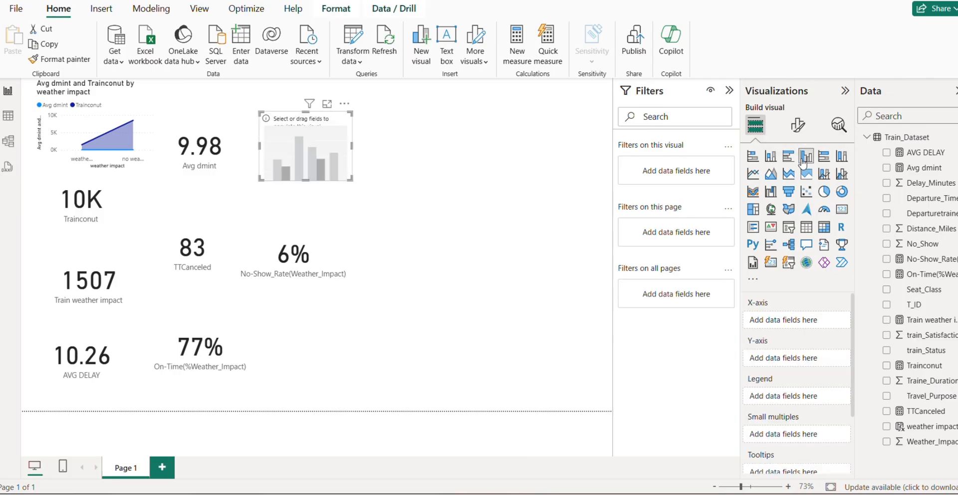
pyautogui.moveTo(333, 164); pyautogui.dragTo(399, 190)
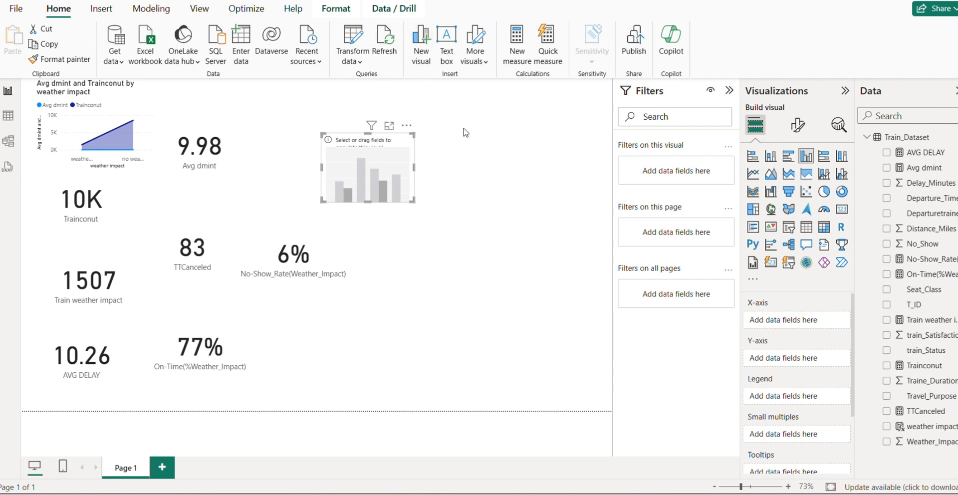
pyautogui.click(502, 130)
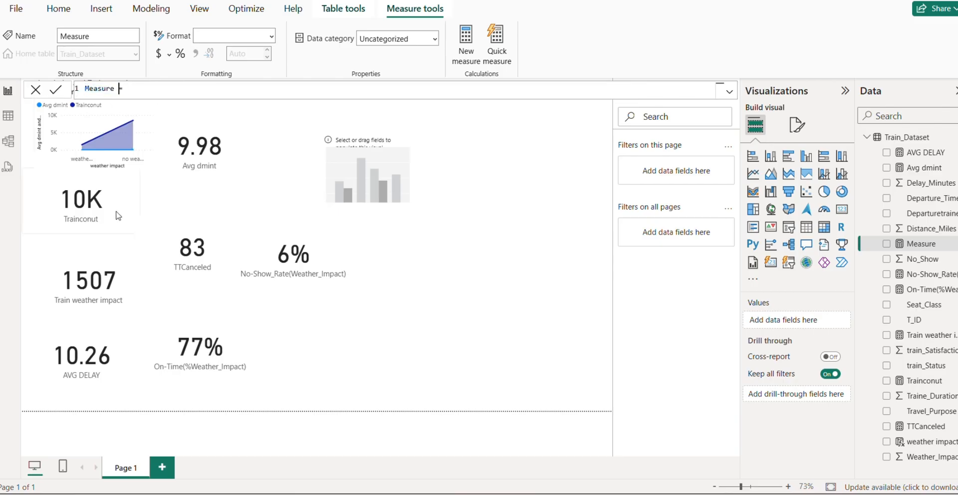
# Create a measure named AVG satisfaction score that uses CALCULATE with the AVERAGE of Train_Dataset[train_Satisfaction_Score]
pyautogui.press('BackSpace')
pyautogui.press('BackSpace')
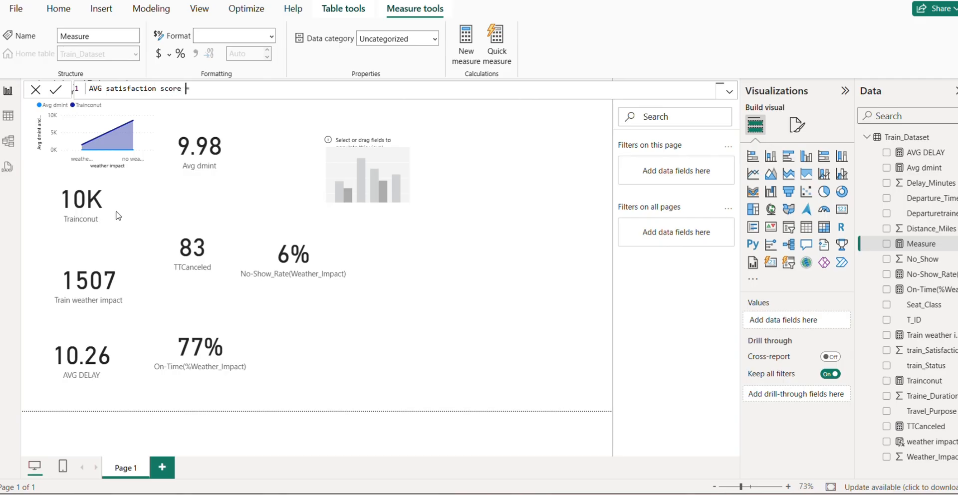
pyautogui.write('ca')
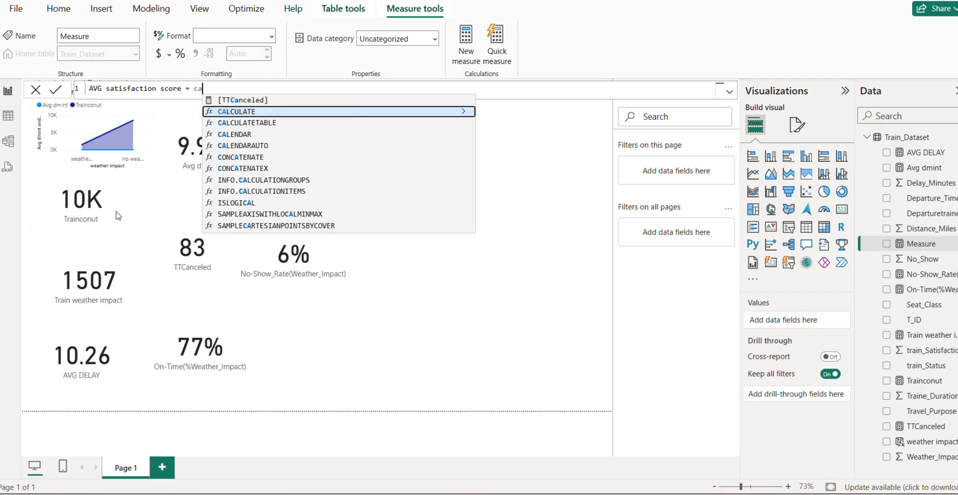
pyautogui.press('Tab')
pyautogui.write('av')
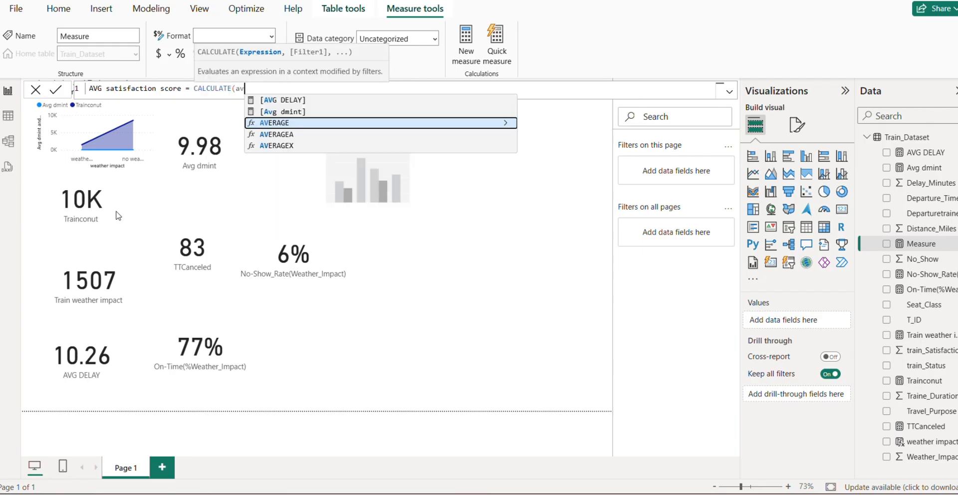
pyautogui.press('Tab')
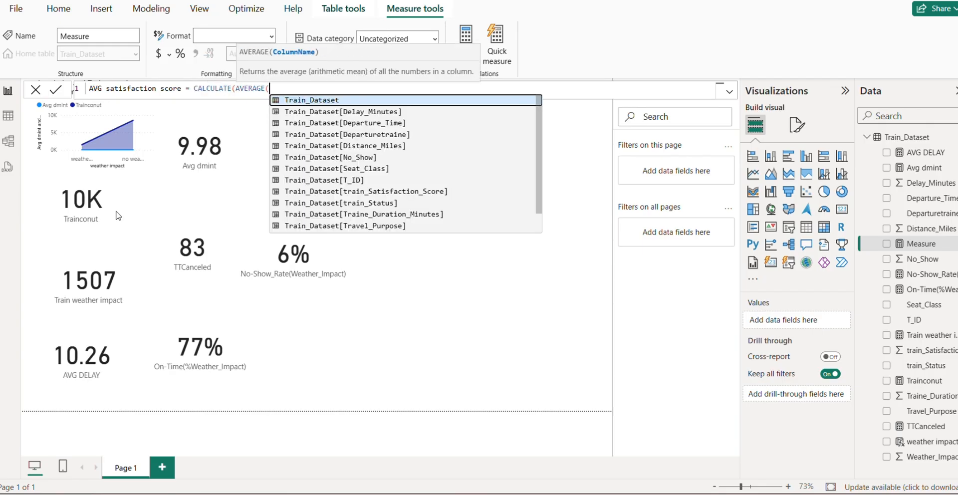
pyautogui.write('ta')
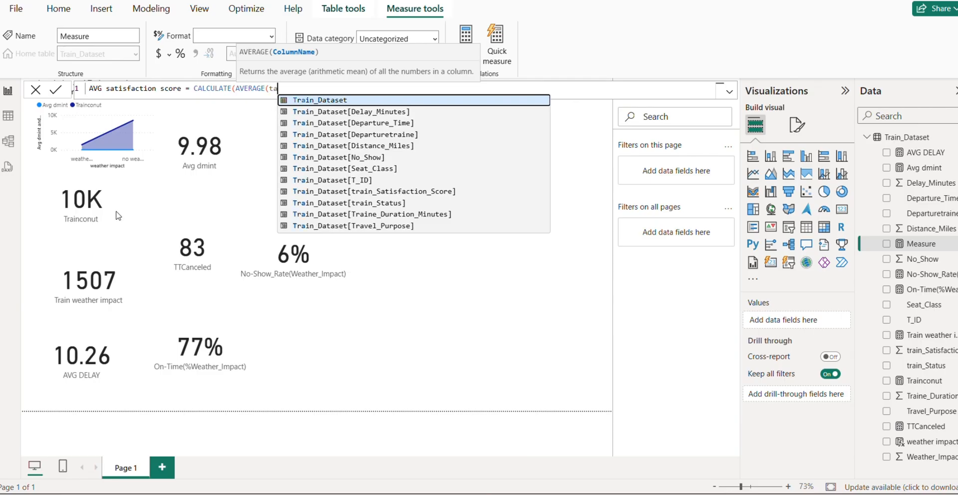
pyautogui.click(324, 192)
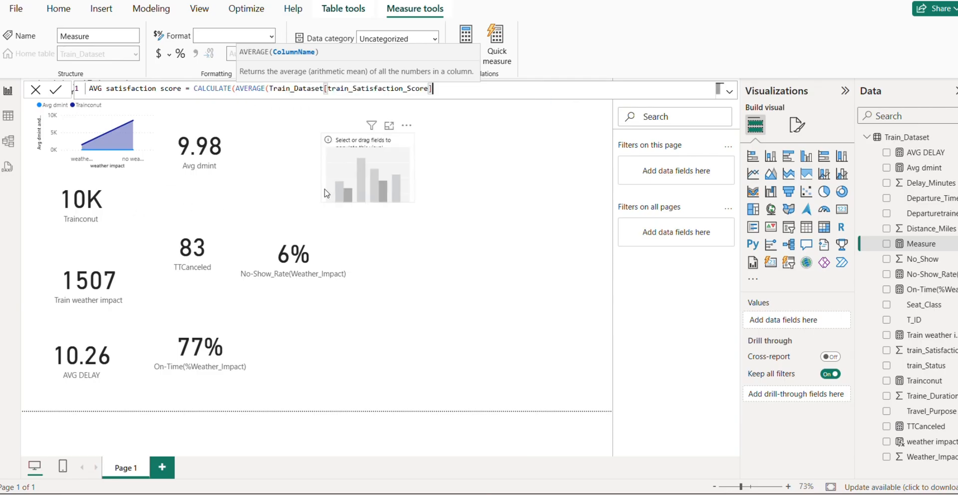
pyautogui.write(')')
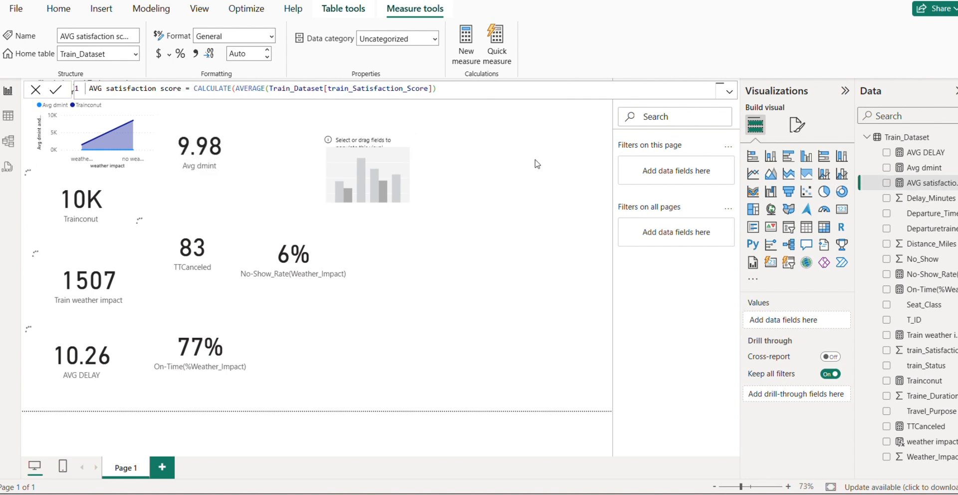
# Add the missing closing parenthesis to the AVG satisfaction score formula and commit the measure
pyautogui.click(456, 91)
pyautogui.press('Return')
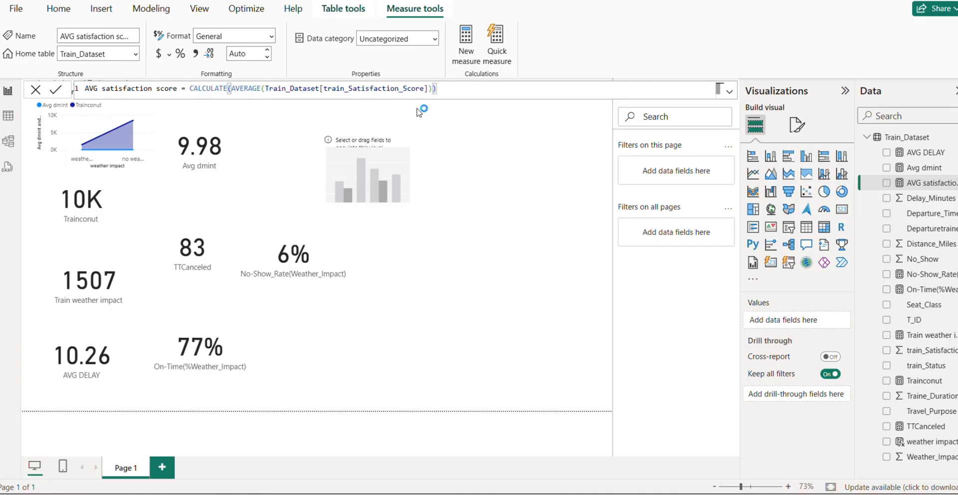
pyautogui.press('Return')
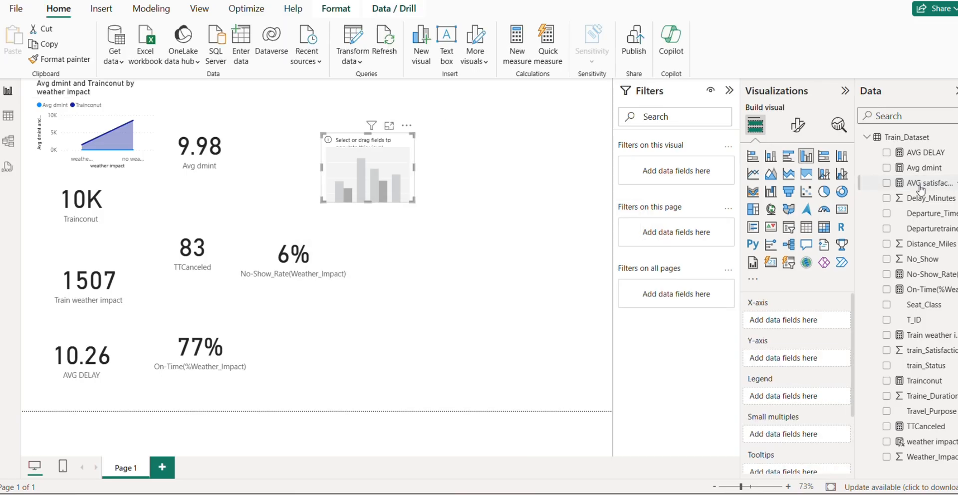
# Plot AVG satisfaction score by weather impact in the column chart and enlarge the chart
pyautogui.moveTo(922, 182); pyautogui.dragTo(426, 175)
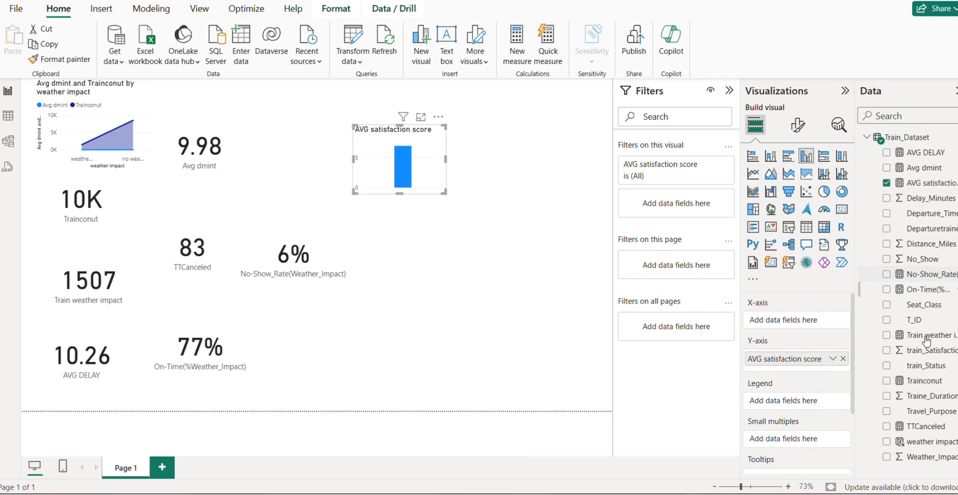
pyautogui.moveTo(933, 450); pyautogui.dragTo(556, 159)
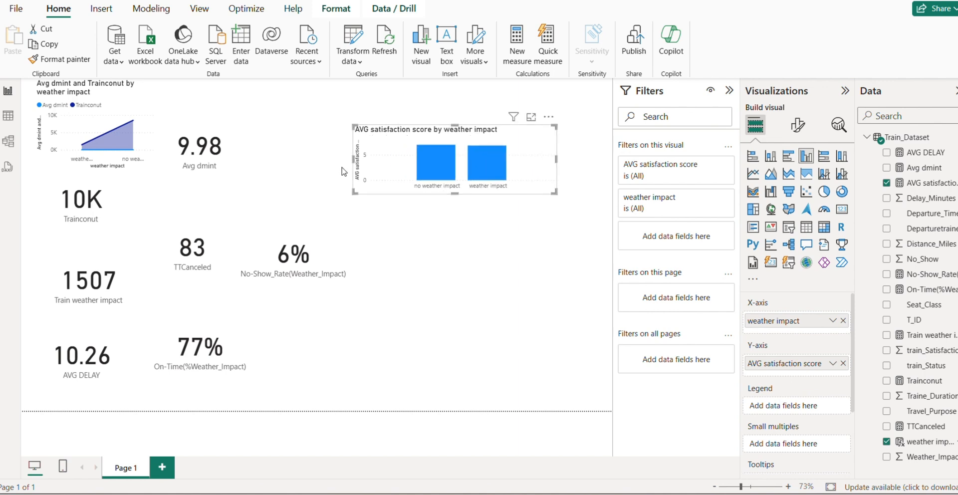
pyautogui.moveTo(352, 162); pyautogui.dragTo(288, 161)
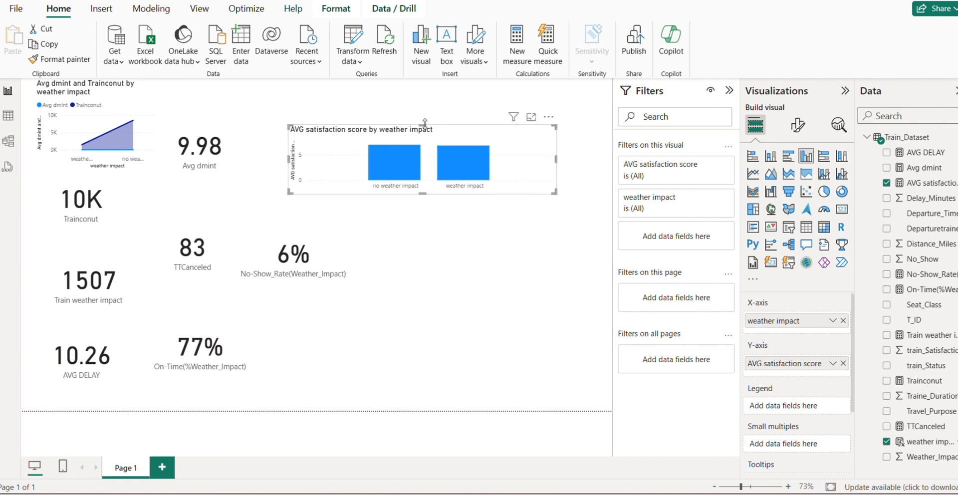
pyautogui.moveTo(427, 110); pyautogui.dragTo(427, 89)
# Move the satisfaction score chart next to the Avg dmint card and reduce its width slightly
pyautogui.moveTo(429, 158); pyautogui.dragTo(381, 172)
pyautogui.click(489, 211)
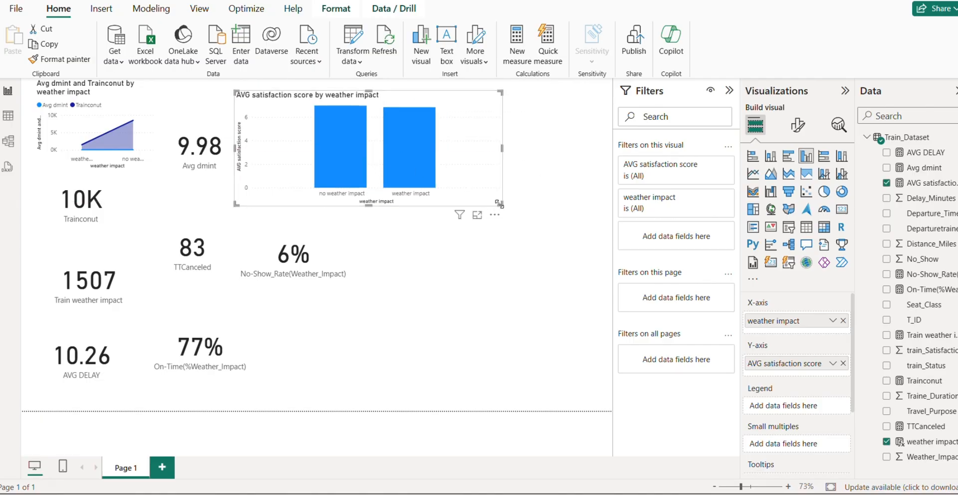
pyautogui.moveTo(483, 207); pyautogui.dragTo(444, 200)
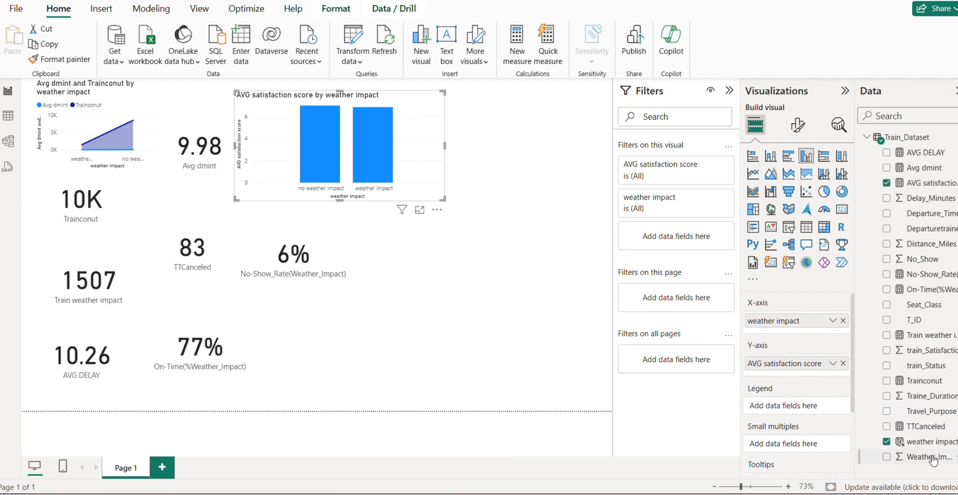
# Use Weather_Impact as the legend of the AVG satisfaction score column chart
pyautogui.scroll(-3, 802, 395)
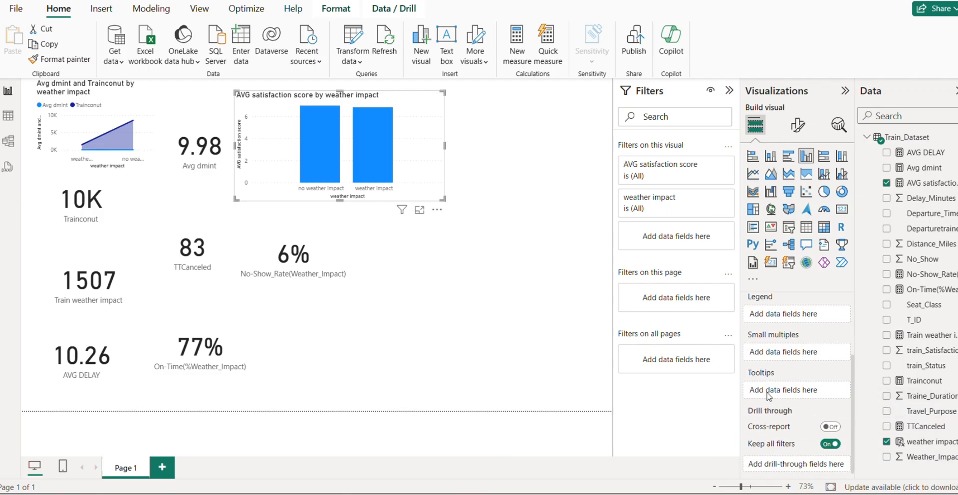
pyautogui.scroll(3, 769, 401)
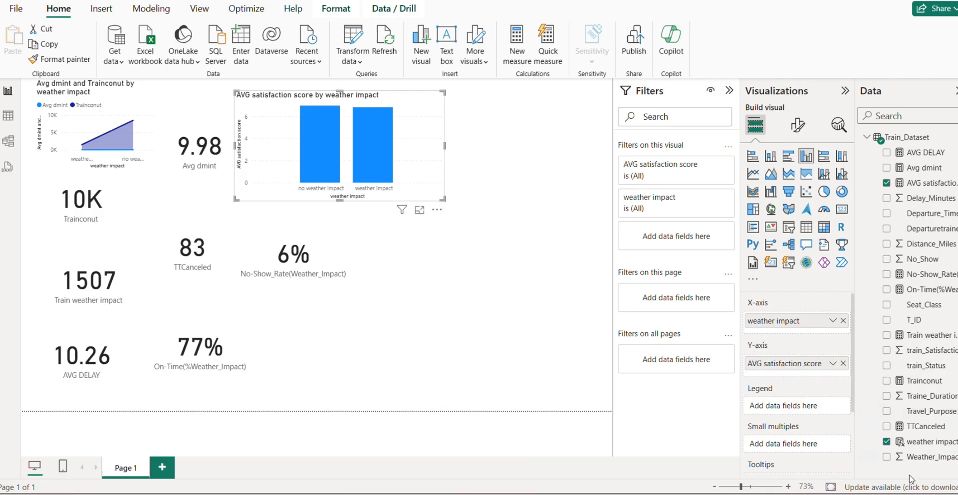
pyautogui.moveTo(928, 457); pyautogui.dragTo(781, 404)
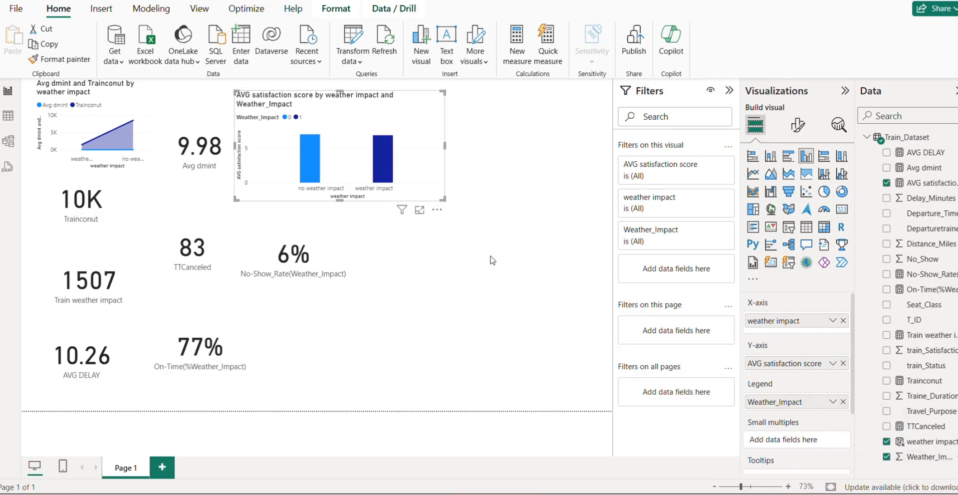
pyautogui.moveTo(302, 177)
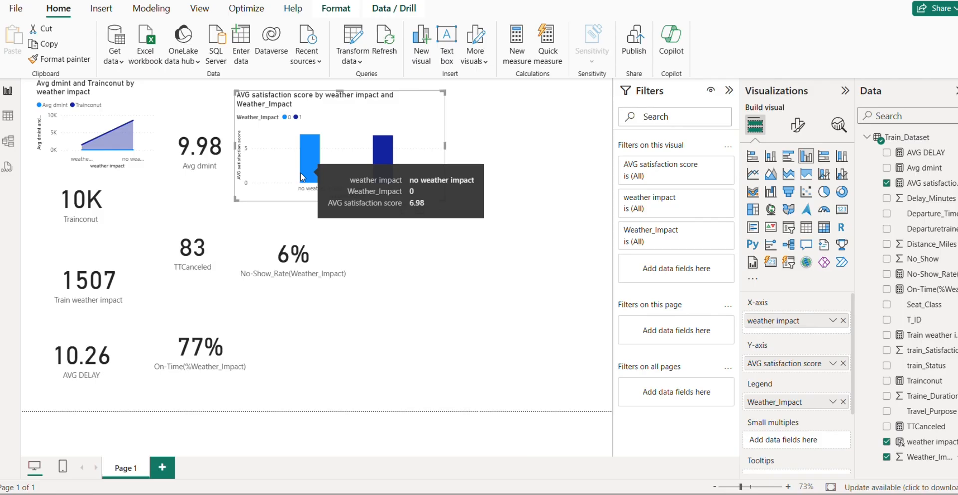
pyautogui.moveTo(385, 163)
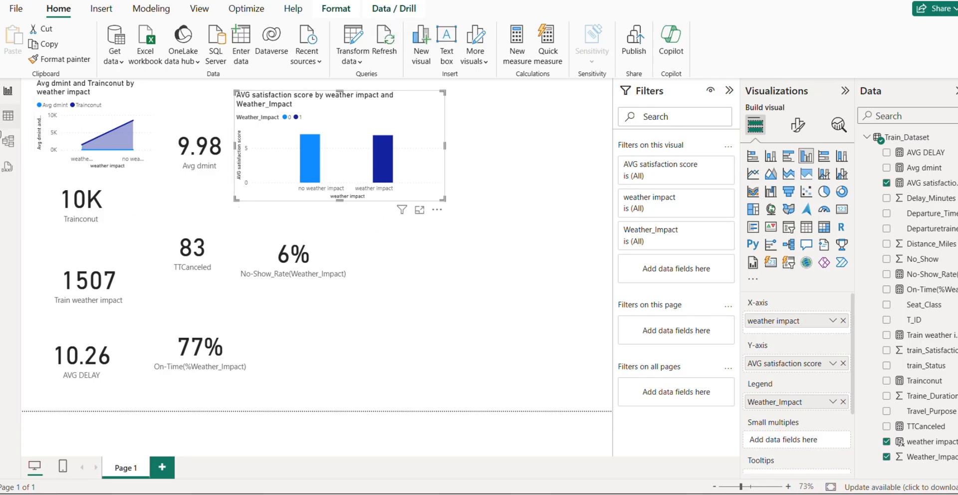
# Add a calculated column to Train_Dataset: Cancellation = IF(Train_Dataset[train_Status] = "Cancelled", "Cancelled", "Not Cancelled")
pyautogui.click(8, 115)
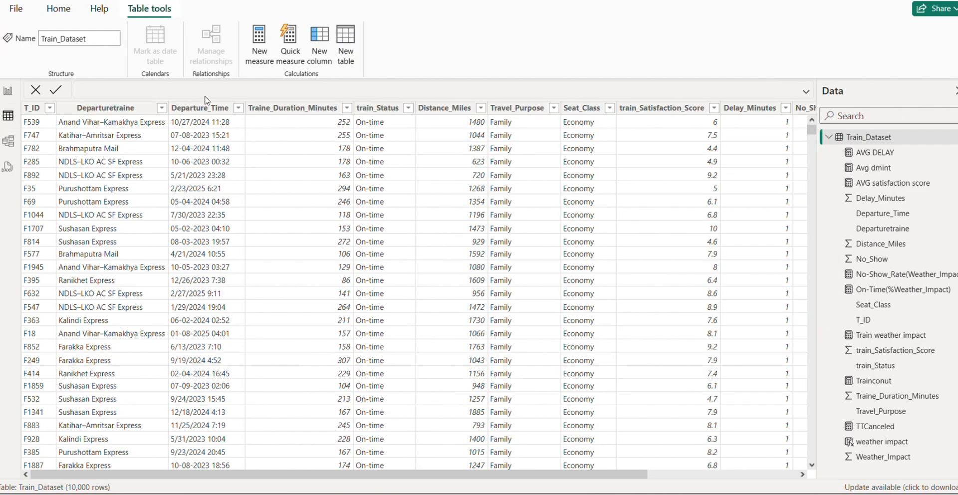
pyautogui.click(328, 51)
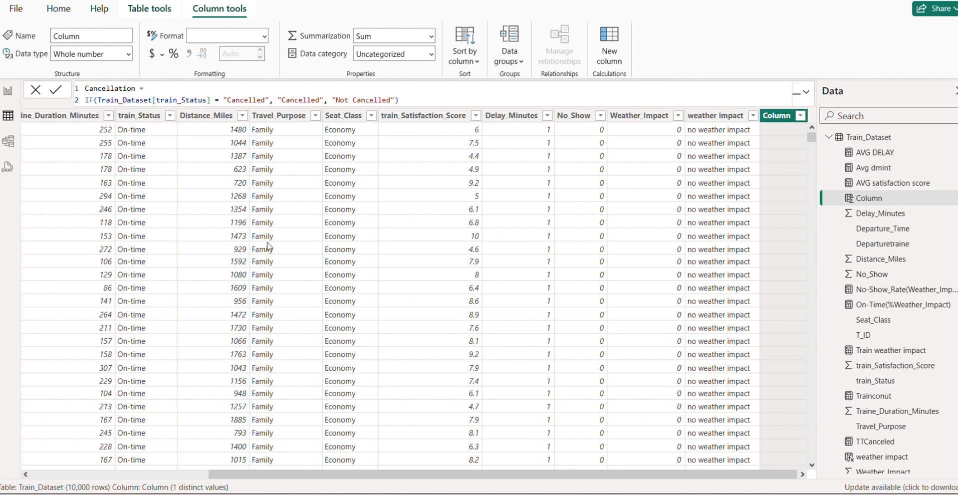
pyautogui.moveTo(332, 477); pyautogui.dragTo(165, 423)
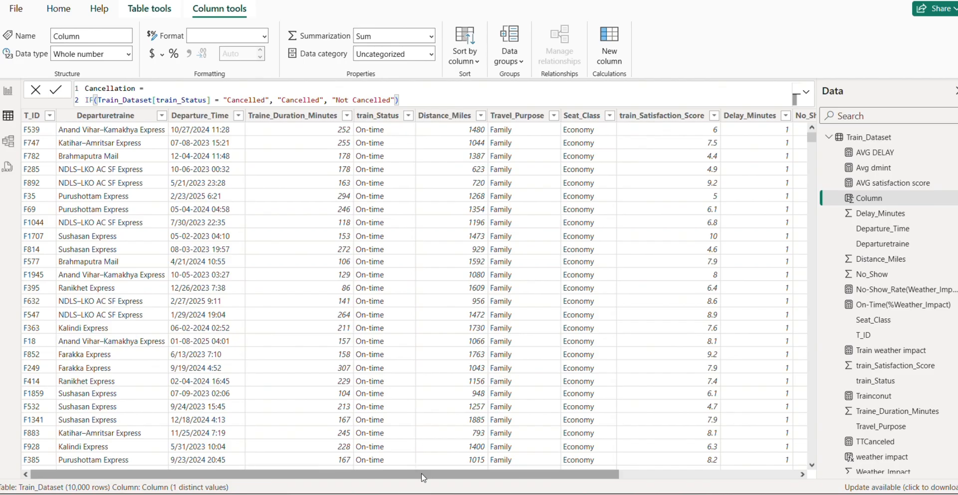
pyautogui.moveTo(426, 477); pyautogui.dragTo(682, 482)
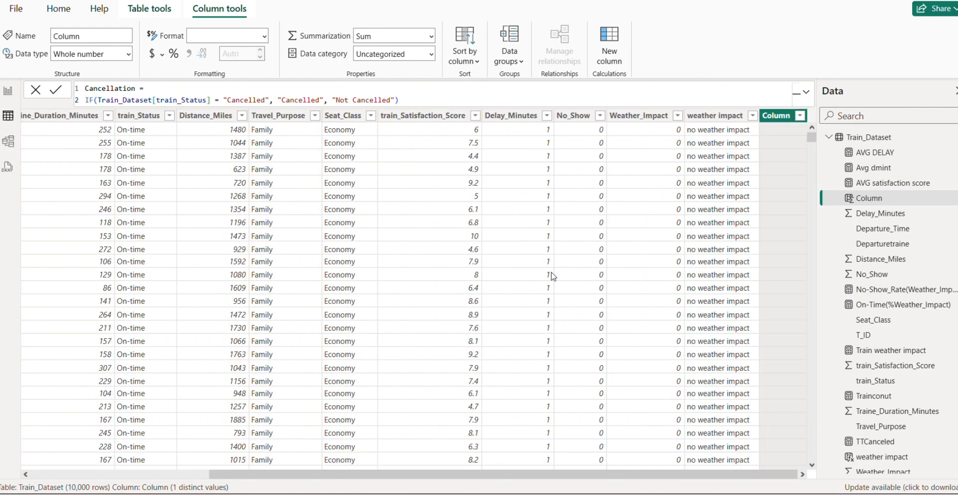
pyautogui.press('Return')
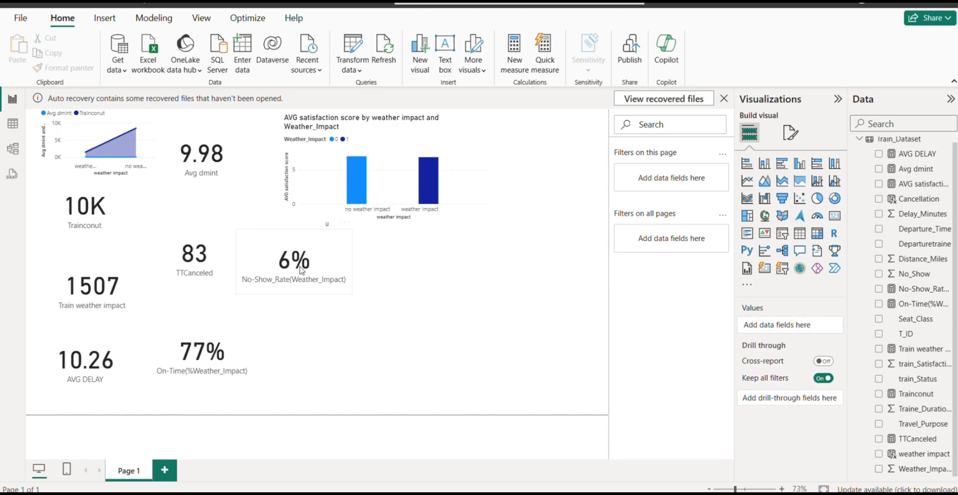
# Insert a donut chart below the satisfaction score bar chart, with only the Cancellation column as its legend
pyautogui.click(832, 200)
pyautogui.moveTo(544, 170); pyautogui.dragTo(469, 305)
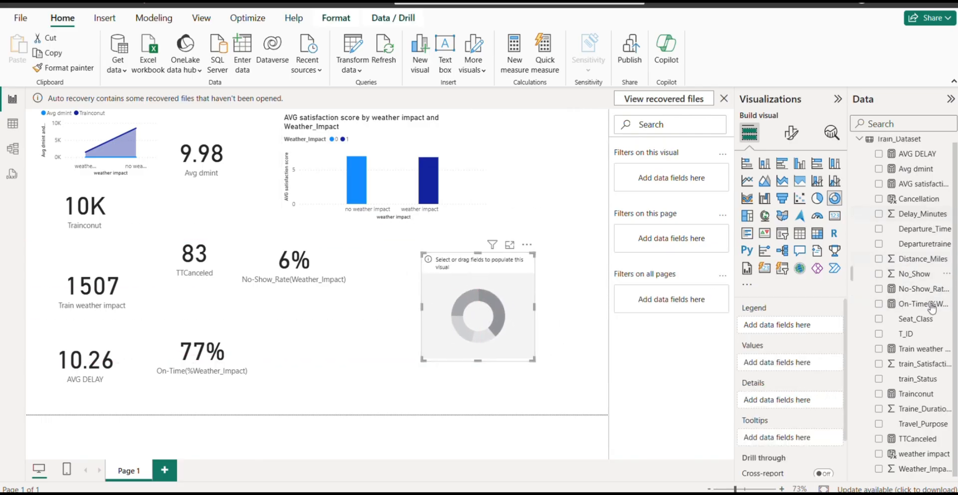
pyautogui.moveTo(923, 340); pyautogui.dragTo(497, 317)
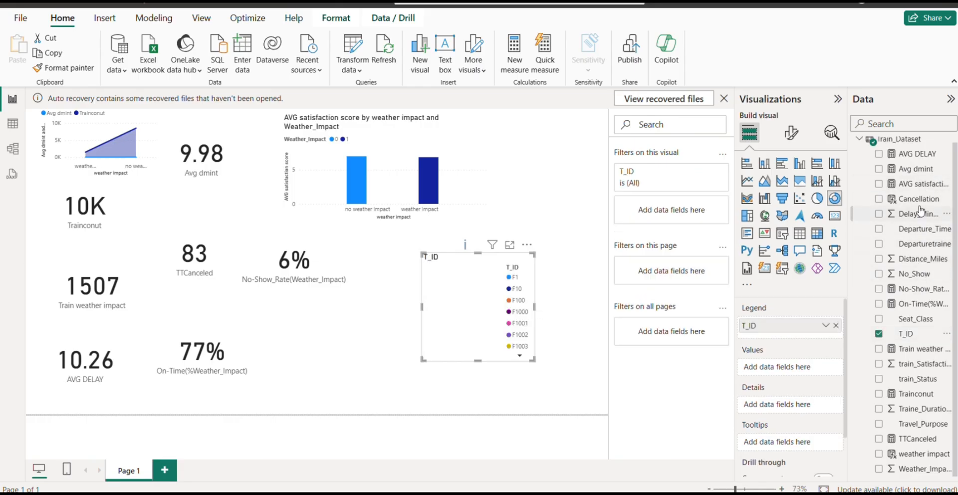
pyautogui.moveTo(921, 200); pyautogui.dragTo(497, 279)
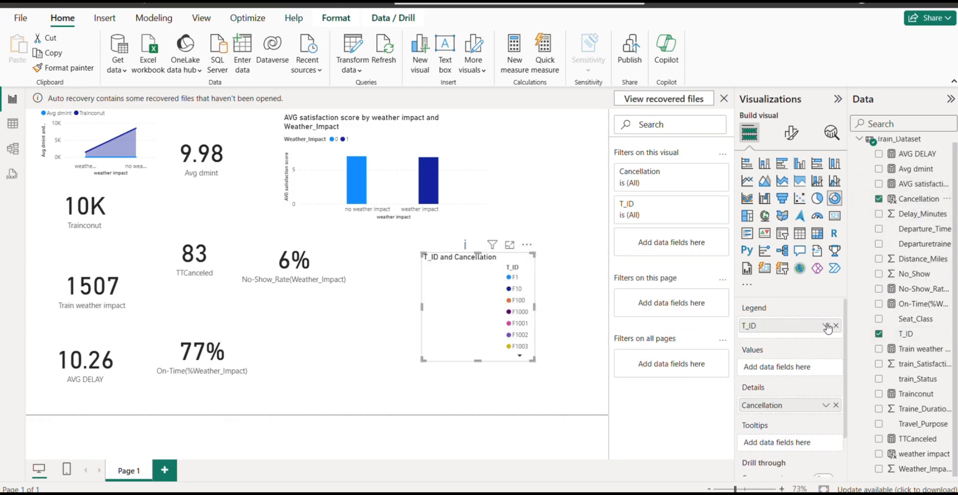
pyautogui.click(837, 326)
pyautogui.moveTo(801, 405); pyautogui.dragTo(794, 328)
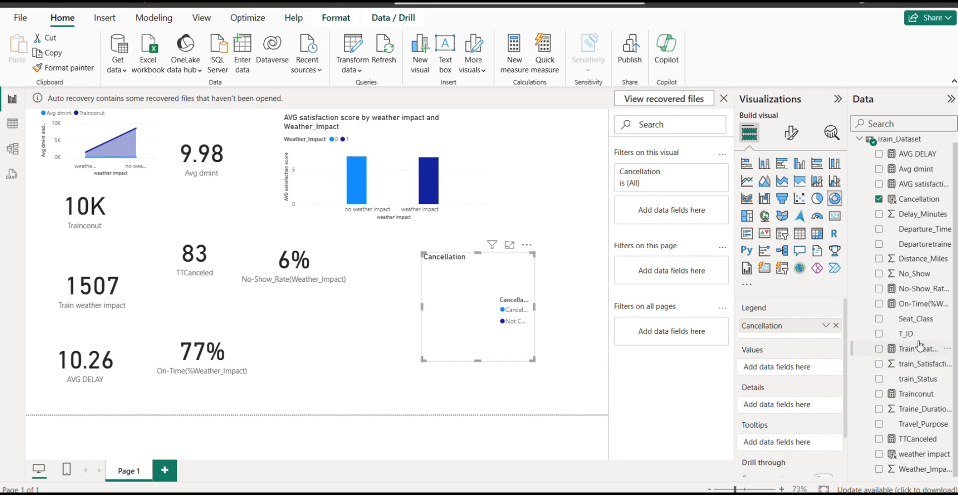
# Add T_ID to the donut chart's details and Delay_Minutes to its values, and enlarge the chart
pyautogui.moveTo(906, 334); pyautogui.dragTo(490, 300)
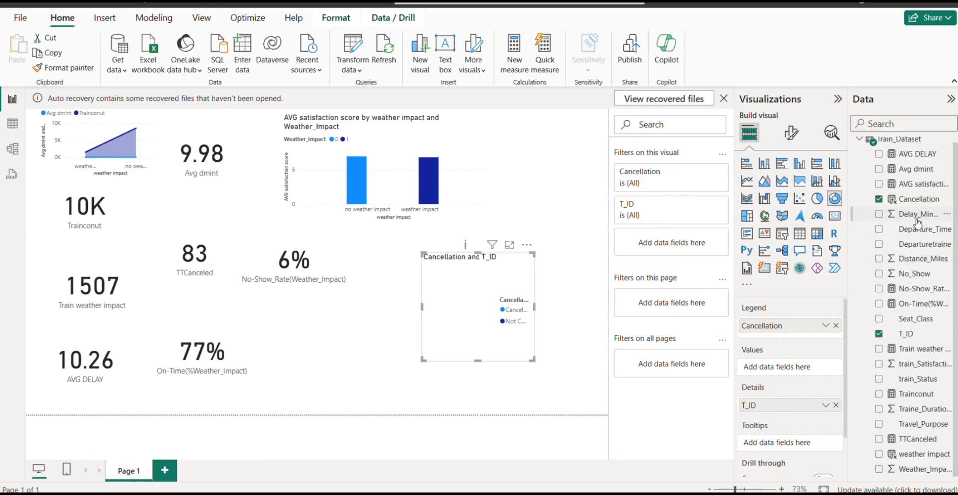
pyautogui.moveTo(920, 215); pyautogui.dragTo(472, 310)
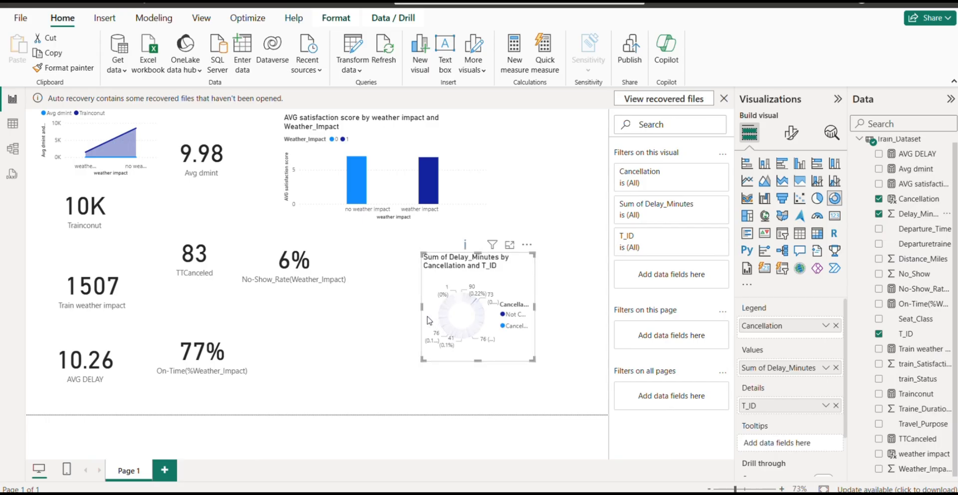
pyautogui.moveTo(422, 300); pyautogui.dragTo(388, 302)
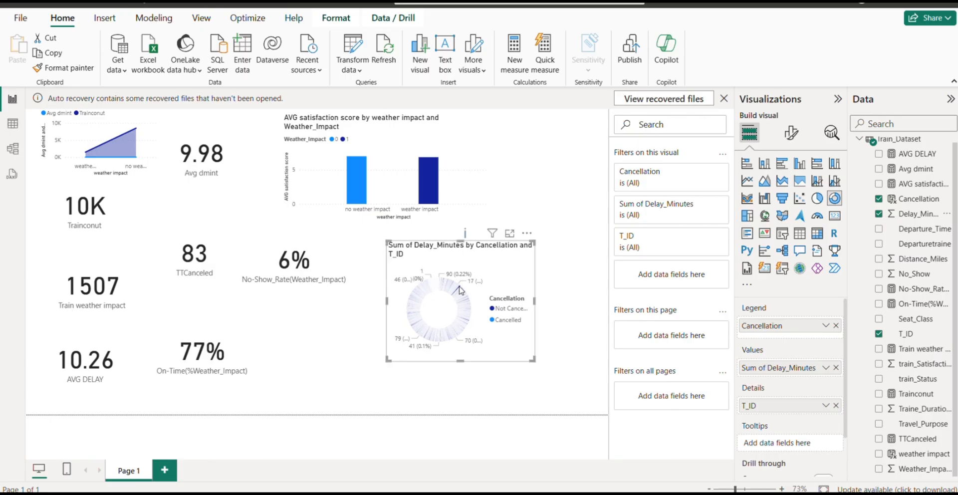
# Replace Delay_Minutes with the count of Seat_Class as the donut chart's values
pyautogui.moveTo(460, 289)
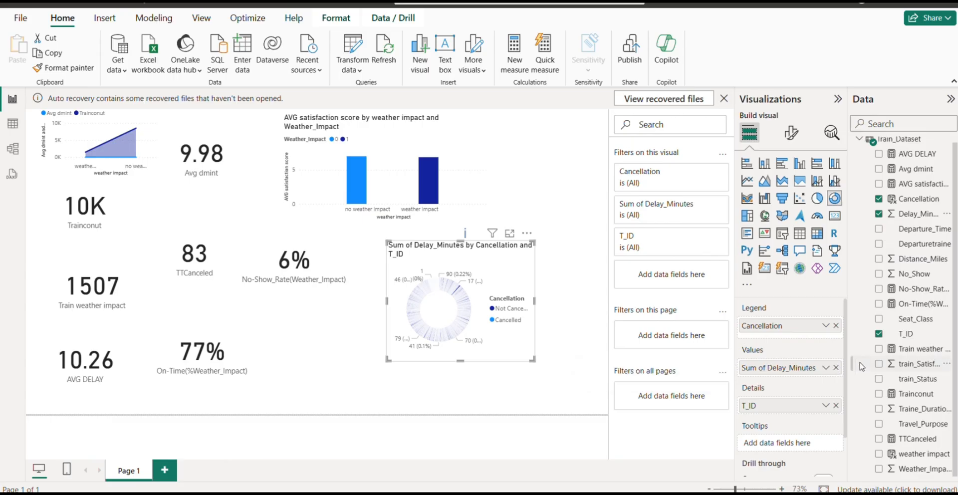
pyautogui.click(827, 368)
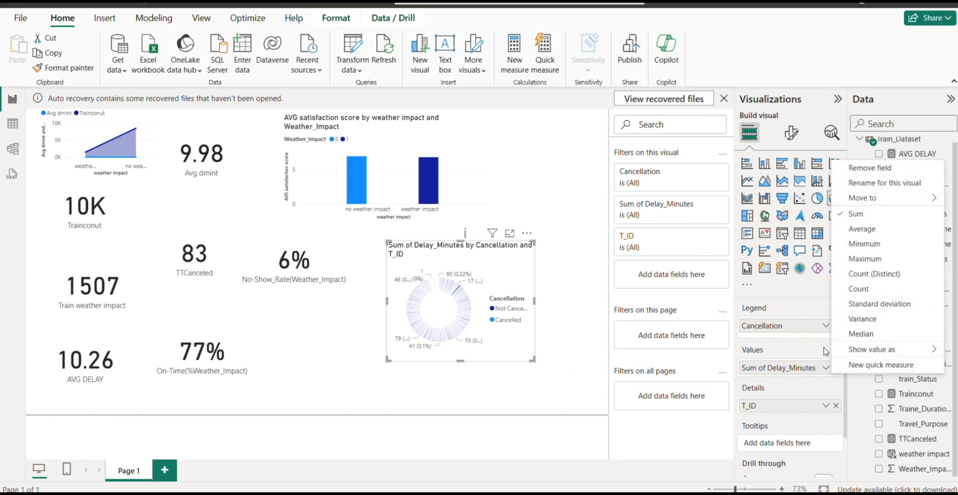
pyautogui.click(845, 364)
pyautogui.click(837, 368)
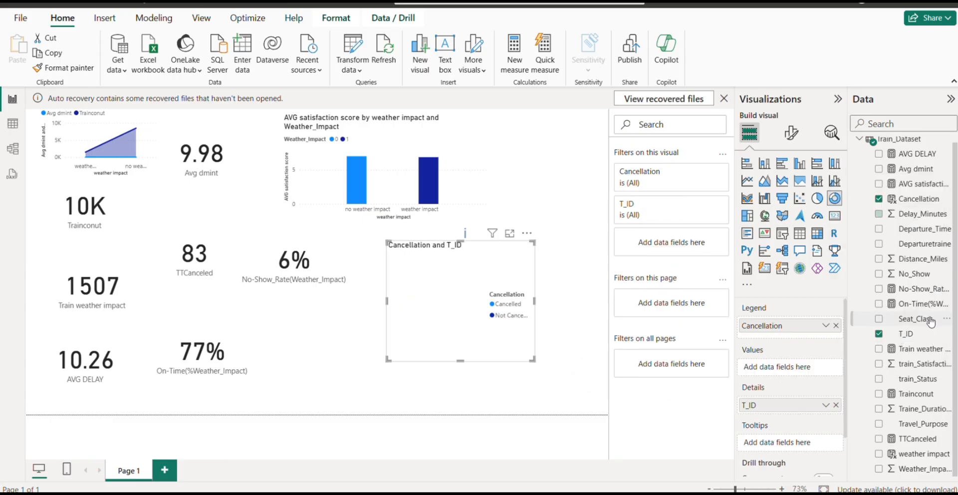
pyautogui.moveTo(929, 320); pyautogui.dragTo(785, 367)
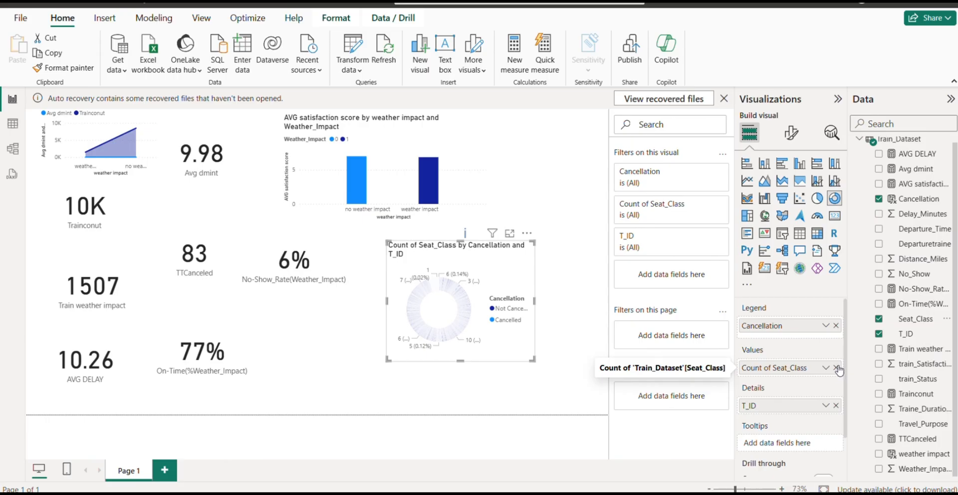
# Rearrange the report page with the donut chart in the lower-right corner, the bar chart above it and the cards grouped on the left
pyautogui.moveTo(439, 305); pyautogui.dragTo(482, 326)
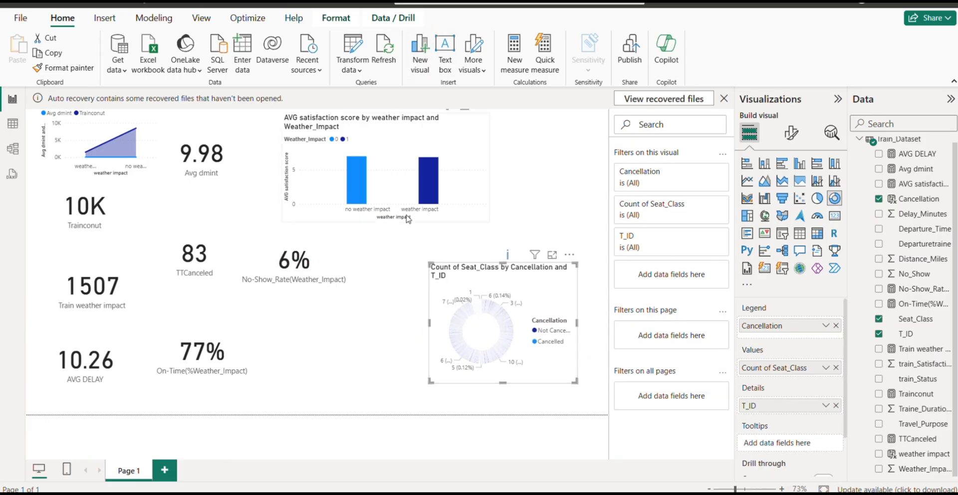
pyautogui.moveTo(353, 204); pyautogui.dragTo(337, 206)
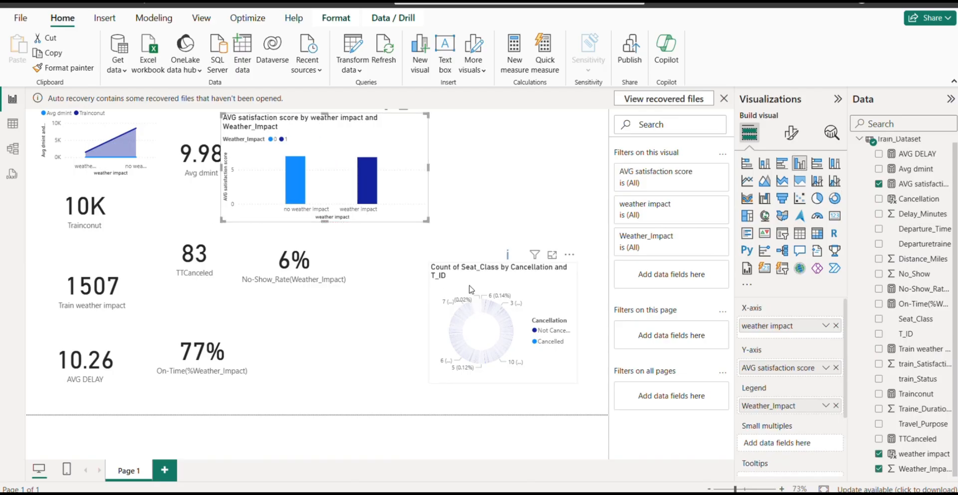
pyautogui.moveTo(520, 254); pyautogui.dragTo(551, 285)
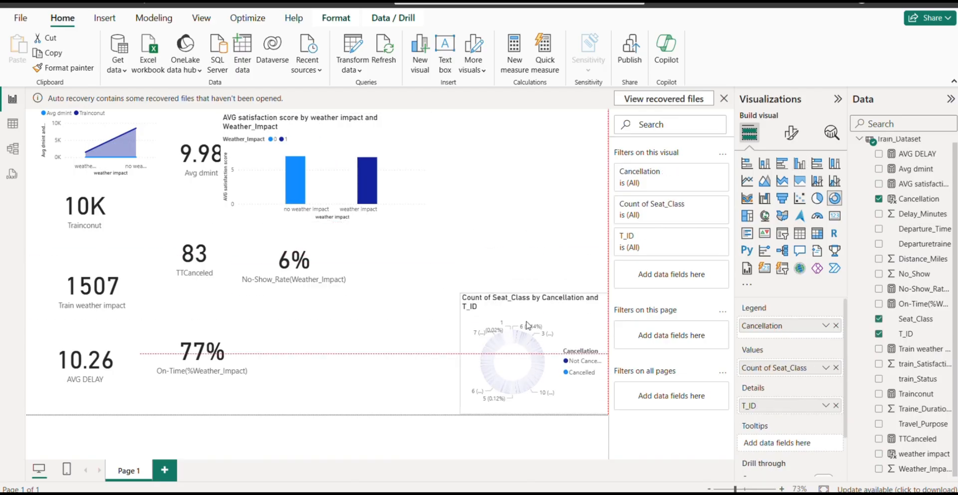
pyautogui.moveTo(343, 177); pyautogui.dragTo(515, 191)
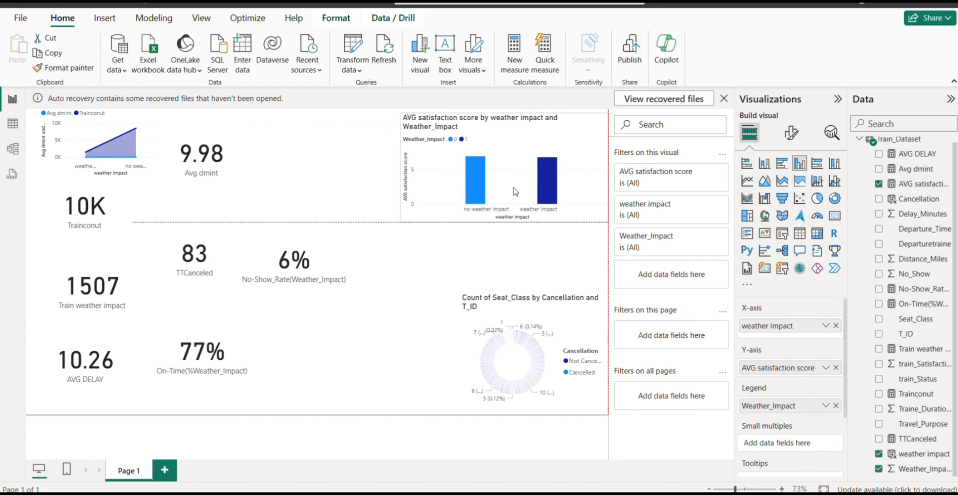
pyautogui.moveTo(405, 194); pyautogui.dragTo(405, 194)
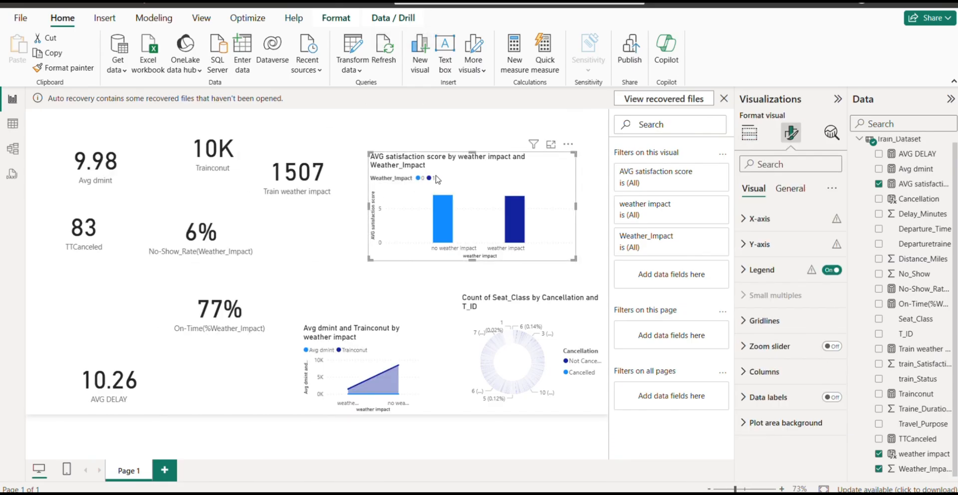
pyautogui.moveTo(438, 179); pyautogui.dragTo(421, 180)
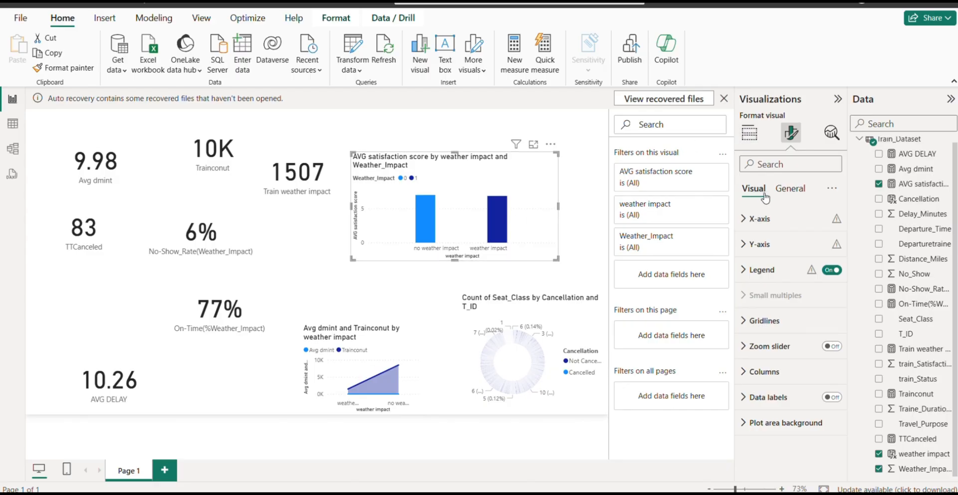
pyautogui.click(789, 189)
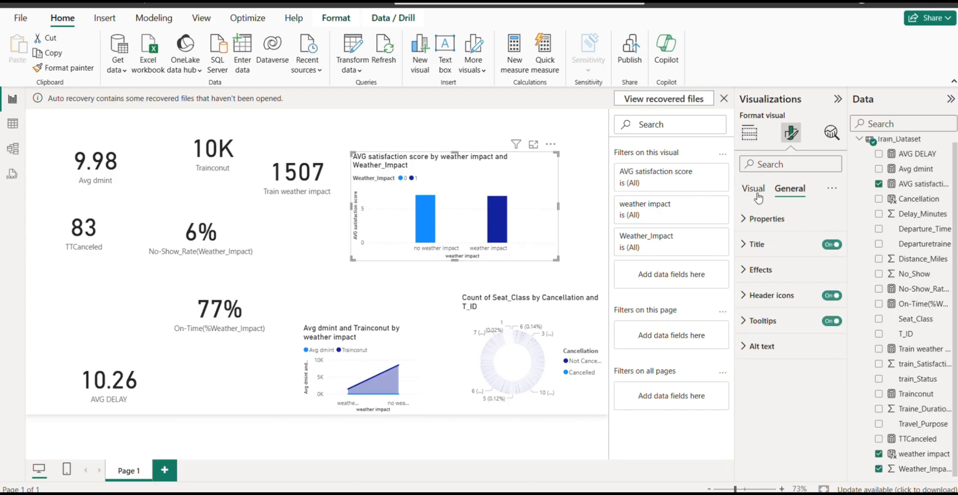
pyautogui.click(750, 135)
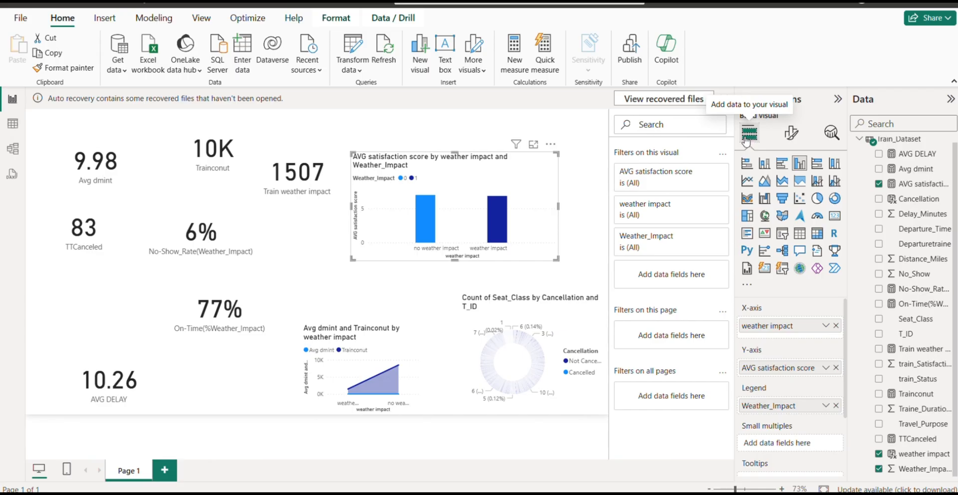
pyautogui.click(792, 134)
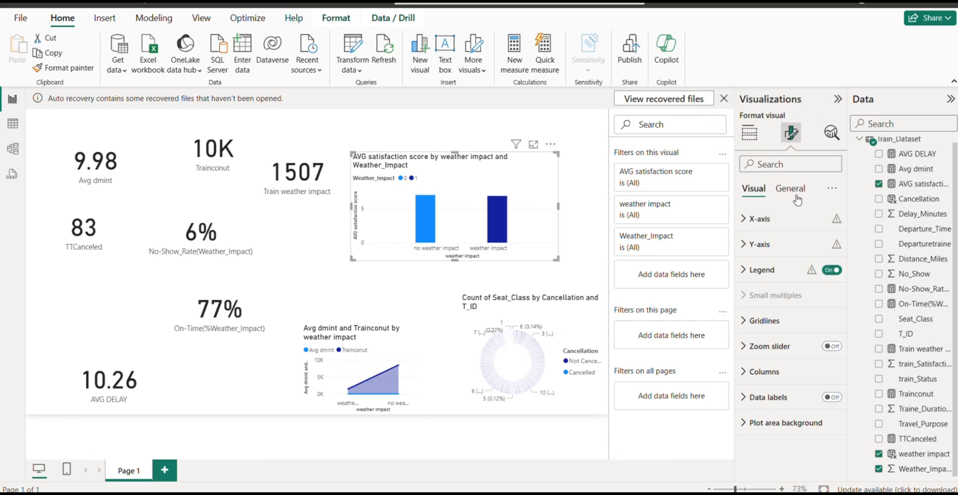
# Set the column color of series 1 in the satisfaction score bar chart to dark red
pyautogui.click(761, 369)
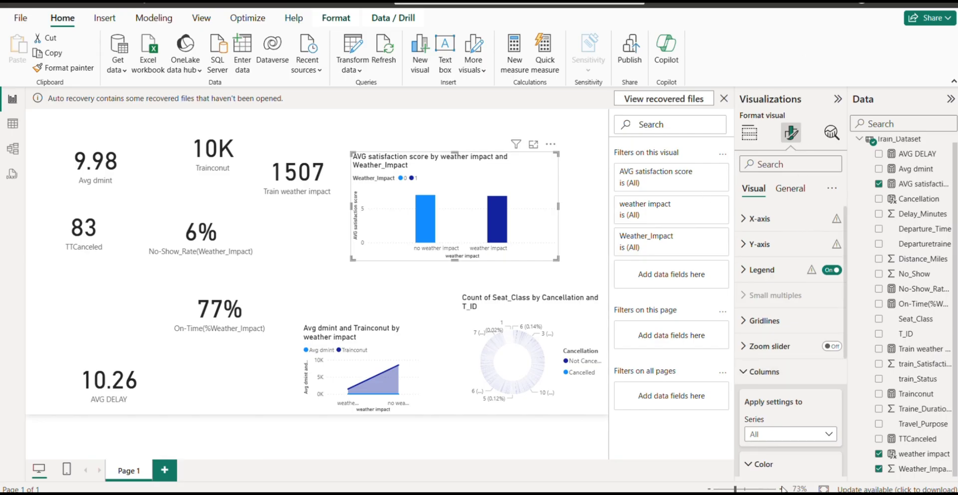
pyautogui.scroll(-5, 793, 412)
pyautogui.click(804, 310)
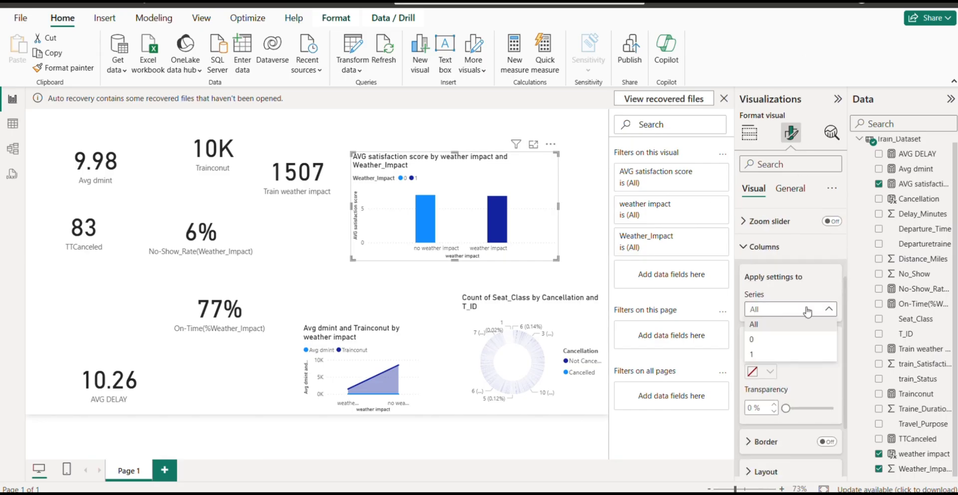
pyautogui.click(803, 356)
pyautogui.scroll(-1, 797, 338)
pyautogui.scroll(-1, 796, 337)
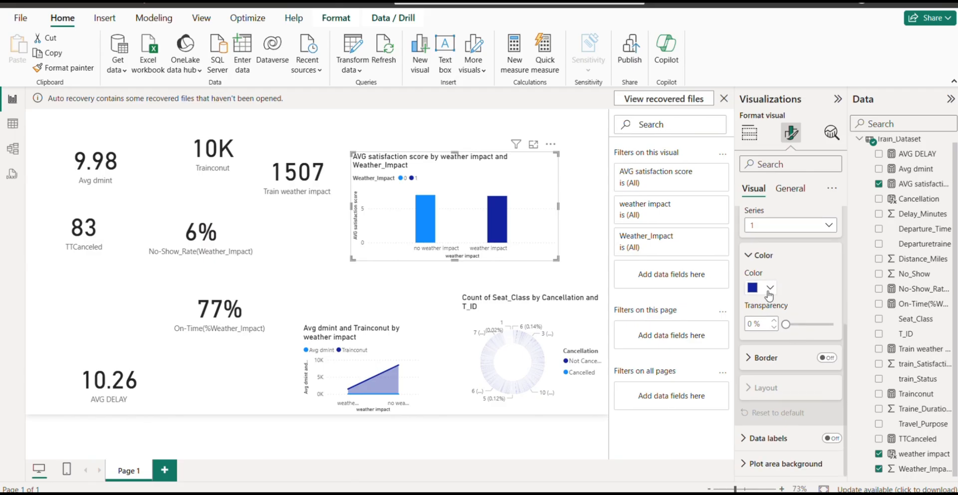
pyautogui.click(770, 288)
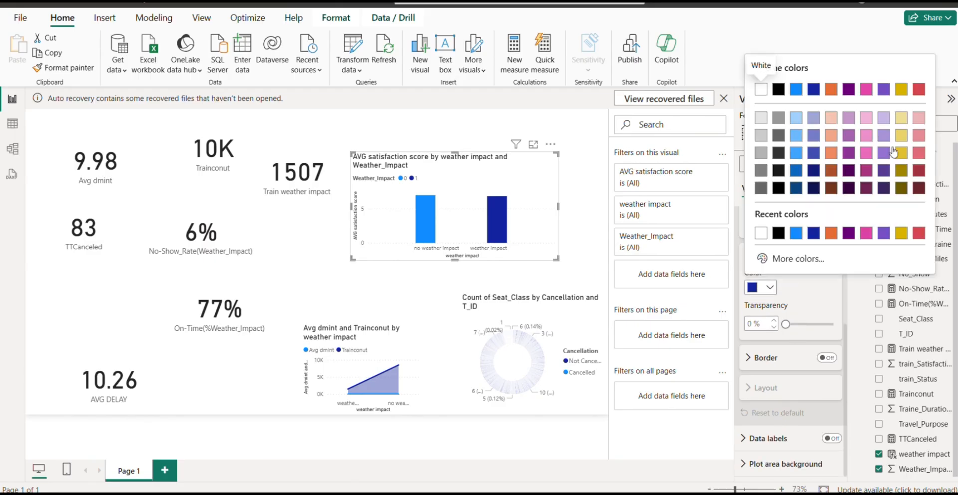
pyautogui.click(920, 153)
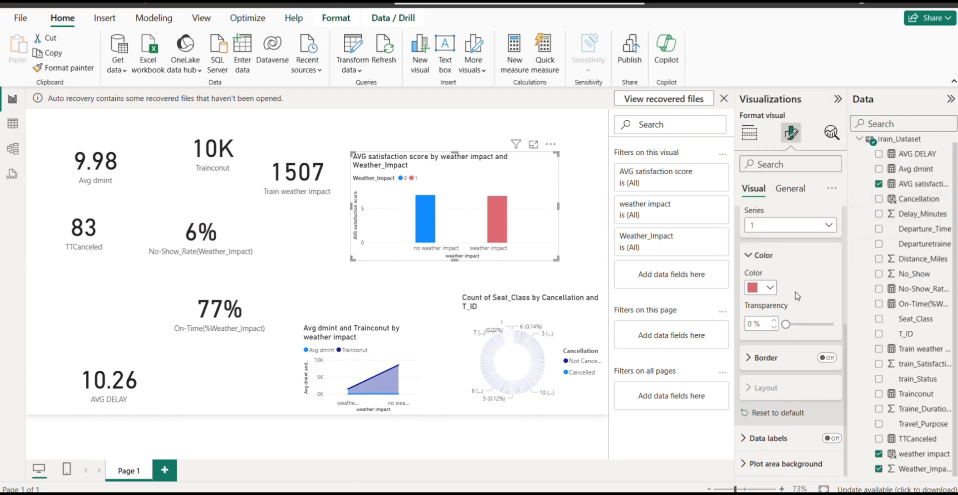
pyautogui.click(770, 288)
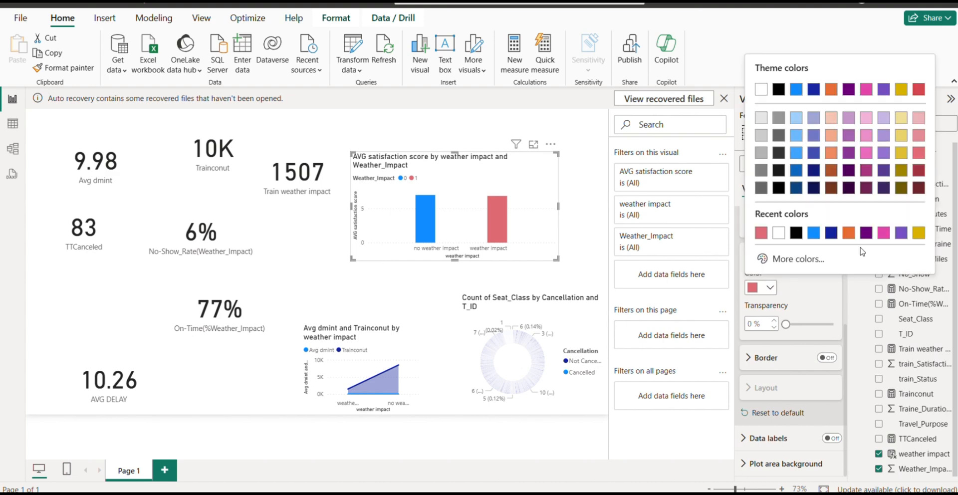
pyautogui.click(919, 171)
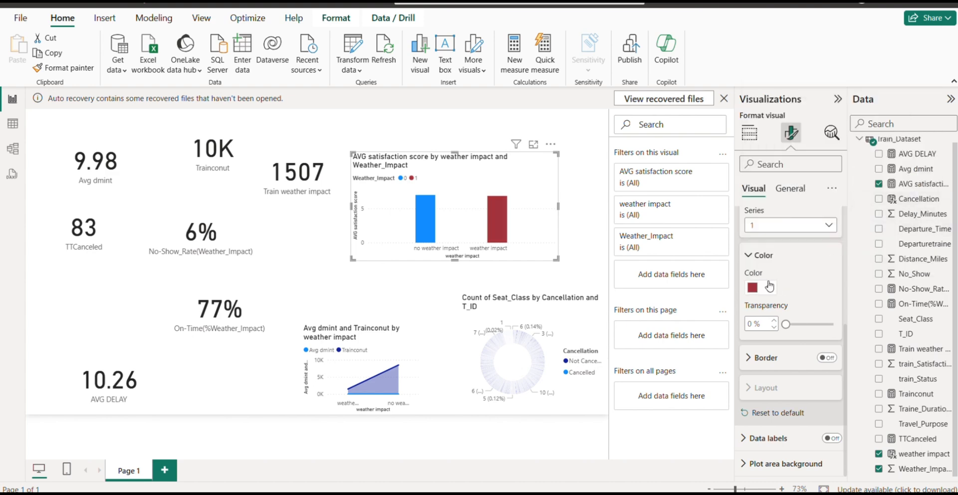
# Set the column color of series 0 to dark purple and move the bar chart slightly toward the page's upper-right corner
pyautogui.click(787, 225)
pyautogui.click(802, 251)
pyautogui.click(771, 288)
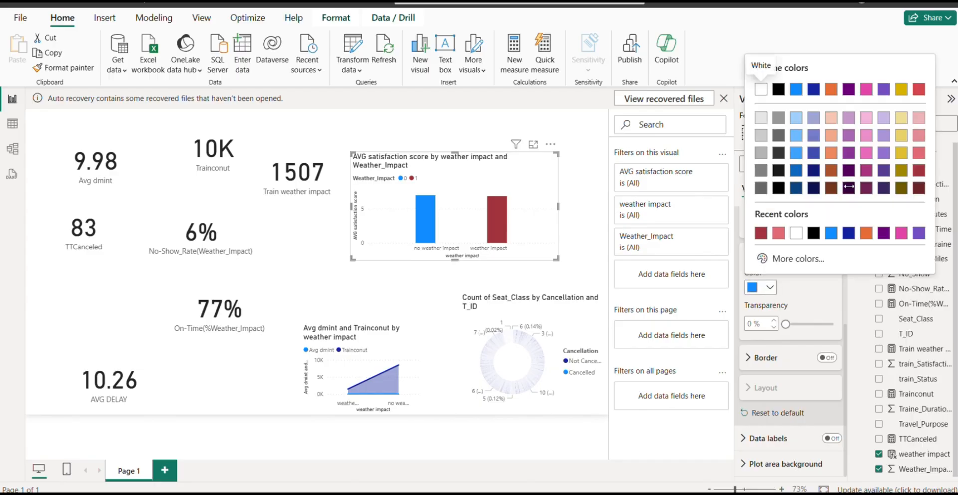
pyautogui.click(843, 223)
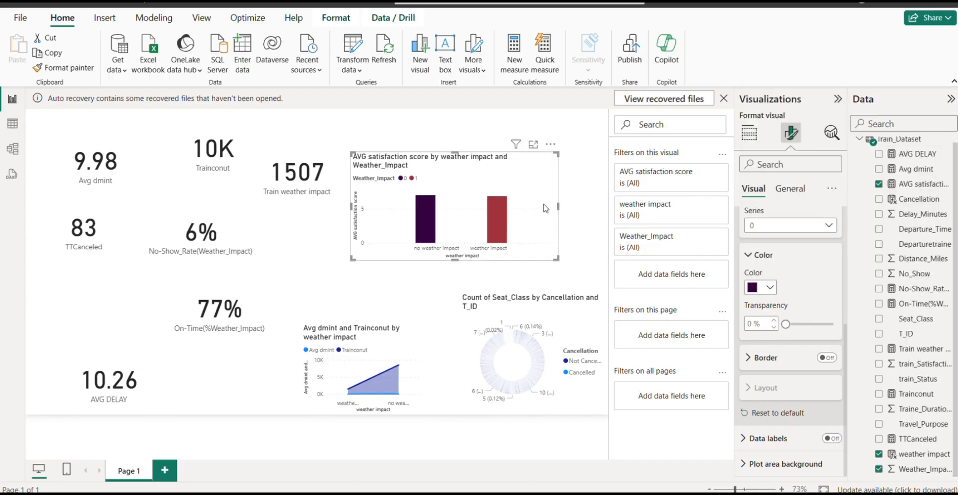
pyautogui.moveTo(545, 210); pyautogui.dragTo(572, 194)
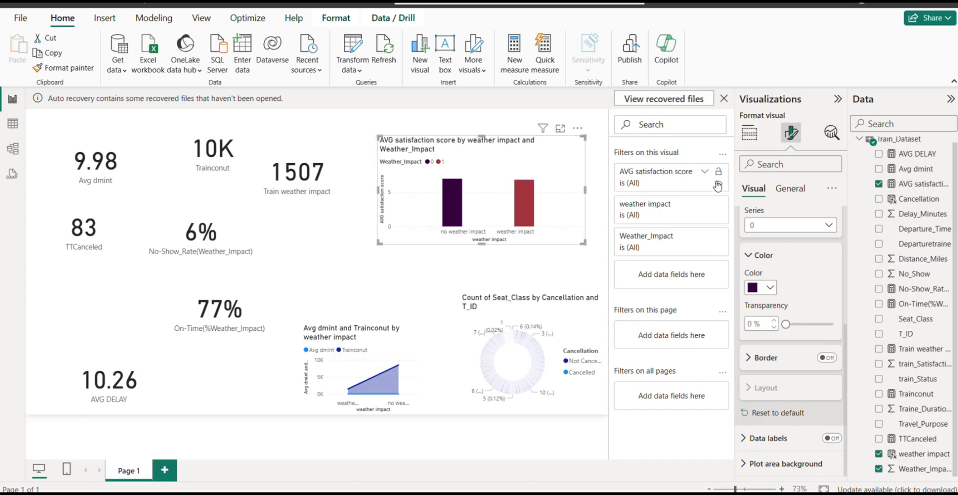
# Shorten the bar chart's title text to "AVG satisfaction score by weather impact"
pyautogui.click(798, 193)
pyautogui.click(757, 244)
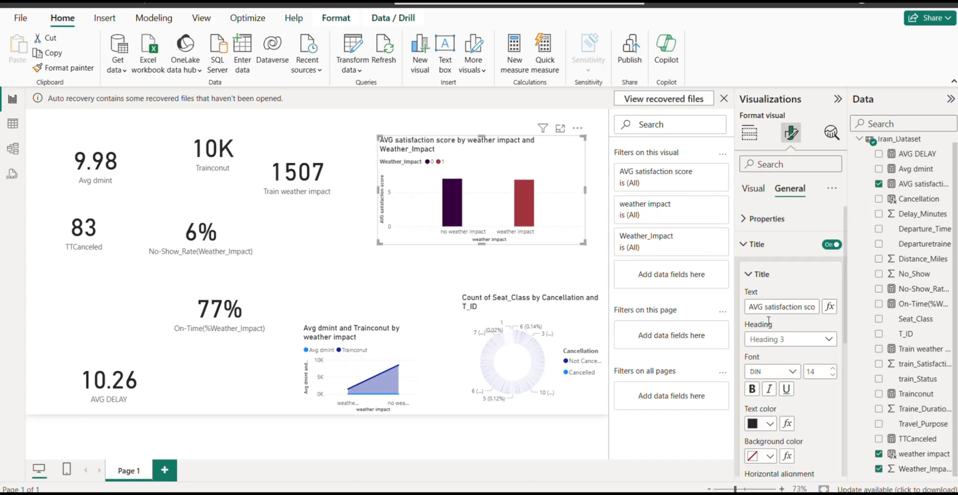
pyautogui.click(800, 270)
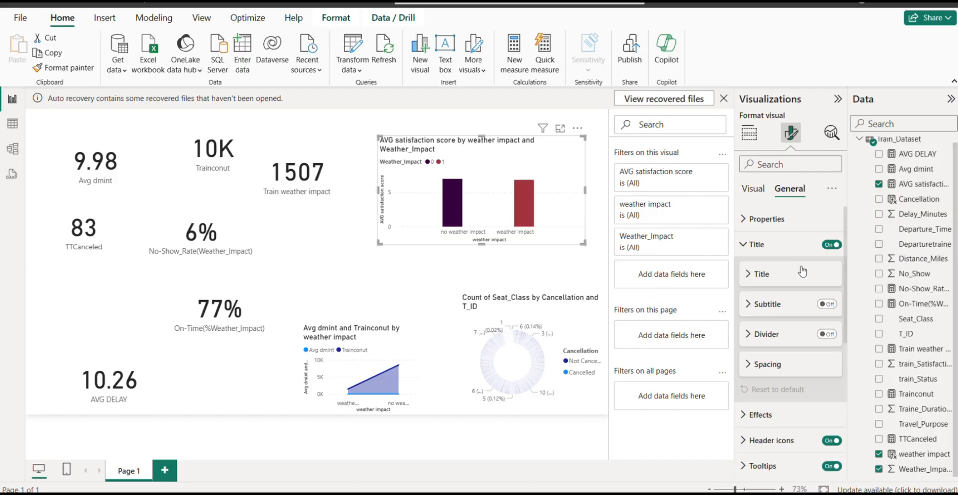
pyautogui.click(781, 245)
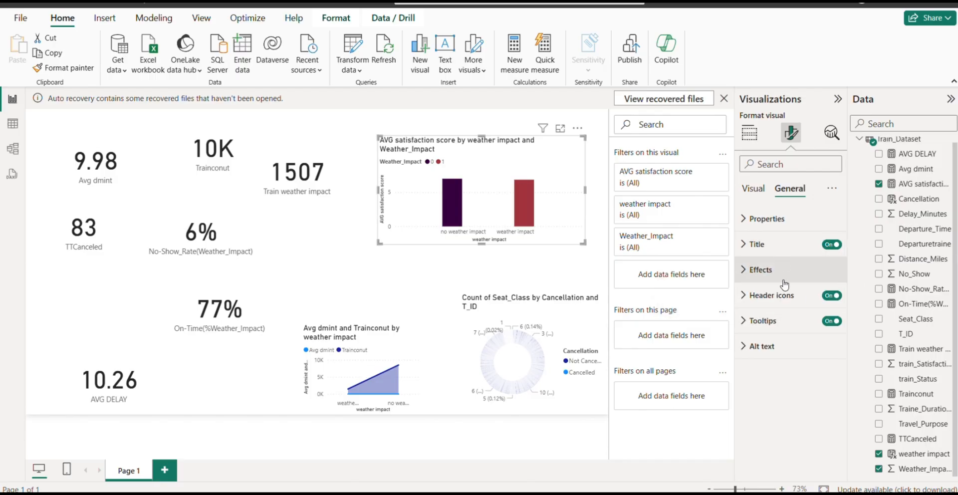
pyautogui.click(781, 249)
pyautogui.click(780, 251)
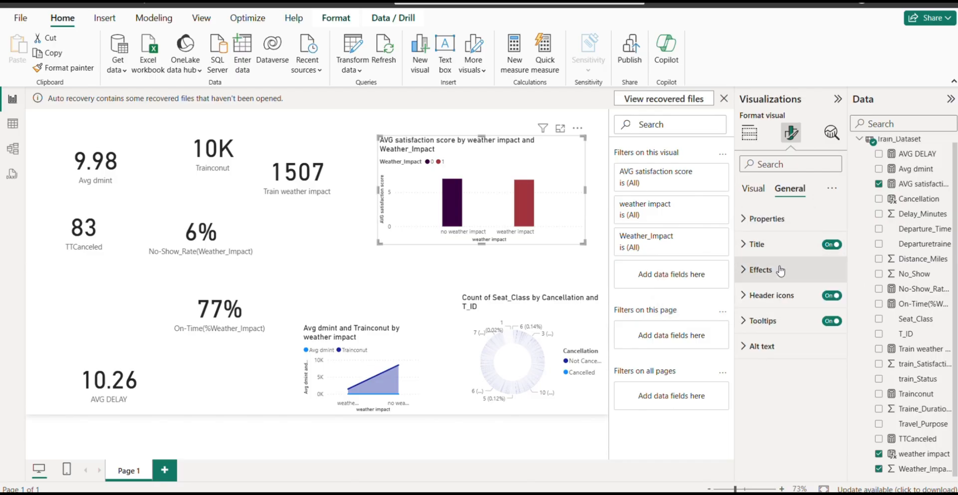
pyautogui.click(780, 250)
pyautogui.click(784, 276)
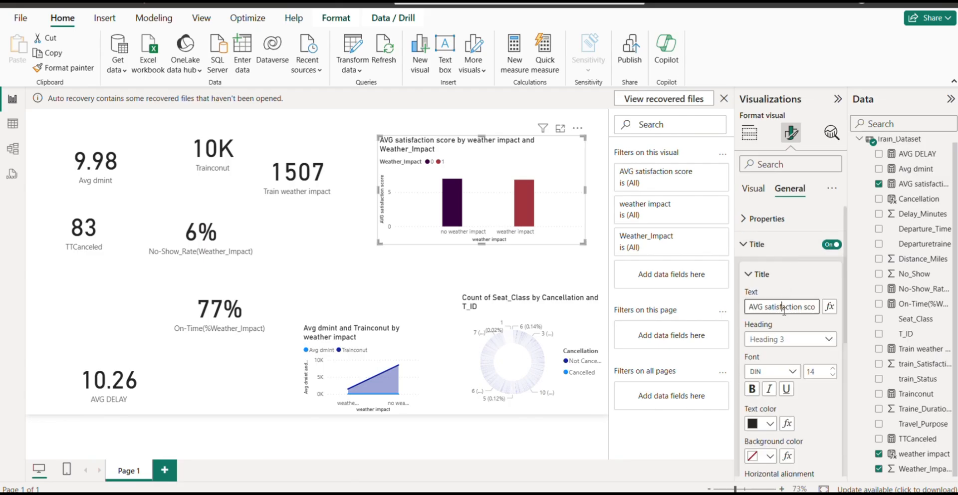
pyautogui.click(795, 307)
pyautogui.press('Right')
pyautogui.press('Right')
pyautogui.press('Right')
pyautogui.press('Right')
pyautogui.press('Right')
pyautogui.press('Right')
pyautogui.press('Right')
pyautogui.press('Right')
pyautogui.press('Right')
pyautogui.press('Right')
pyautogui.press('Right')
pyautogui.press('Right')
pyautogui.press('Right')
pyautogui.press('Right')
pyautogui.press('Right')
pyautogui.press('Right')
pyautogui.press('Right')
pyautogui.press('Right')
pyautogui.press('Right')
pyautogui.press('Right')
pyautogui.press('BackSpace')
pyautogui.press('BackSpace')
pyautogui.press('BackSpace')
pyautogui.press('BackSpace')
pyautogui.press('BackSpace')
pyautogui.press('BackSpace')
pyautogui.press('BackSpace')
pyautogui.press('BackSpace')
pyautogui.press('BackSpace')
pyautogui.press('BackSpace')
pyautogui.press('BackSpace')
pyautogui.press('BackSpace')
pyautogui.press('BackSpace')
pyautogui.press('BackSpace')
pyautogui.press('BackSpace')
pyautogui.press('BackSpace')
pyautogui.press('BackSpace')
pyautogui.press('BackSpace')
pyautogui.press('BackSpace')
pyautogui.press('BackSpace')
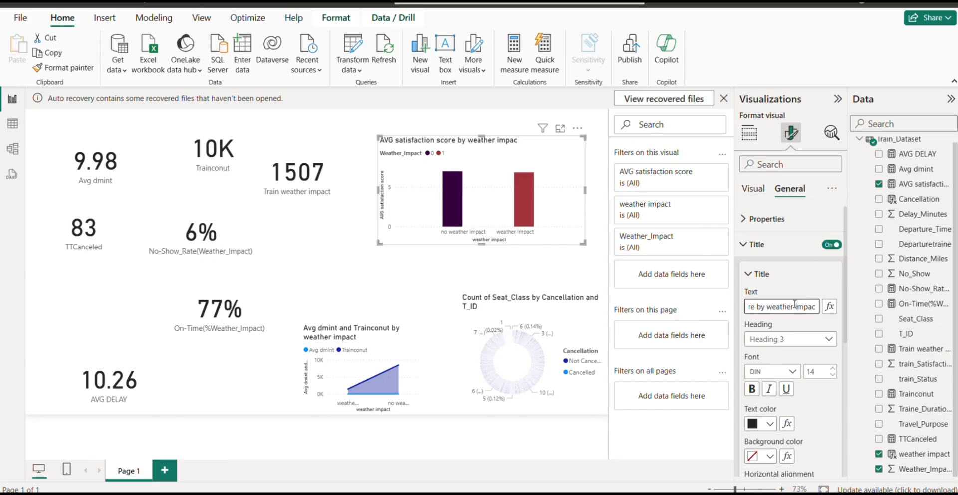
pyautogui.write('t')
pyautogui.press('Home')
pyautogui.moveTo(815, 309); pyautogui.dragTo(813, 310)
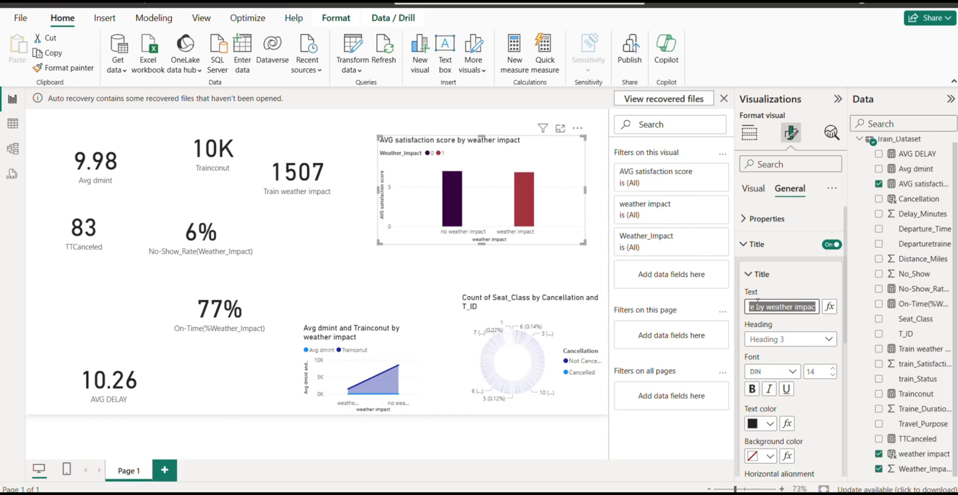
pyautogui.click(831, 305)
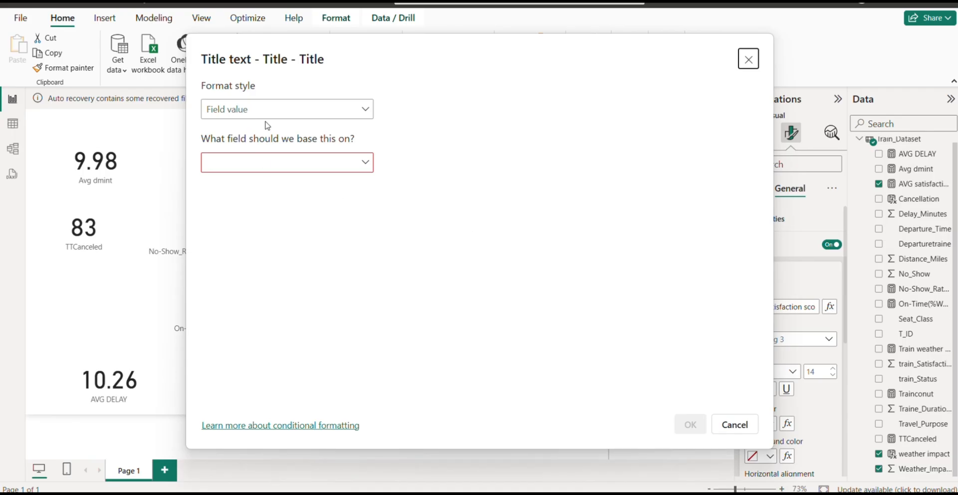
pyautogui.click(297, 120)
pyautogui.click(315, 130)
pyautogui.click(315, 160)
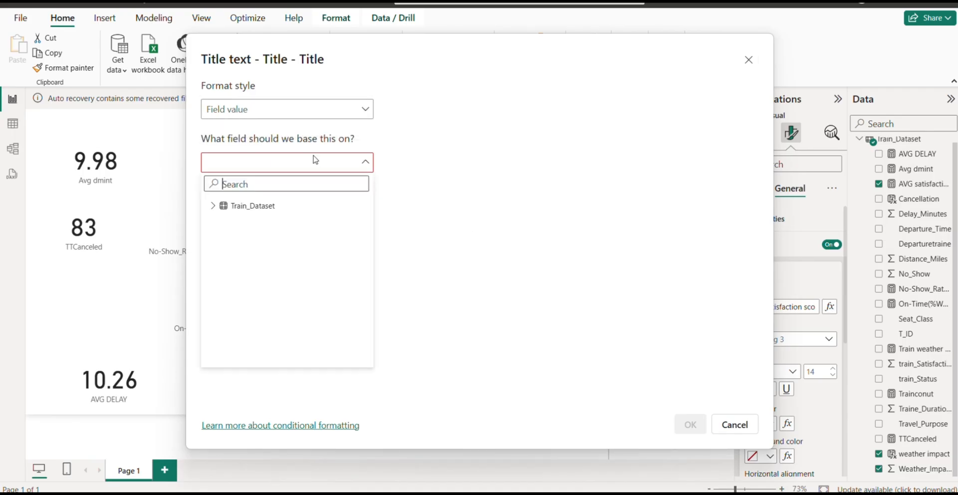
pyautogui.click(213, 205)
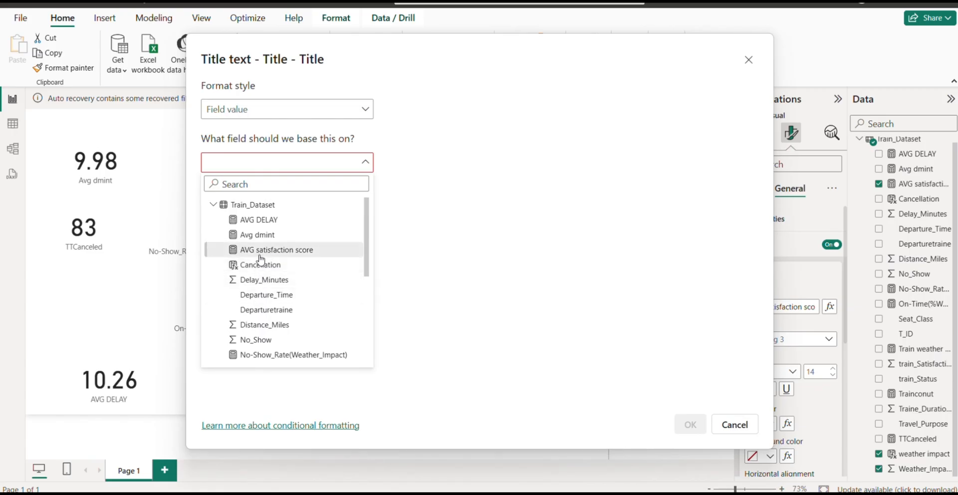
pyautogui.scroll(-3, 260, 265)
pyautogui.scroll(-1, 261, 265)
pyautogui.click(519, 160)
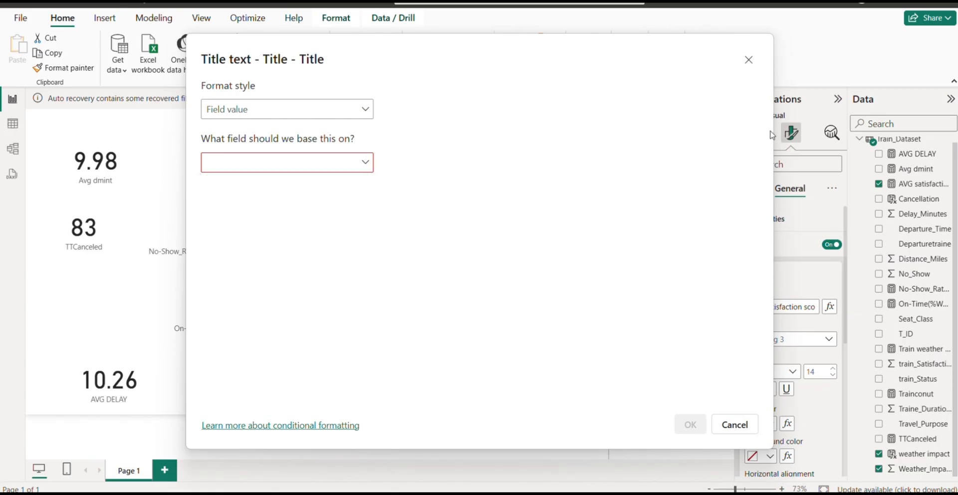
pyautogui.click(750, 62)
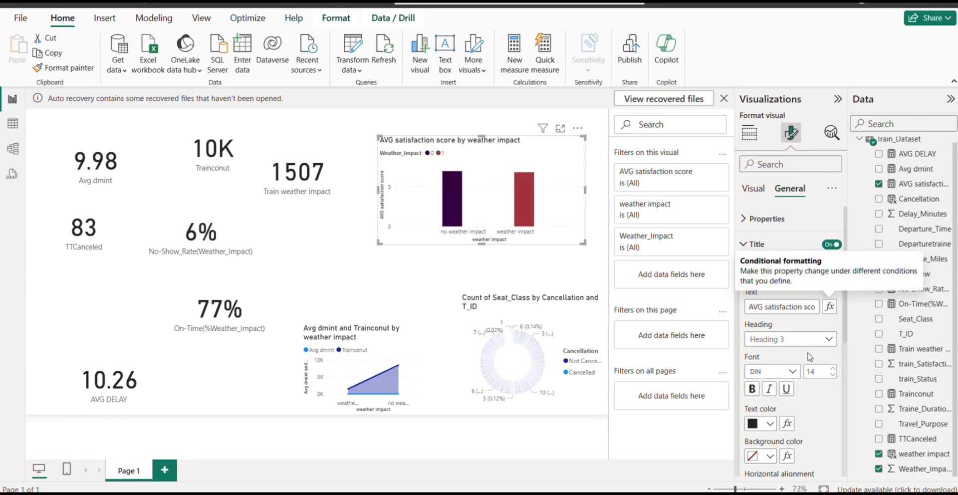
# Try Heading 2 for the bar chart's title, and set its heading style to Normal
pyautogui.click(791, 339)
pyautogui.click(779, 373)
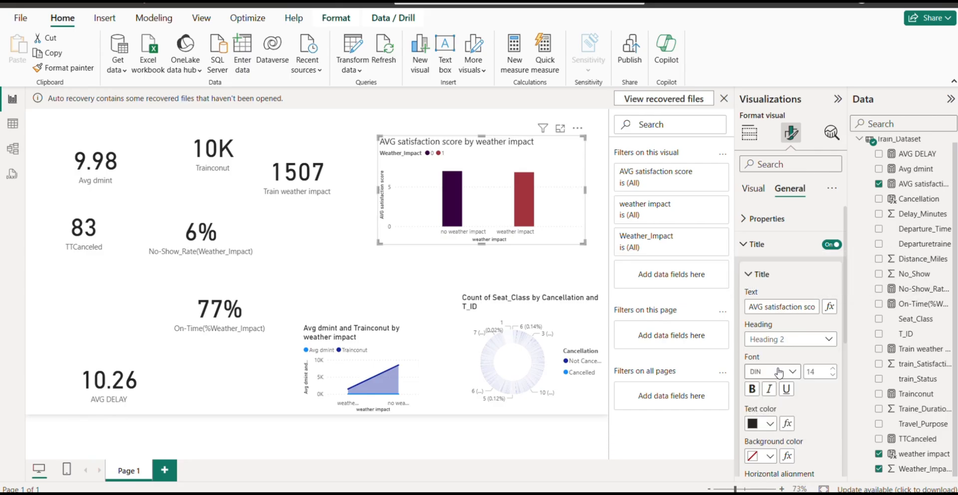
pyautogui.click(795, 341)
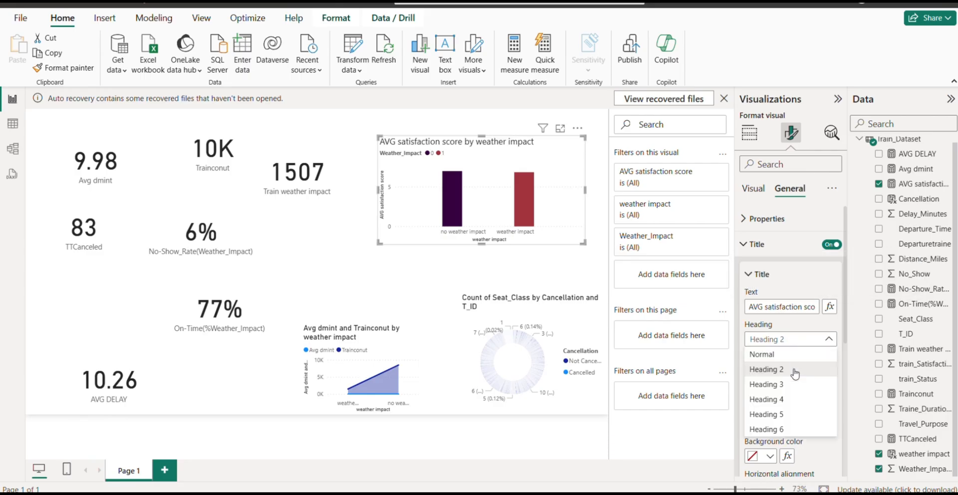
pyautogui.click(766, 355)
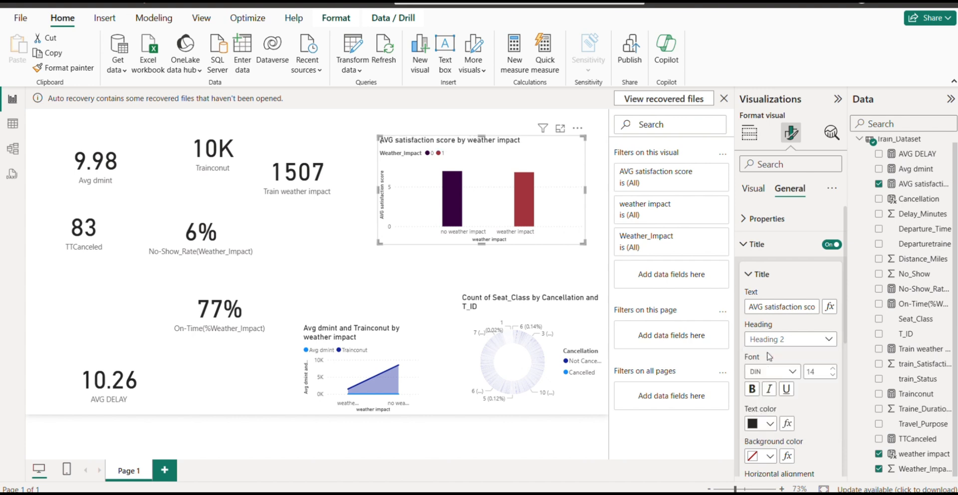
# Center the bar chart's title horizontally and turn on the divider beneath it
pyautogui.scroll(-5, 749, 429)
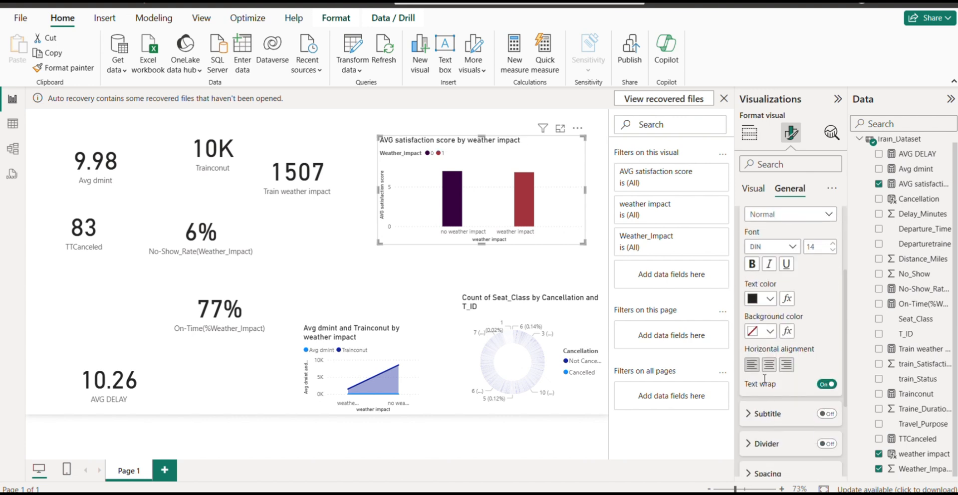
pyautogui.click(769, 368)
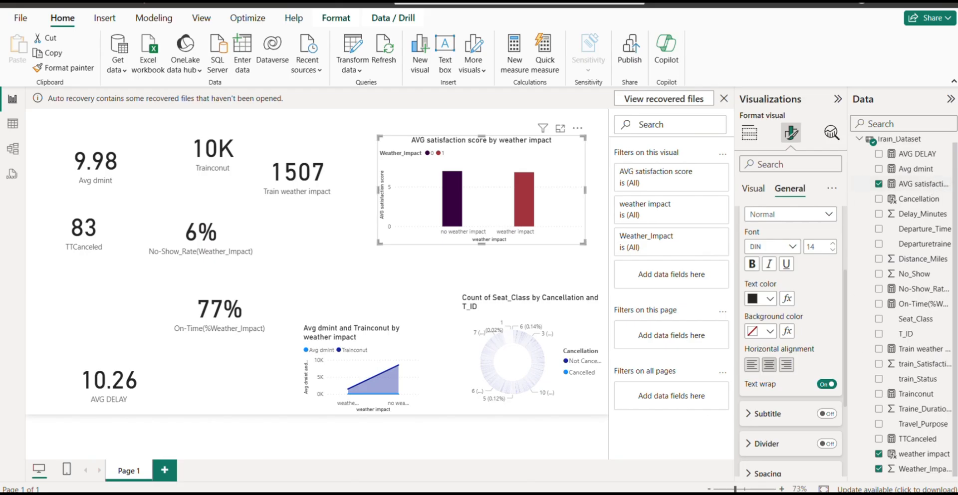
pyautogui.scroll(-3, 810, 397)
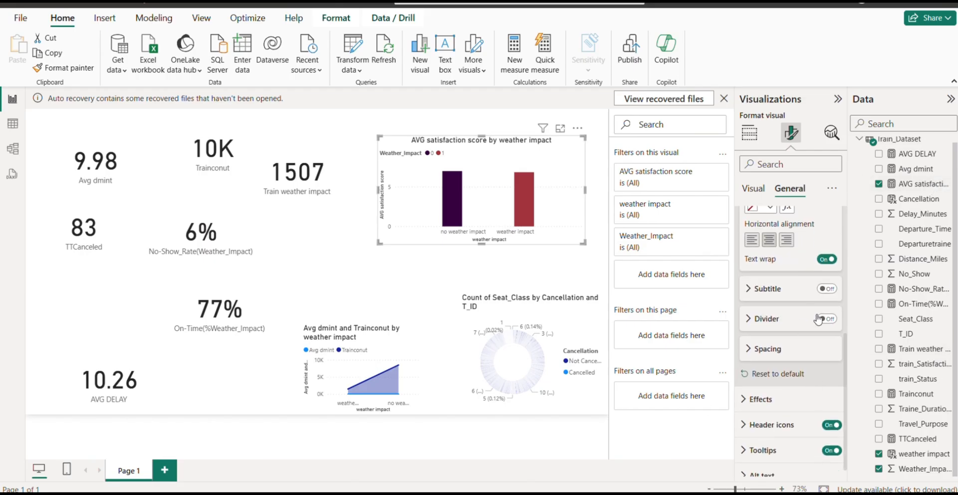
pyautogui.click(827, 319)
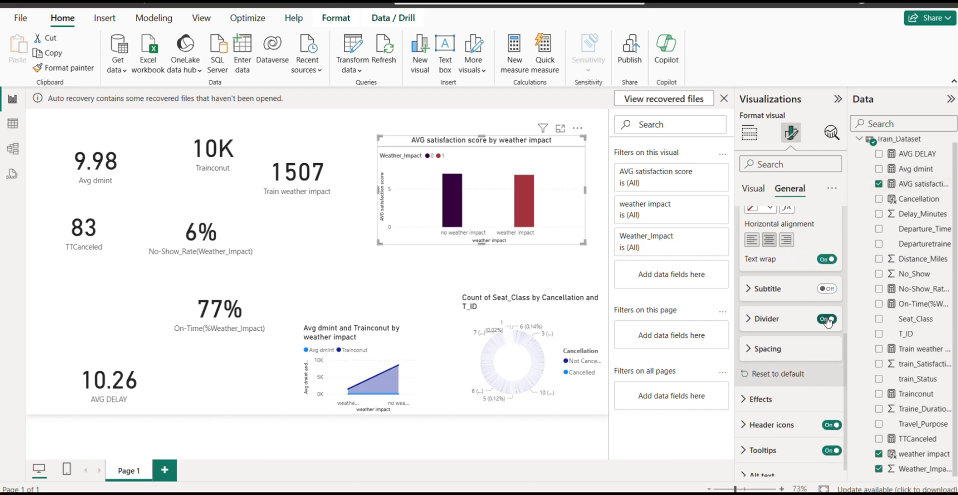
pyautogui.click(760, 350)
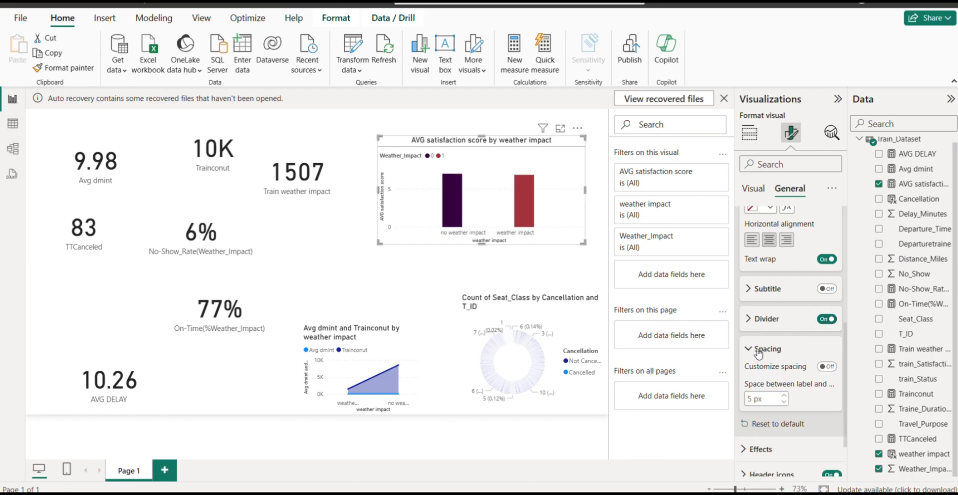
pyautogui.click(758, 352)
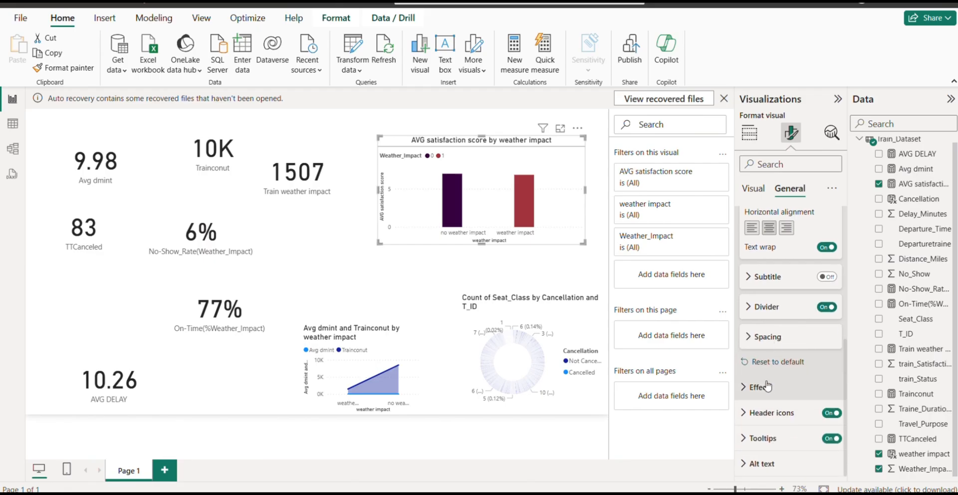
# Try a blue background color on the bar chart and set it back to white
pyautogui.click(792, 385)
pyautogui.scroll(-2, 793, 255)
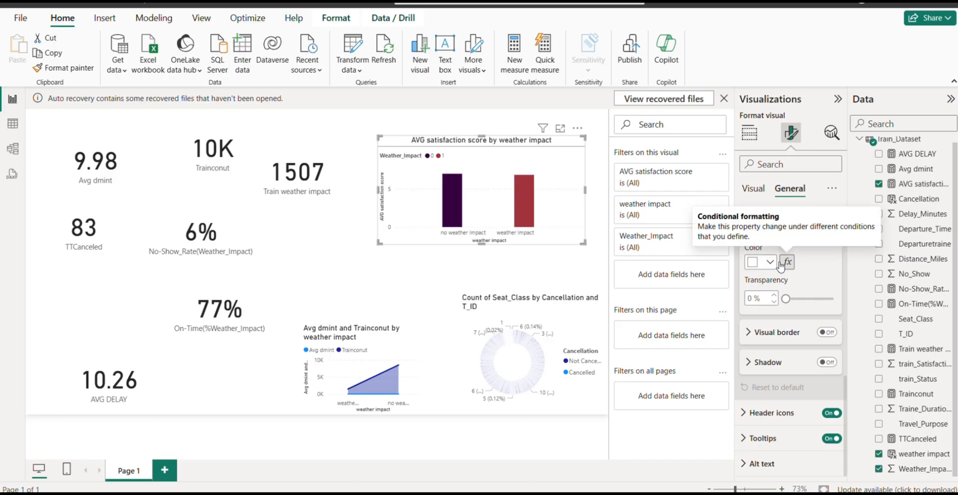
pyautogui.click(768, 263)
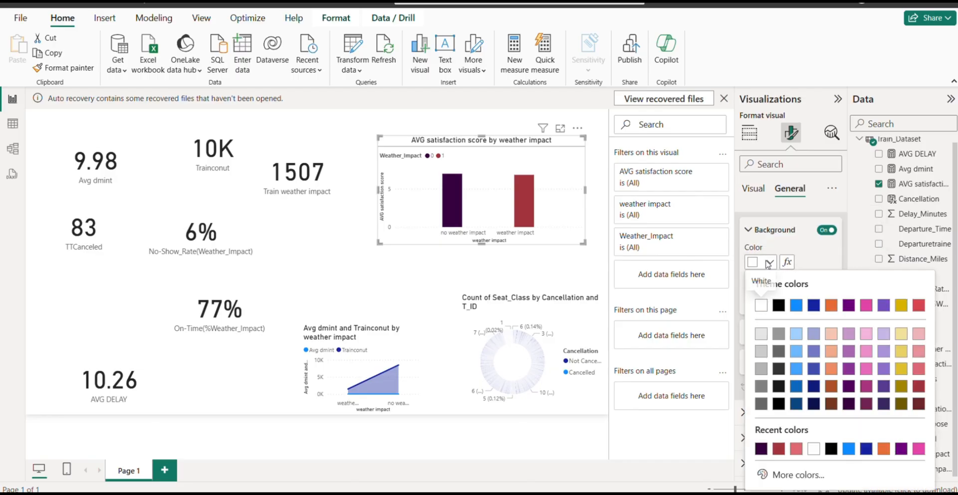
pyautogui.click(799, 310)
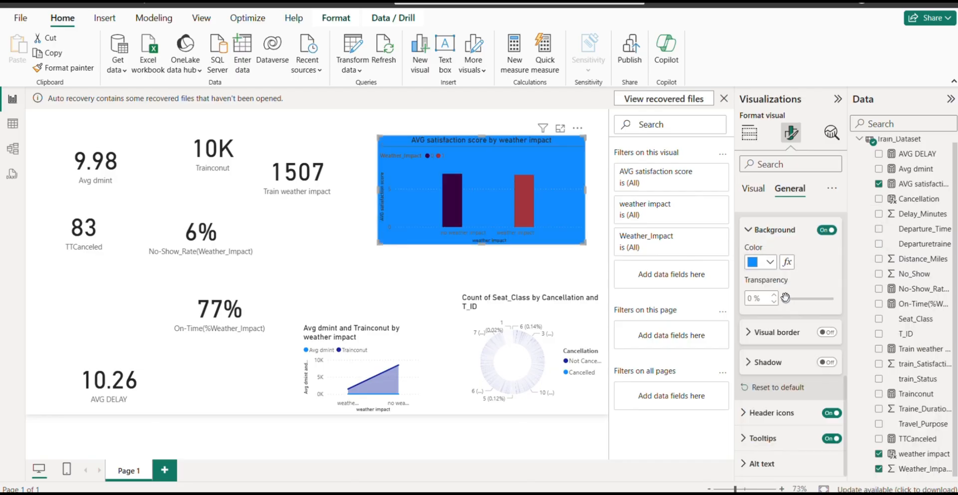
pyautogui.click(768, 269)
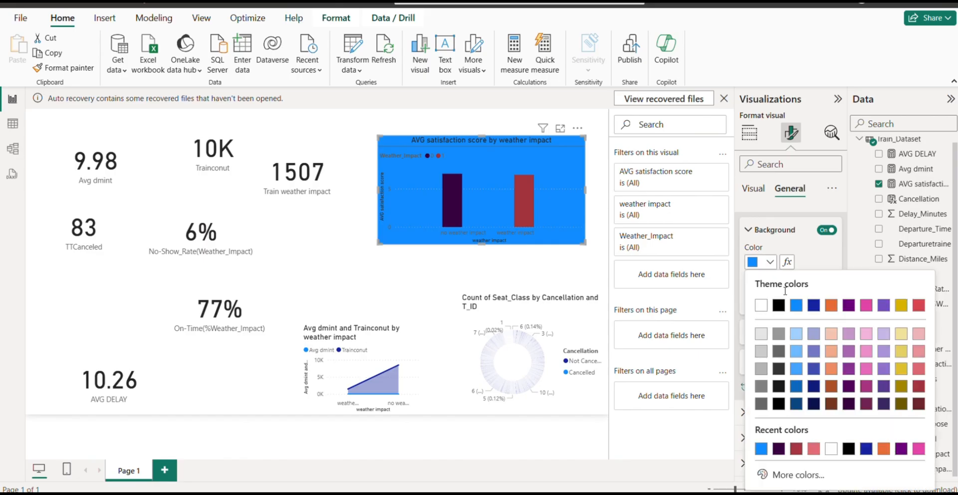
pyautogui.click(758, 308)
# Replace the bar chart's background with a visual border and shadow, and nudge the chart toward the page's upper-right corner
pyautogui.click(825, 230)
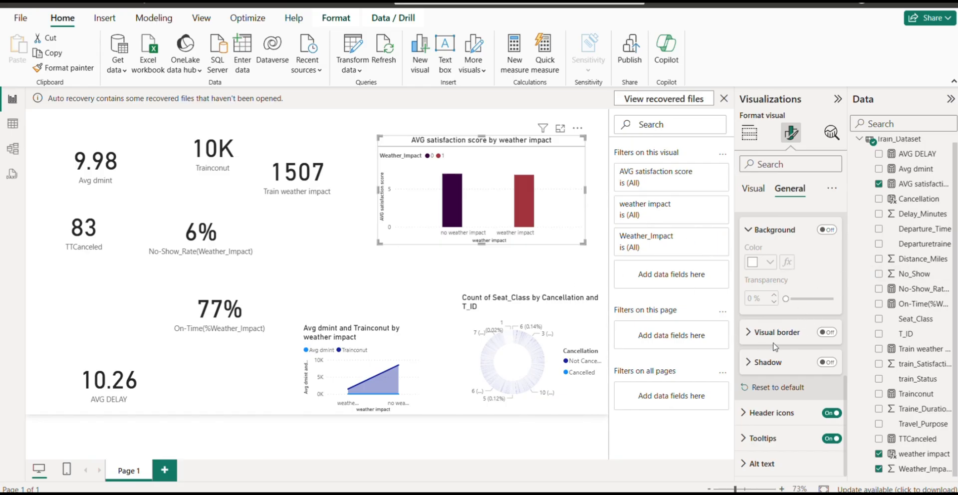
pyautogui.click(827, 333)
pyautogui.moveTo(512, 223); pyautogui.dragTo(520, 213)
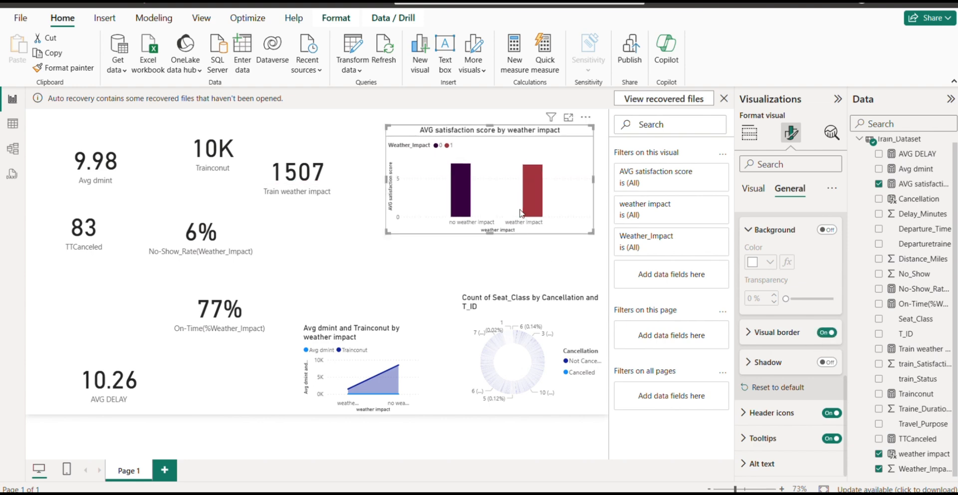
pyautogui.click(827, 362)
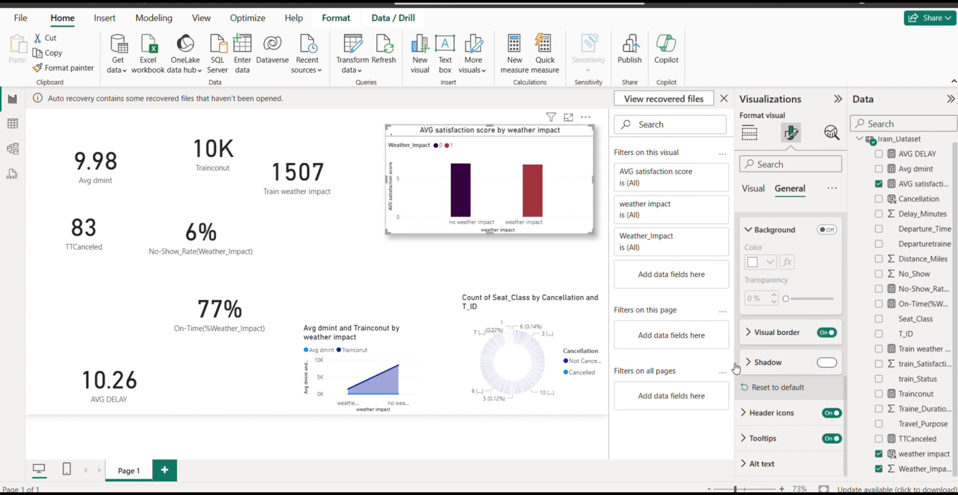
pyautogui.moveTo(422, 173); pyautogui.dragTo(425, 168)
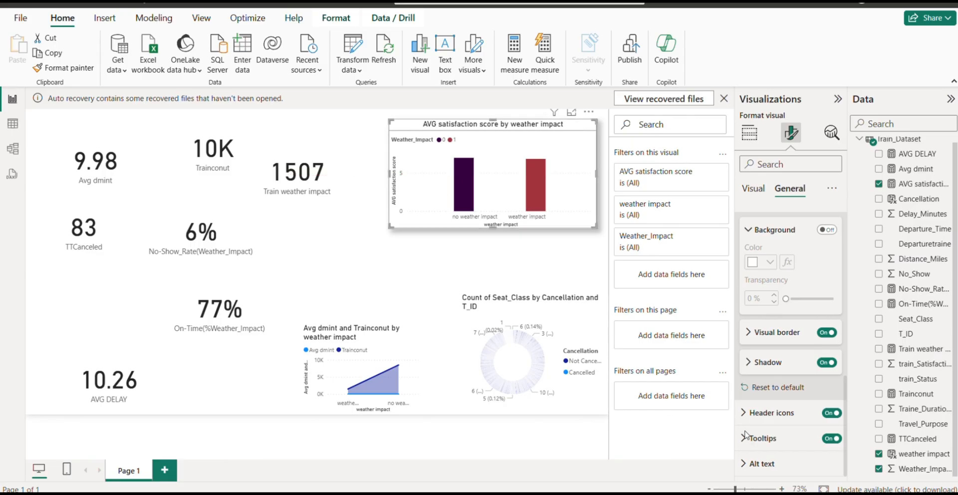
# Set the bar chart's X-axis label color to black, and switch the X-axis values off and back on
pyautogui.scroll(5, 771, 208)
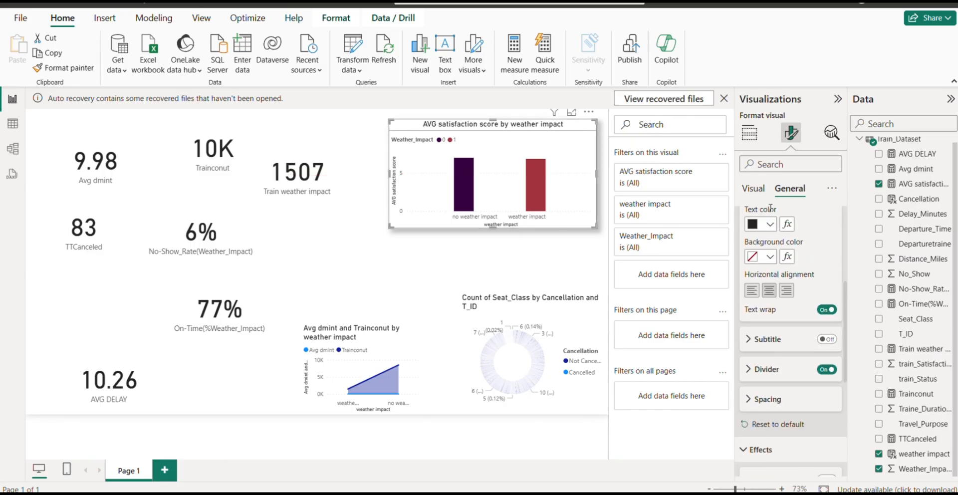
pyautogui.click(754, 189)
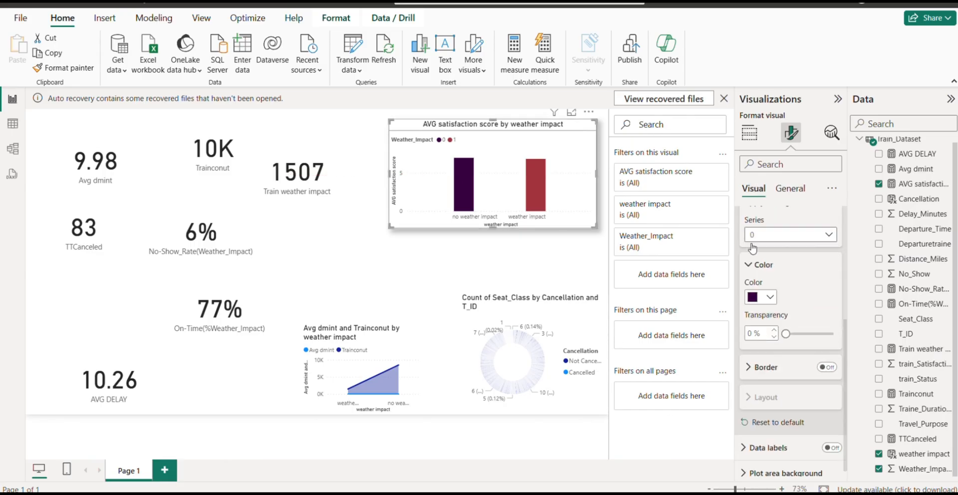
pyautogui.click(776, 369)
pyautogui.scroll(4, 778, 349)
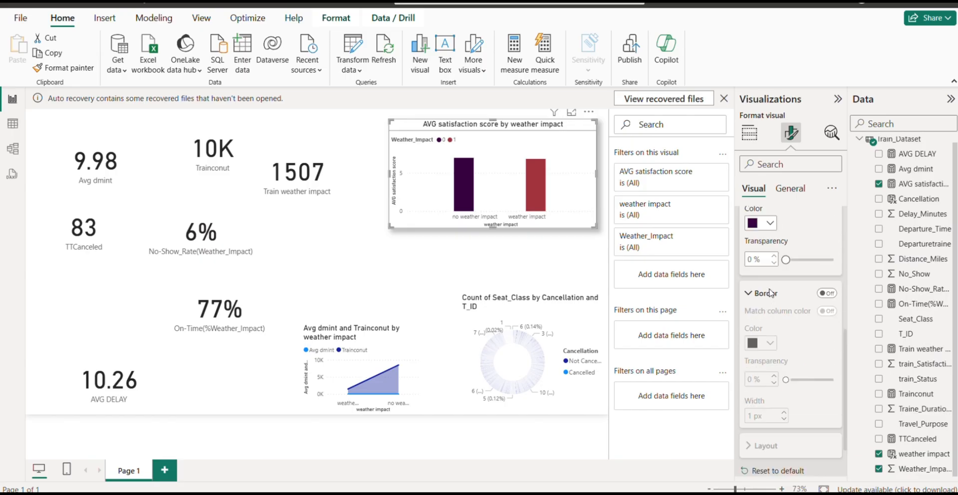
pyautogui.click(743, 223)
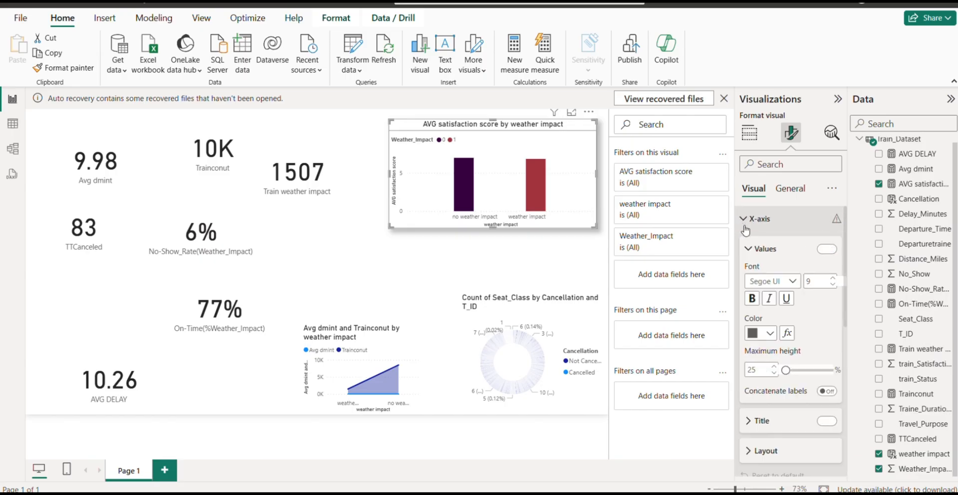
pyautogui.click(770, 333)
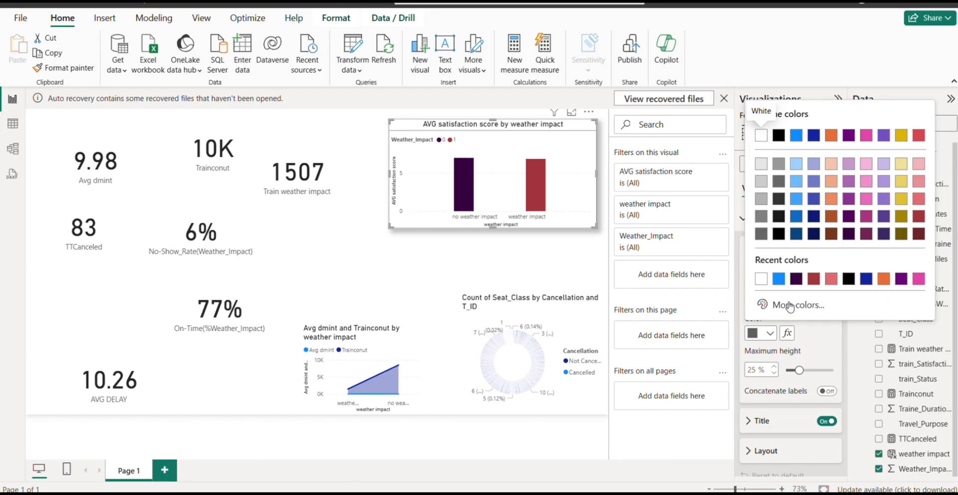
pyautogui.click(778, 238)
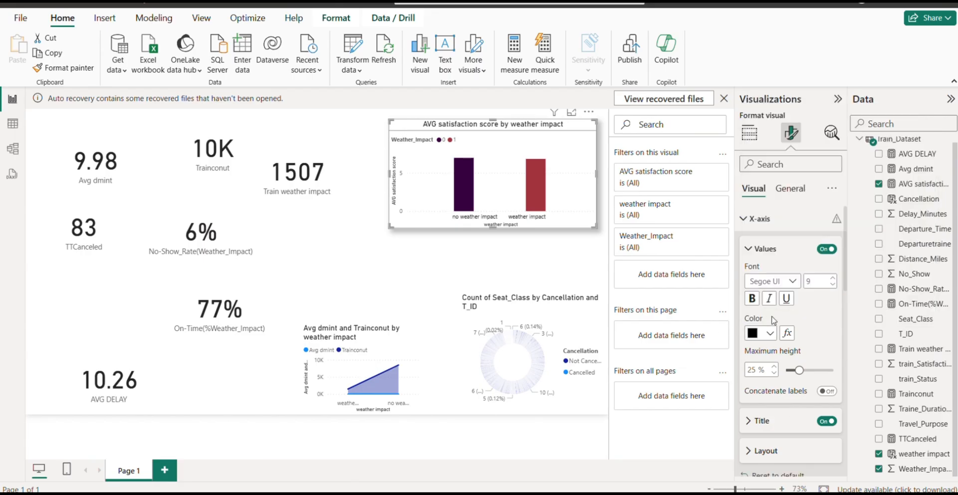
pyautogui.click(824, 249)
pyautogui.click(824, 250)
# Set the minimum category width of the bar chart's X-axis to 50 px
pyautogui.scroll(-3, 805, 332)
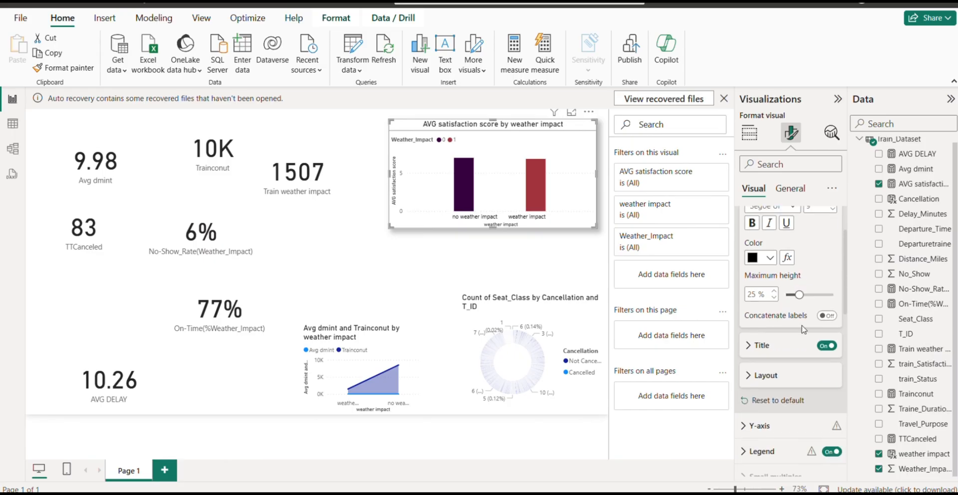
pyautogui.click(764, 298)
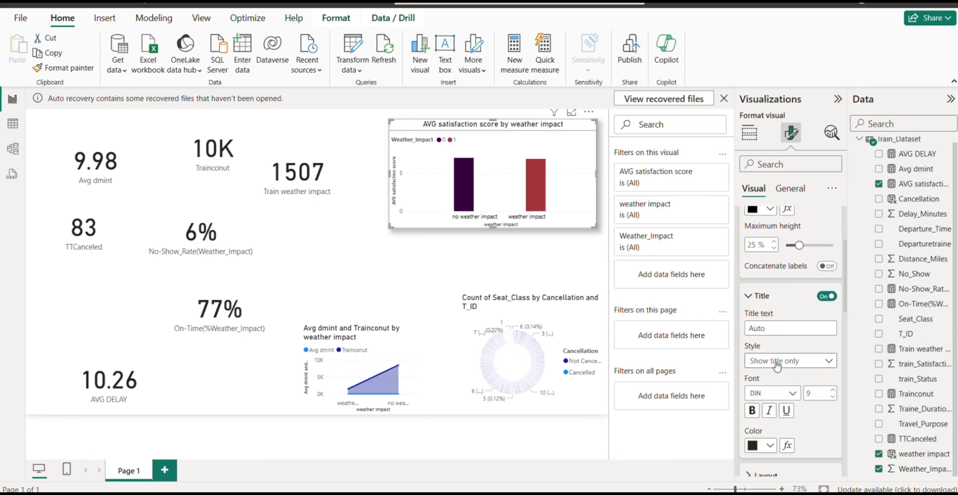
pyautogui.scroll(-2, 778, 349)
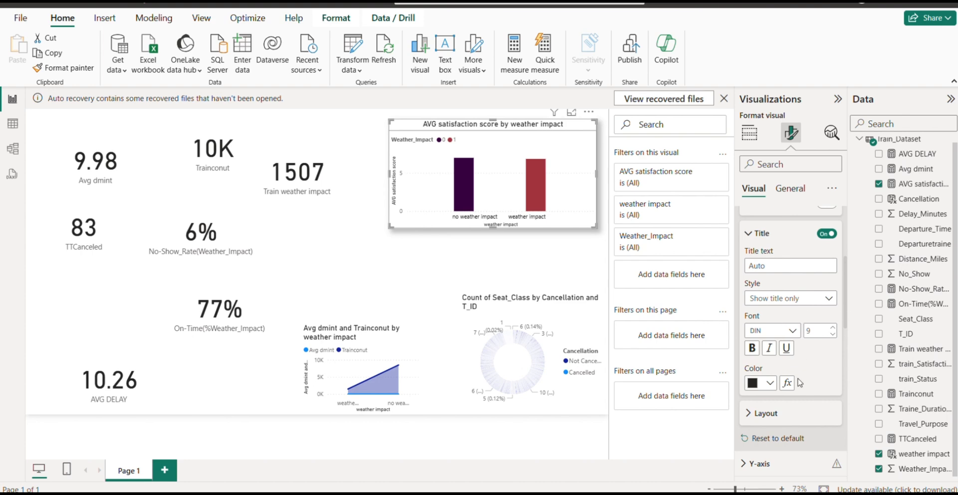
pyautogui.scroll(-3, 775, 399)
pyautogui.click(766, 294)
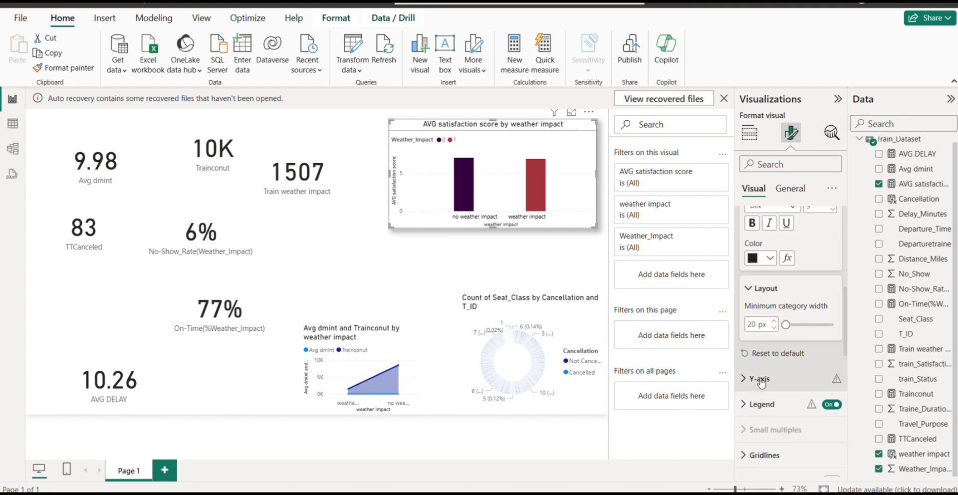
pyautogui.moveTo(787, 325); pyautogui.dragTo(795, 325)
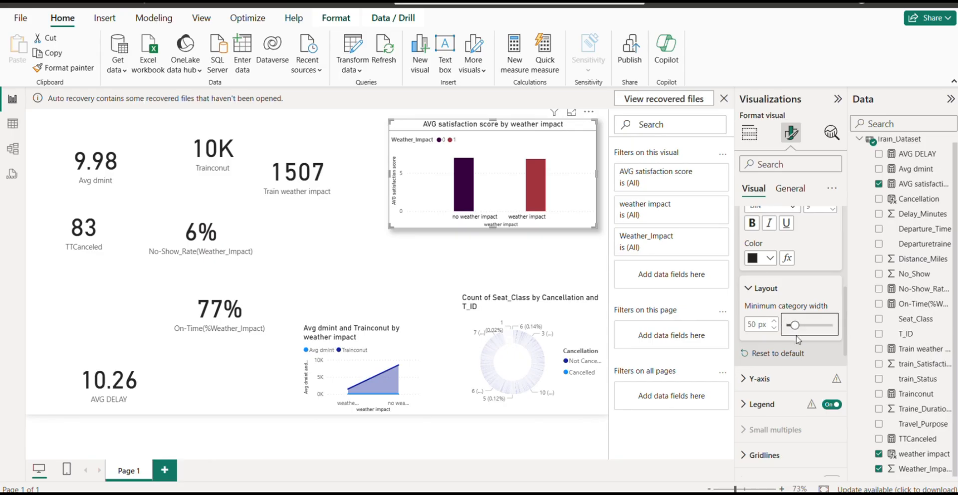
# Switch the bar chart's Y-axis values off and back on, and turn off the Y-axis title
pyautogui.click(768, 379)
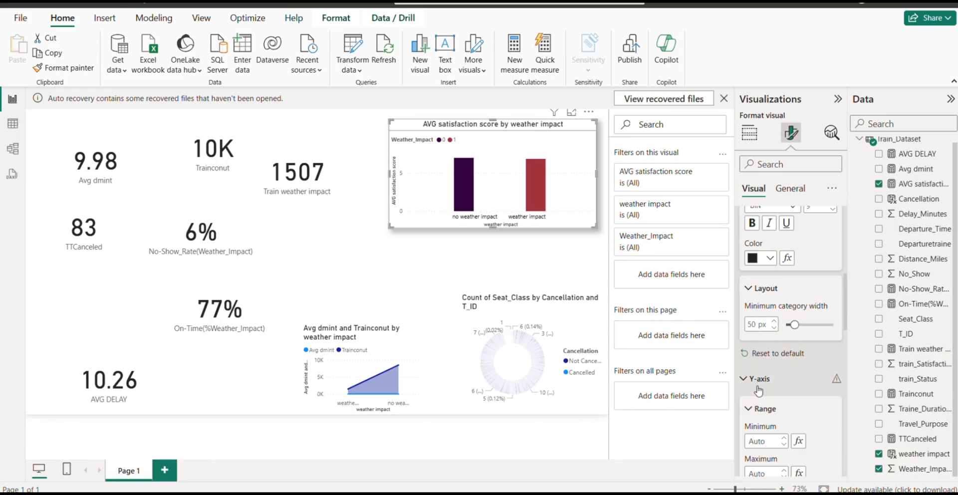
pyautogui.scroll(-4, 794, 370)
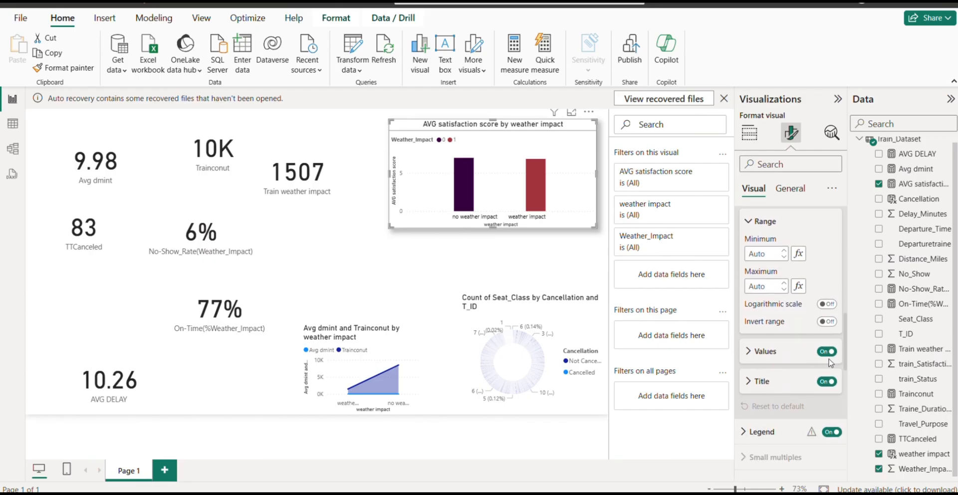
pyautogui.click(829, 358)
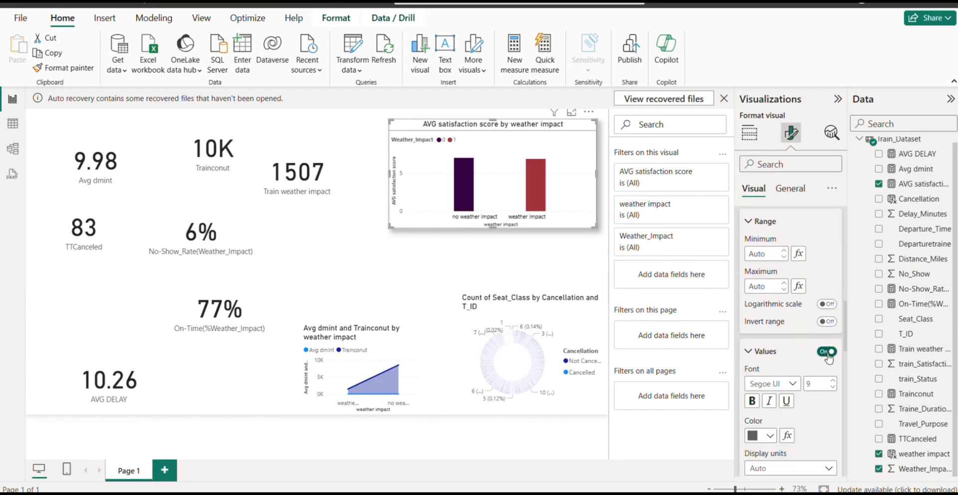
pyautogui.click(829, 355)
pyautogui.click(829, 355)
pyautogui.scroll(-4, 829, 365)
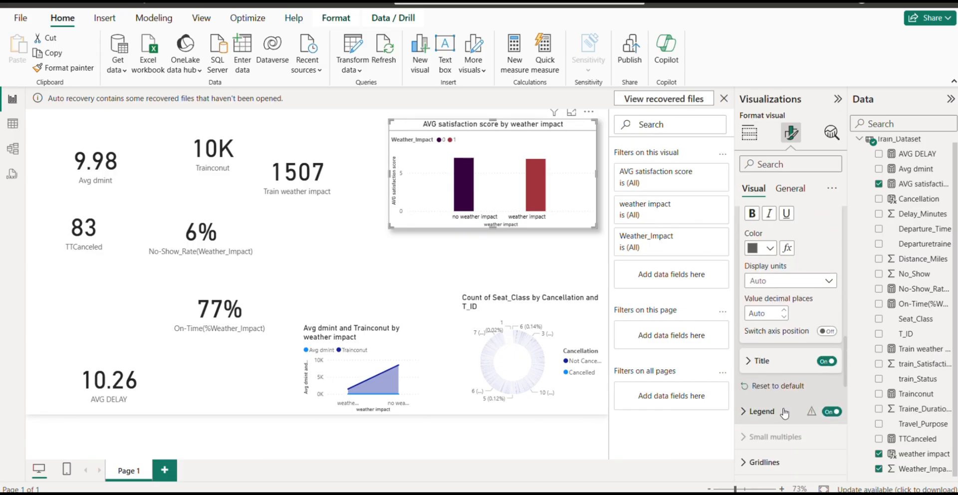
pyautogui.click(827, 361)
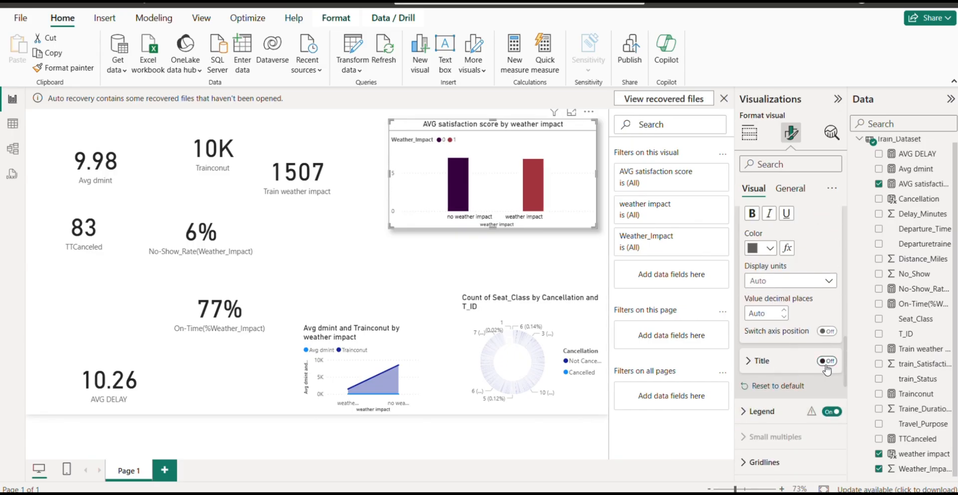
# Set the bar chart's legend position to Top center
pyautogui.scroll(-3, 781, 372)
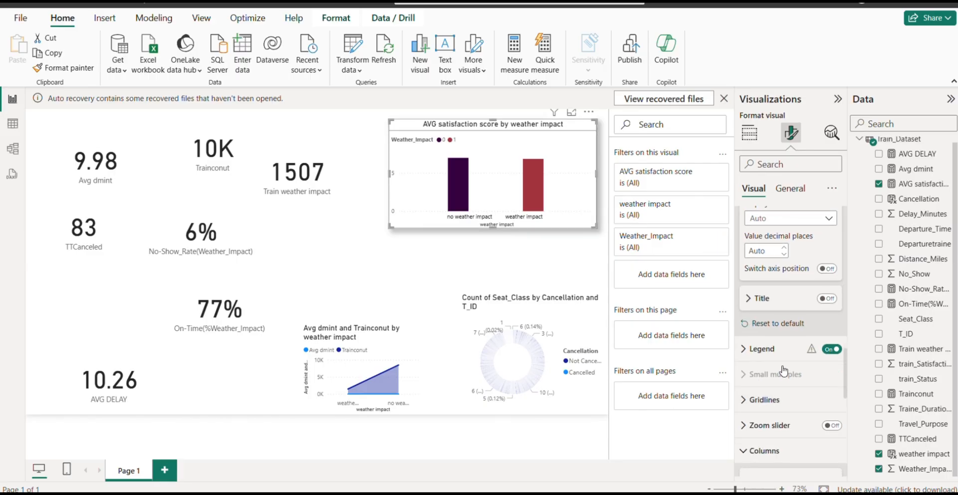
pyautogui.click(776, 350)
pyautogui.scroll(-3, 788, 422)
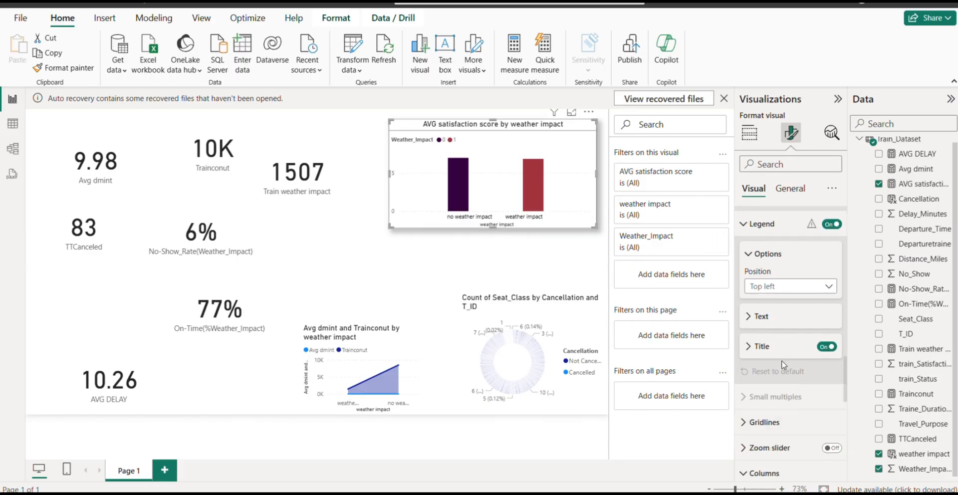
pyautogui.click(793, 290)
pyautogui.click(795, 318)
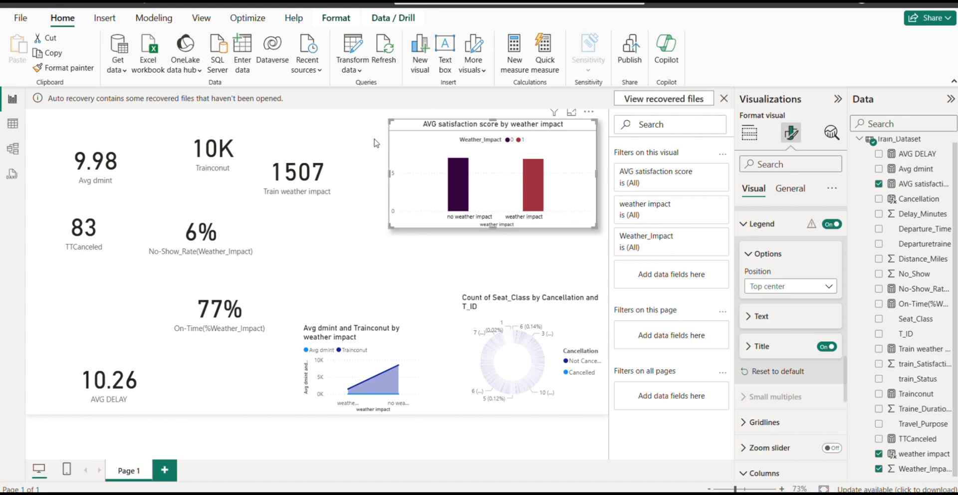
# Copy the bar chart's border and shadow onto the Train weather impact card, and arrange it and the Trainconut card beside the chart
pyautogui.click(319, 175)
pyautogui.moveTo(334, 186)
pyautogui.mouseDown()
pyautogui.moveTo(348, 165)
pyautogui.moveTo(334, 196)
pyautogui.moveTo(347, 195)
pyautogui.mouseUp()
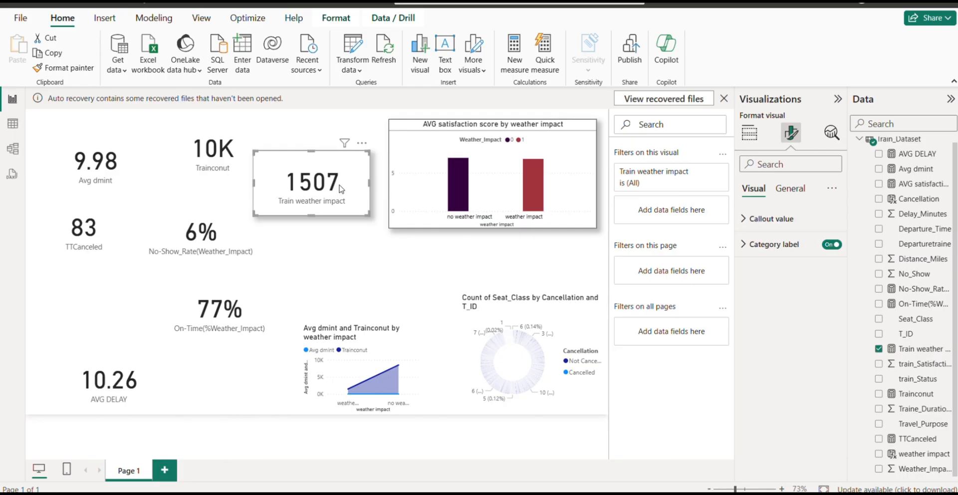
pyautogui.moveTo(339, 188); pyautogui.dragTo(342, 183)
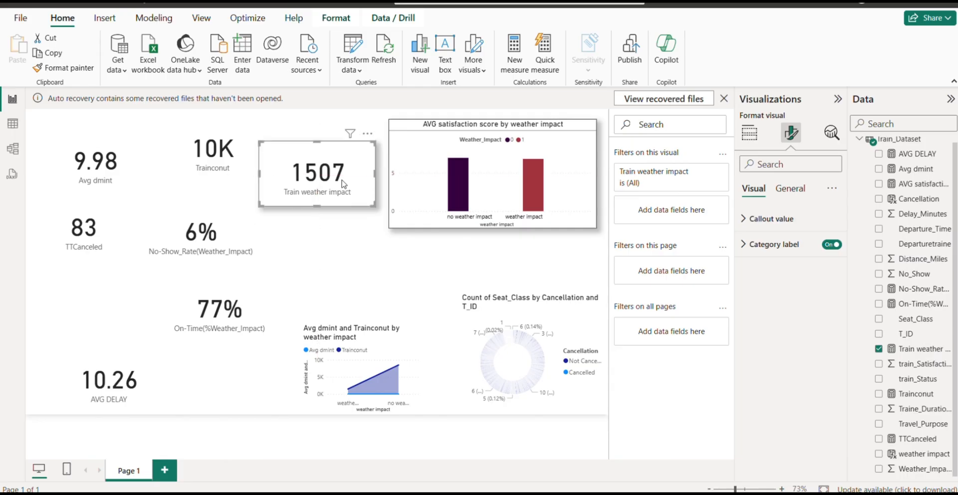
pyautogui.moveTo(343, 183); pyautogui.dragTo(343, 178)
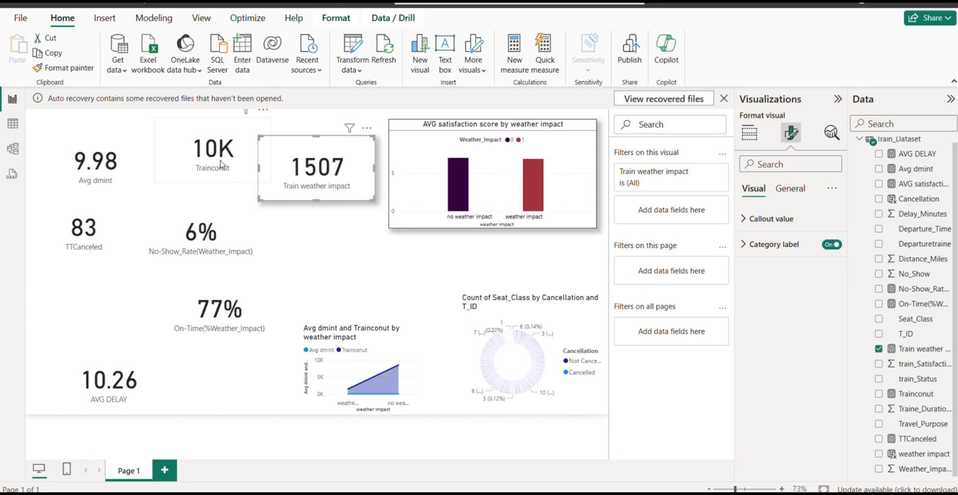
pyautogui.moveTo(222, 165); pyautogui.dragTo(202, 187)
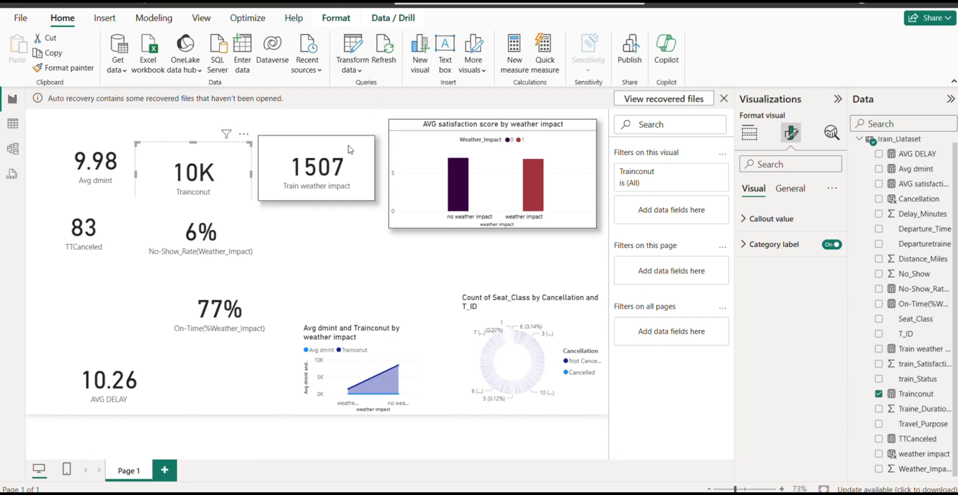
# Set the callout value color of the Train weather impact card to black
pyautogui.click(290, 196)
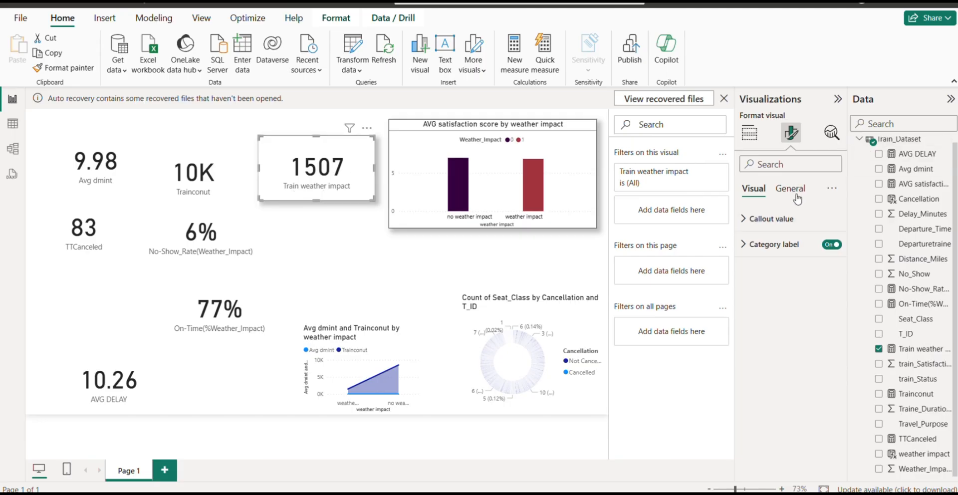
pyautogui.click(782, 225)
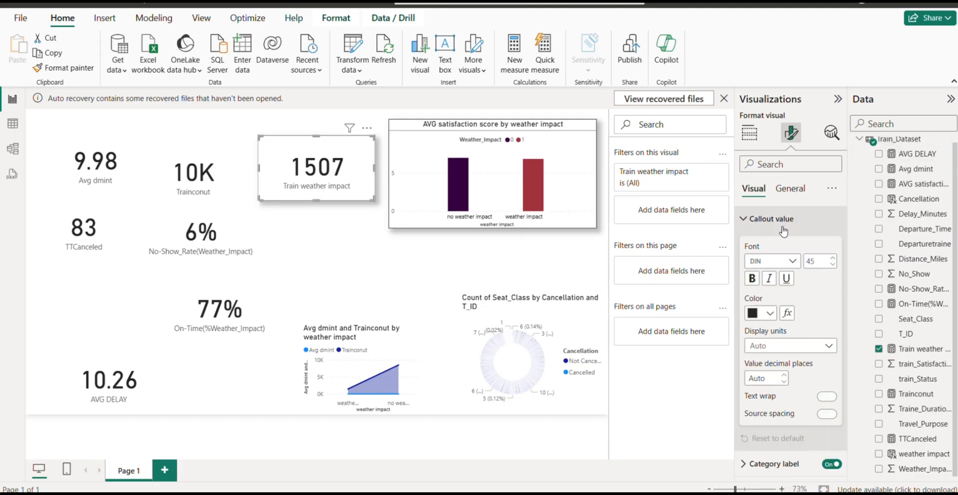
pyautogui.click(772, 314)
pyautogui.click(762, 260)
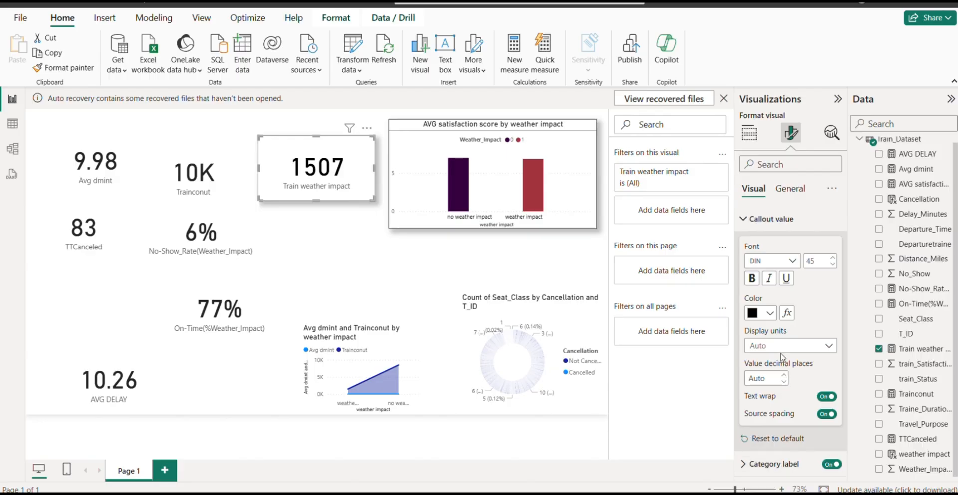
# Set the Train weather impact card's category label color to black and nudge the card upward on the page
pyautogui.click(751, 222)
pyautogui.click(779, 245)
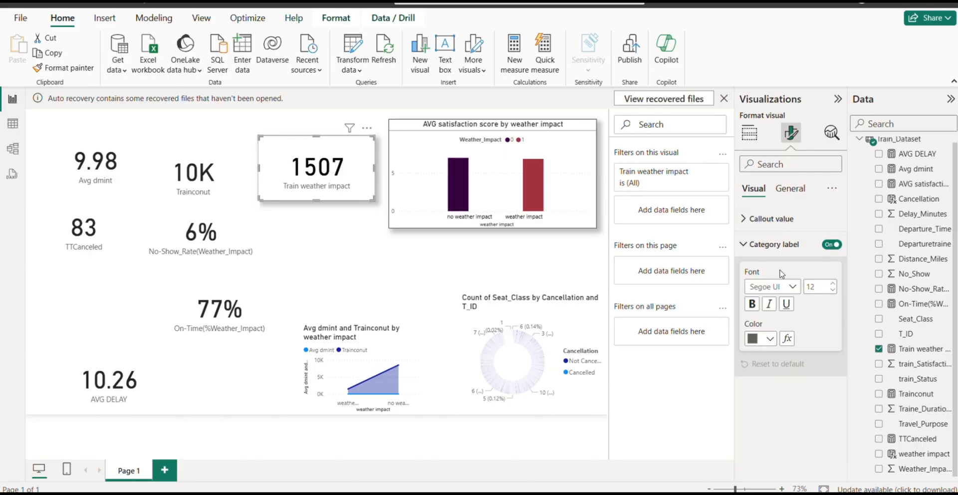
pyautogui.click(774, 342)
pyautogui.click(779, 141)
pyautogui.moveTo(343, 192); pyautogui.dragTo(345, 182)
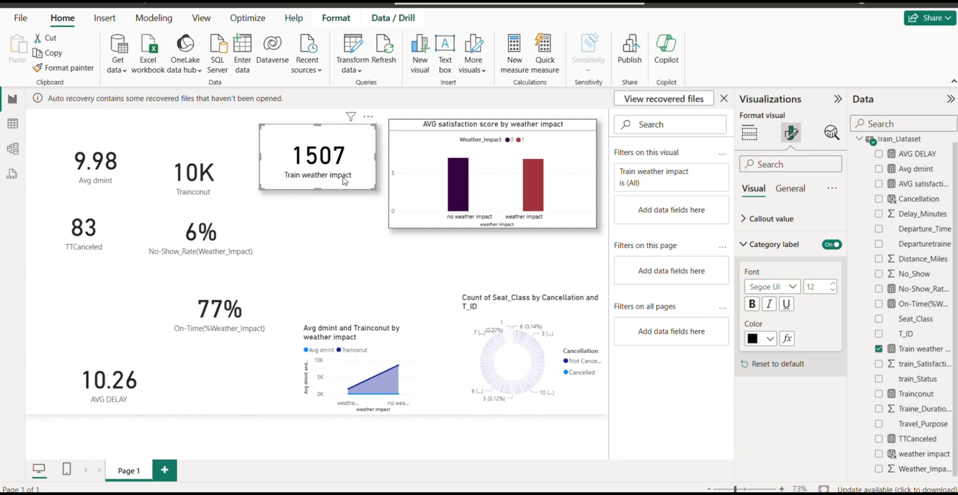
# Copy the Train weather impact card's formatting onto the Trainconut, No-Show_Rate, On-Time and AVG DELAY cards with Format painter
pyautogui.click(87, 72)
pyautogui.click(188, 166)
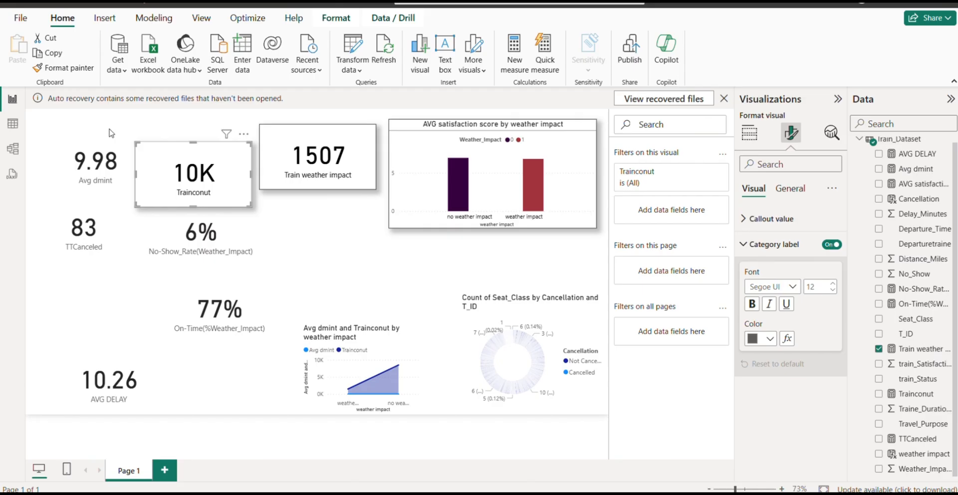
pyautogui.click(75, 70)
pyautogui.click(207, 249)
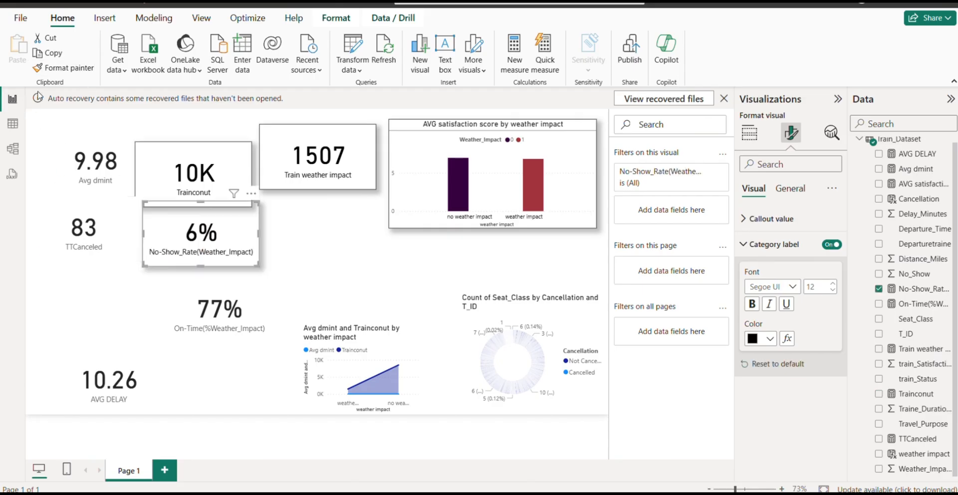
pyautogui.click(91, 74)
pyautogui.click(192, 320)
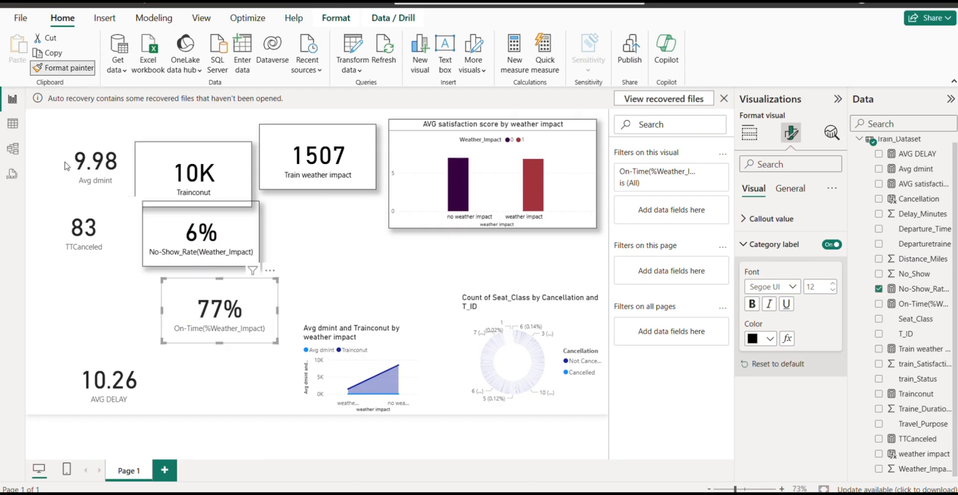
pyautogui.click(77, 70)
pyautogui.click(117, 391)
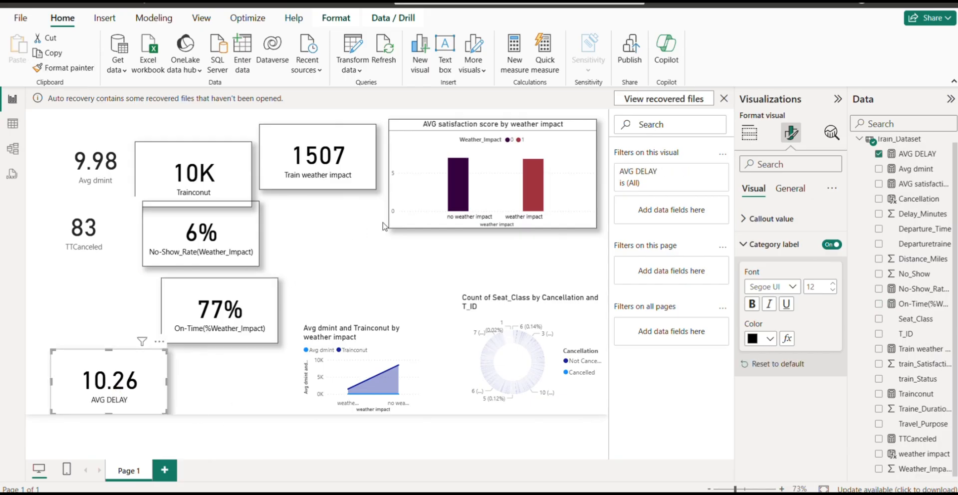
# Move the bar chart below the cards and line up the No-Show_Rate, Trainconut and Train weather impact cards in a row along the page's top
pyautogui.moveTo(439, 208); pyautogui.dragTo(383, 329)
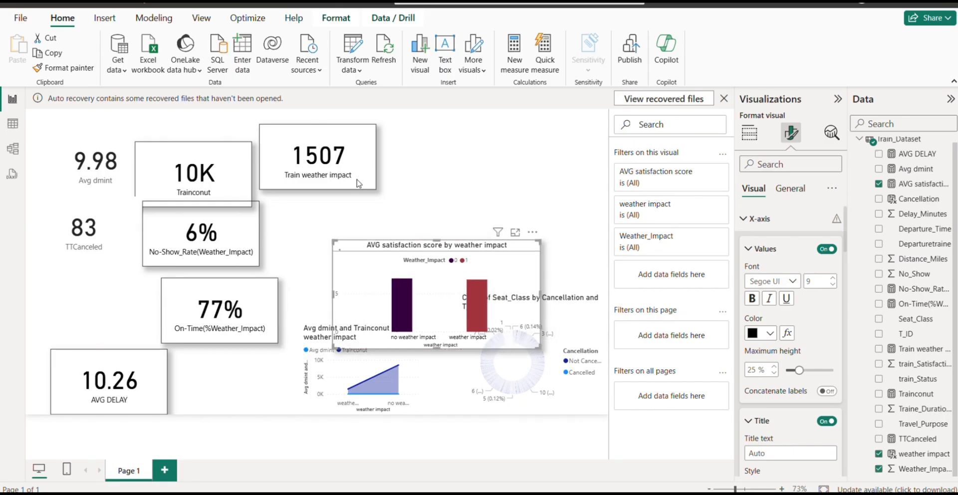
pyautogui.moveTo(320, 129); pyautogui.dragTo(537, 146)
pyautogui.moveTo(225, 163); pyautogui.dragTo(414, 158)
pyautogui.moveTo(198, 236); pyautogui.dragTo(260, 173)
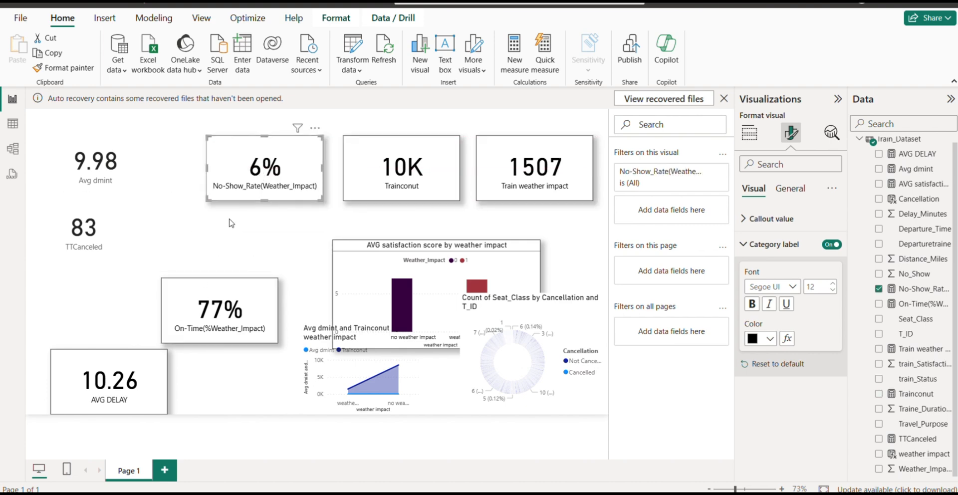
pyautogui.click(263, 175)
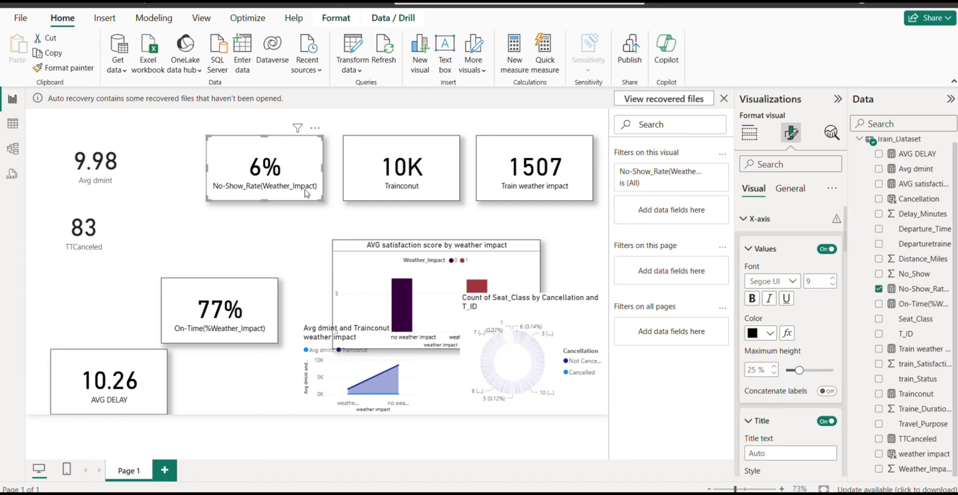
# Shrink the No-Show_Rate, Trainconut and Train weather impact cards to a similar smaller size, applying the No-Show_Rate card's formatting to Trainconut with Format painter
pyautogui.moveTo(323, 200); pyautogui.dragTo(269, 182)
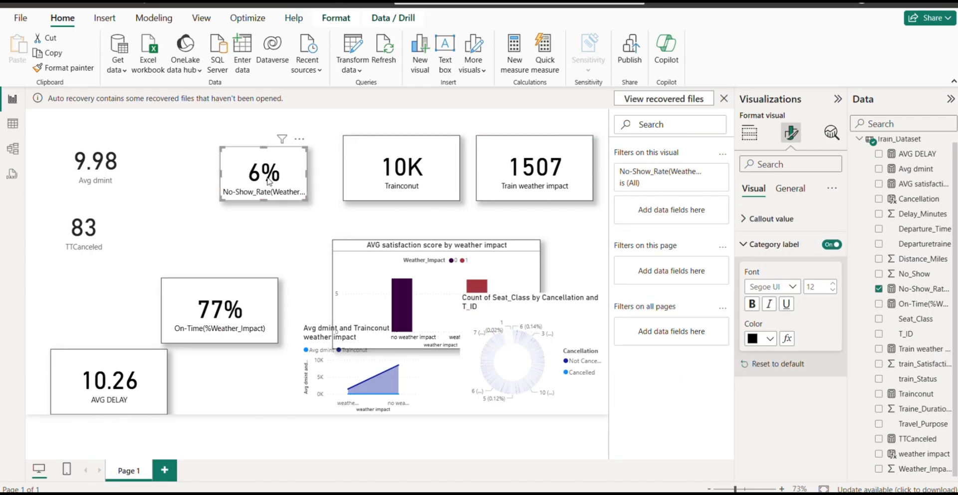
pyautogui.click(75, 68)
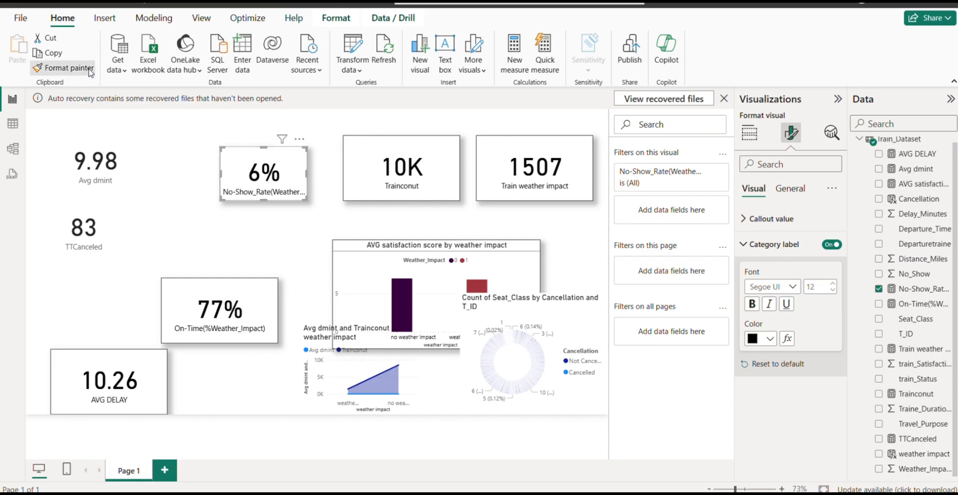
pyautogui.click(399, 163)
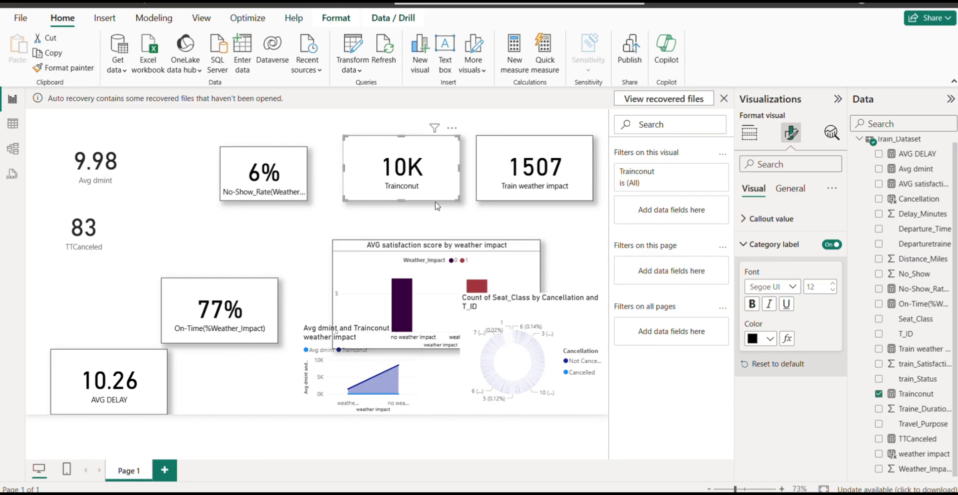
pyautogui.moveTo(456, 201); pyautogui.dragTo(379, 196)
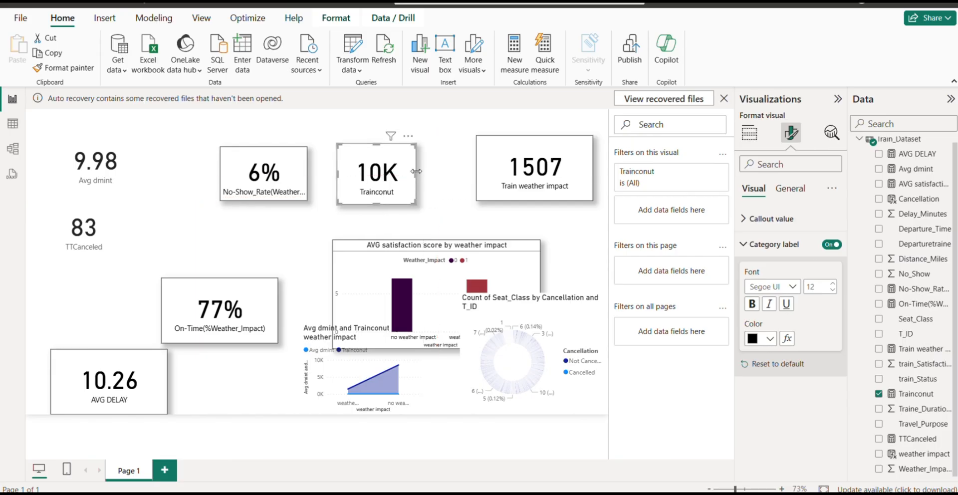
pyautogui.moveTo(416, 171); pyautogui.dragTo(423, 172)
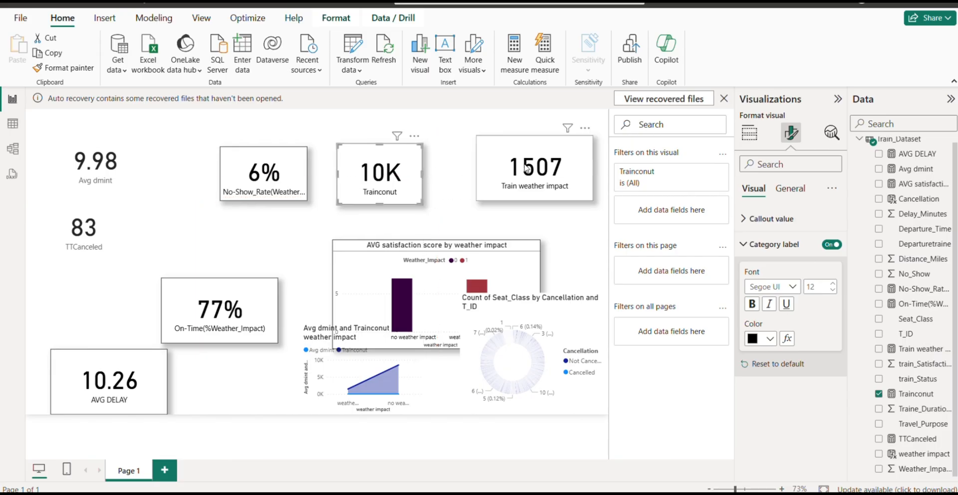
pyautogui.moveTo(527, 170); pyautogui.dragTo(507, 173)
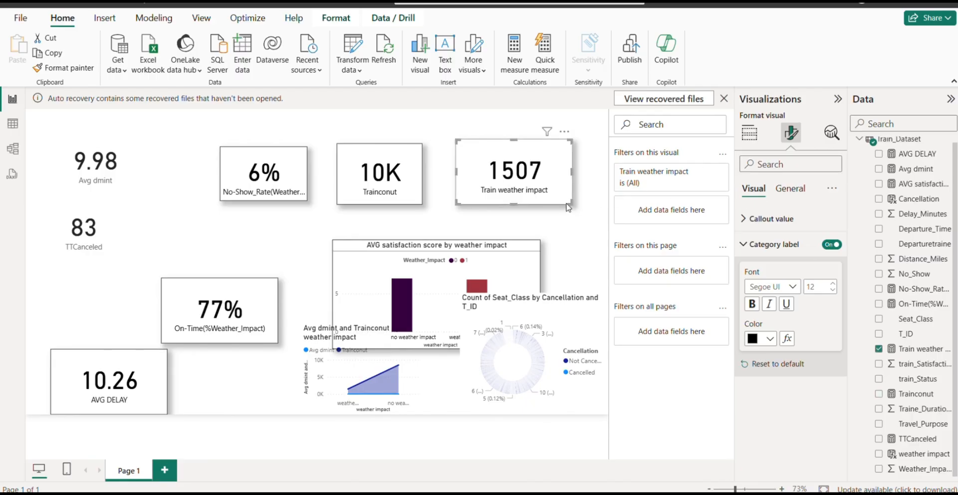
pyautogui.moveTo(569, 201)
pyautogui.mouseDown()
pyautogui.moveTo(496, 190)
pyautogui.moveTo(577, 186)
pyautogui.mouseUp()
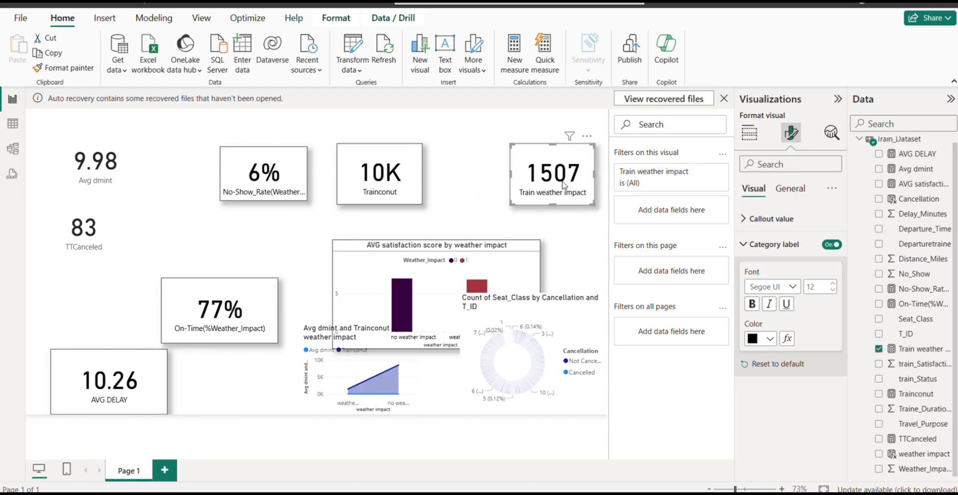
# Arrange the No-Show_Rate and Trainconut cards in an evenly spaced row beside the Train weather impact card, matching their top edges and heights
pyautogui.moveTo(405, 180); pyautogui.dragTo(472, 180)
pyautogui.moveTo(238, 171); pyautogui.dragTo(320, 174)
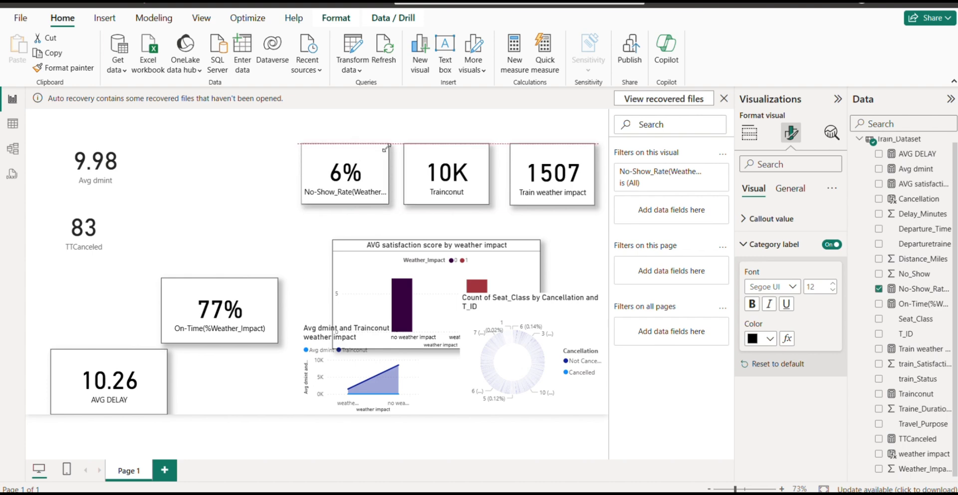
pyautogui.moveTo(385, 152); pyautogui.dragTo(390, 145)
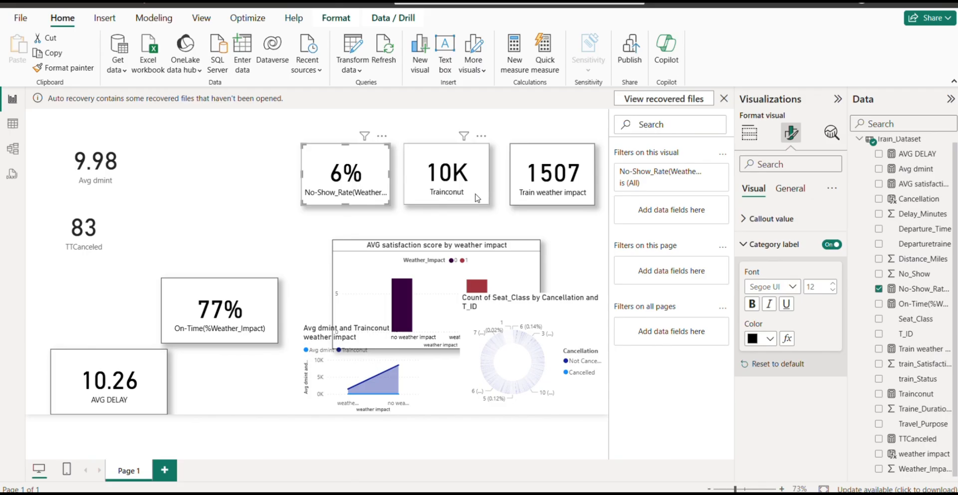
pyautogui.moveTo(477, 198); pyautogui.dragTo(482, 198)
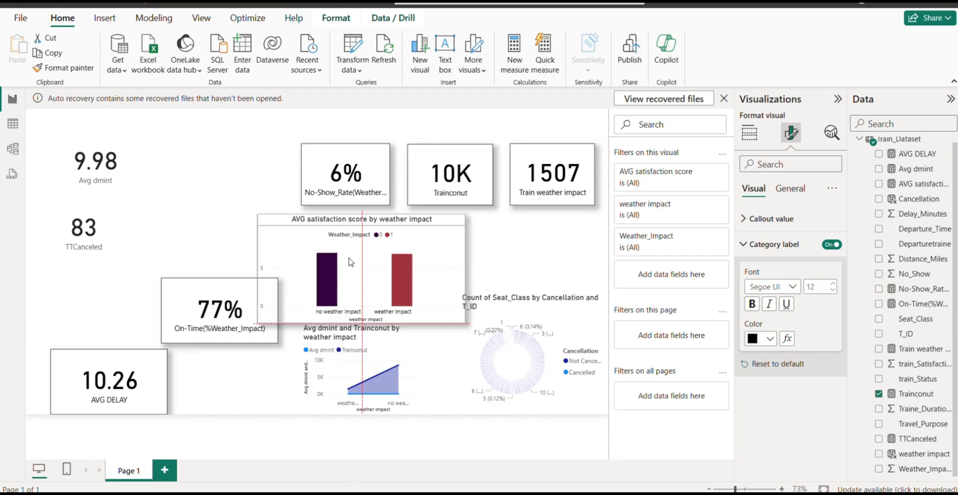
# Move the AVG satisfaction score bar chart out of the way and place the On-Time card, narrowed to match, beneath the No-Show_Rate card
pyautogui.moveTo(357, 260); pyautogui.dragTo(119, 171)
pyautogui.moveTo(236, 300); pyautogui.dragTo(420, 282)
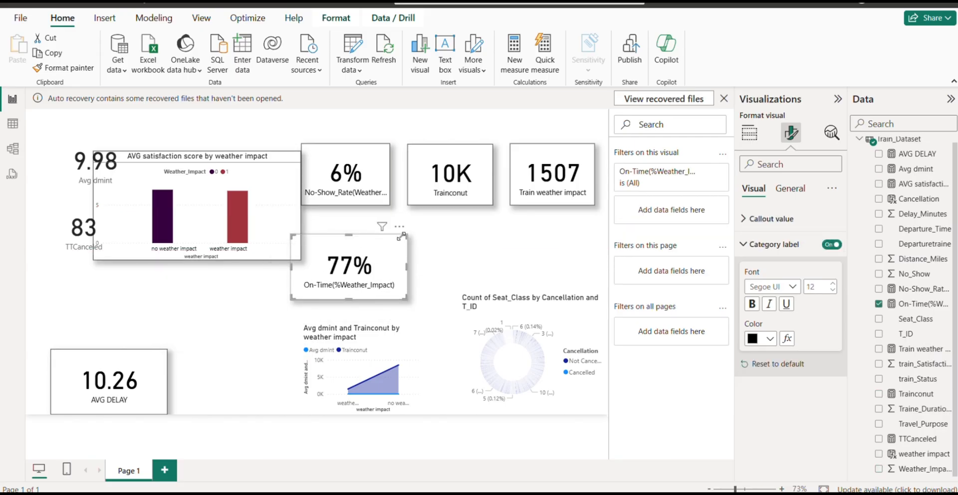
pyautogui.moveTo(401, 237); pyautogui.dragTo(375, 239)
pyautogui.moveTo(356, 269); pyautogui.dragTo(367, 257)
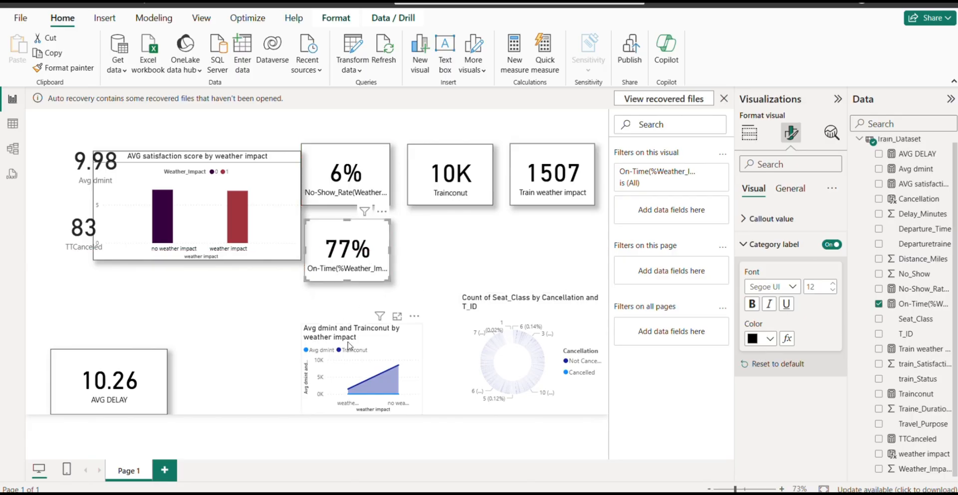
# Move the bar chart, area chart and Seat_Class donut chart to the page's left side, clearing space around the cards
pyautogui.moveTo(168, 188); pyautogui.dragTo(113, 277)
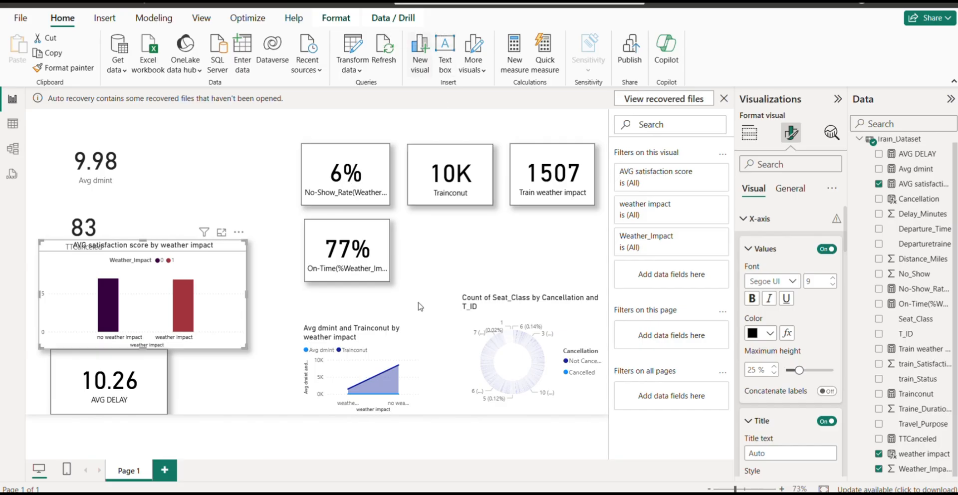
pyautogui.moveTo(290, 326); pyautogui.dragTo(157, 162)
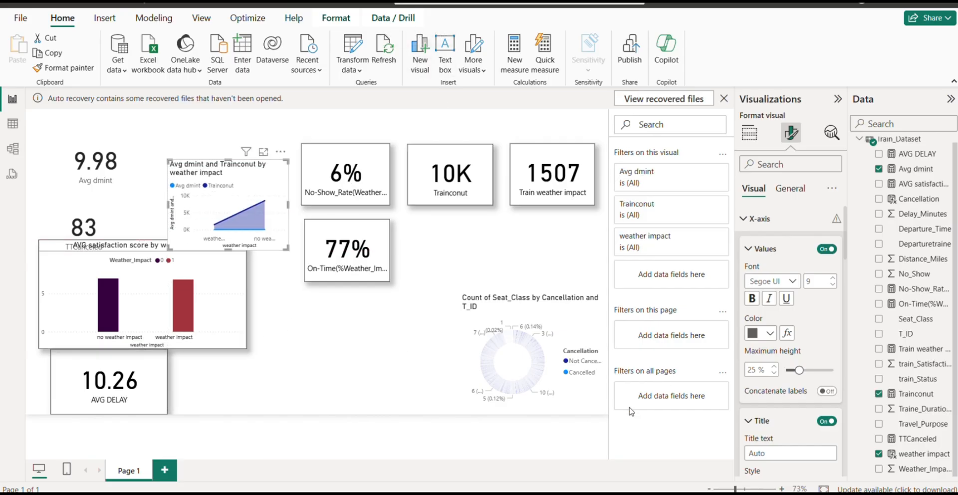
pyautogui.moveTo(551, 352); pyautogui.dragTo(248, 364)
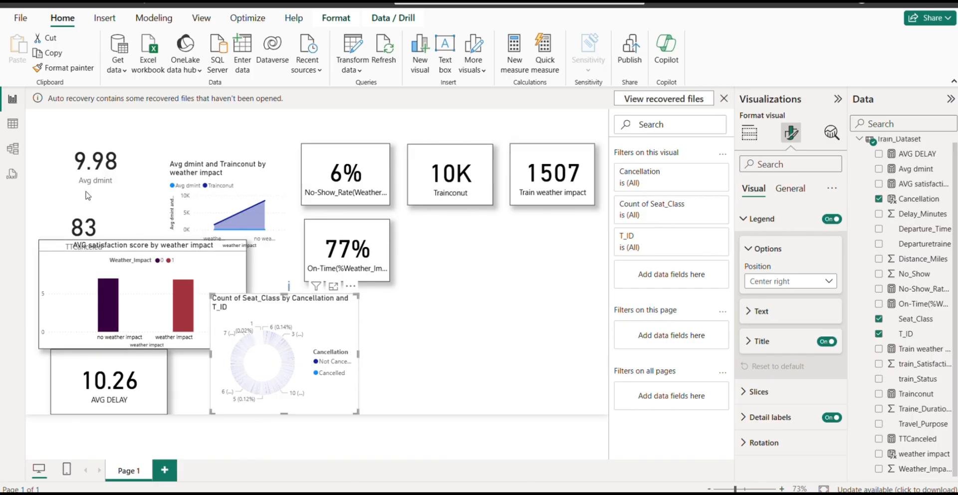
# Place the Avg dmint card beside the On-Time card and copy the On-Time card's formatting onto it with Format painter
pyautogui.moveTo(115, 154); pyautogui.dragTo(484, 247)
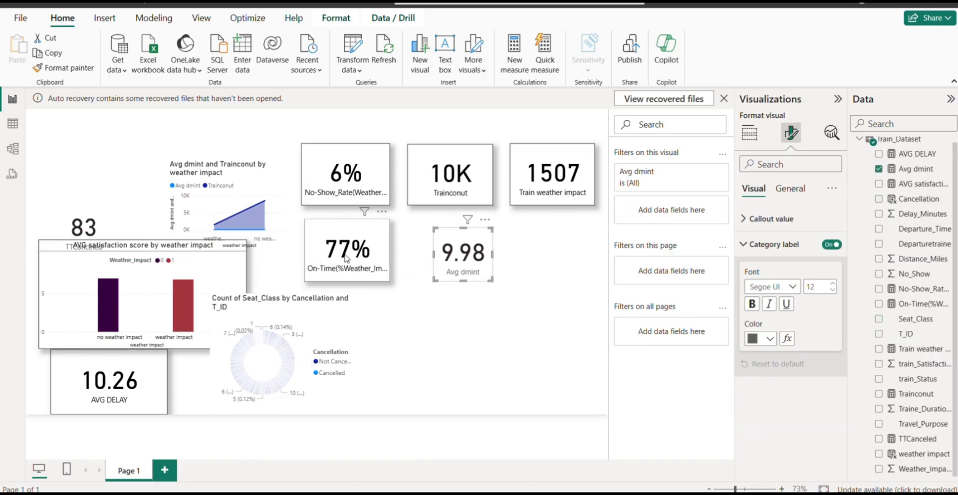
pyautogui.click(349, 245)
pyautogui.click(80, 73)
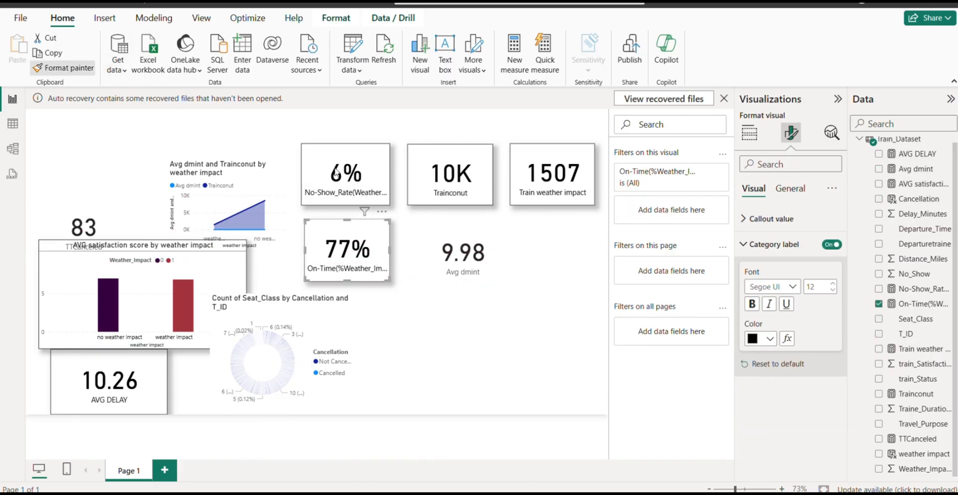
pyautogui.click(443, 247)
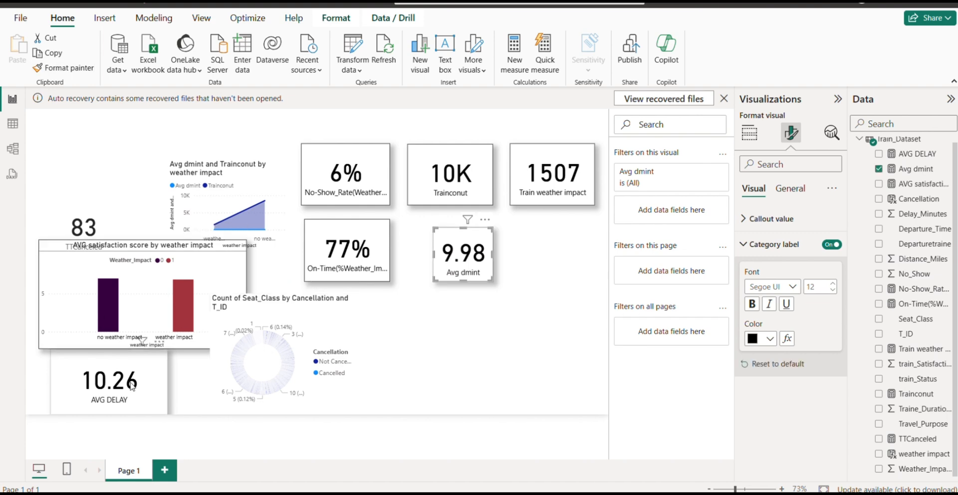
# Move the AVG DELAY card to the page's lower right area and enlarge the Avg dmint card beneath the Trainconut card
pyautogui.moveTo(132, 387); pyautogui.dragTo(568, 241)
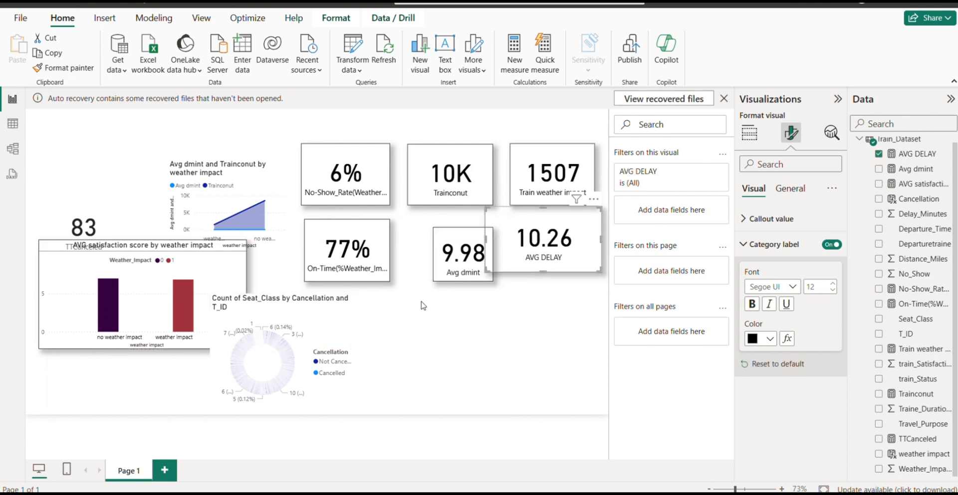
pyautogui.moveTo(445, 267); pyautogui.dragTo(437, 268)
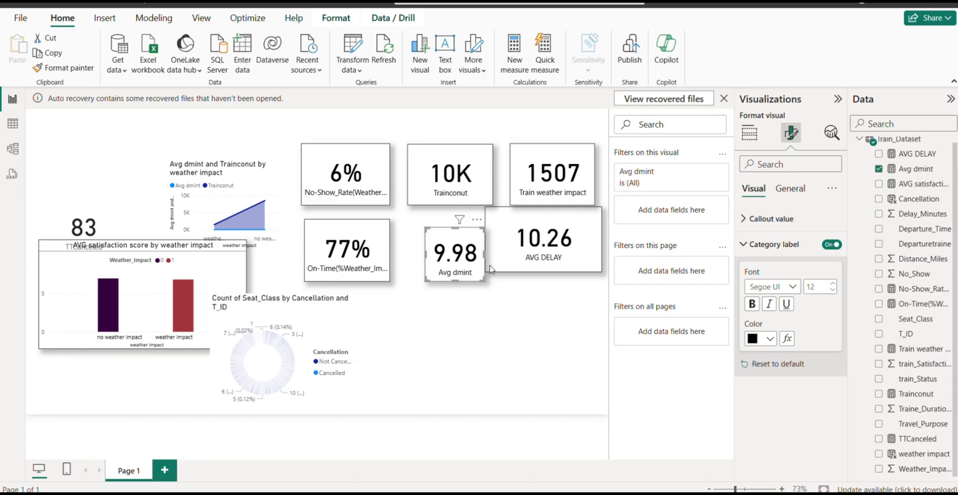
pyautogui.moveTo(519, 254); pyautogui.dragTo(519, 390)
pyautogui.click(476, 267)
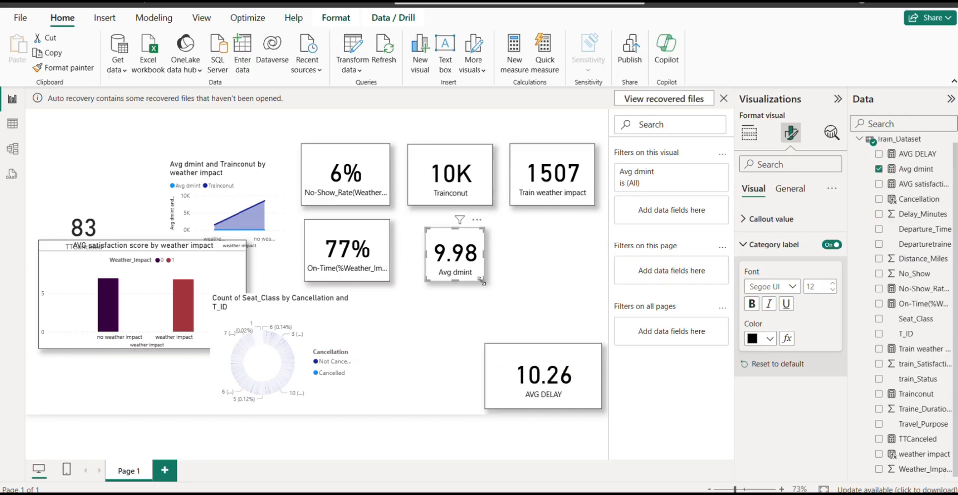
pyautogui.moveTo(484, 279); pyautogui.dragTo(458, 290)
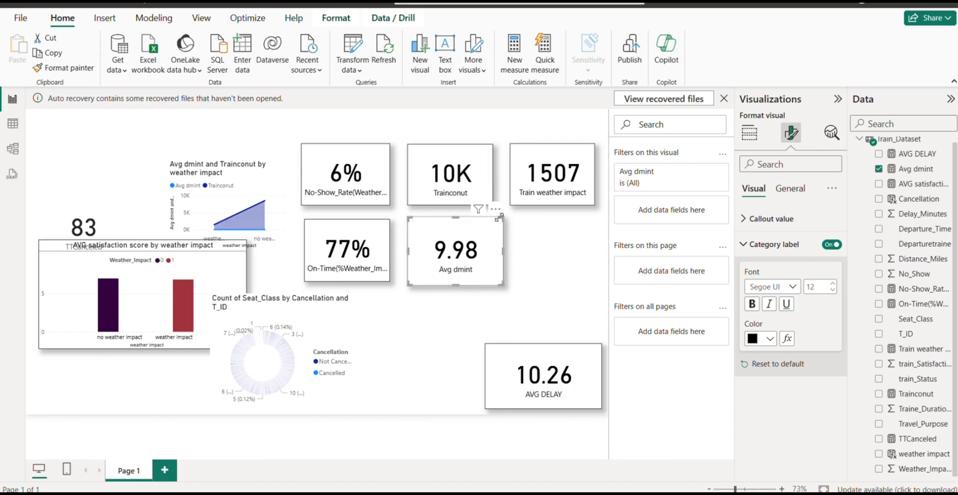
pyautogui.moveTo(500, 216); pyautogui.dragTo(499, 219)
# Set the Avg dmint card's height to 140 and width to 190
pyautogui.click(790, 188)
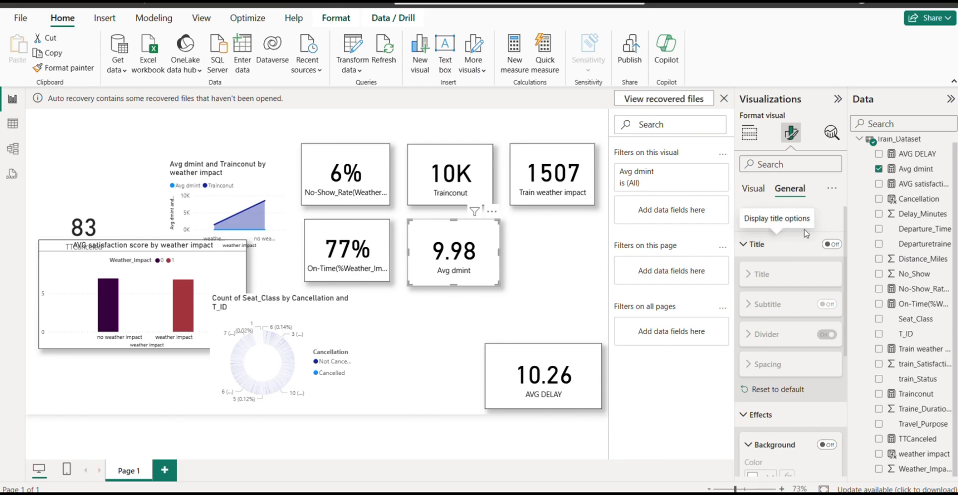
pyautogui.click(800, 219)
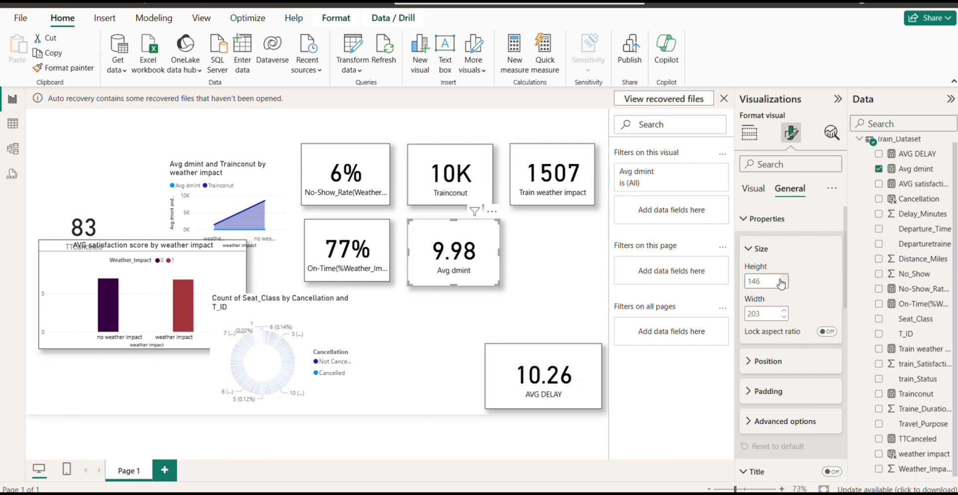
pyautogui.doubleClick(763, 281)
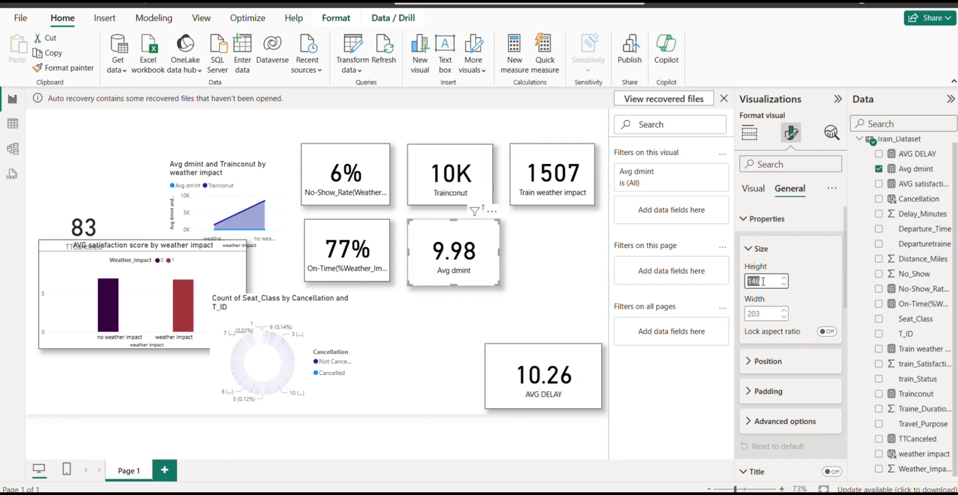
pyautogui.write('14')
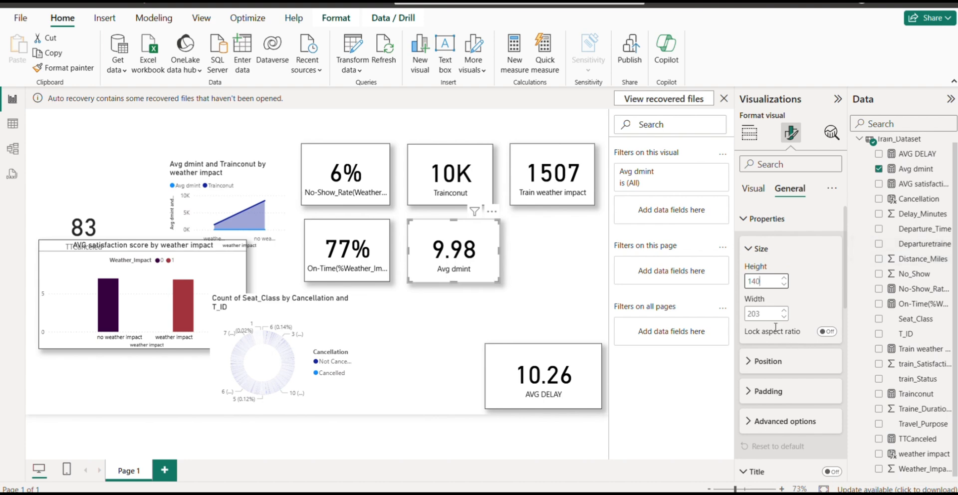
pyautogui.click(766, 313)
pyautogui.press('BackSpace')
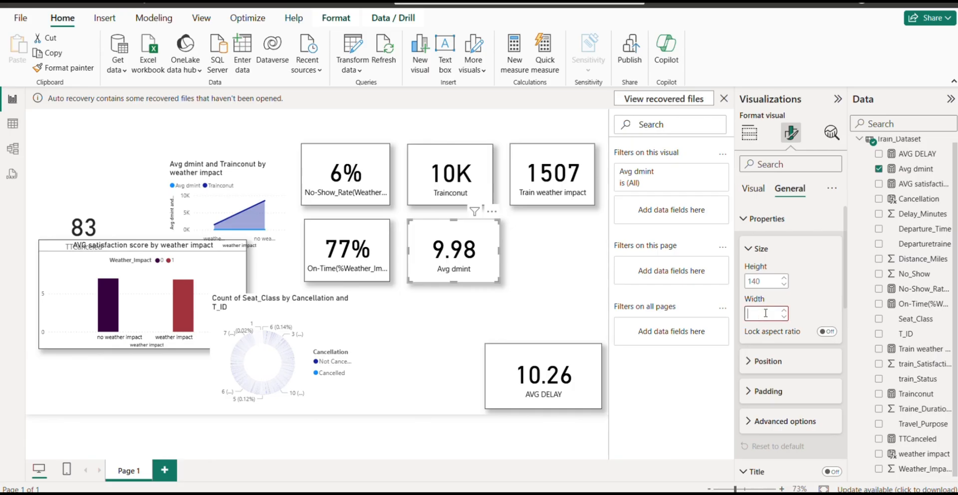
pyautogui.write('190')
pyautogui.press('Return')
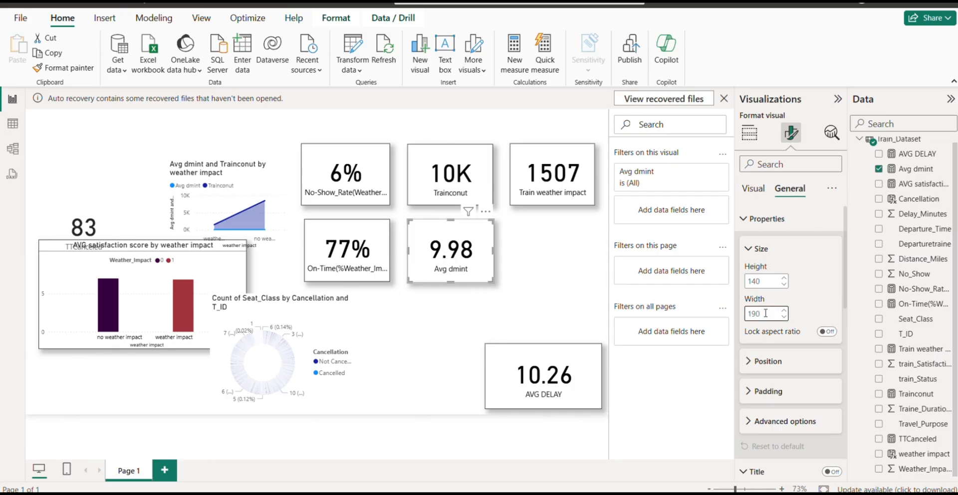
# Set the AVG DELAY card's height to 140 and width to 190, and align it beneath the Train weather impact card
pyautogui.moveTo(534, 380); pyautogui.dragTo(545, 263)
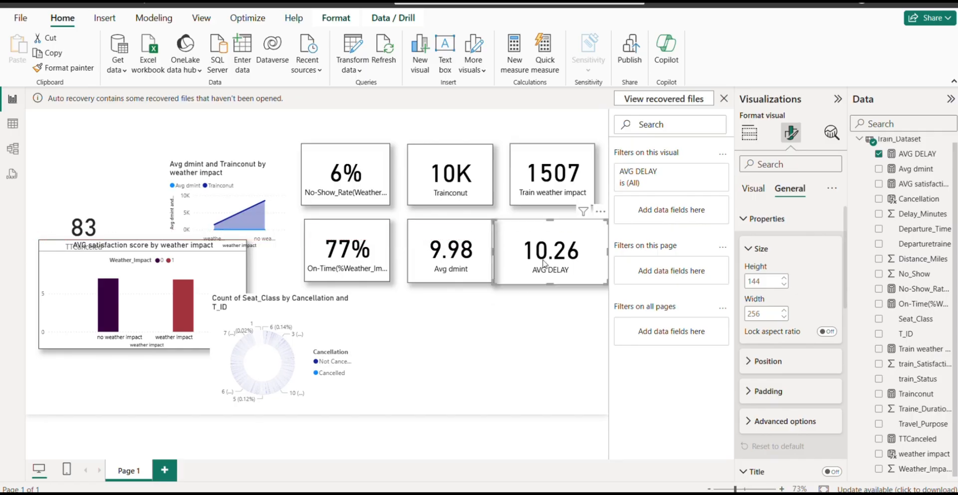
pyautogui.doubleClick(763, 281)
pyautogui.write('14')
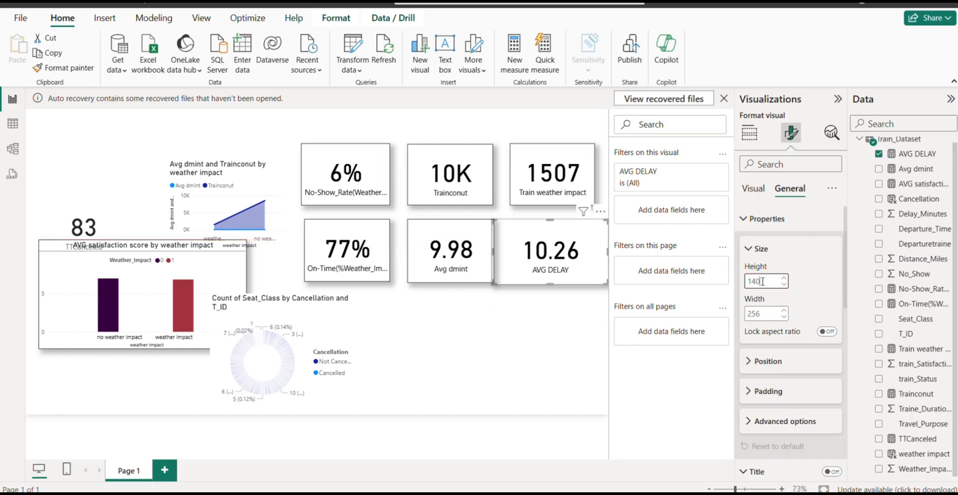
pyautogui.write('0')
pyautogui.doubleClick(768, 318)
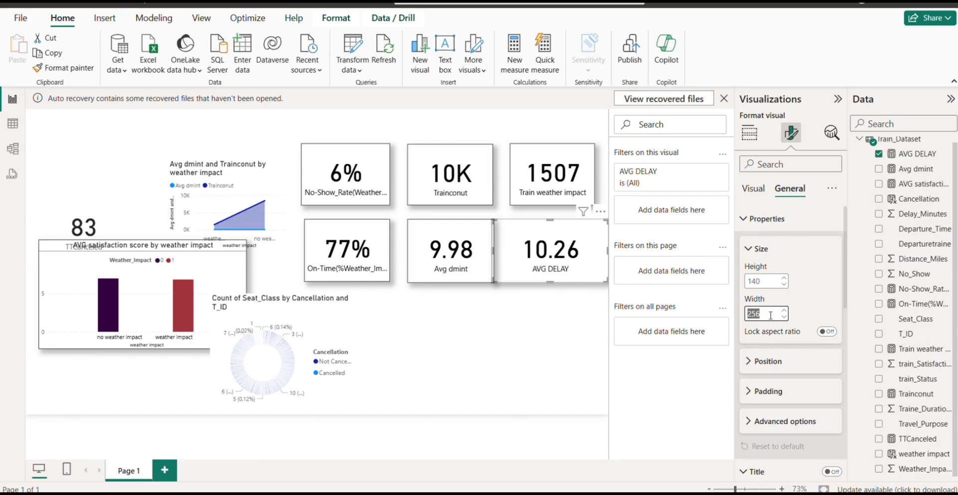
pyautogui.write('190')
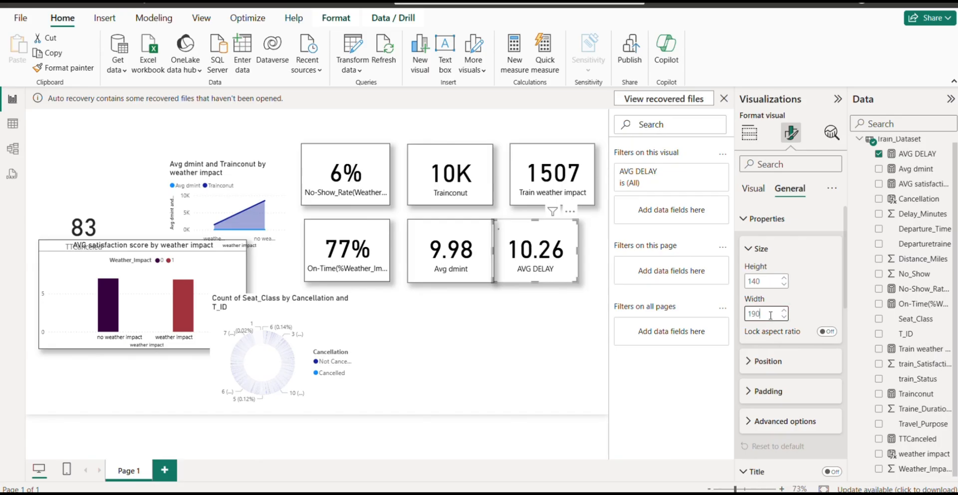
pyautogui.moveTo(539, 261); pyautogui.dragTo(557, 270)
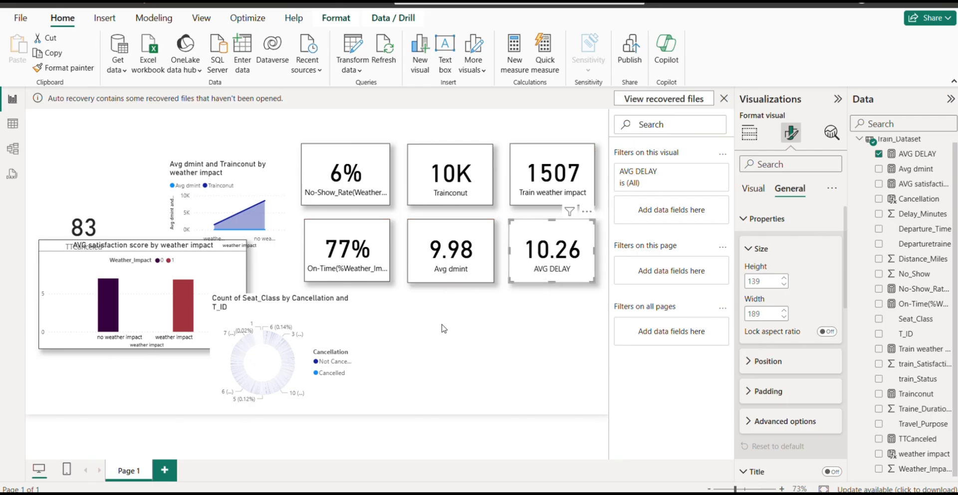
# Place the AVG satisfaction score bar chart below the right-hand cards and the Seat_Class donut chart beside it along the page's bottom
pyautogui.moveTo(206, 372); pyautogui.dragTo(99, 367)
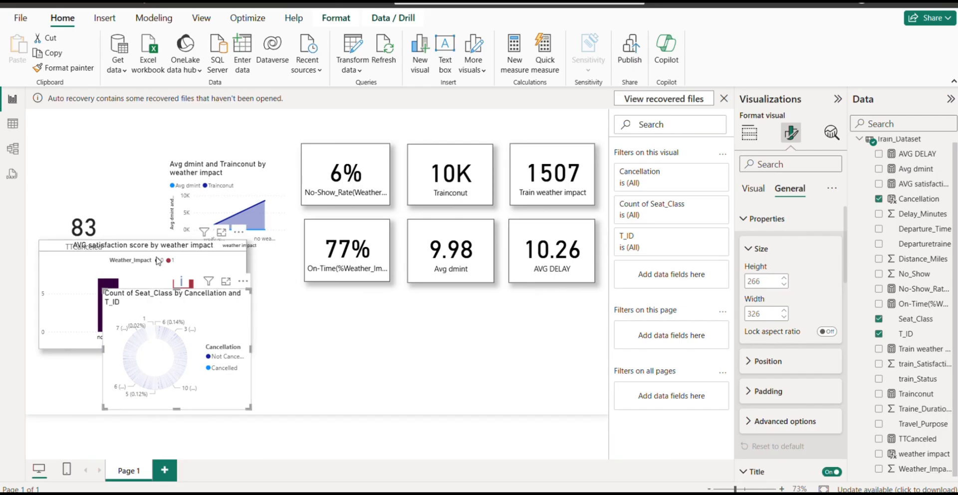
pyautogui.moveTo(177, 279); pyautogui.dragTo(499, 318)
pyautogui.moveTo(207, 333); pyautogui.dragTo(303, 339)
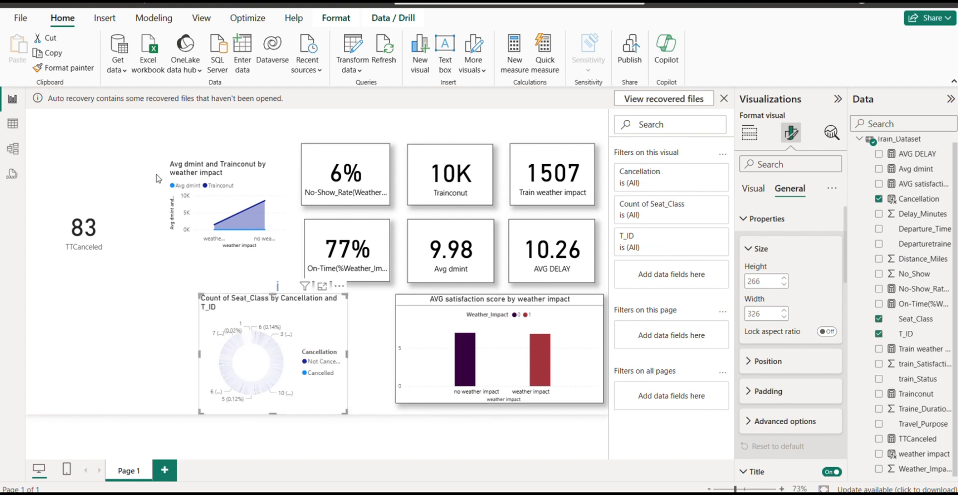
# Move the area, donut and satisfaction charts to the page's left side and place the TTCanceled card below the On-Time card
pyautogui.moveTo(204, 202); pyautogui.dragTo(81, 364)
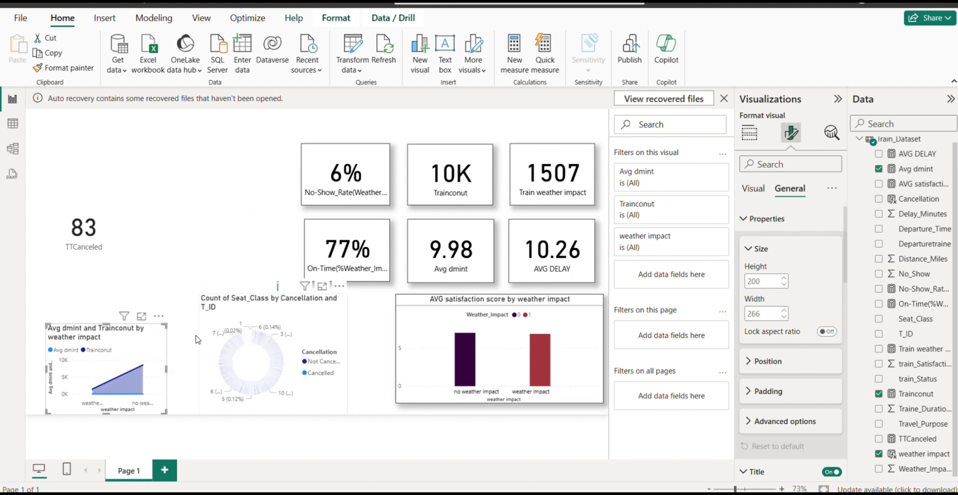
pyautogui.moveTo(252, 361); pyautogui.dragTo(182, 357)
pyautogui.moveTo(87, 229); pyautogui.dragTo(233, 230)
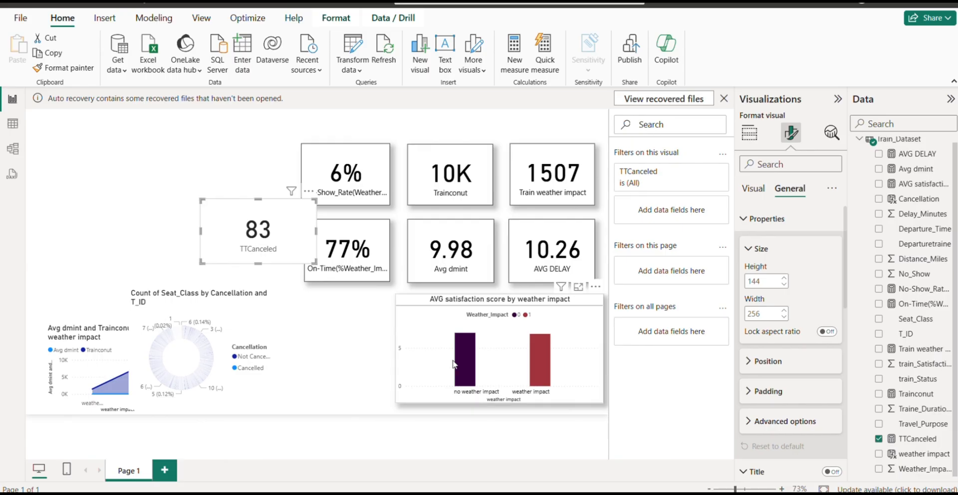
pyautogui.moveTo(452, 365); pyautogui.dragTo(83, 279)
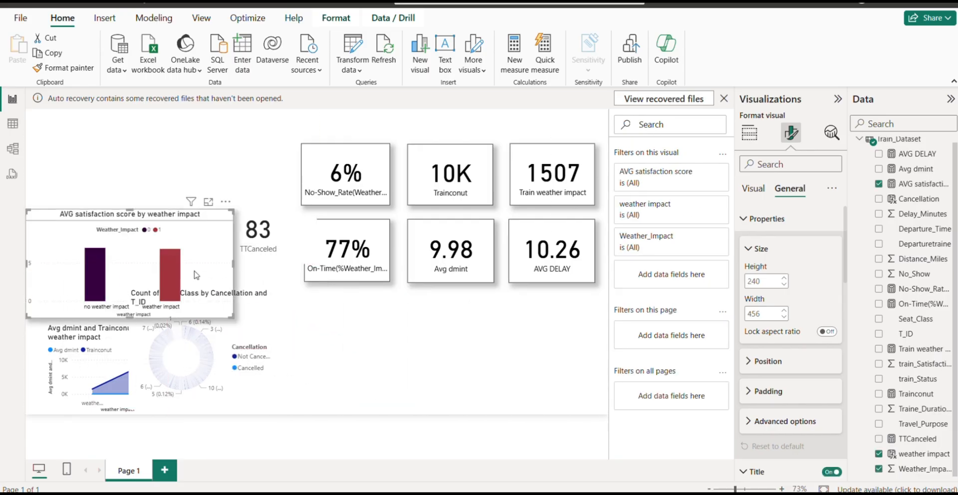
pyautogui.moveTo(276, 272); pyautogui.dragTo(356, 343)
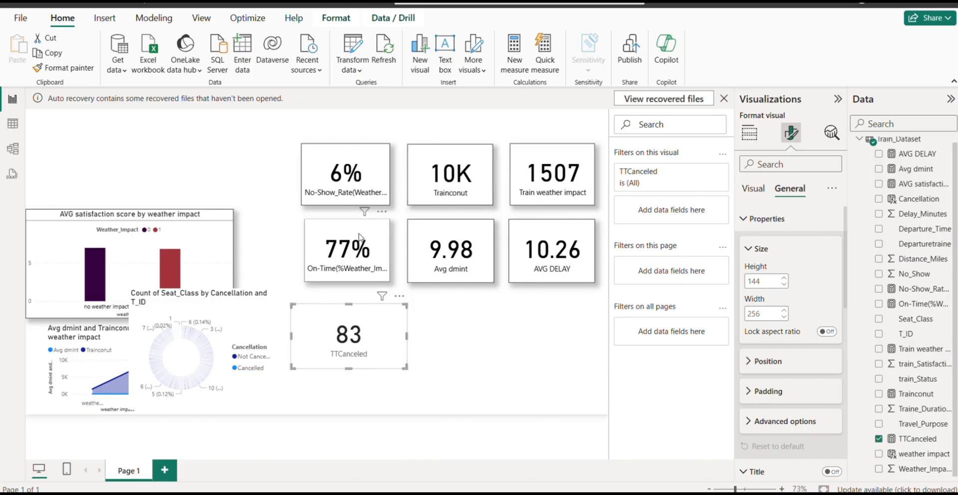
# Copy the No-Show_Rate card's formatting onto the TTCanceled card with the Format painter
pyautogui.click(350, 199)
pyautogui.click(327, 353)
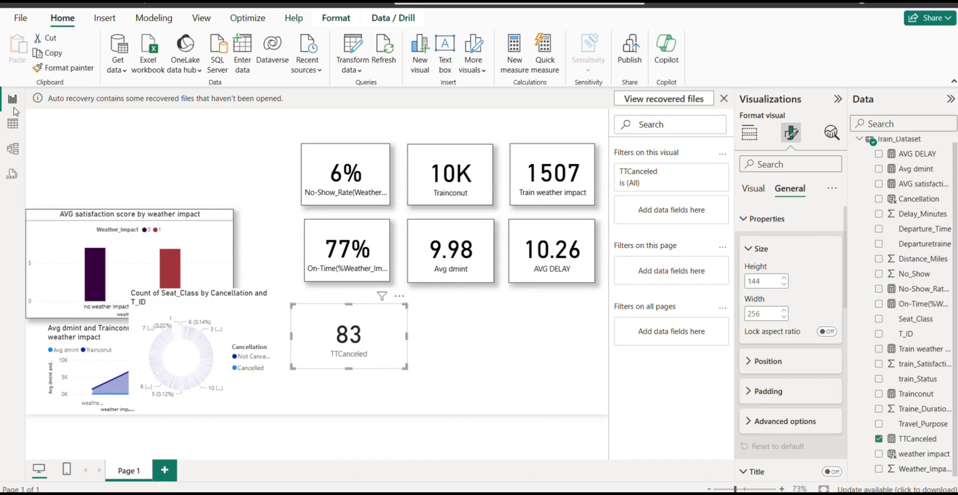
pyautogui.click(333, 166)
pyautogui.click(75, 68)
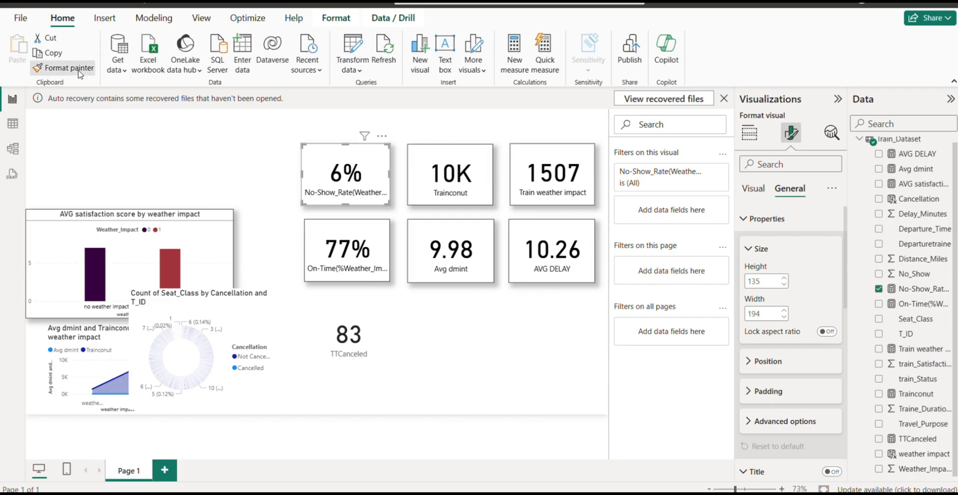
pyautogui.click(374, 341)
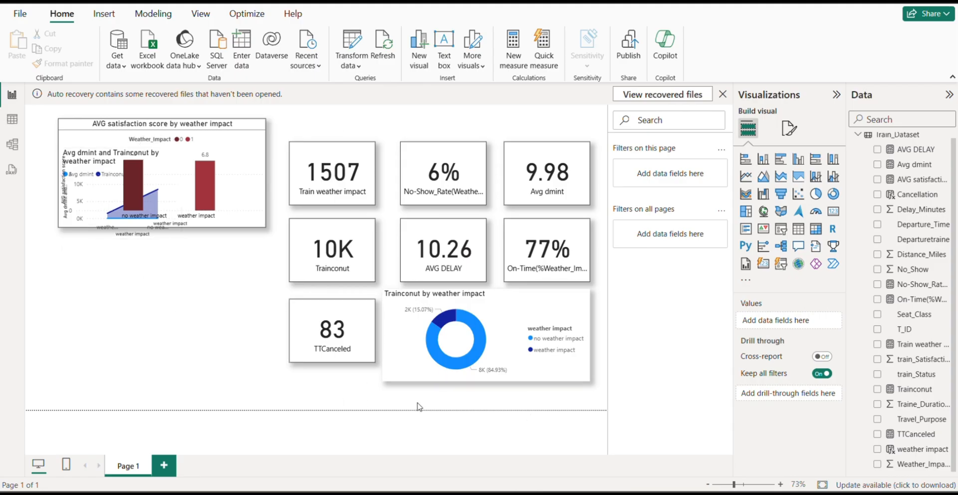
# Set the no weather impact slice of the Trainconut by weather impact donut chart to dark red
pyautogui.click(498, 311)
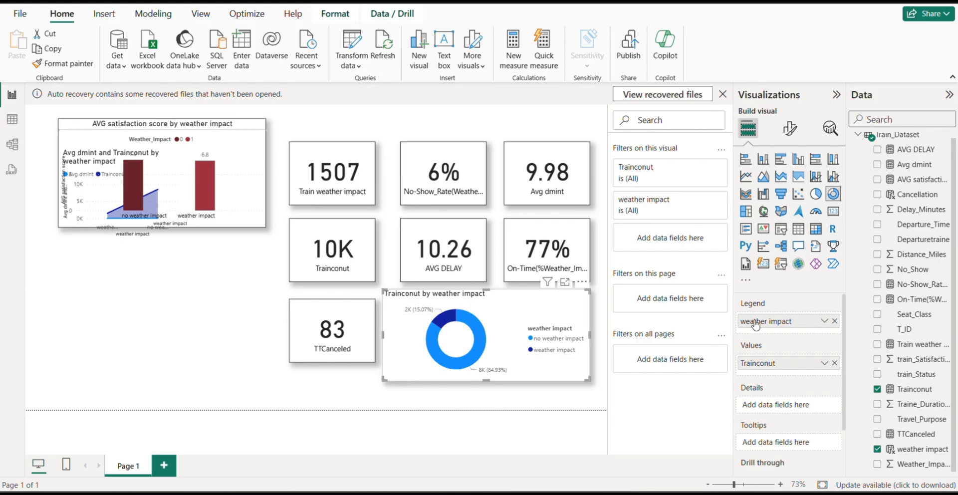
pyautogui.moveTo(756, 323); pyautogui.dragTo(619, 330)
pyautogui.moveTo(776, 365); pyautogui.dragTo(649, 382)
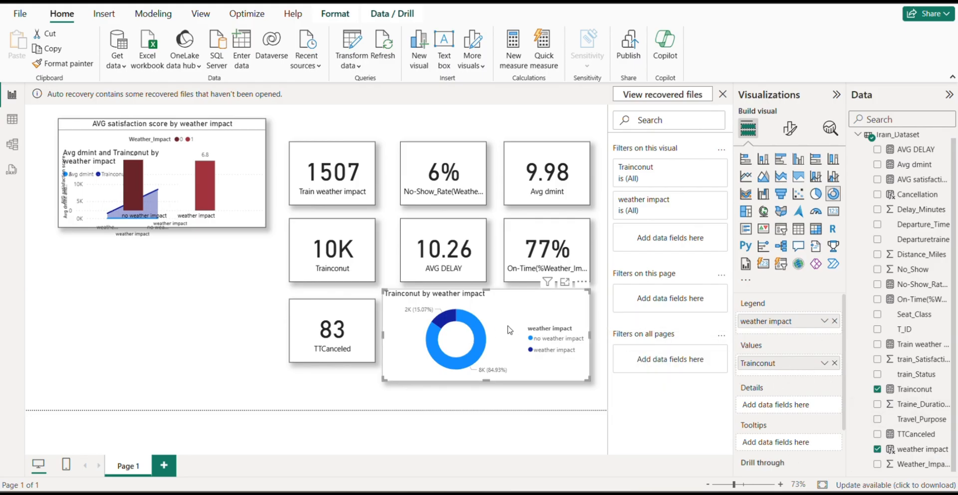
pyautogui.click(789, 128)
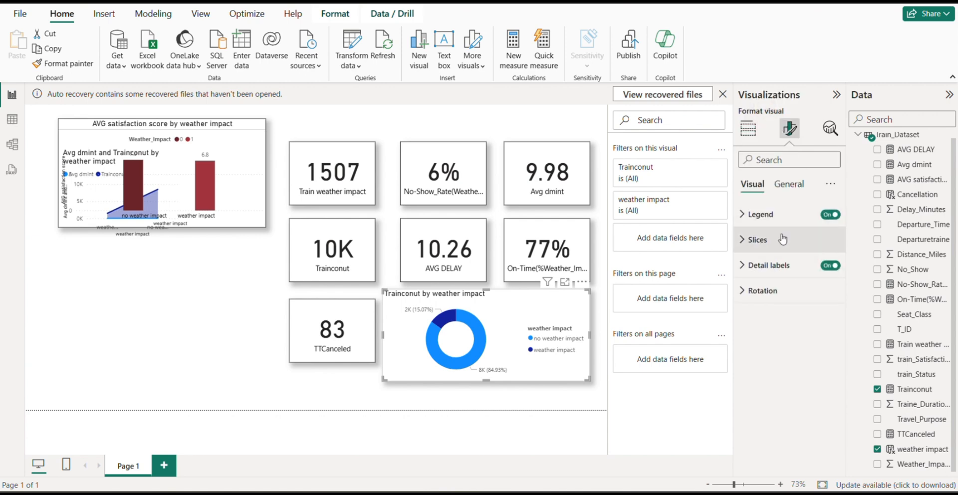
pyautogui.click(783, 240)
pyautogui.click(759, 215)
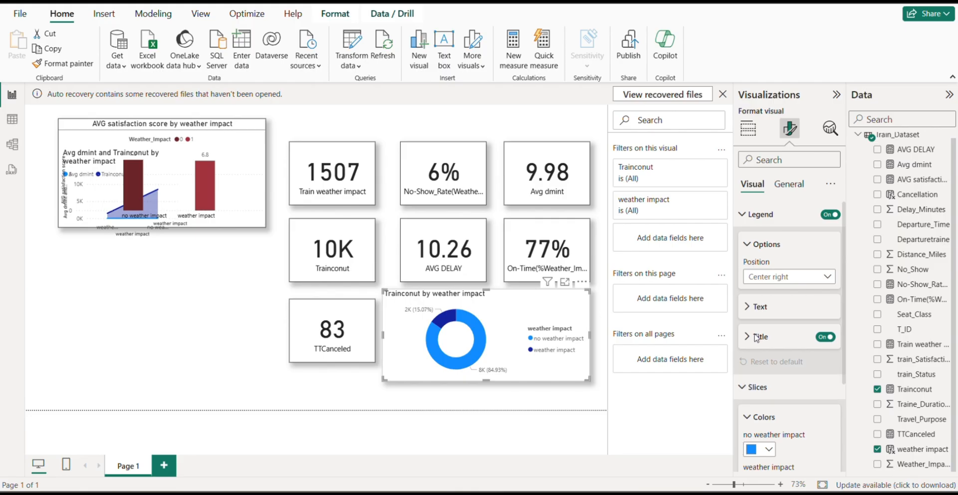
pyautogui.click(771, 449)
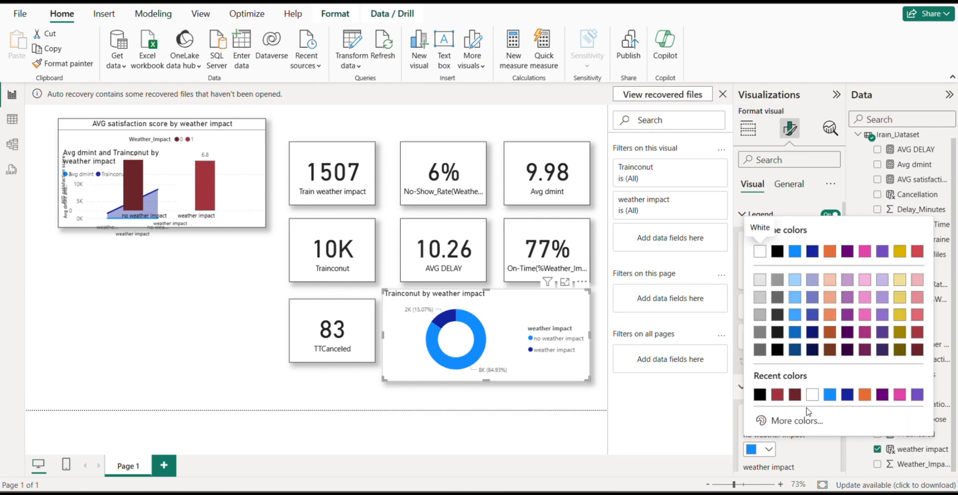
pyautogui.click(918, 332)
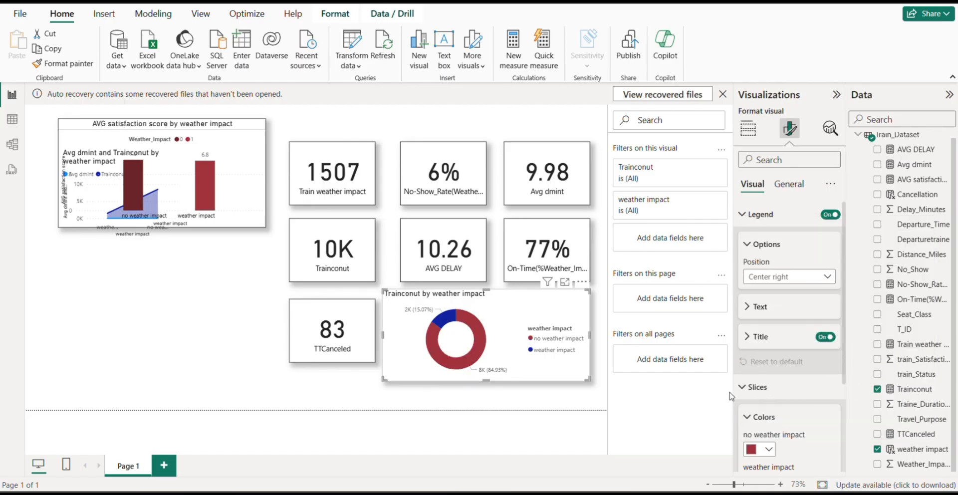
# Set the weather impact slice of the Trainconut donut chart to golden yellow
pyautogui.scroll(-3, 787, 400)
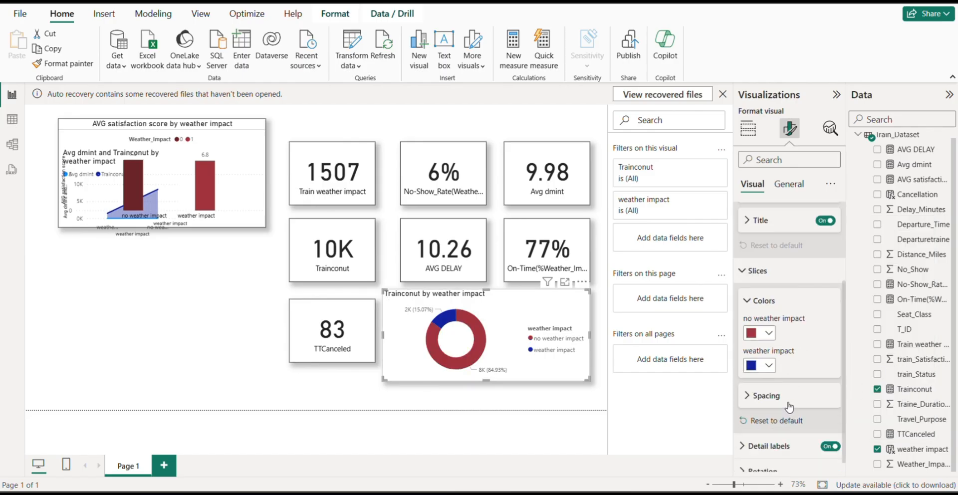
pyautogui.click(771, 353)
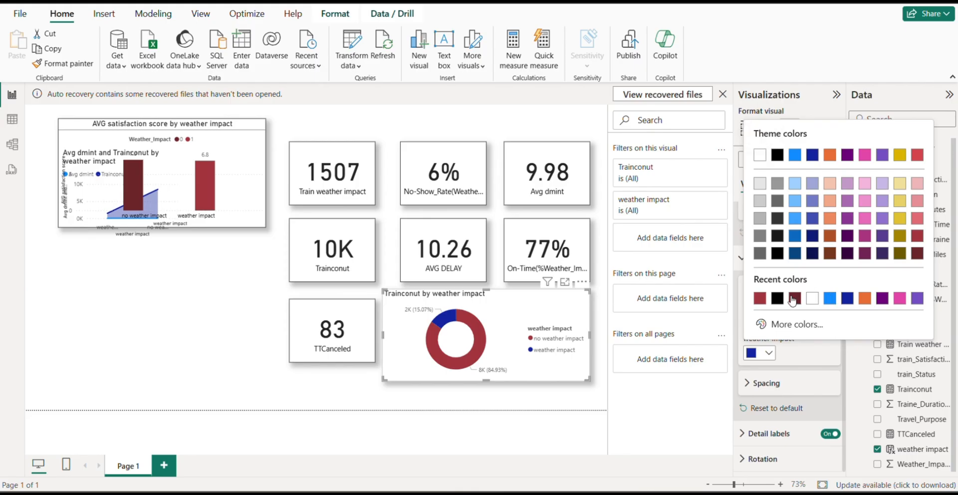
pyautogui.click(760, 299)
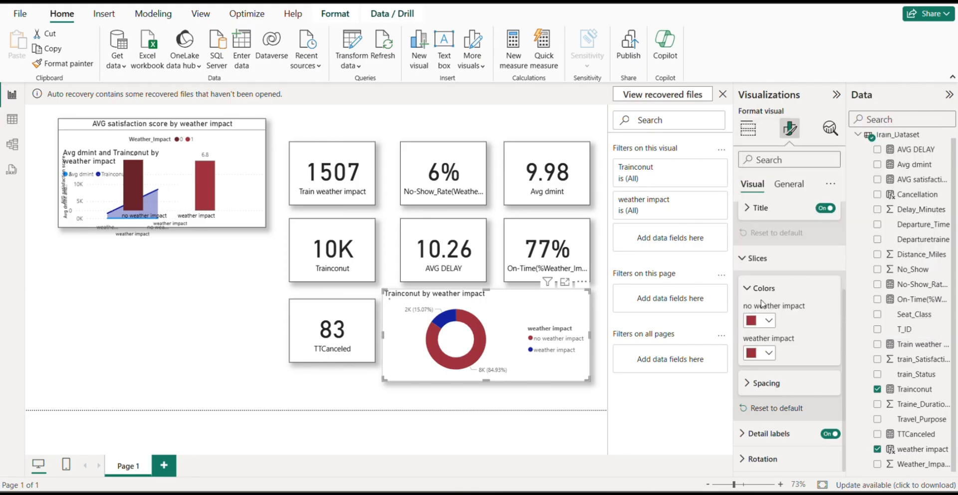
pyautogui.click(761, 353)
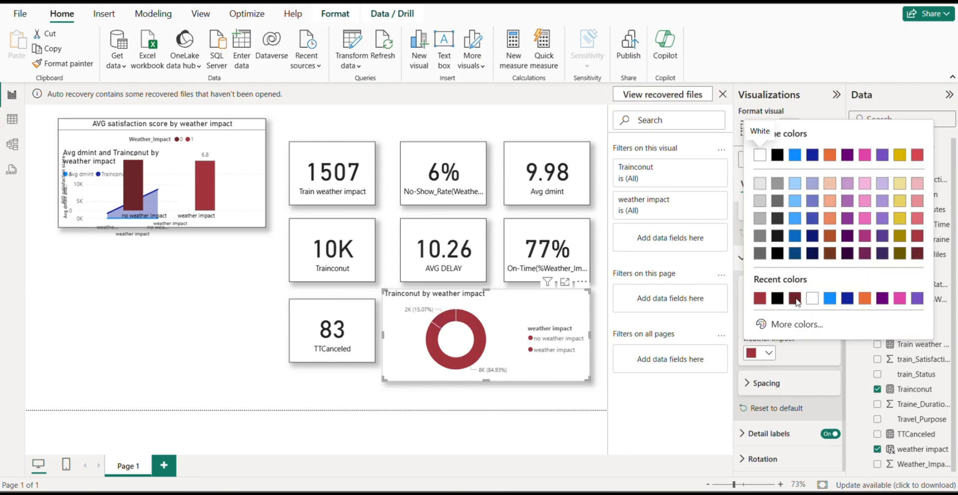
pyautogui.click(796, 300)
pyautogui.click(762, 353)
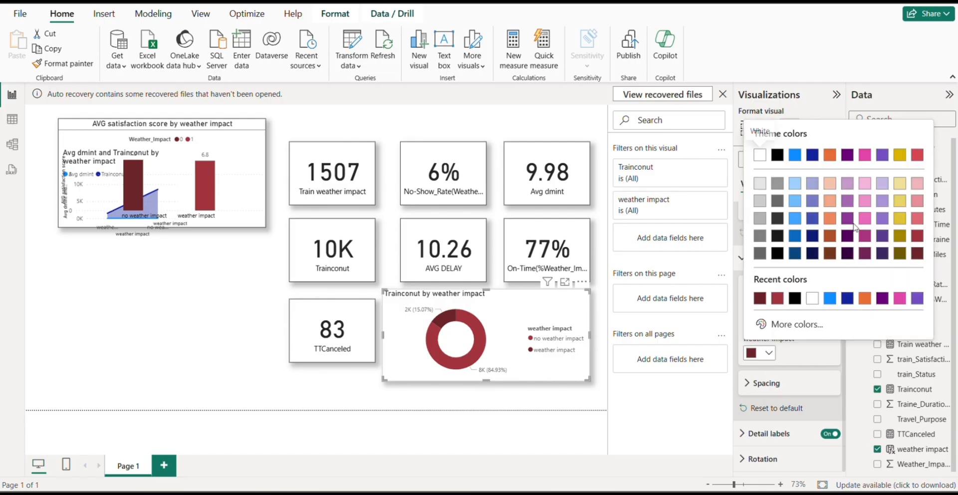
pyautogui.click(905, 186)
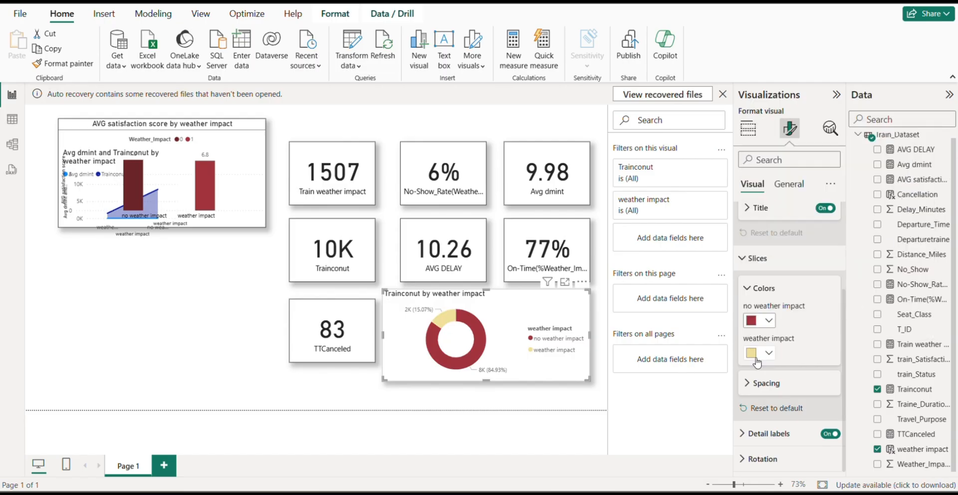
pyautogui.click(770, 351)
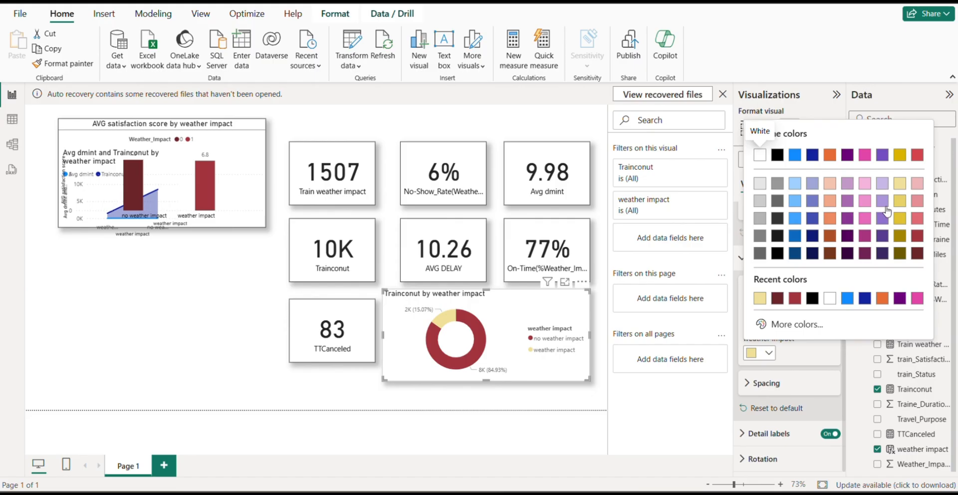
pyautogui.click(899, 223)
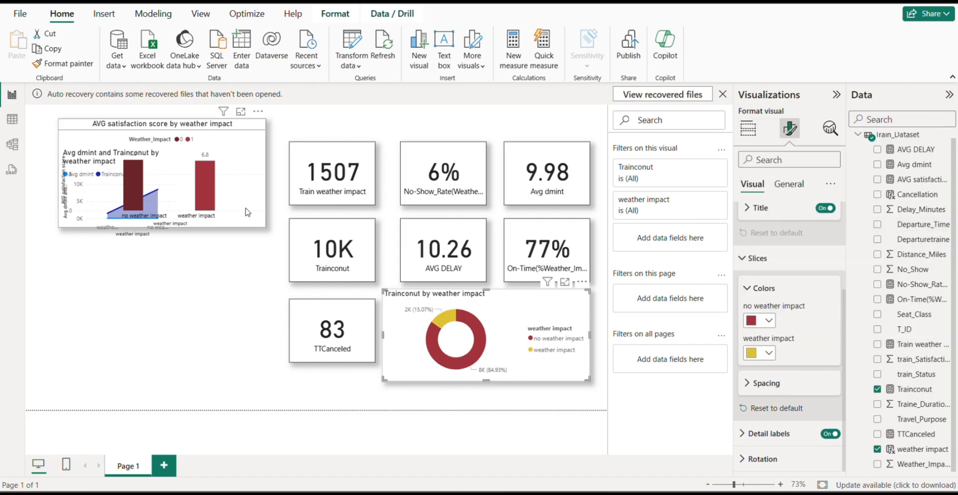
# Set the column color of series 0 in the AVG satisfaction score chart to golden yellow
pyautogui.click(138, 202)
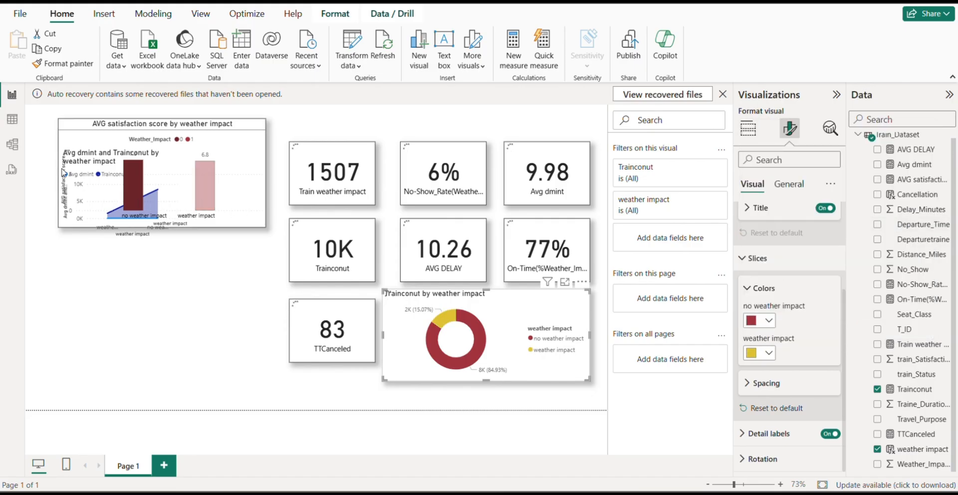
pyautogui.click(176, 160)
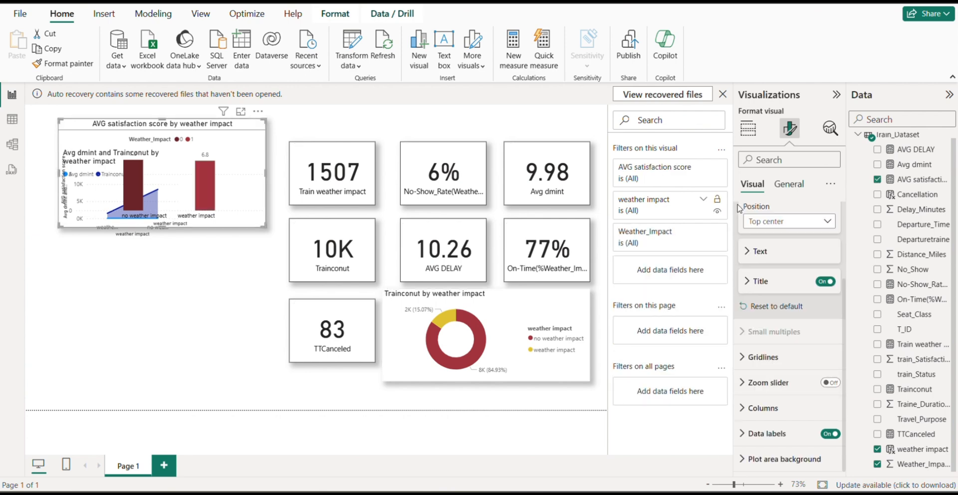
pyautogui.click(768, 407)
pyautogui.scroll(-5, 768, 407)
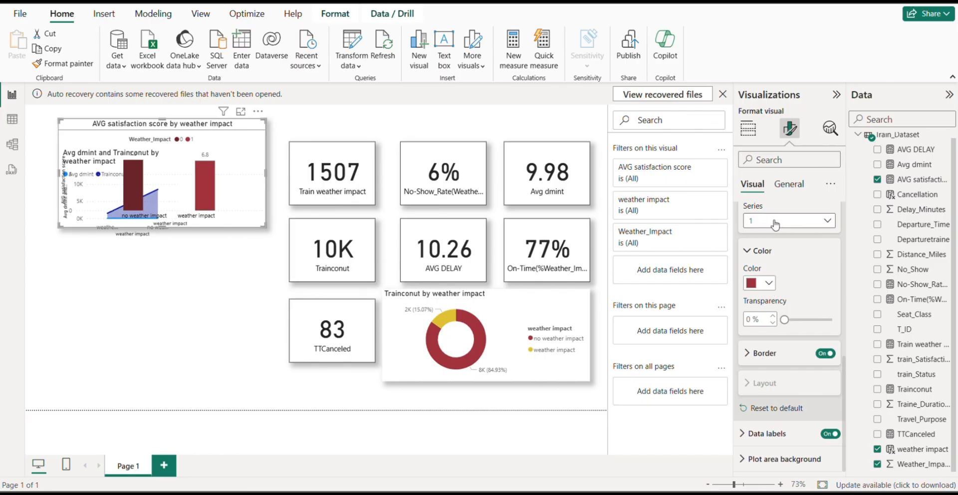
pyautogui.click(775, 224)
pyautogui.click(774, 257)
pyautogui.click(769, 283)
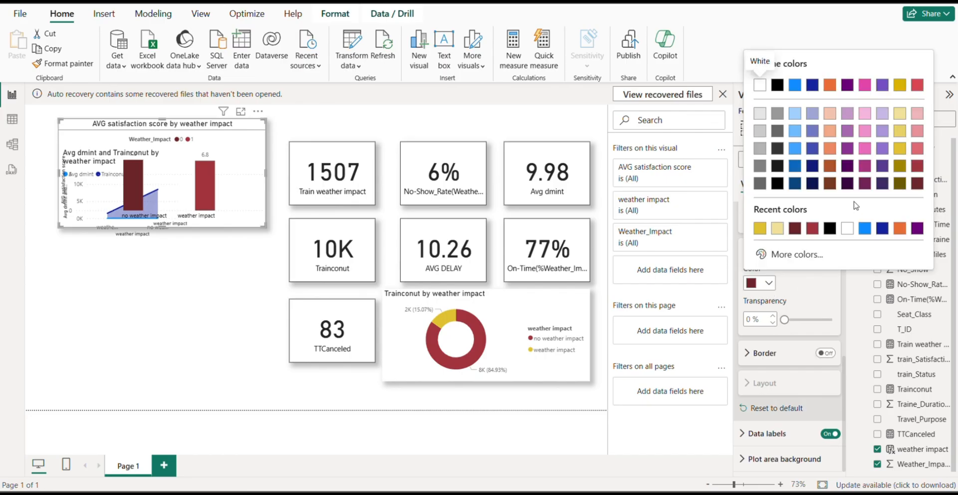
pyautogui.click(900, 148)
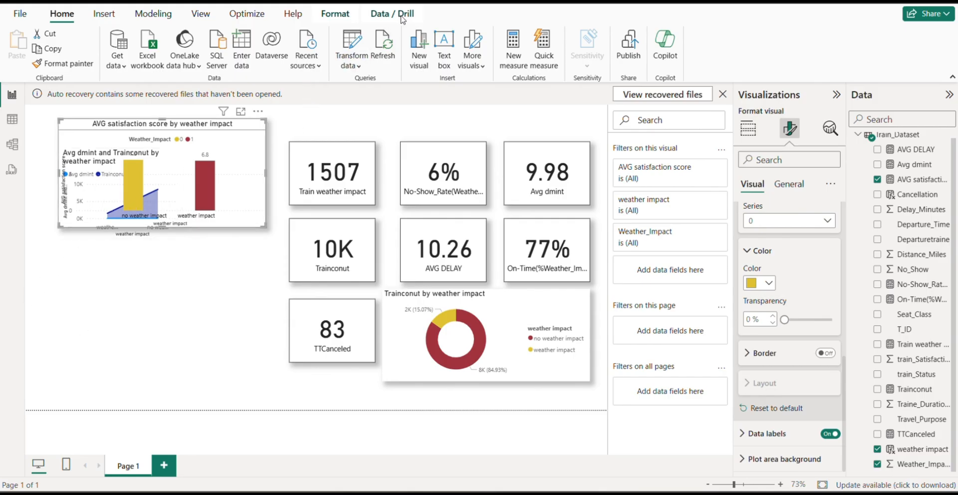
# Center the title of the Trainconut by weather impact donut chart
pyautogui.click(518, 325)
pyautogui.click(789, 183)
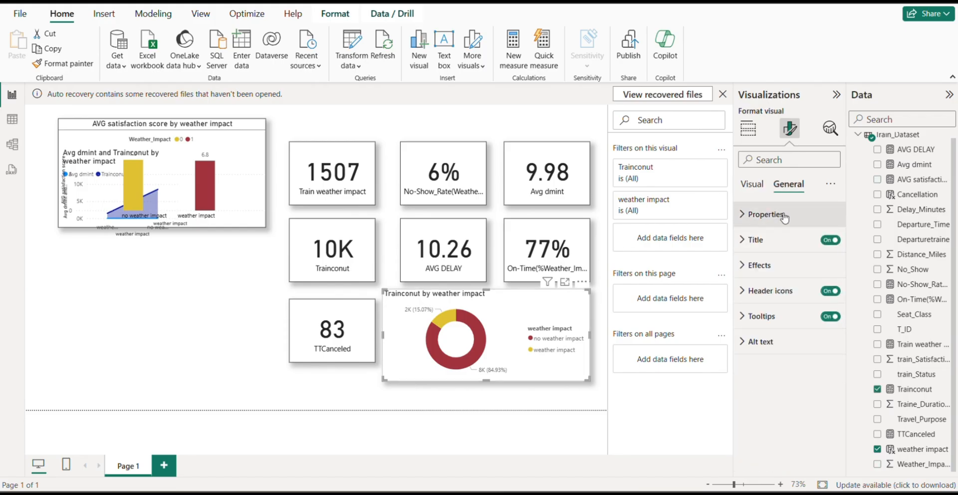
pyautogui.click(760, 240)
pyautogui.scroll(-1, 815, 285)
pyautogui.scroll(-4, 815, 285)
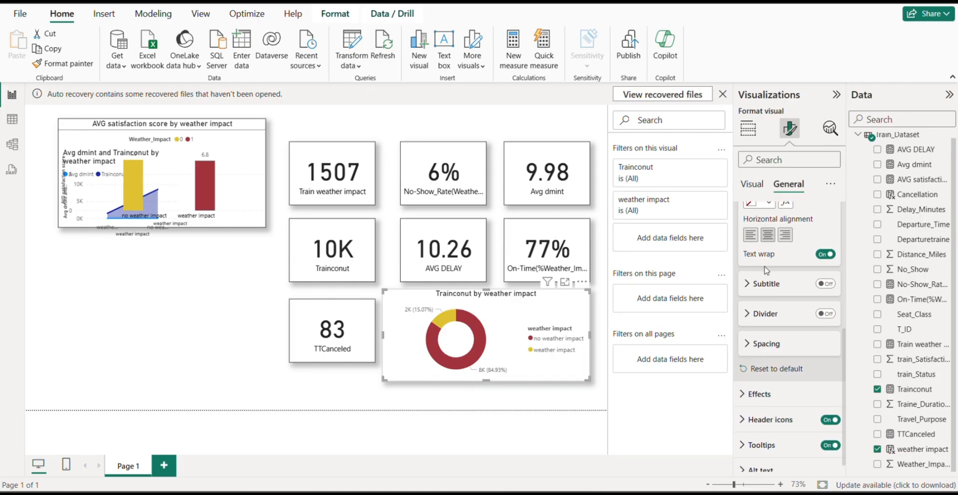
pyautogui.scroll(-1, 769, 324)
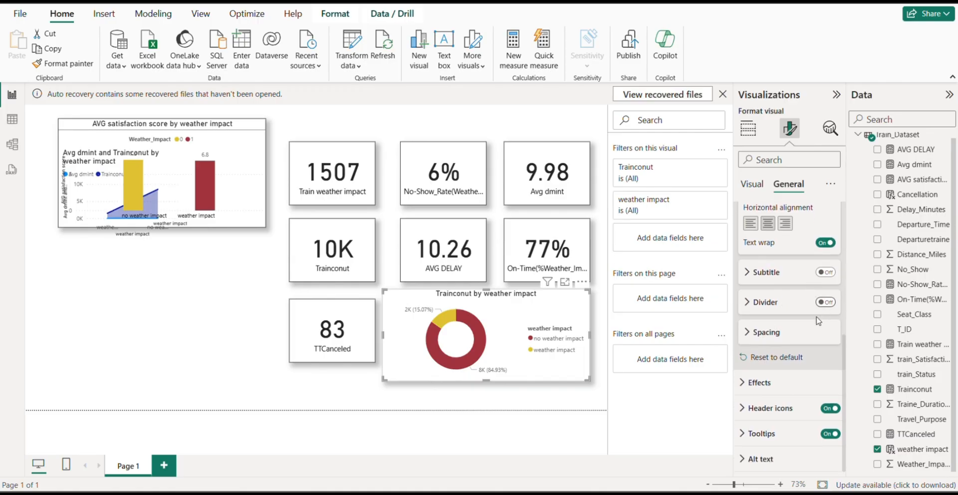
# Turn on the visual border for the Trainconut by weather impact donut chart
pyautogui.click(786, 380)
pyautogui.scroll(-4, 787, 360)
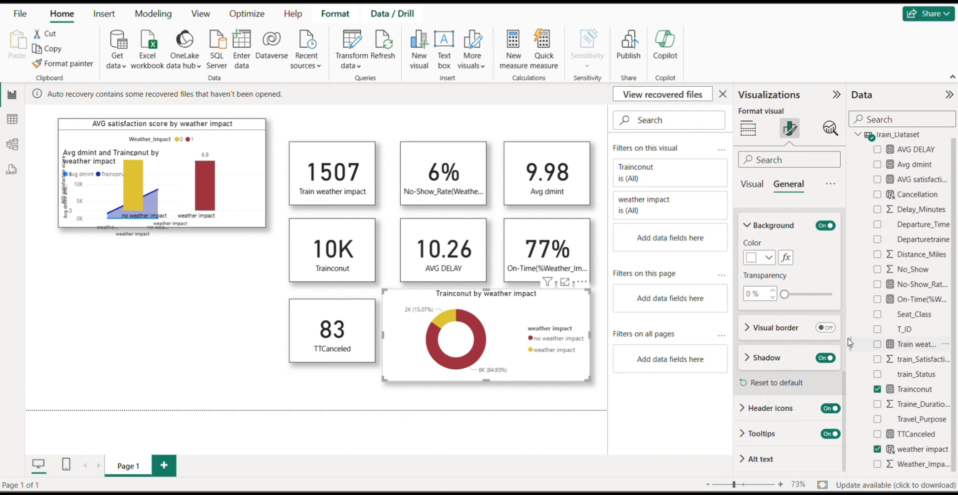
pyautogui.click(826, 328)
pyautogui.scroll(5, 769, 203)
# Set the color of the Trainconut donut chart's detail label values to black
pyautogui.click(753, 184)
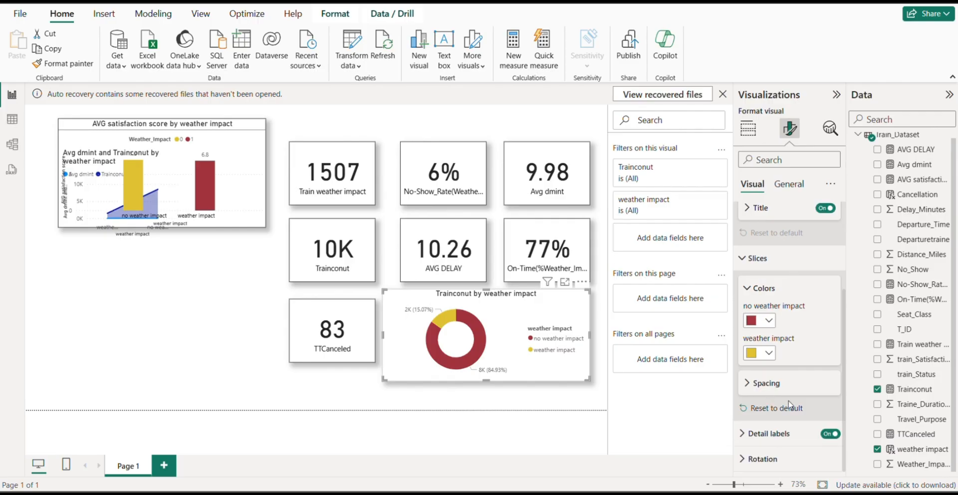
pyautogui.click(785, 434)
pyautogui.scroll(-3, 791, 372)
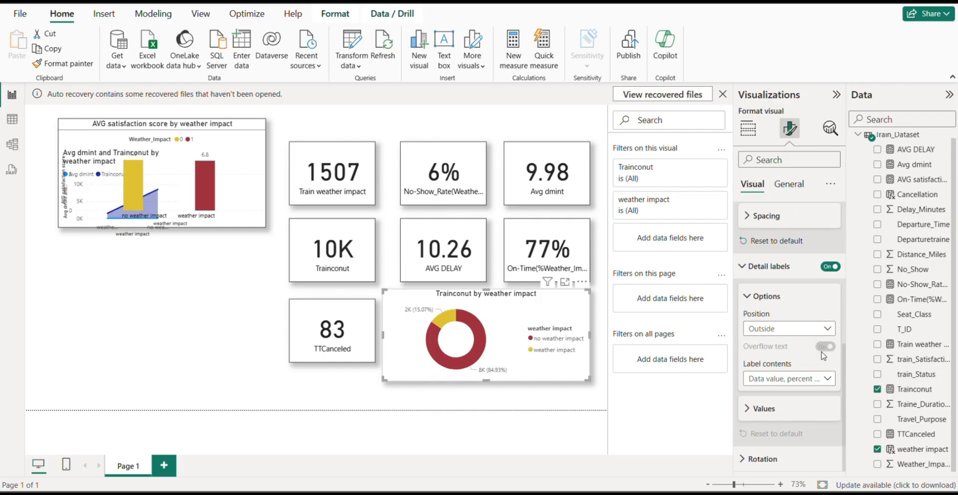
pyautogui.click(774, 415)
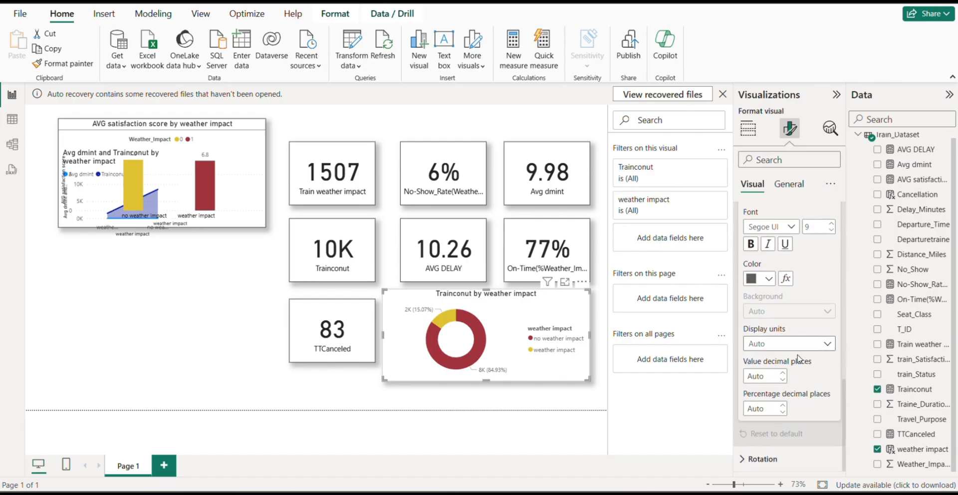
pyautogui.click(772, 282)
pyautogui.click(828, 227)
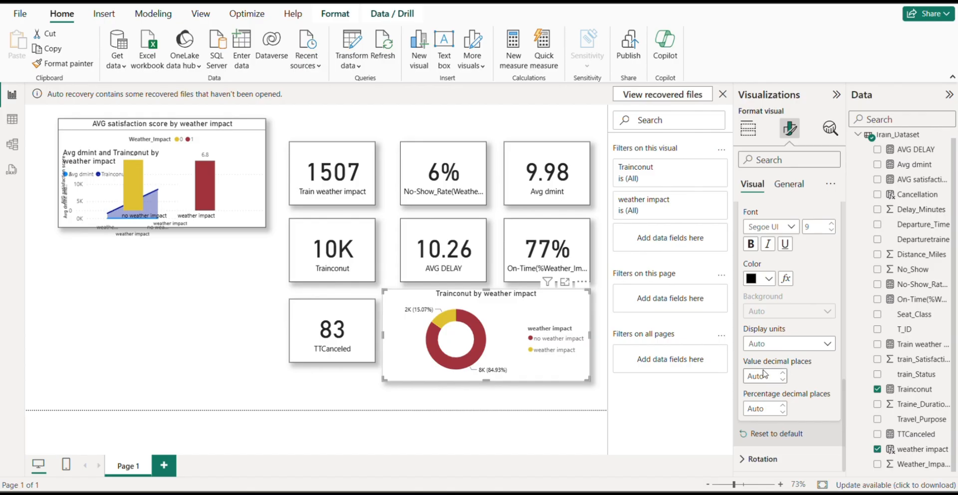
pyautogui.scroll(3, 772, 385)
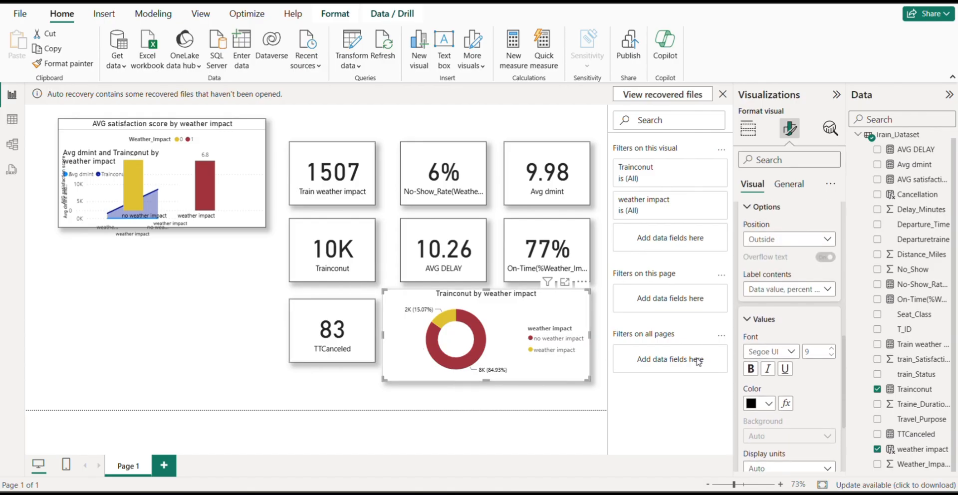
# Move the AVG satisfaction score chart below the Avg dmint and Trainconut chart and copy its formatting onto that area chart
pyautogui.moveTo(108, 131); pyautogui.dragTo(128, 285)
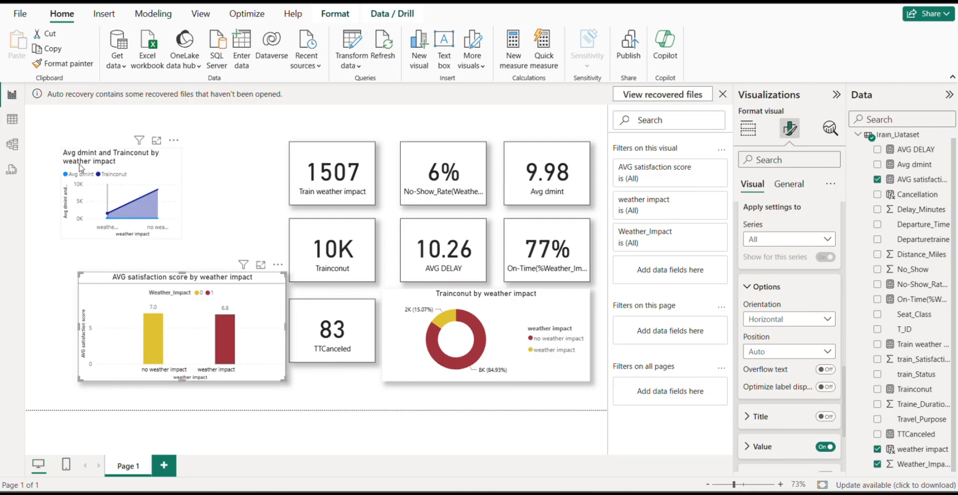
pyautogui.click(63, 63)
pyautogui.click(113, 193)
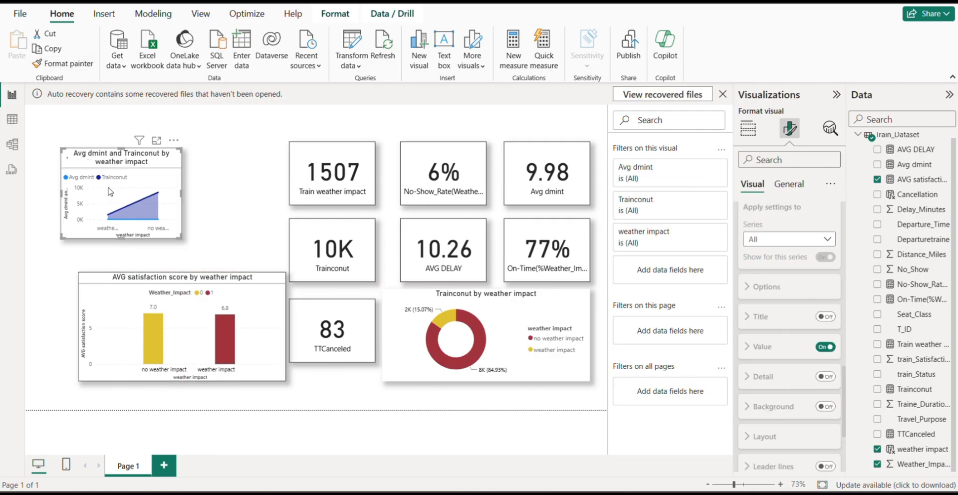
# Enlarge the Avg dmint and Trainconut area chart to about 425 wide by 200 high, above the AVG satisfaction score chart
pyautogui.moveTo(112, 191)
pyautogui.mouseDown()
pyautogui.moveTo(168, 202)
pyautogui.moveTo(65, 203)
pyautogui.mouseUp()
pyautogui.moveTo(203, 205)
pyautogui.mouseDown()
pyautogui.moveTo(282, 200)
pyautogui.moveTo(164, 185)
pyautogui.moveTo(219, 206)
pyautogui.mouseUp()
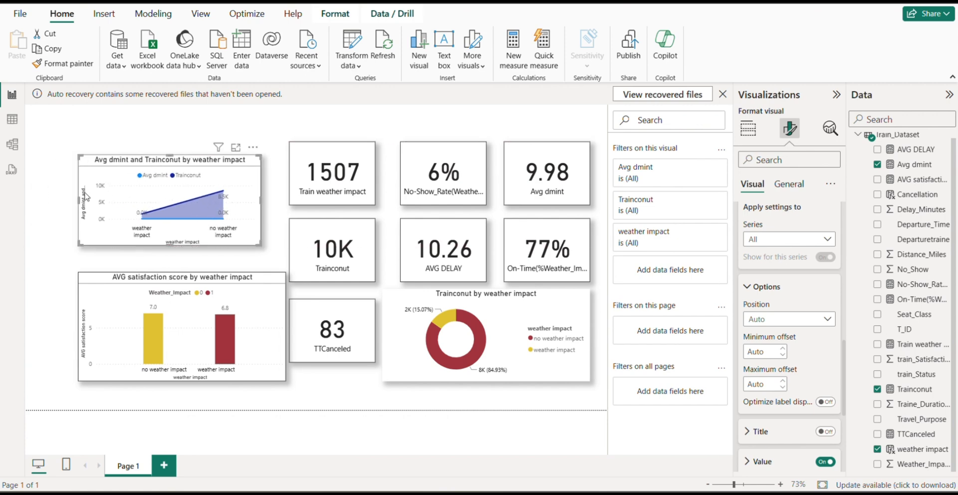
pyautogui.click(78, 202)
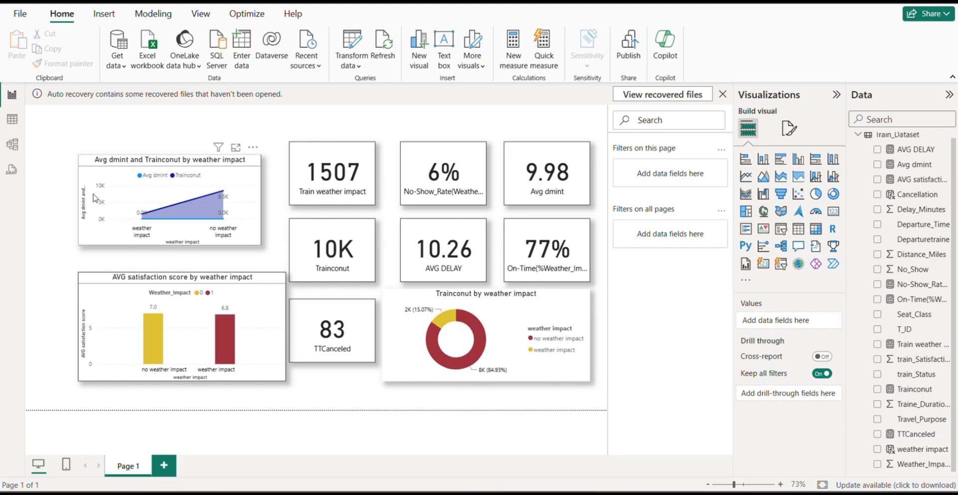
pyautogui.click(88, 203)
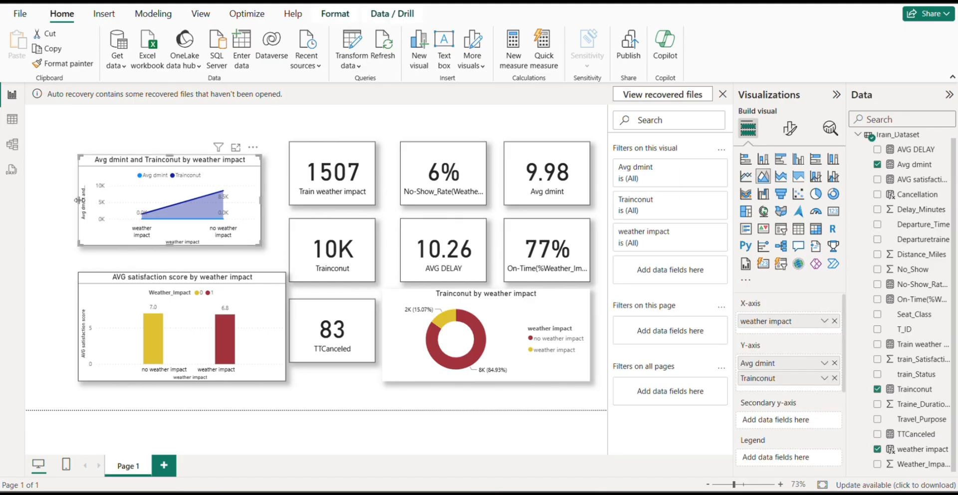
pyautogui.moveTo(78, 203); pyautogui.dragTo(68, 202)
# Move the AVG satisfaction score chart closer beneath the area chart and shrink it to about 441 wide by 225 high
pyautogui.moveTo(114, 296); pyautogui.dragTo(96, 283)
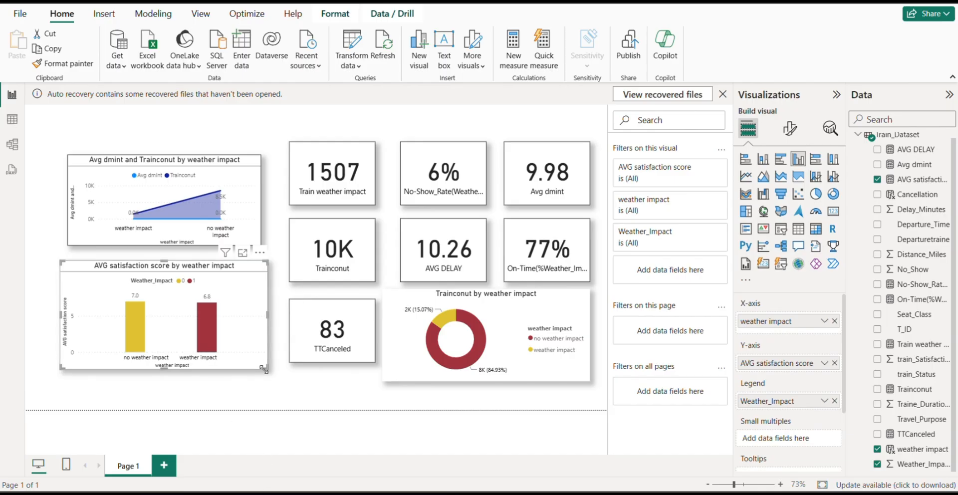
pyautogui.moveTo(264, 368); pyautogui.dragTo(255, 360)
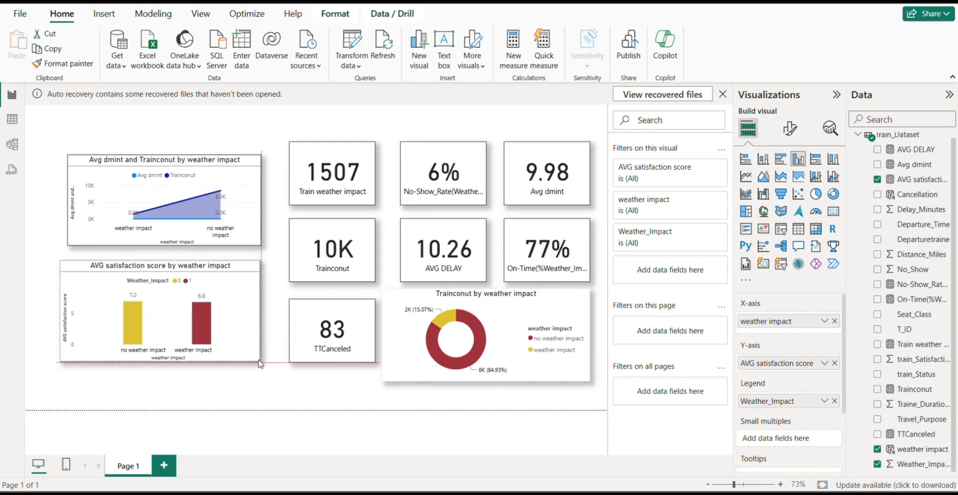
pyautogui.moveTo(196, 302); pyautogui.dragTo(199, 303)
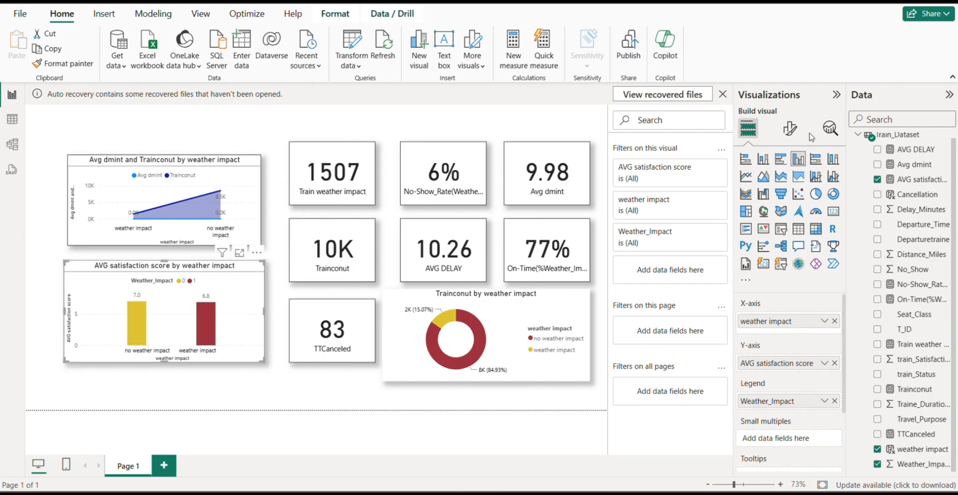
# Set the Avg dmint and Trainconut area chart's height to 210 and width to 410
pyautogui.click(226, 184)
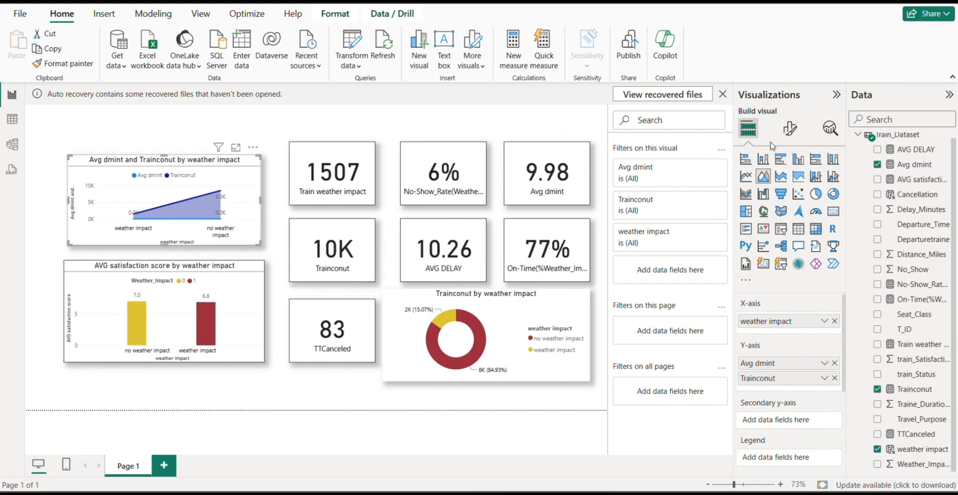
pyautogui.click(789, 129)
pyautogui.click(790, 185)
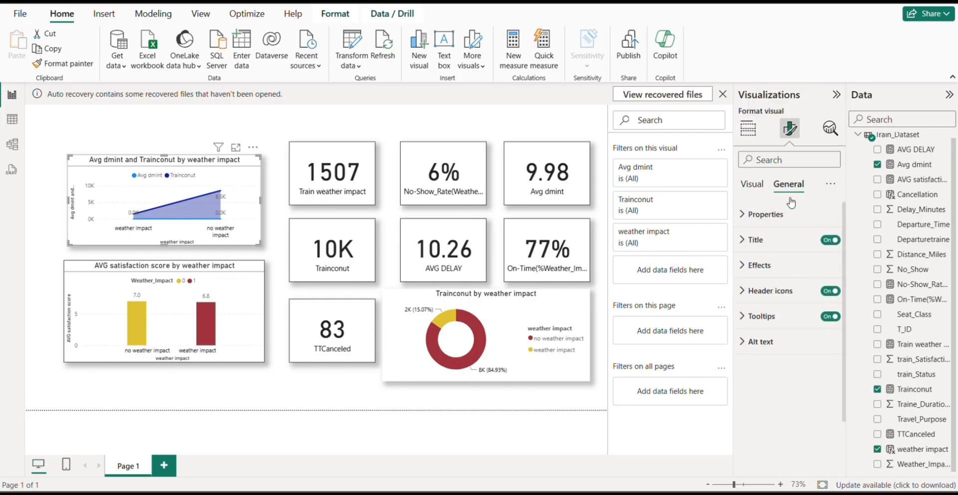
pyautogui.click(783, 227)
pyautogui.click(771, 273)
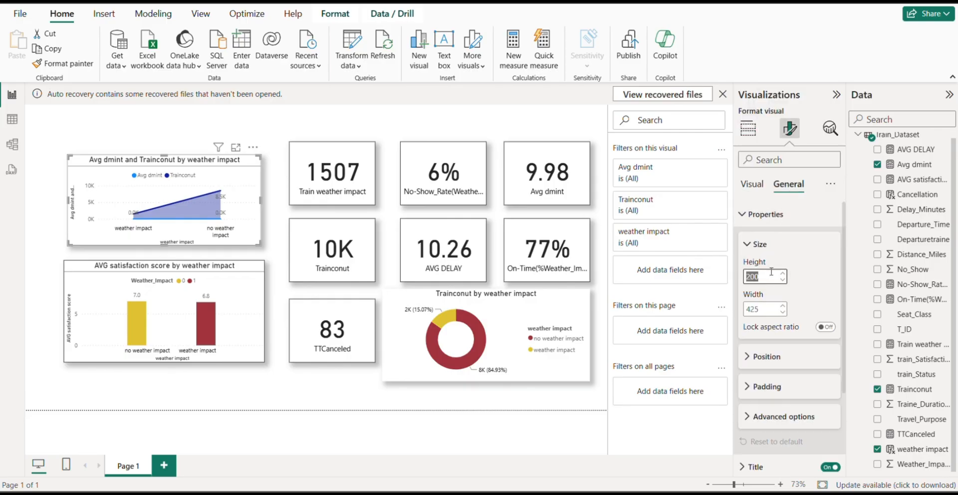
pyautogui.write('1')
pyautogui.press('Return')
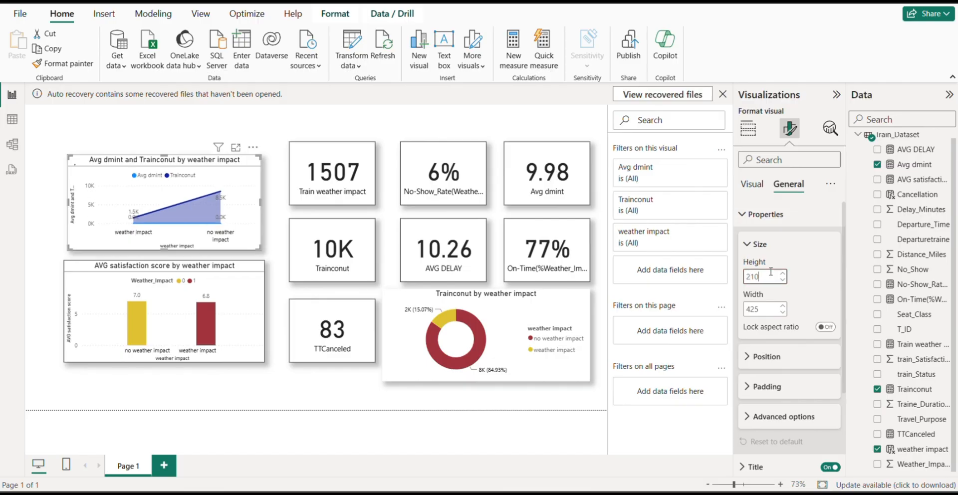
pyautogui.click(760, 309)
pyautogui.write('4')
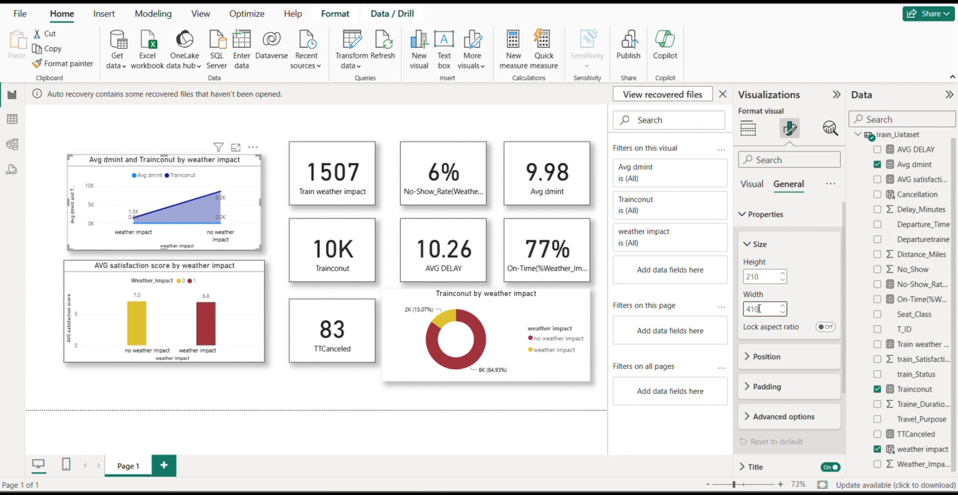
pyautogui.write('10')
pyautogui.press('Return')
# Set the AVG satisfaction score chart's height to 220 and width to 410
pyautogui.click(231, 282)
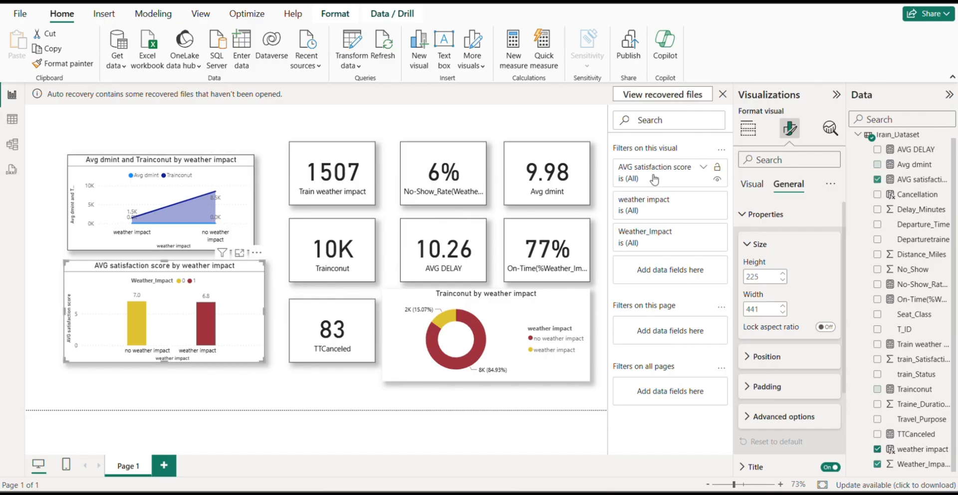
pyautogui.click(774, 277)
pyautogui.write('2')
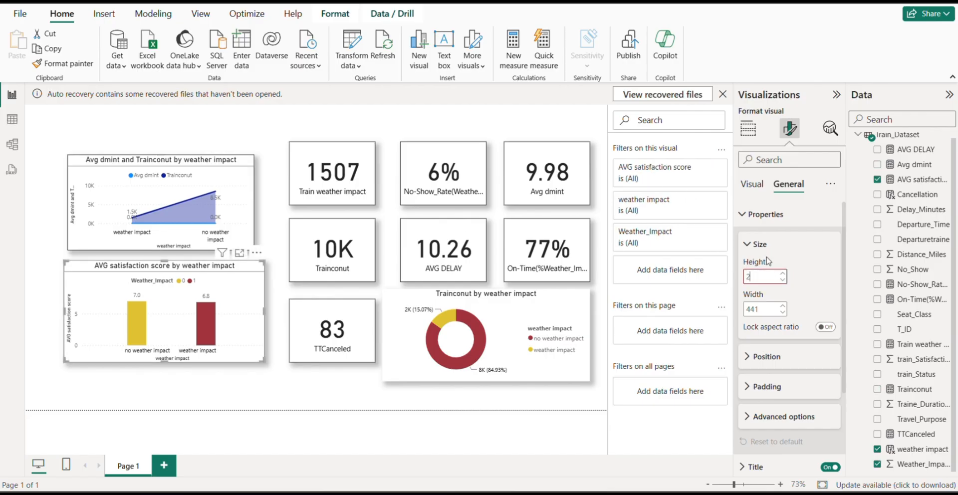
pyautogui.press('Return')
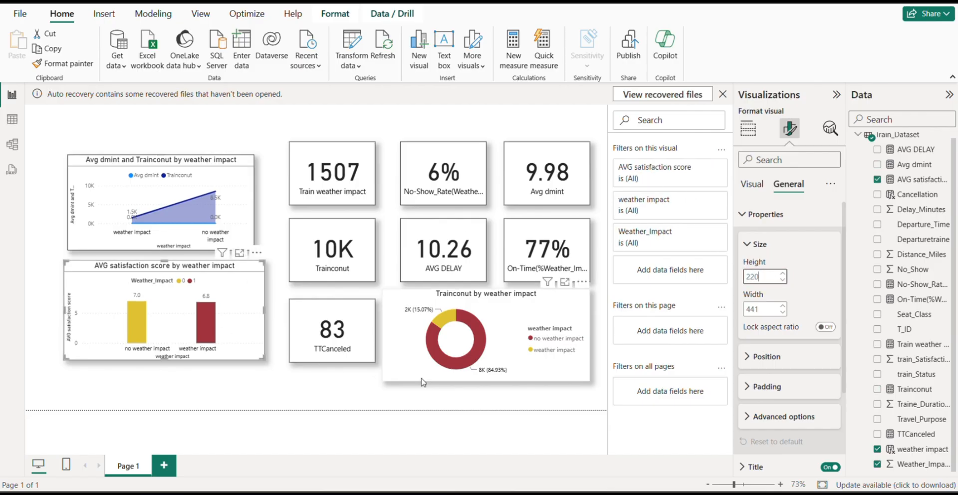
pyautogui.click(761, 313)
pyautogui.write('4')
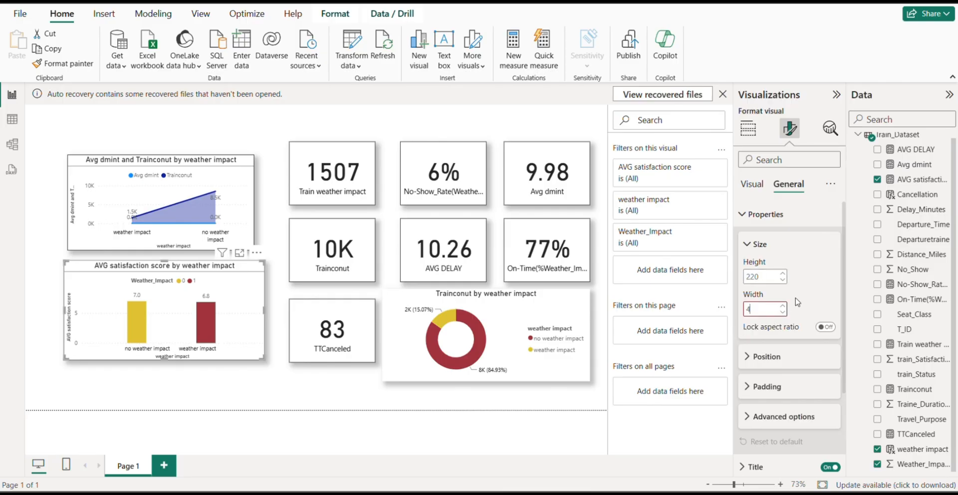
pyautogui.press('Return')
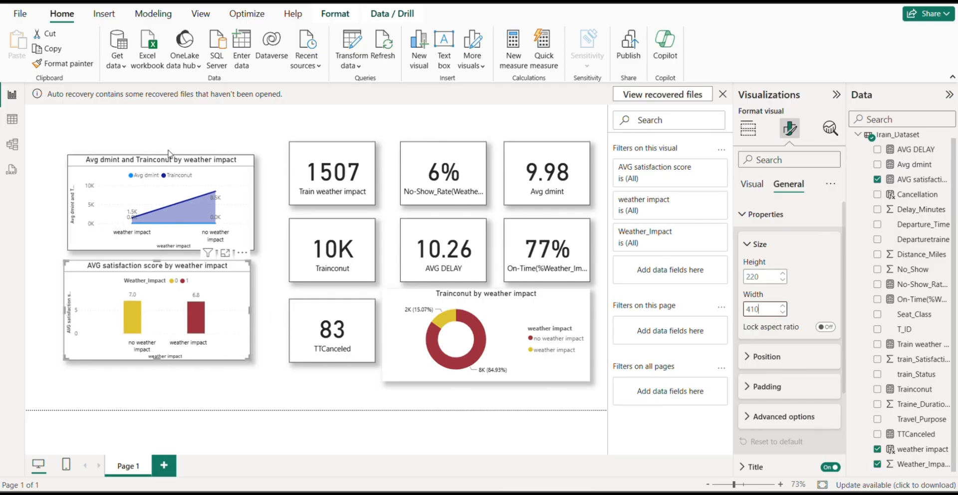
# Align the centers of the Avg dmint and Trainconut area chart and the AVG satisfaction score chart
pyautogui.click(204, 408)
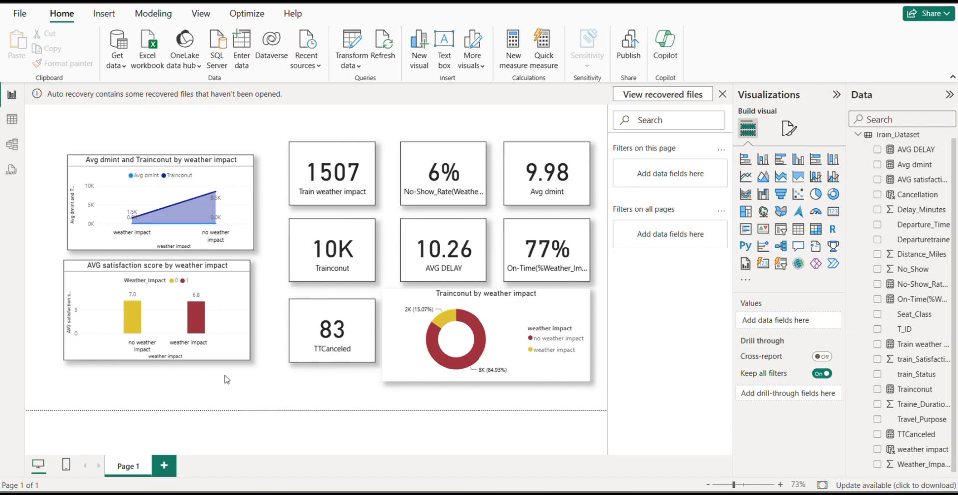
pyautogui.moveTo(56, 126); pyautogui.dragTo(270, 388)
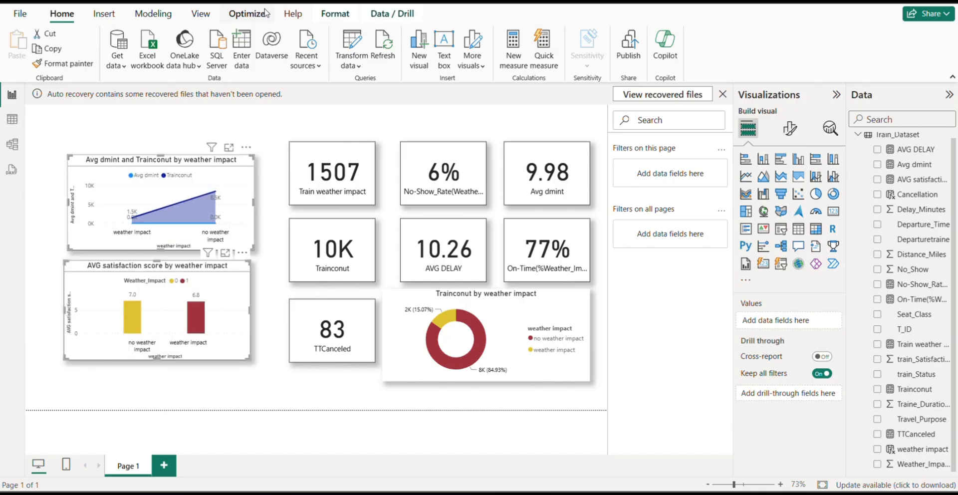
pyautogui.click(334, 14)
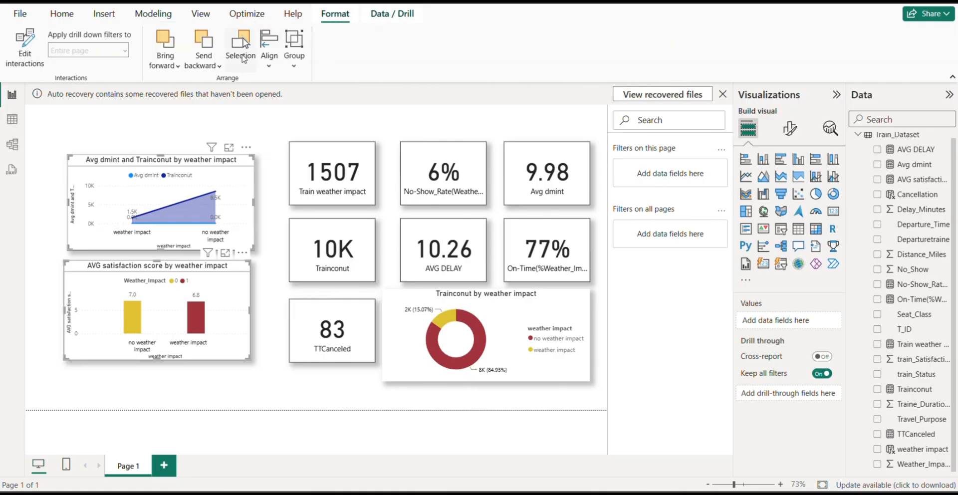
pyautogui.click(269, 52)
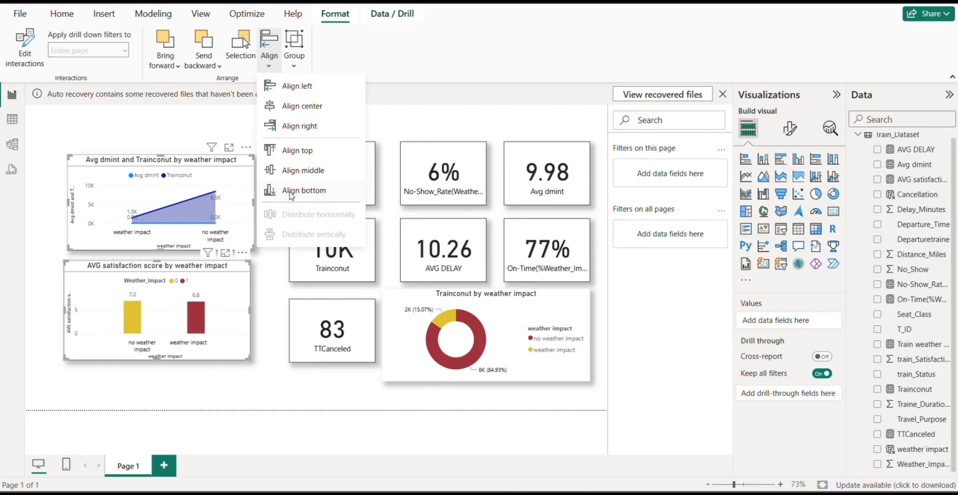
pyautogui.click(298, 108)
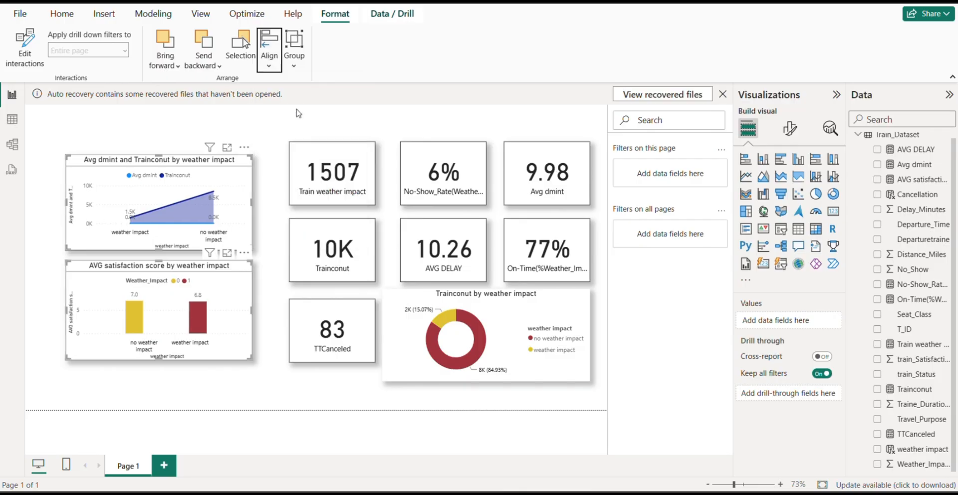
pyautogui.click(106, 128)
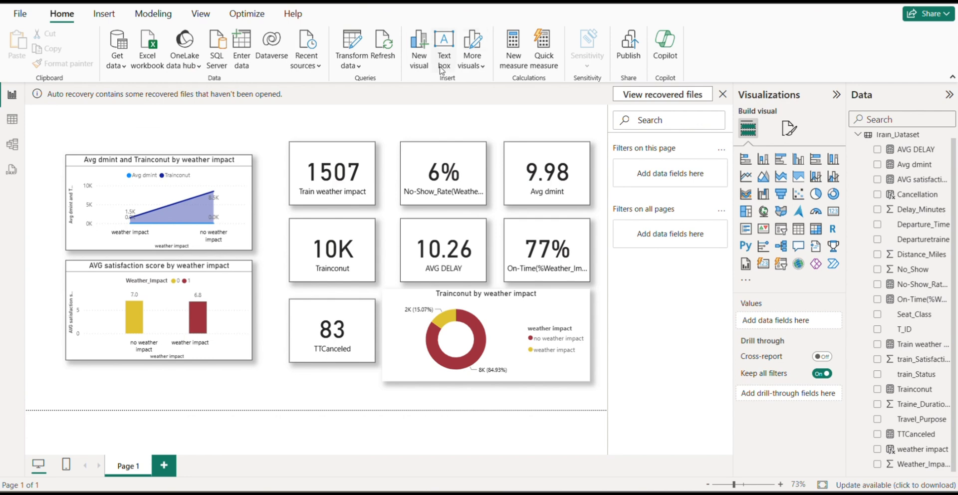
# Insert a text box reading "Train Weather impact" above the area chart as the report title
pyautogui.click(445, 50)
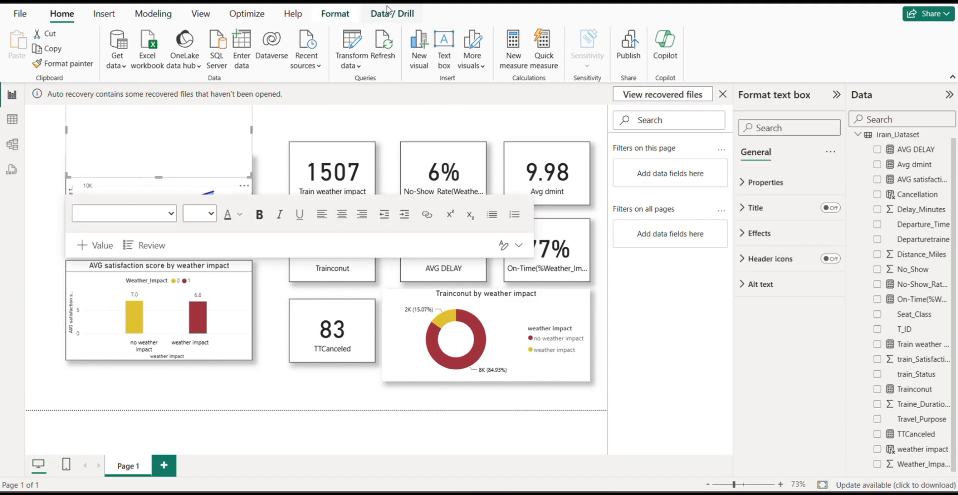
pyautogui.click(175, 140)
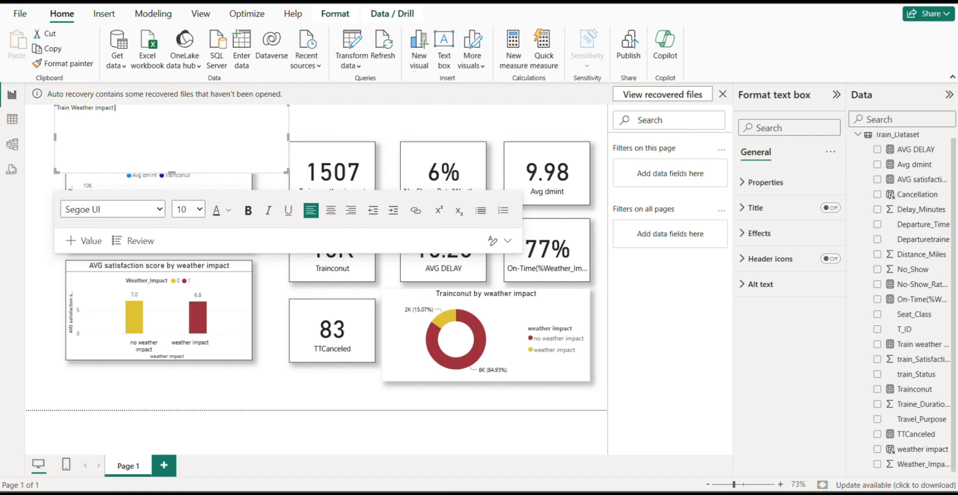
# Format the whole "Train Weather impact" title in Segoe (Bold) with bold style and centered alignment
pyautogui.moveTo(117, 108); pyautogui.dragTo(57, 108)
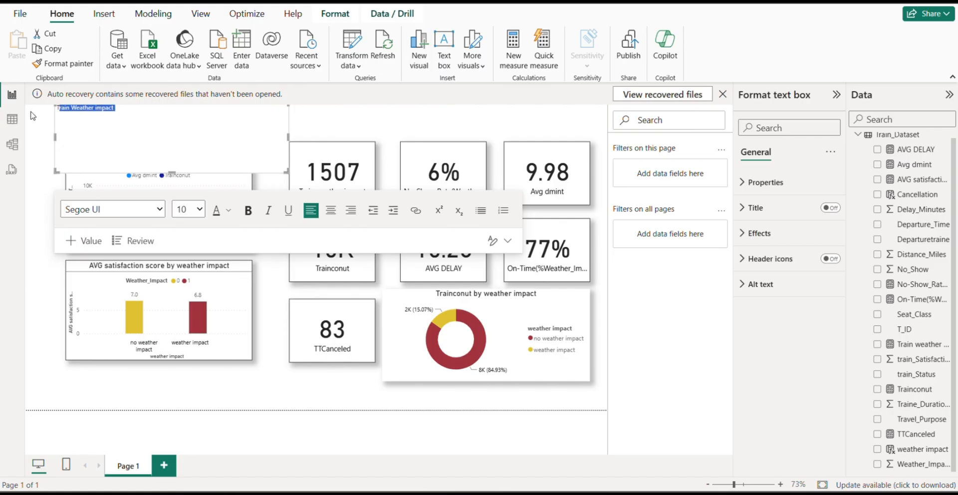
pyautogui.click(129, 107)
pyautogui.hotkey('ctrl', 'a')
pyautogui.click(152, 210)
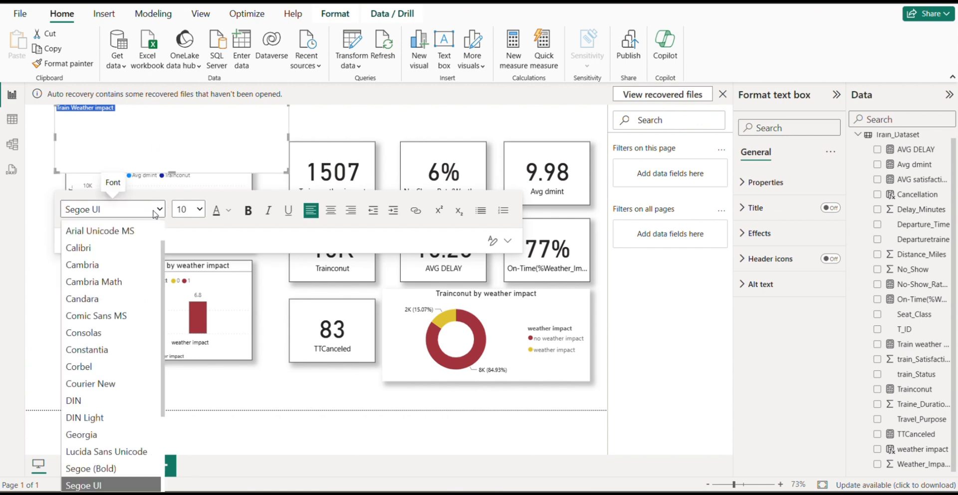
pyautogui.scroll(-3, 100, 349)
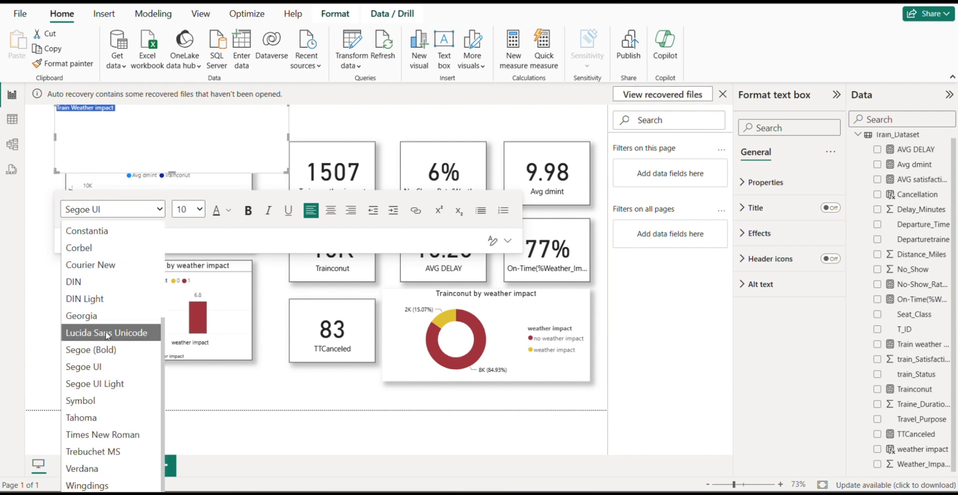
pyautogui.click(90, 353)
pyautogui.click(251, 219)
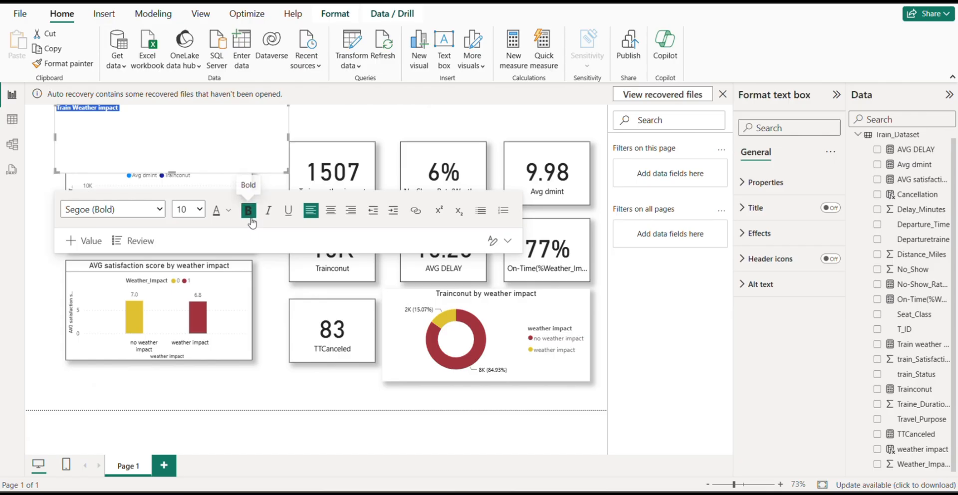
pyautogui.click(330, 210)
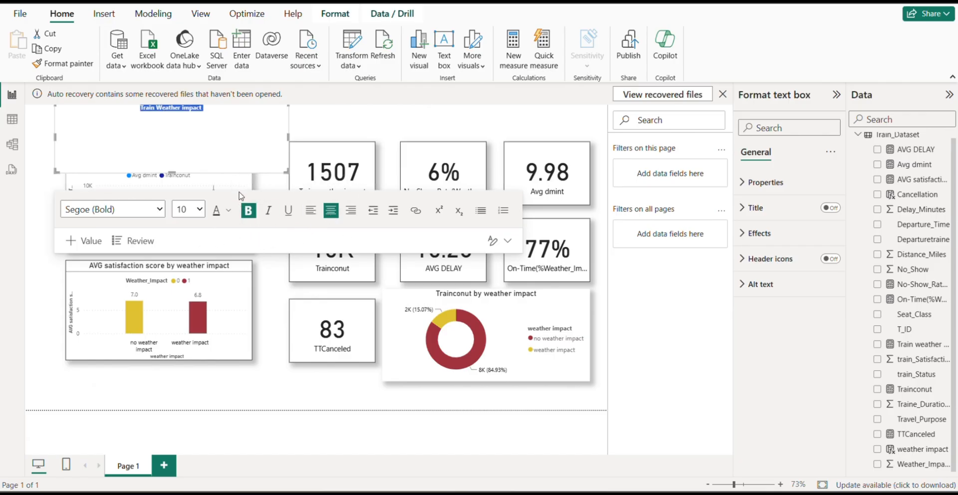
# Set the font size of the "Train Weather impact" title to 28
pyautogui.click(197, 210)
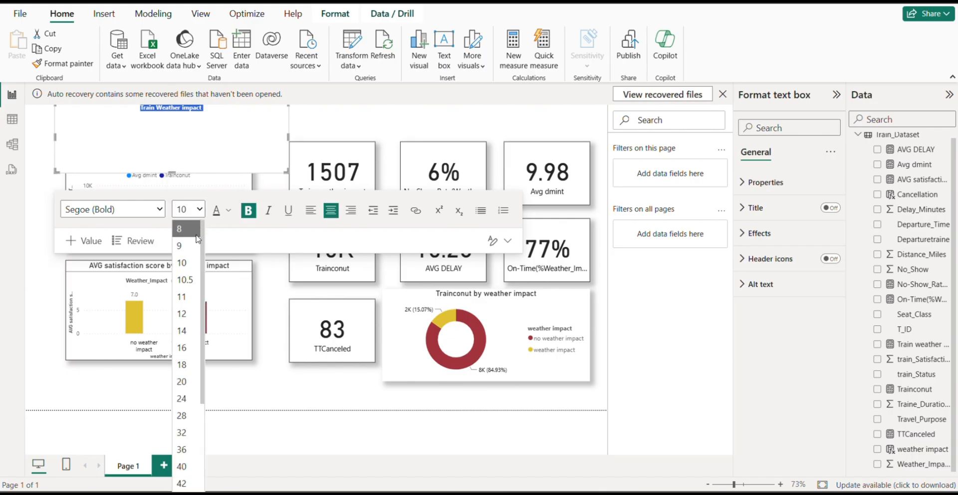
pyautogui.click(181, 365)
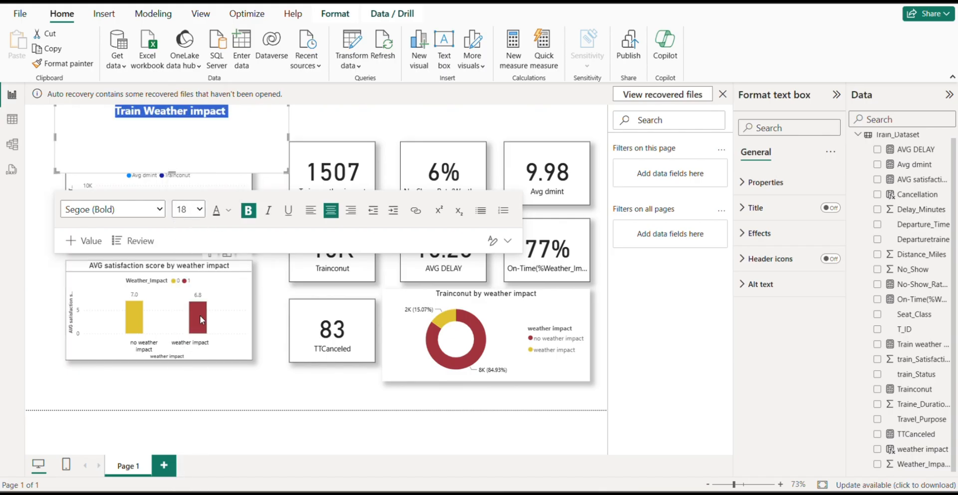
pyautogui.click(197, 211)
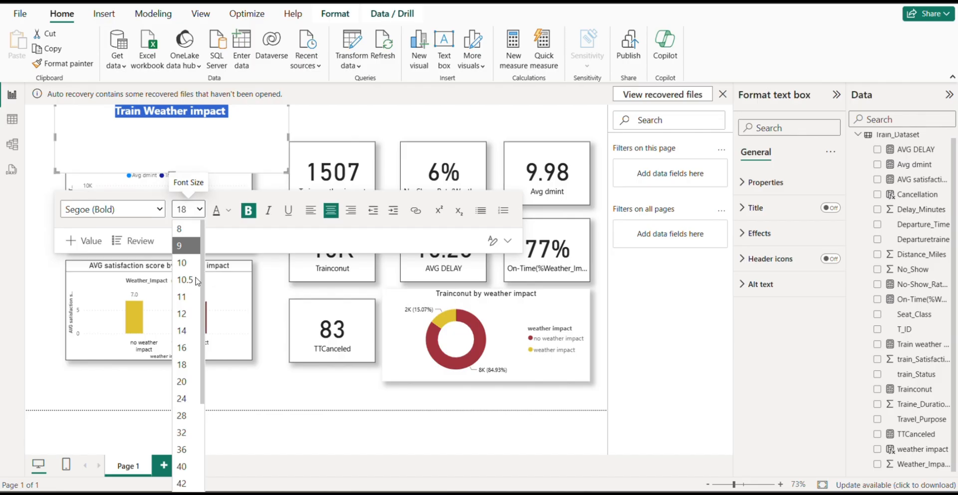
pyautogui.click(184, 412)
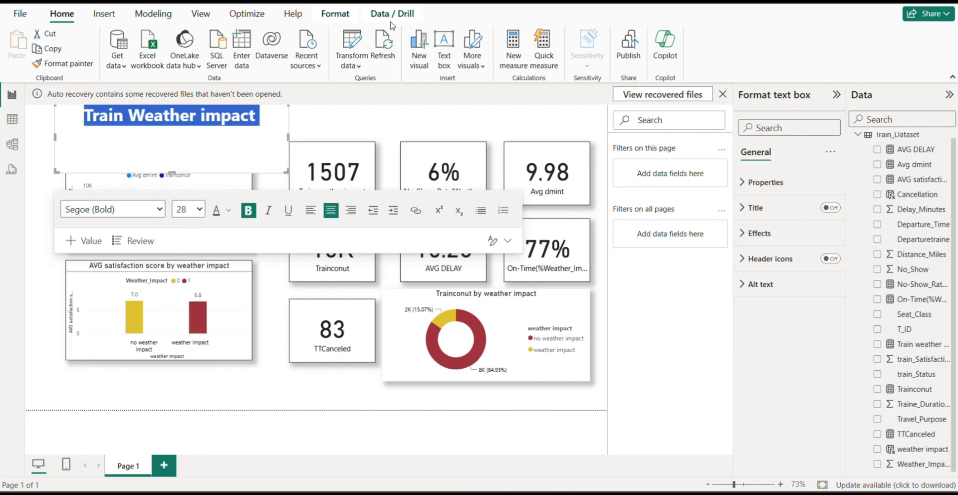
# Shorten the "Train Weather impact" title text box to clear the area chart, and shift it slightly left and down
pyautogui.click(330, 138)
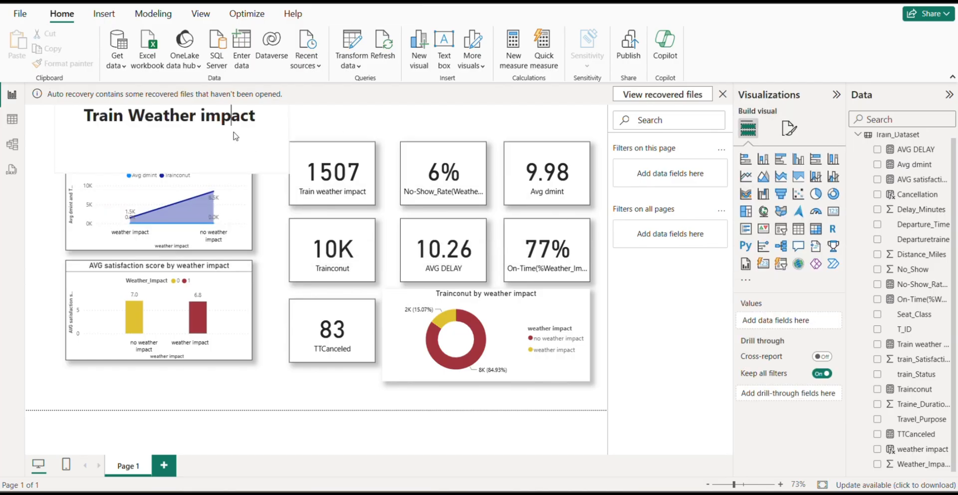
pyautogui.click(234, 132)
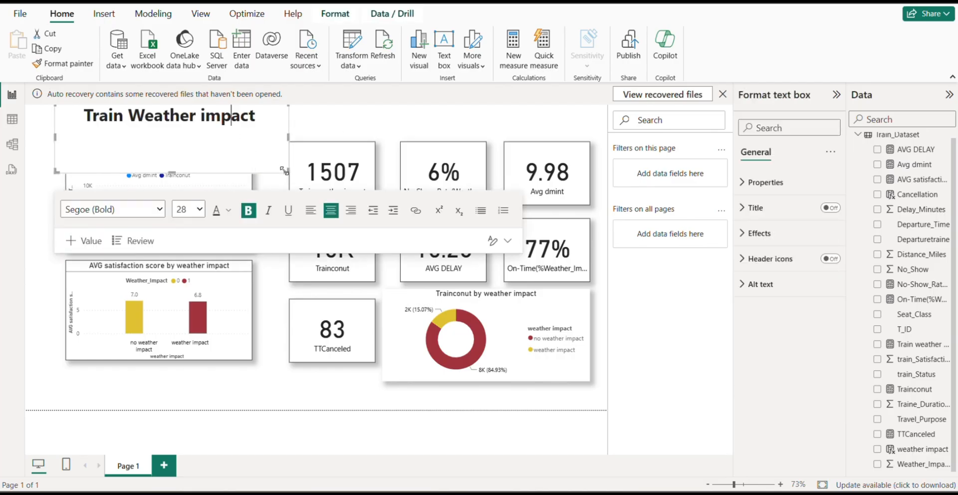
pyautogui.moveTo(287, 172); pyautogui.dragTo(283, 144)
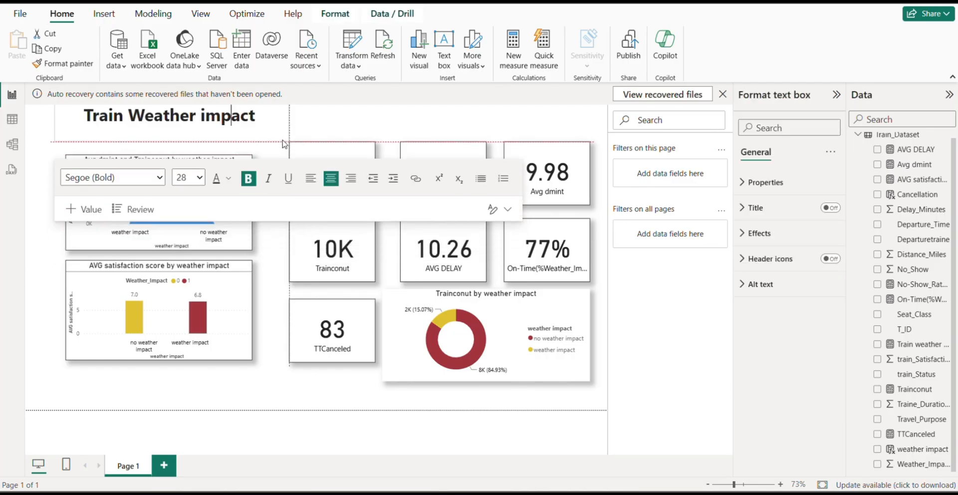
pyautogui.click(313, 130)
pyautogui.click(276, 115)
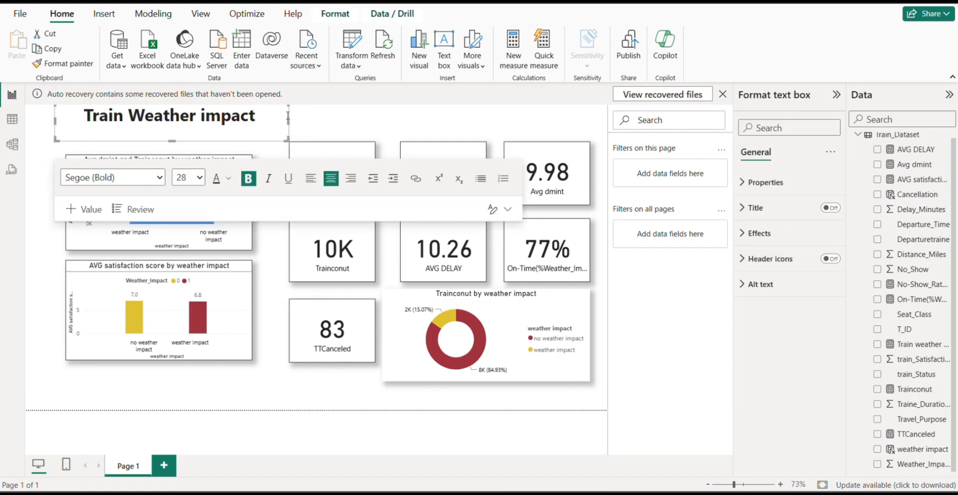
pyautogui.click(291, 115)
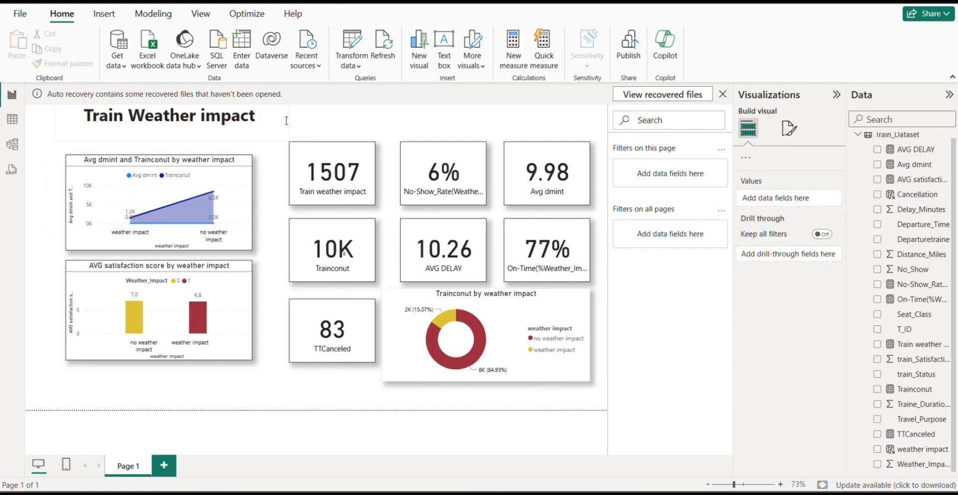
pyautogui.click(264, 136)
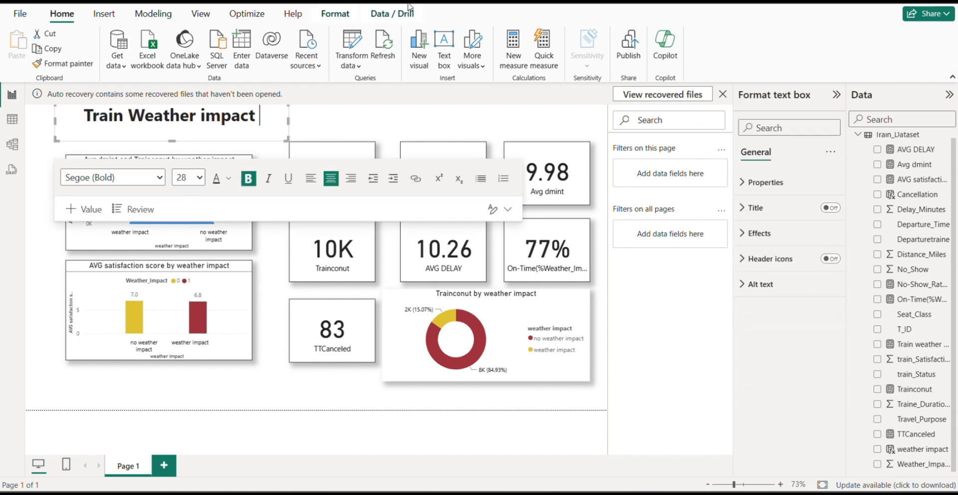
pyautogui.moveTo(53, 115); pyautogui.dragTo(45, 123)
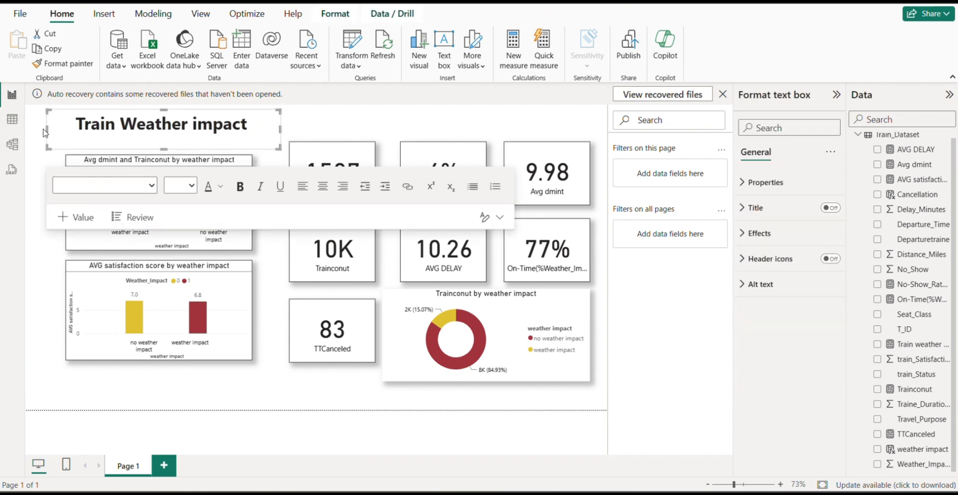
# Copy the border and shadow formatting of the AVG satisfaction score chart onto the "Train Weather impact" title text box
pyautogui.click(78, 296)
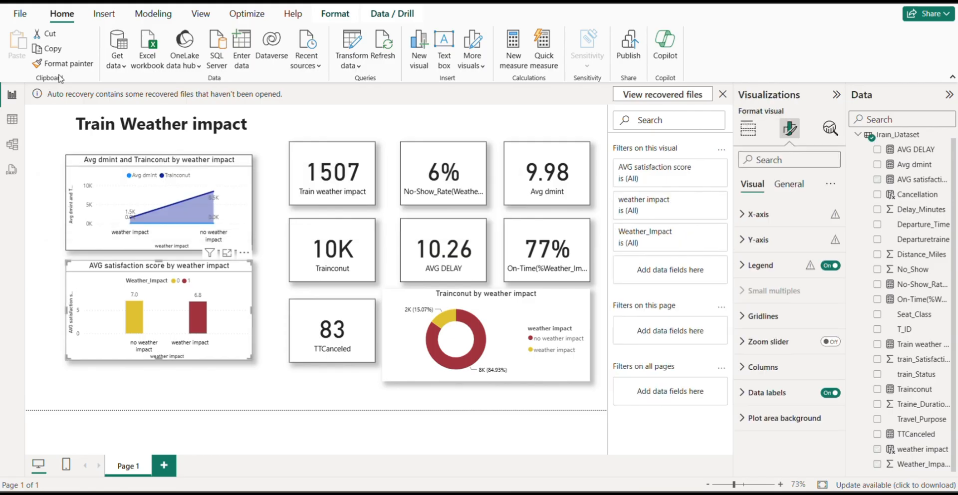
pyautogui.click(63, 63)
pyautogui.click(106, 123)
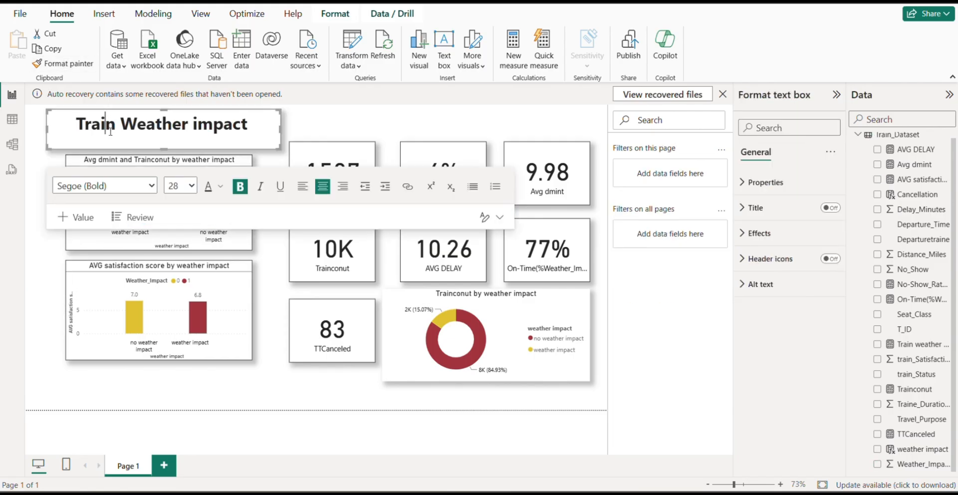
pyautogui.click(344, 139)
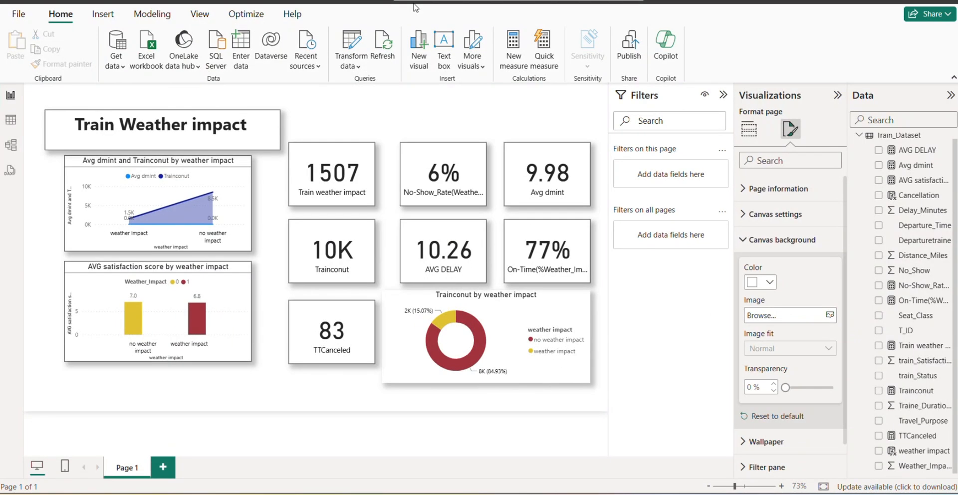
# Set the page's canvas background to the darkest orange-brown theme shade with 44% transparency
pyautogui.click(379, 111)
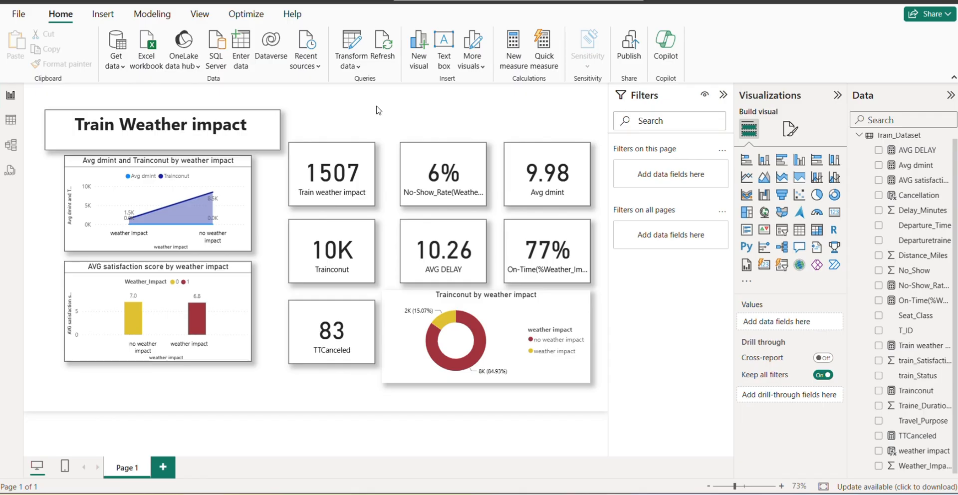
pyautogui.click(789, 131)
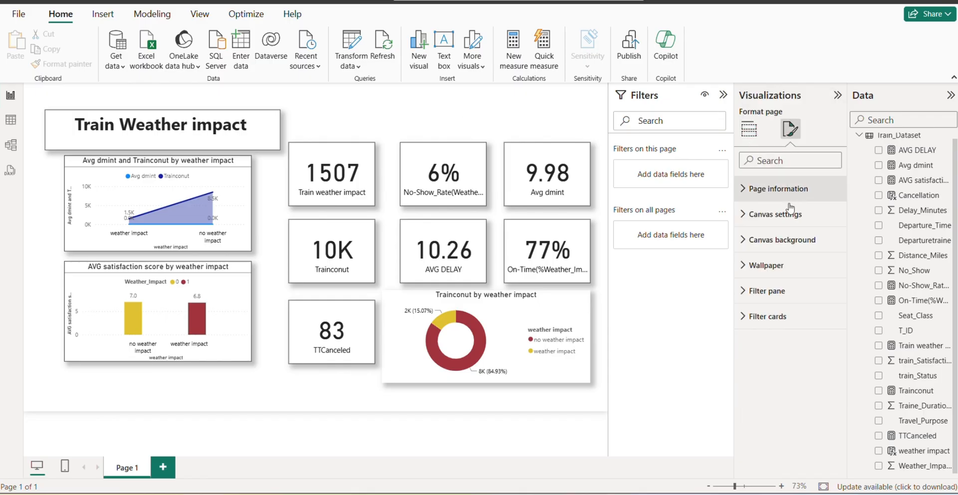
pyautogui.click(780, 242)
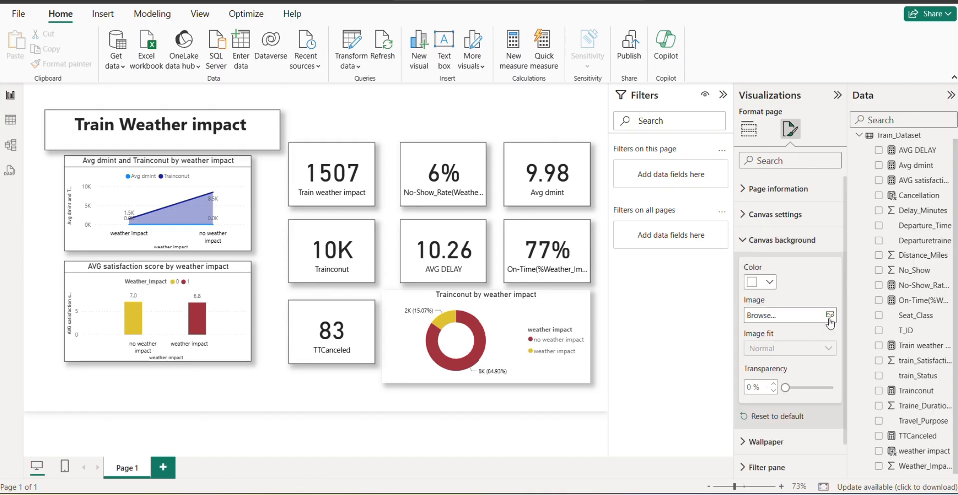
pyautogui.click(764, 283)
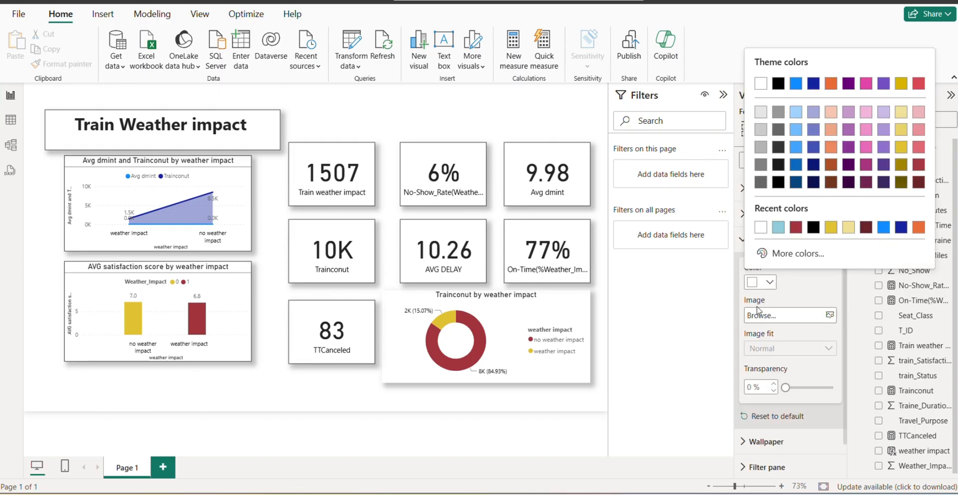
pyautogui.click(832, 182)
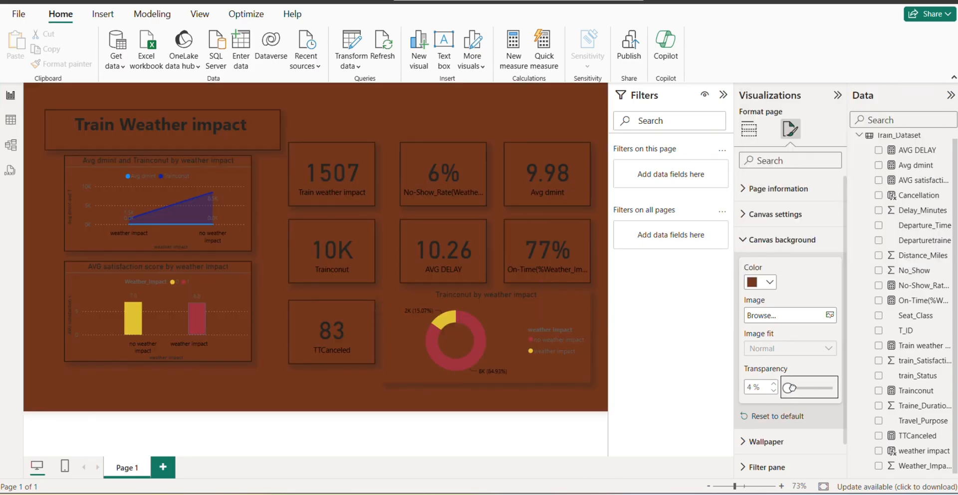
pyautogui.moveTo(787, 388); pyautogui.dragTo(807, 388)
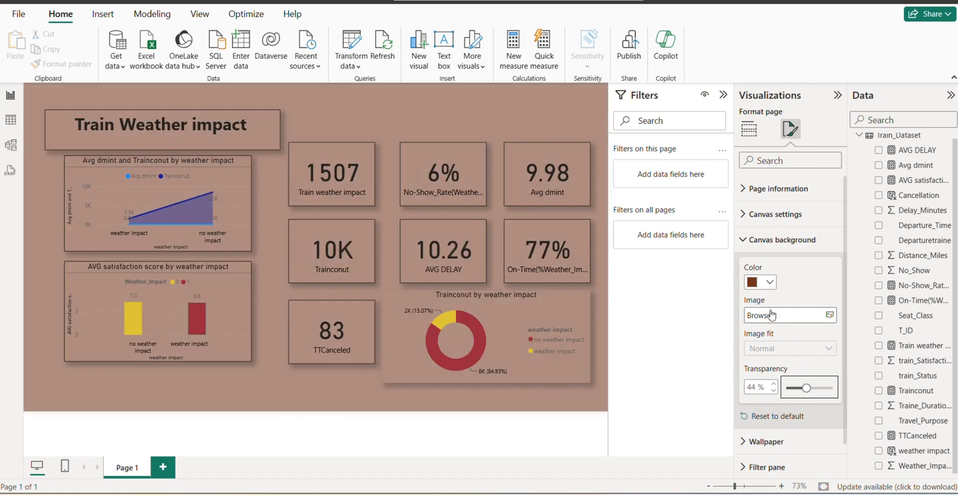
# Set the canvas background color back to white and use the imge PNG from Downloads as its image
pyautogui.click(769, 283)
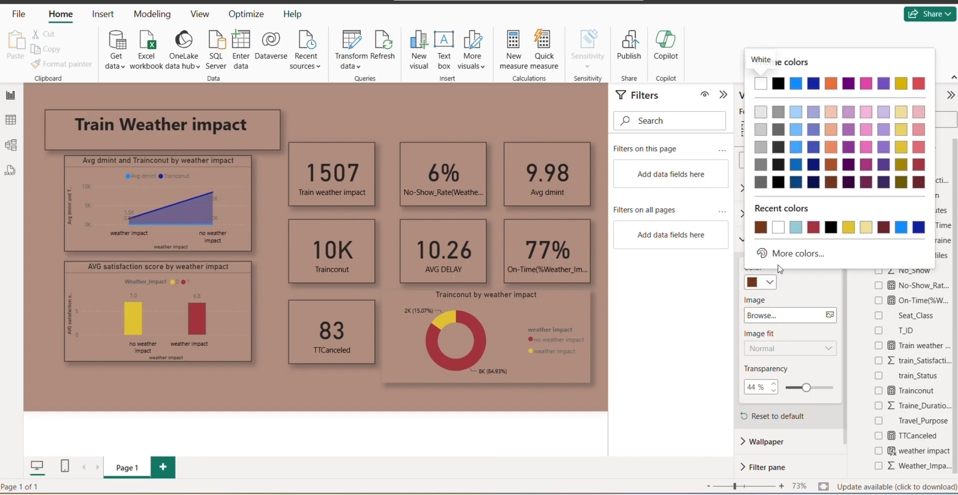
pyautogui.click(781, 232)
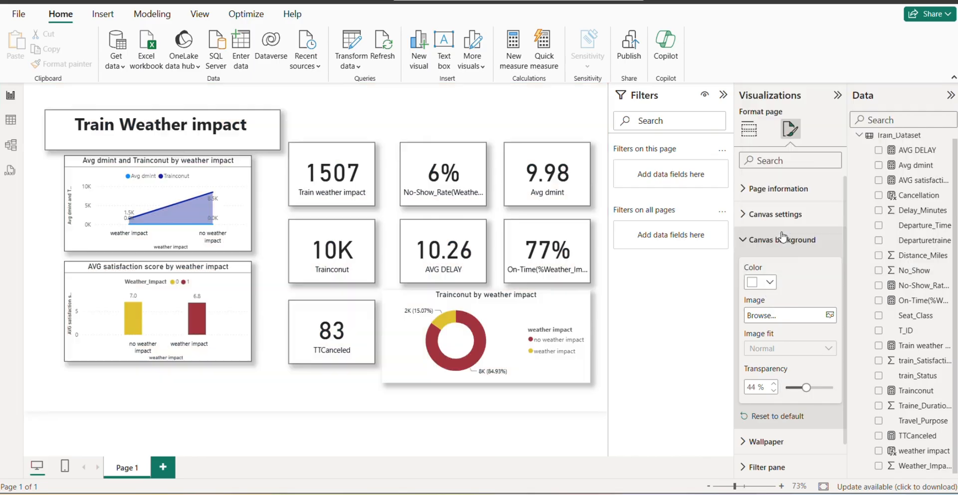
pyautogui.click(820, 320)
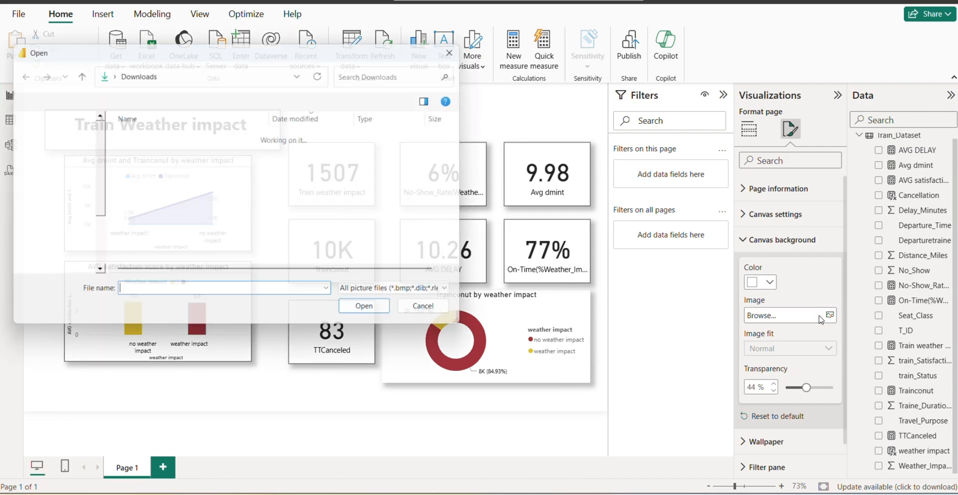
pyautogui.click(159, 152)
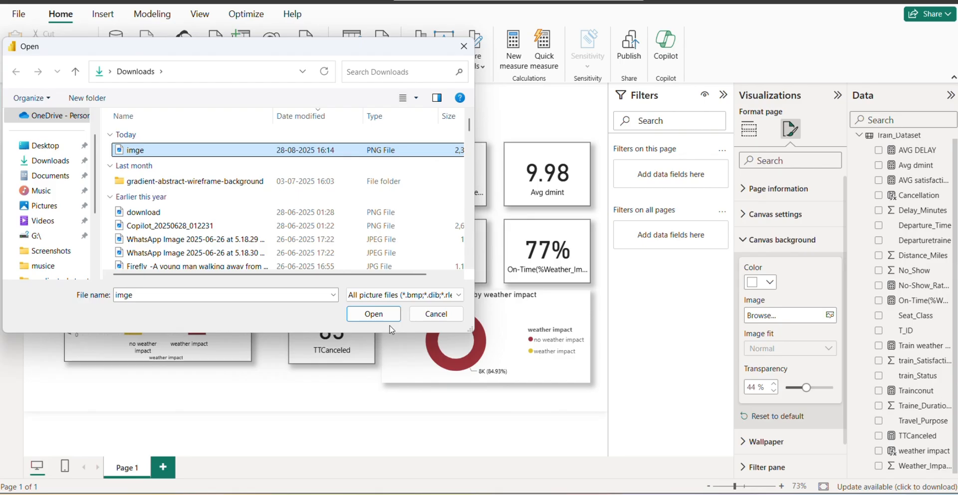
pyautogui.click(373, 314)
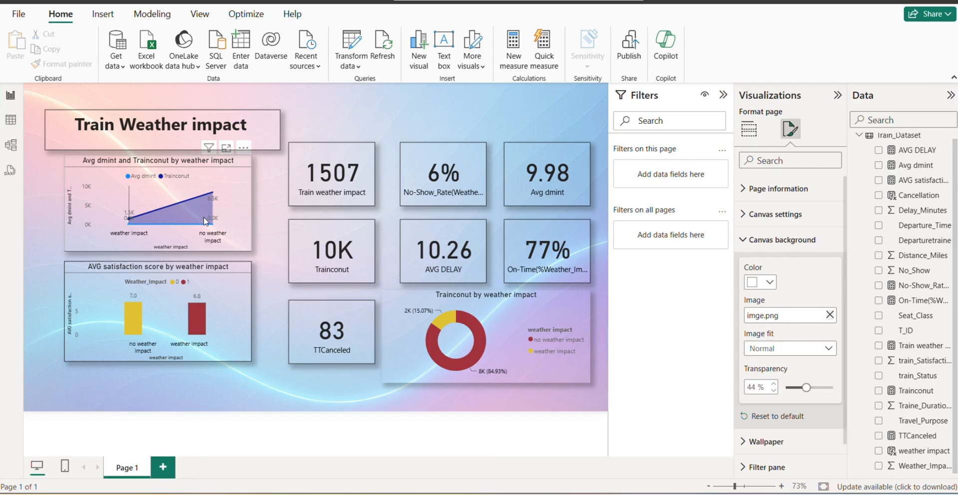
# Examine the title, effects, visual border, properties and X-axis format settings of the Avg dmint and Trainconut area chart
pyautogui.click(208, 199)
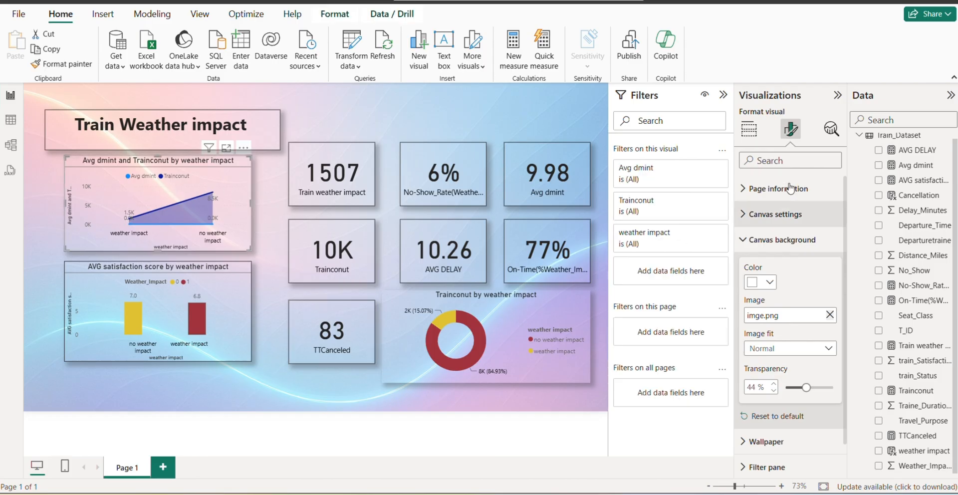
pyautogui.click(790, 185)
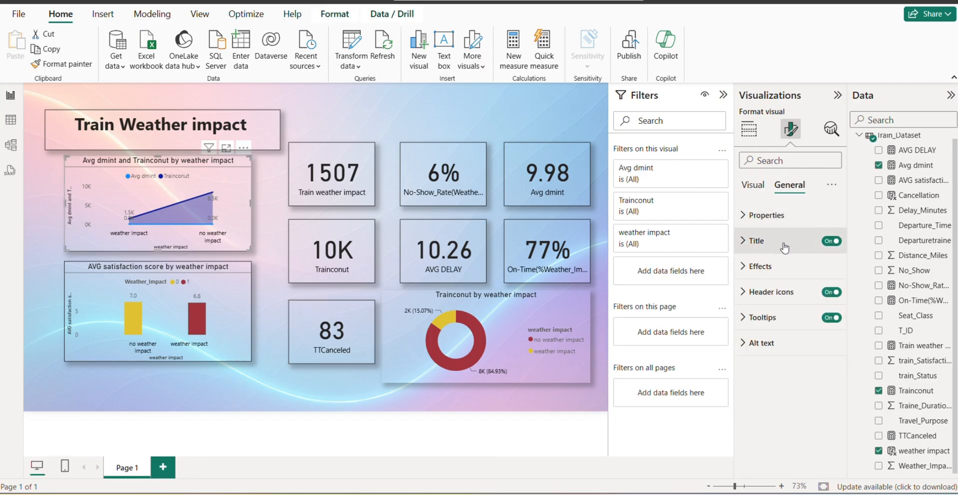
pyautogui.click(782, 270)
pyautogui.scroll(-2, 797, 332)
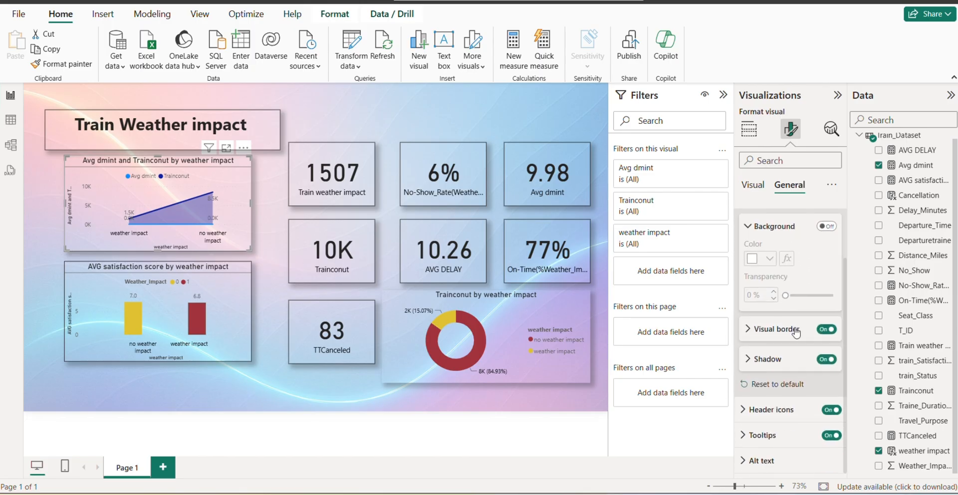
pyautogui.scroll(2, 773, 278)
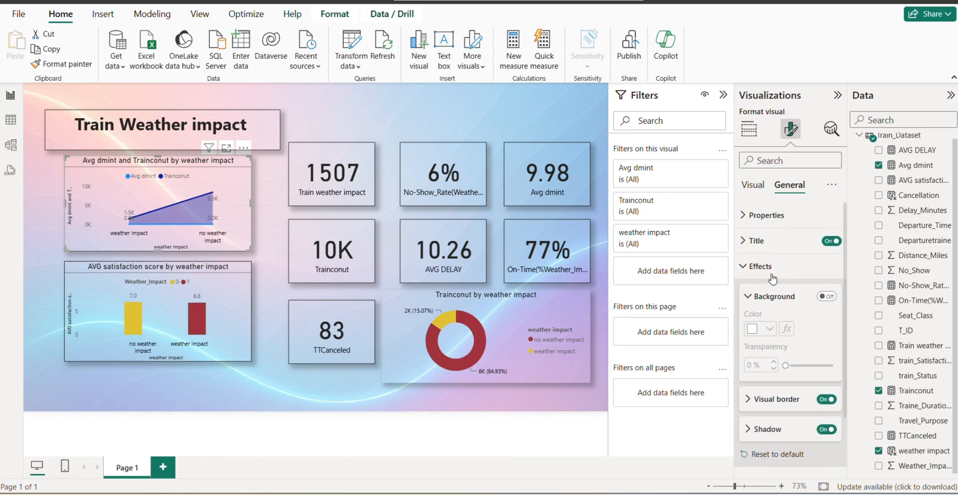
pyautogui.click(757, 240)
pyautogui.scroll(-2, 773, 324)
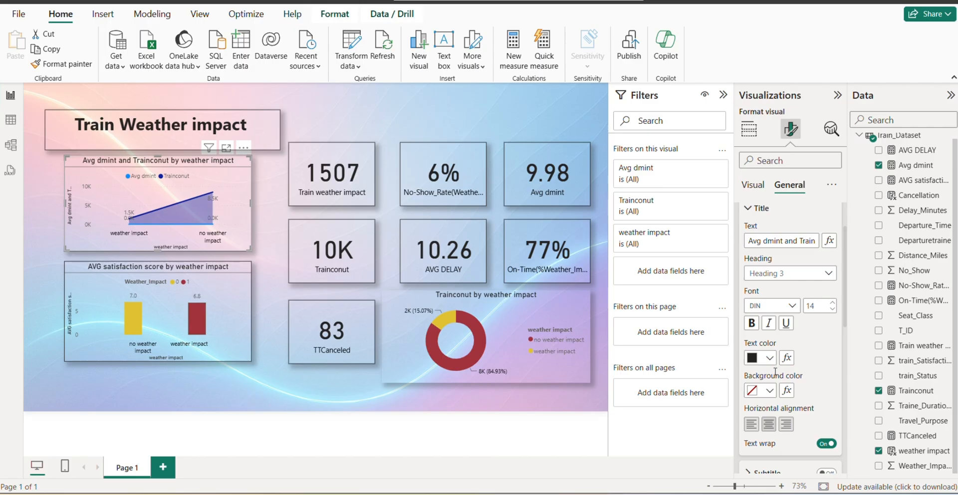
pyautogui.scroll(-5, 786, 349)
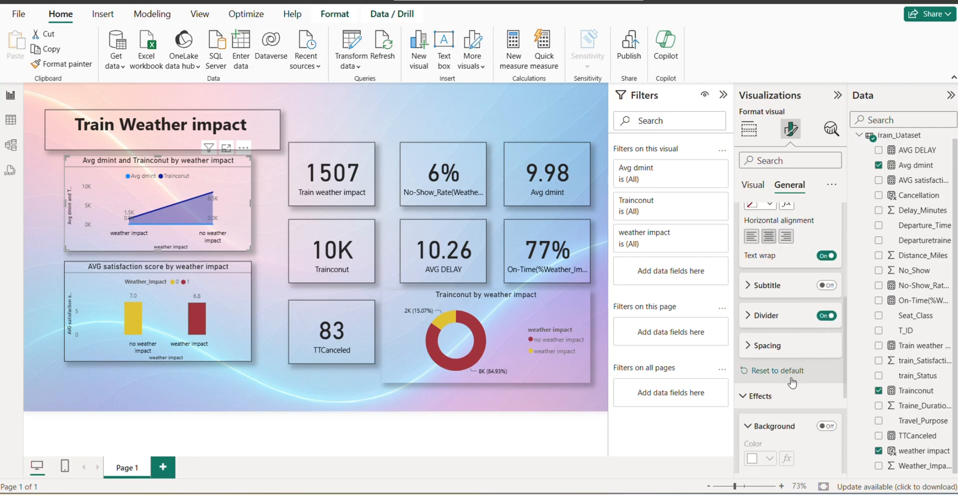
pyautogui.scroll(-1, 794, 345)
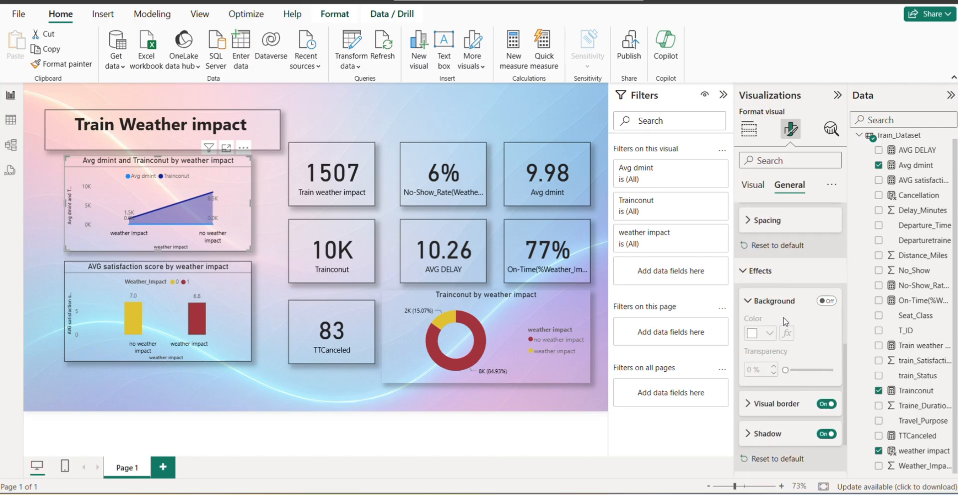
pyautogui.click(766, 403)
pyautogui.scroll(-3, 785, 330)
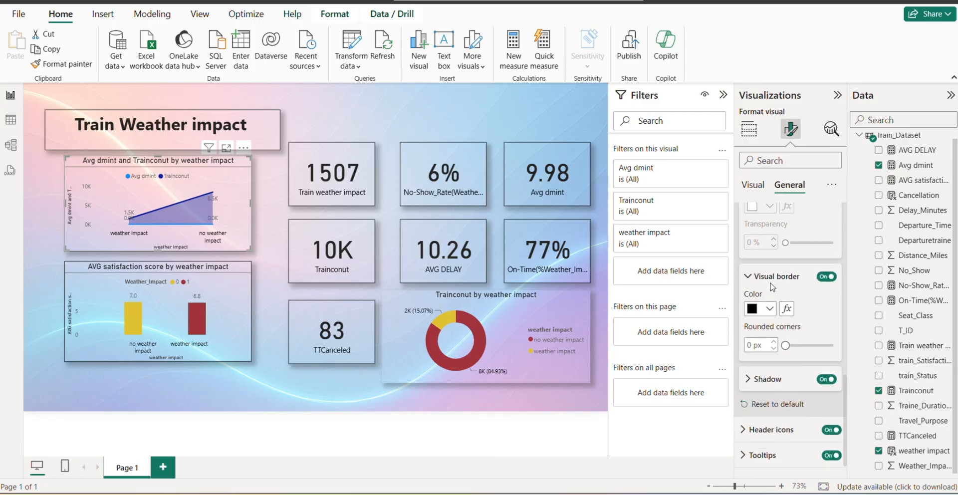
pyautogui.scroll(8, 779, 300)
pyautogui.scroll(1, 771, 283)
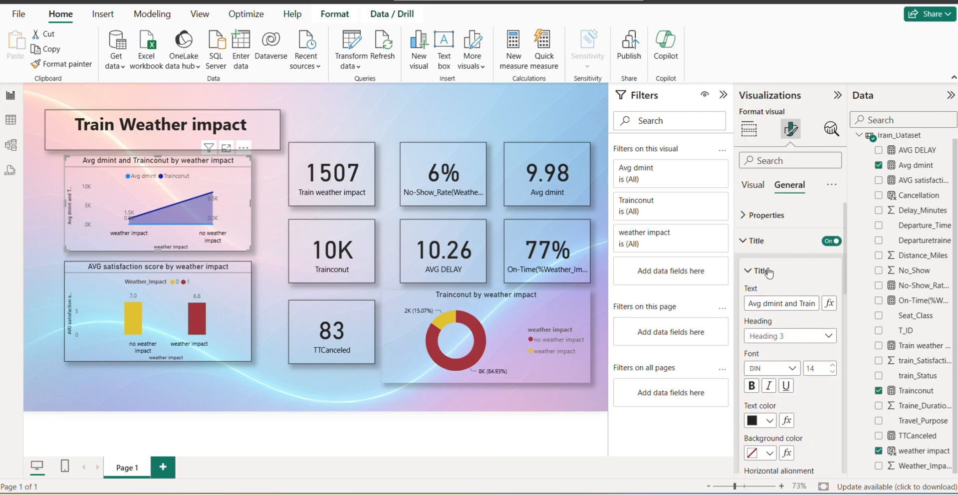
pyautogui.click(777, 215)
pyautogui.scroll(-4, 778, 249)
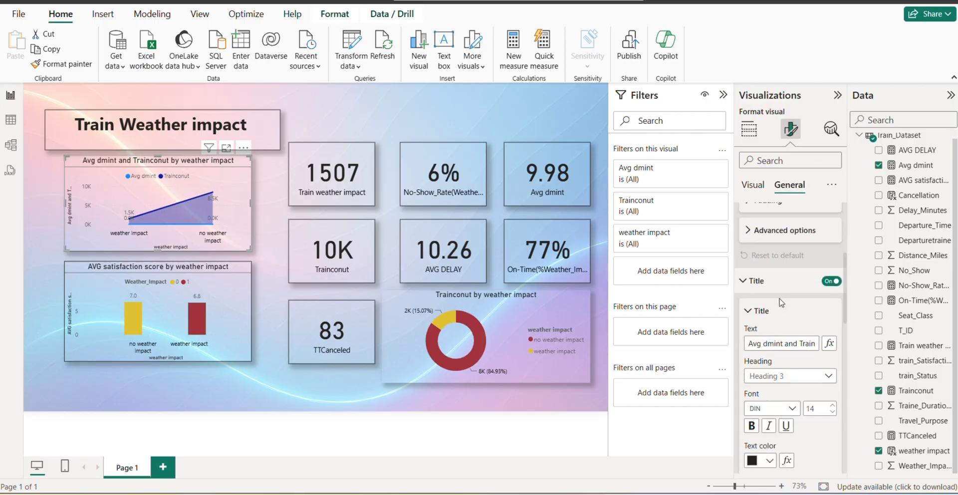
pyautogui.click(165, 199)
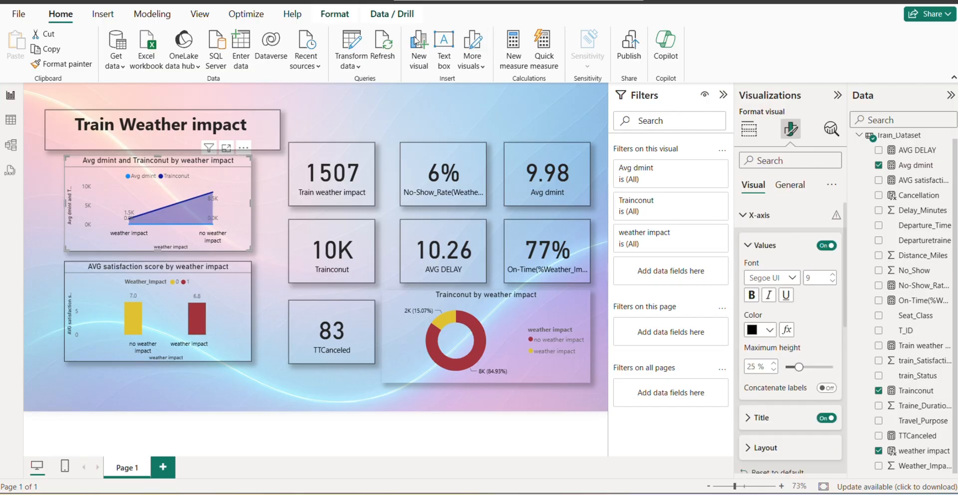
pyautogui.press('Escape')
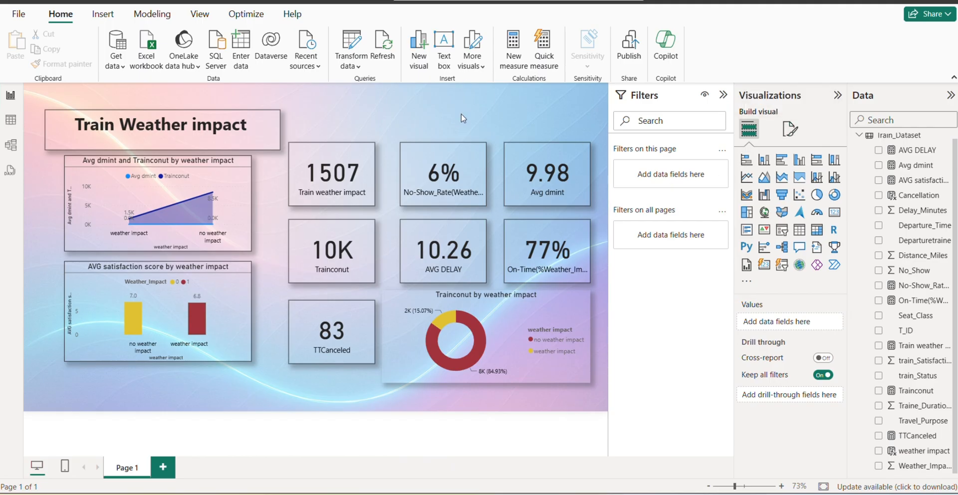
# Use the imge PNG from Downloads as the report page's wallpaper image
pyautogui.click(790, 129)
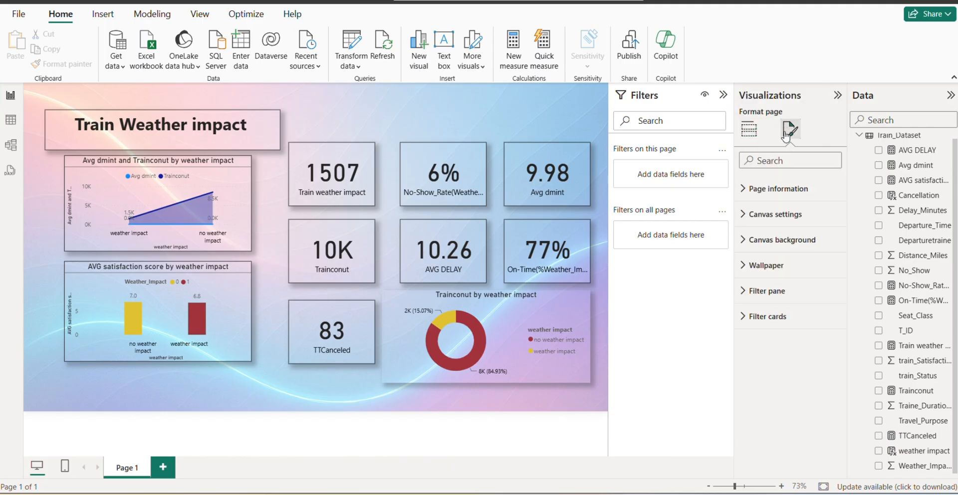
pyautogui.click(767, 266)
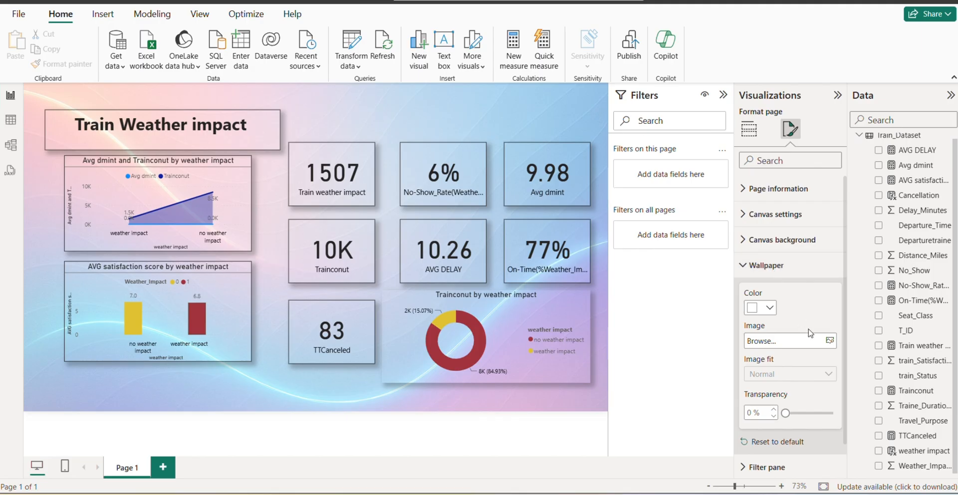
pyautogui.click(829, 342)
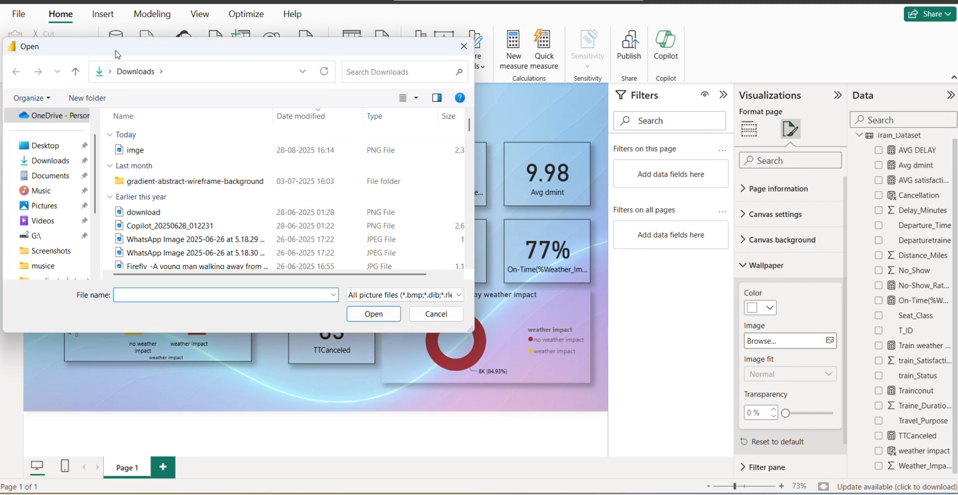
pyautogui.click(136, 149)
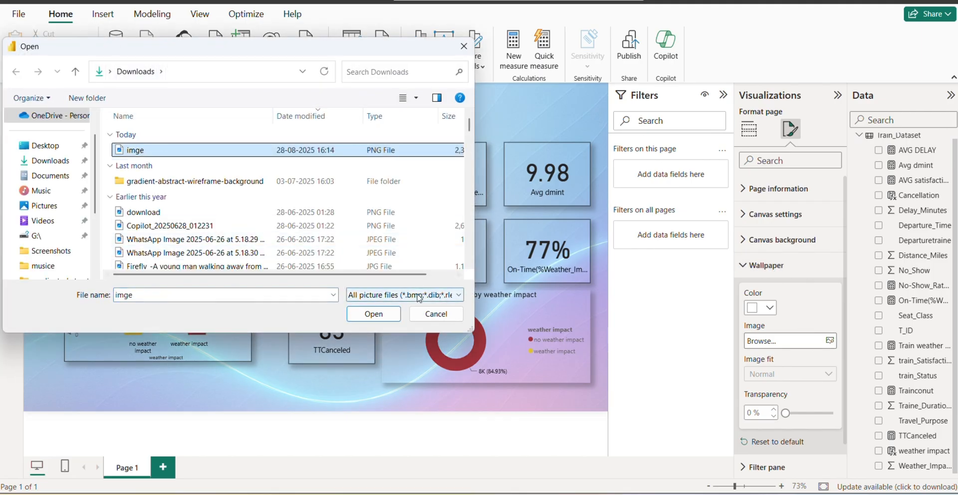
pyautogui.click(382, 314)
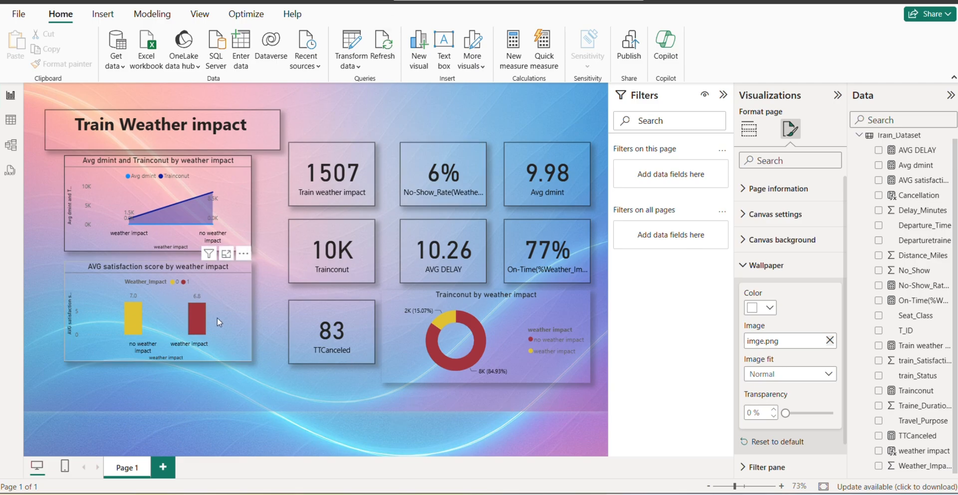
pyautogui.moveTo(203, 321)
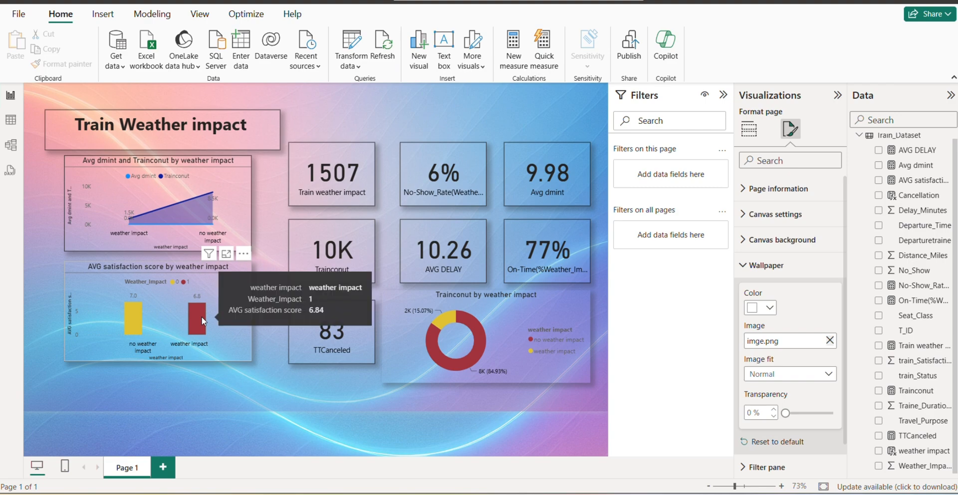